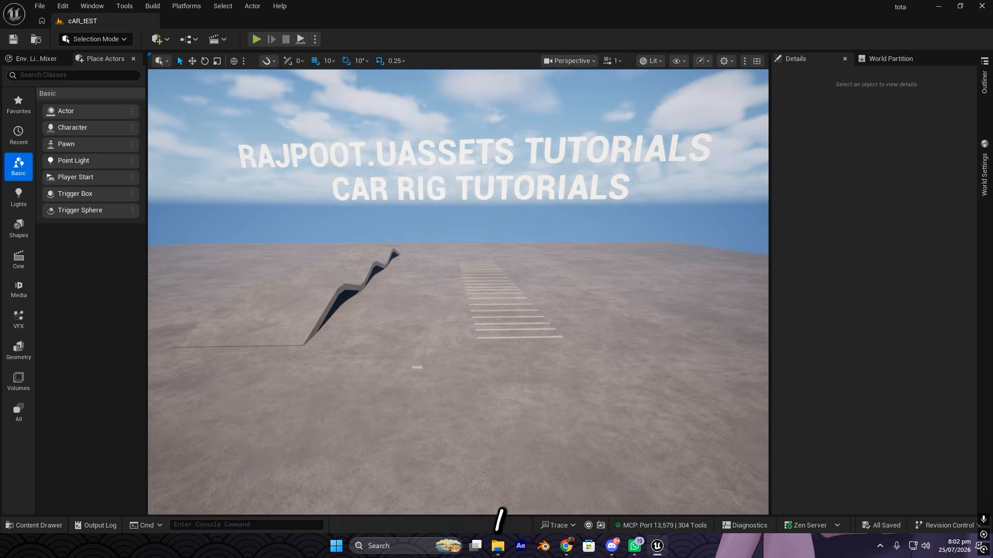
Step: Play the cAR_tEST level and test-drive the car across open ground, steering both ways
key("d")
right_click_drag(531, 270, 736, 262)
key("s")
left_click(257, 40)
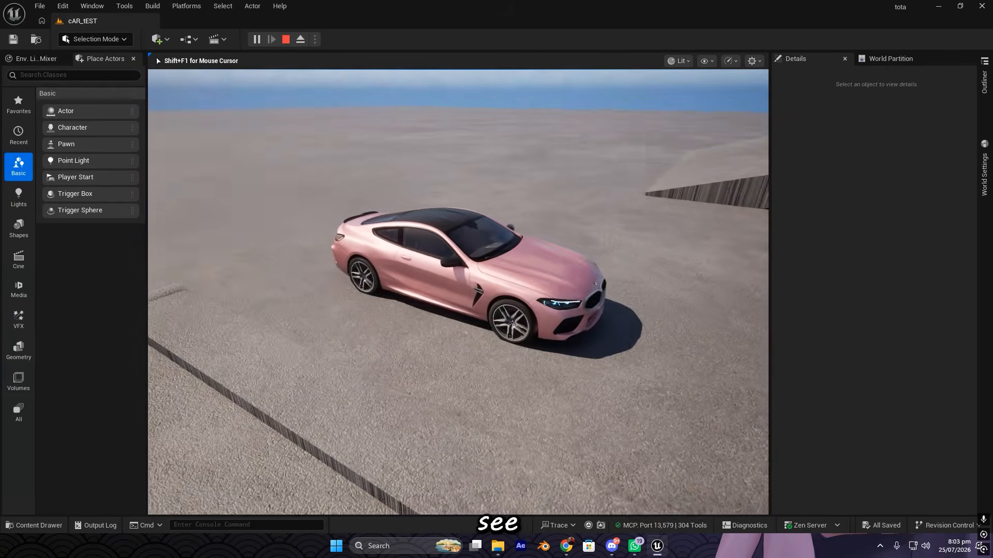
key("d")
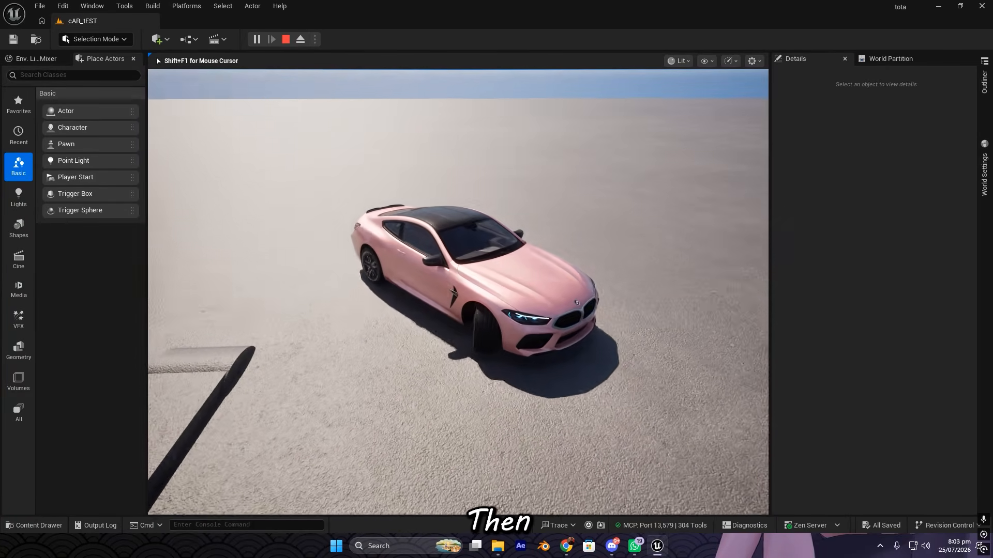
key("w")
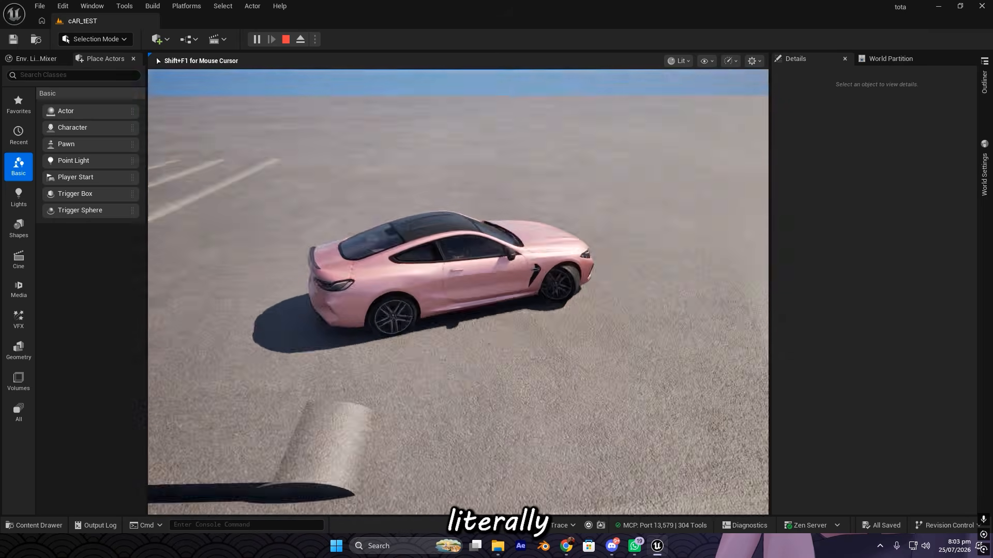
key("w")
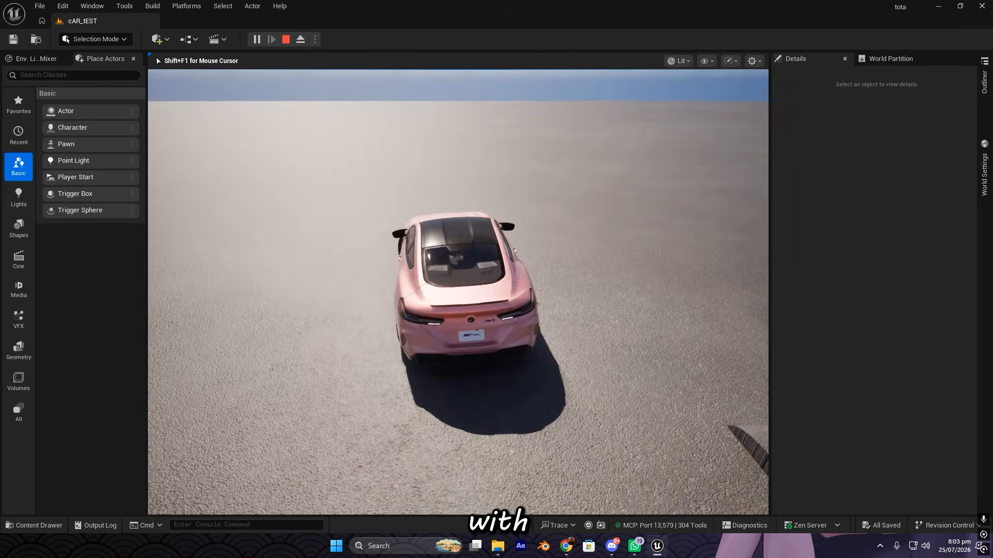
key("w")
key("a")
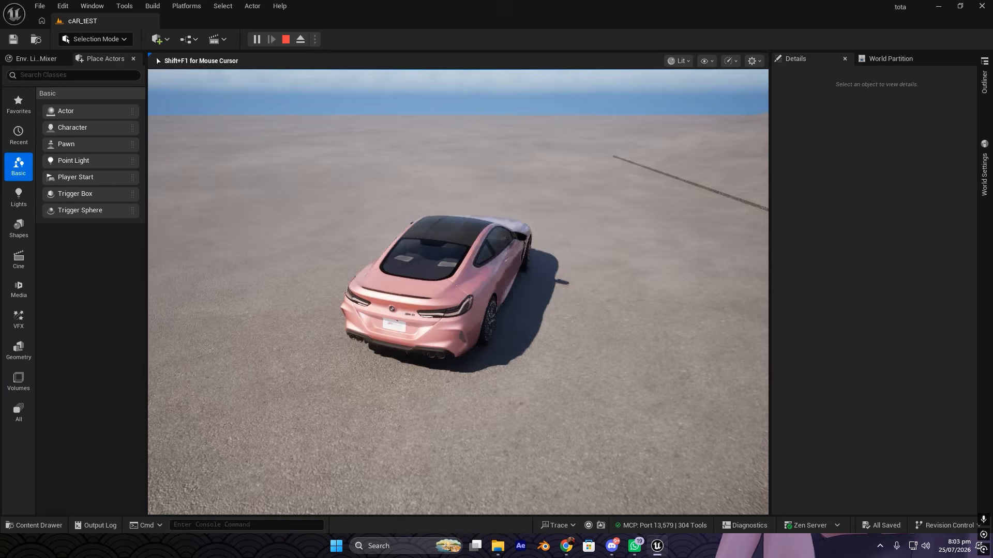
key("w")
key("a")
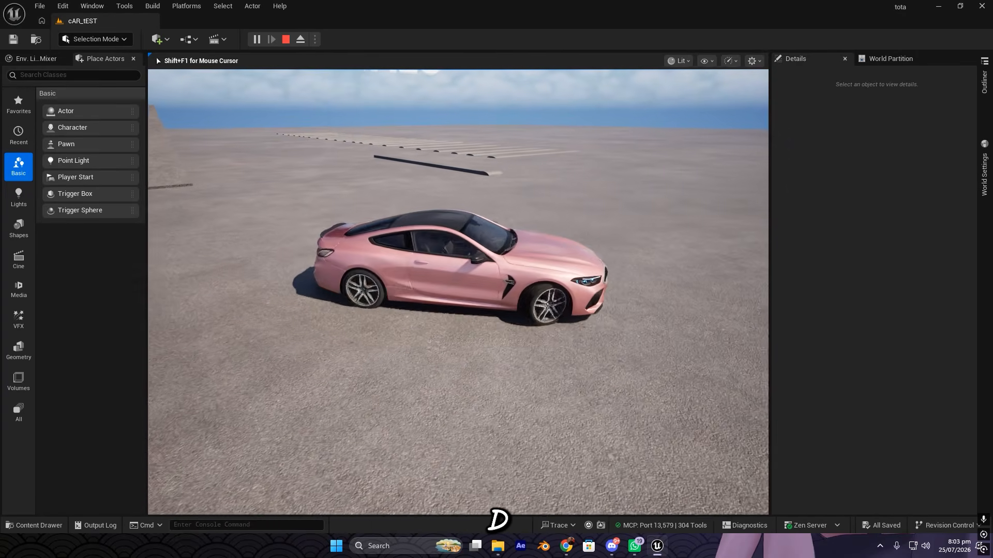
Step: Drive the car over the row of speed bumps to test its suspension
key("w")
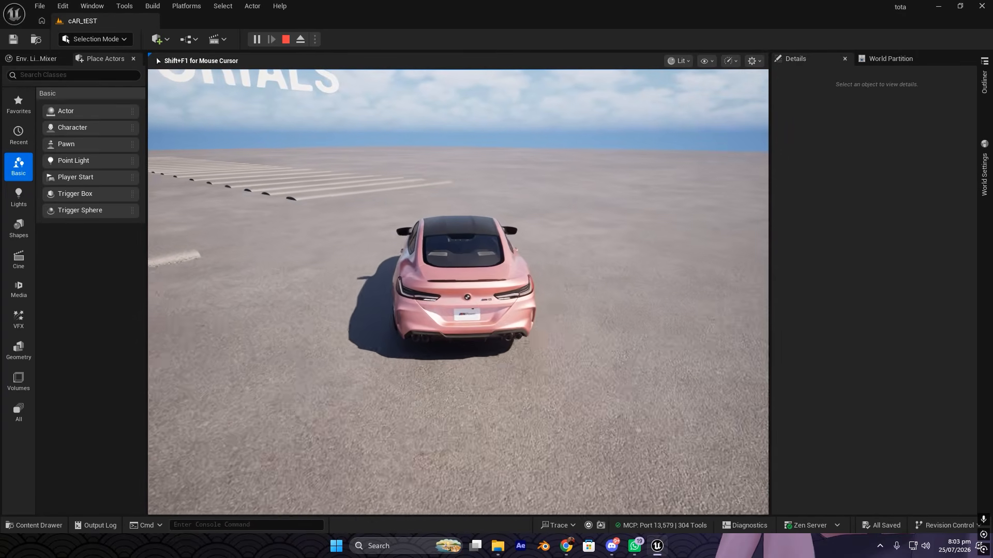
key("a")
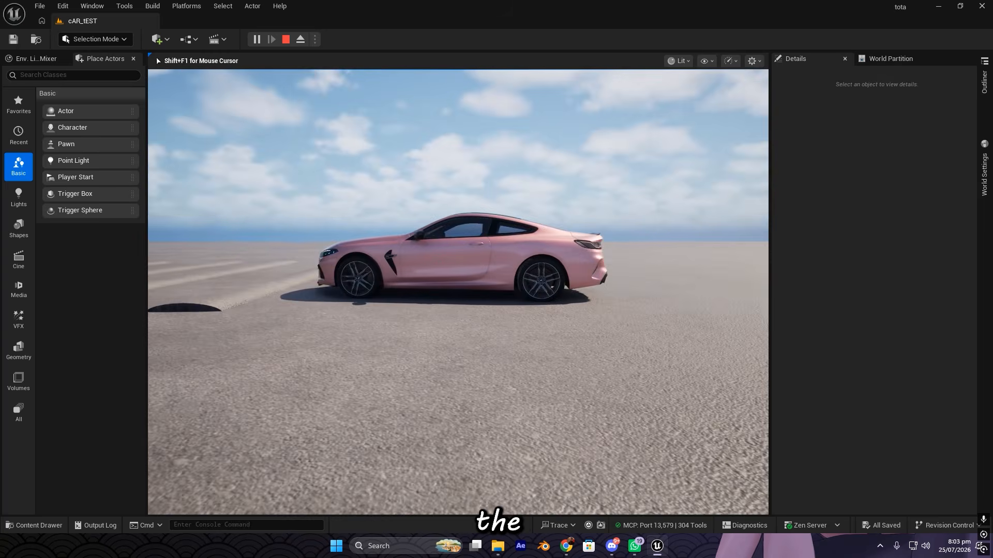
key("w")
key("w")
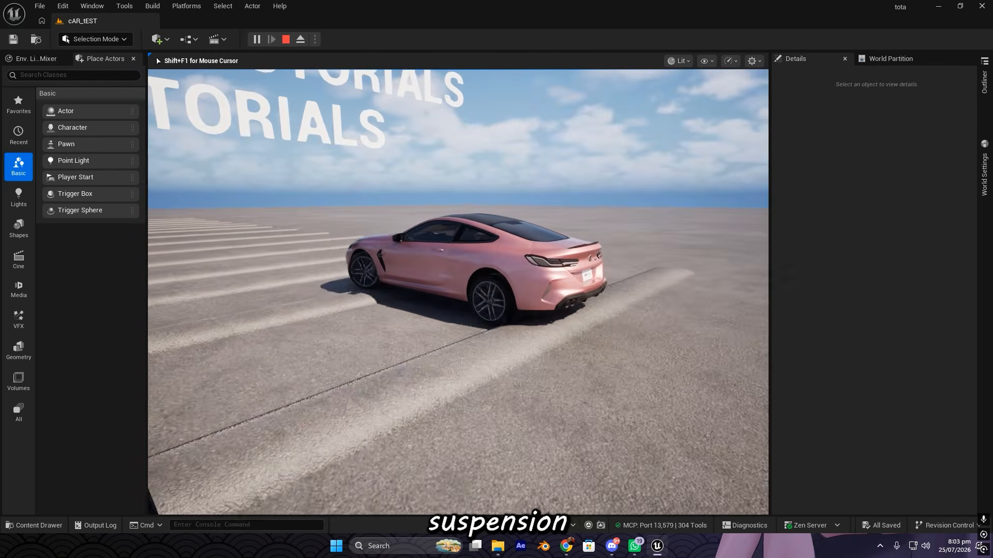
key("w")
key("w")
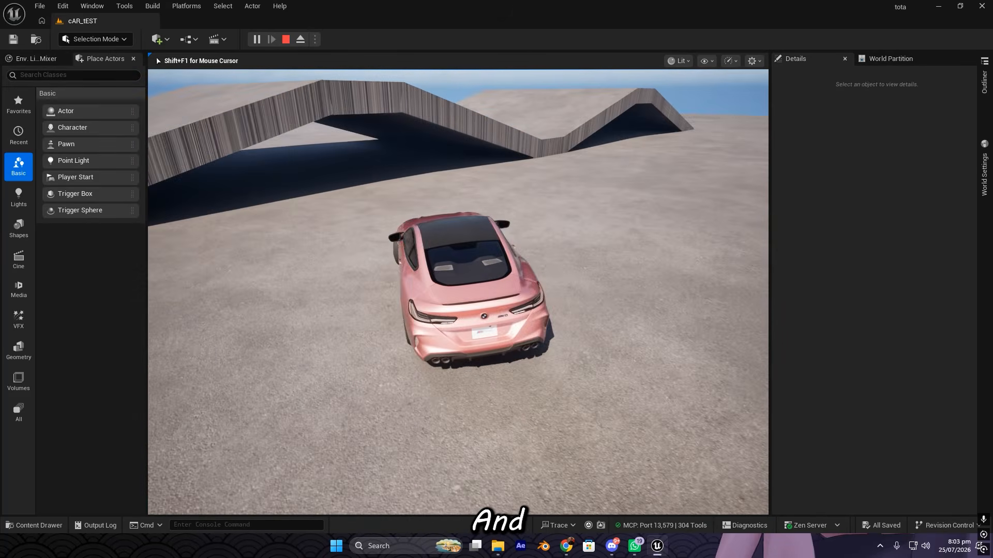
Step: Steer the car around to the wavy ramp and drive up over its slopes
key("d")
key("w")
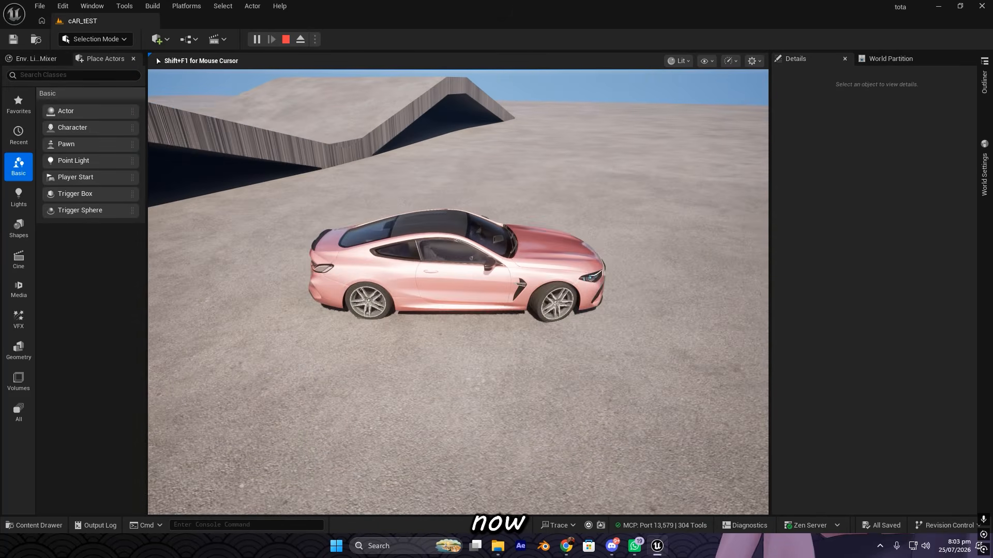
key("a")
key("w")
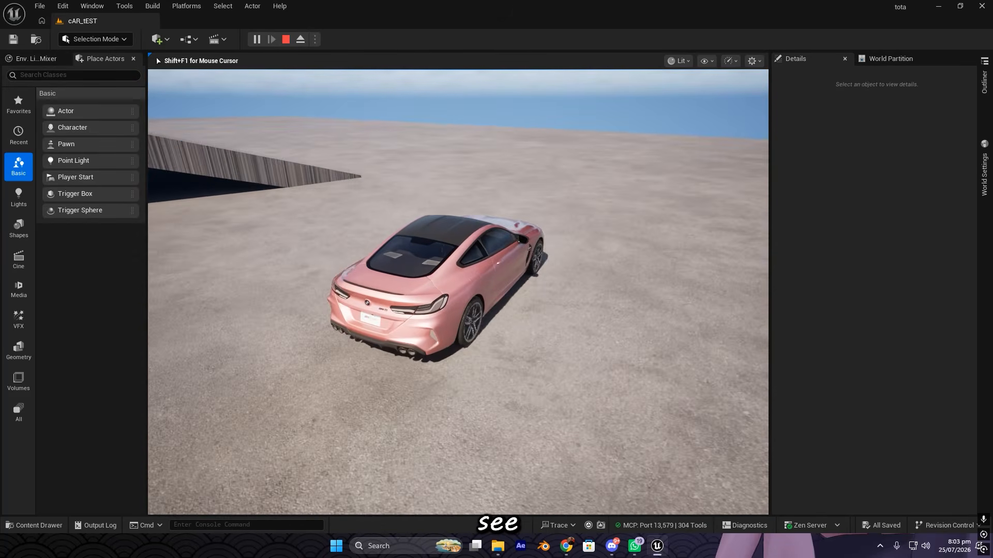
key("a")
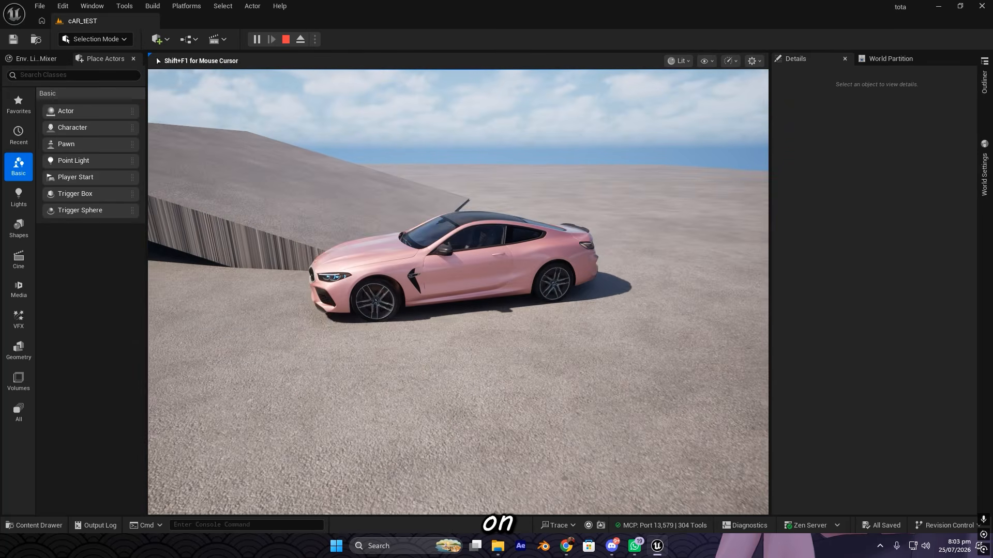
key("w")
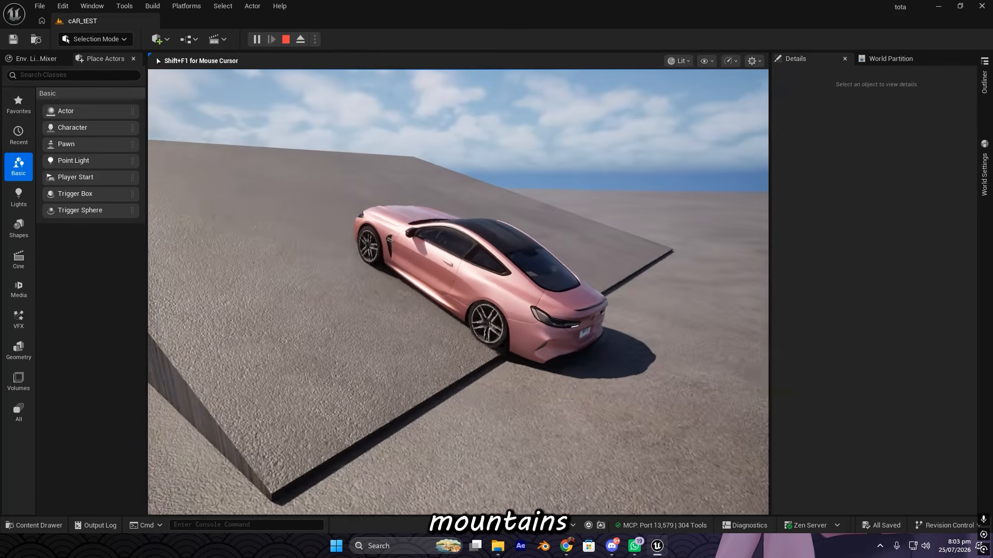
key("w")
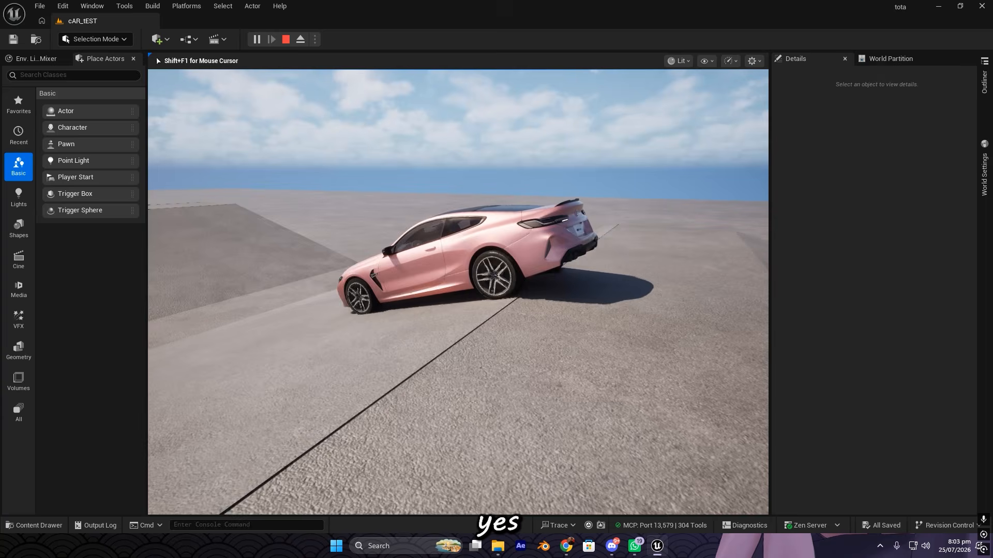
key("w")
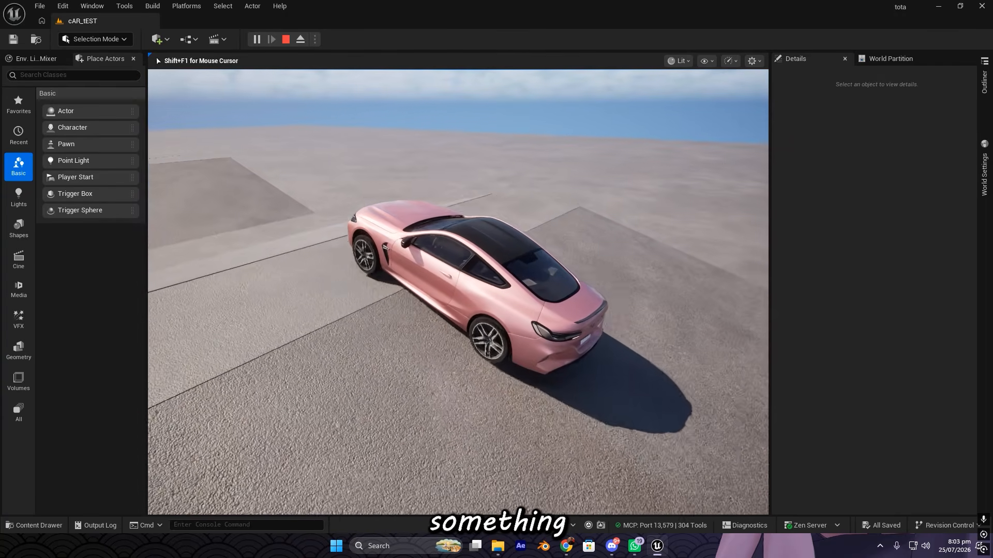
Step: Drive the car off the ramp and around the flat ground, and end the play session
key("w")
key("d")
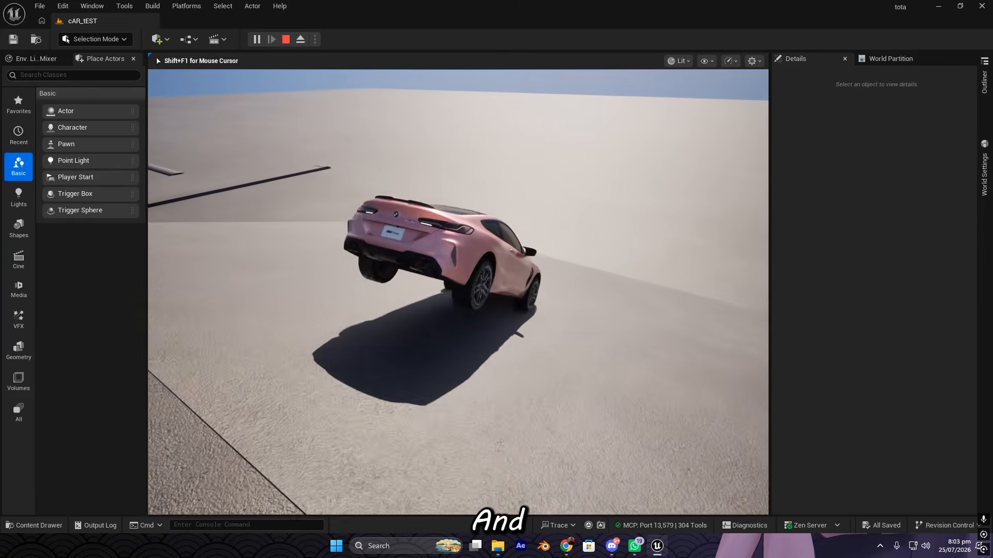
key("w")
key("d")
key("a")
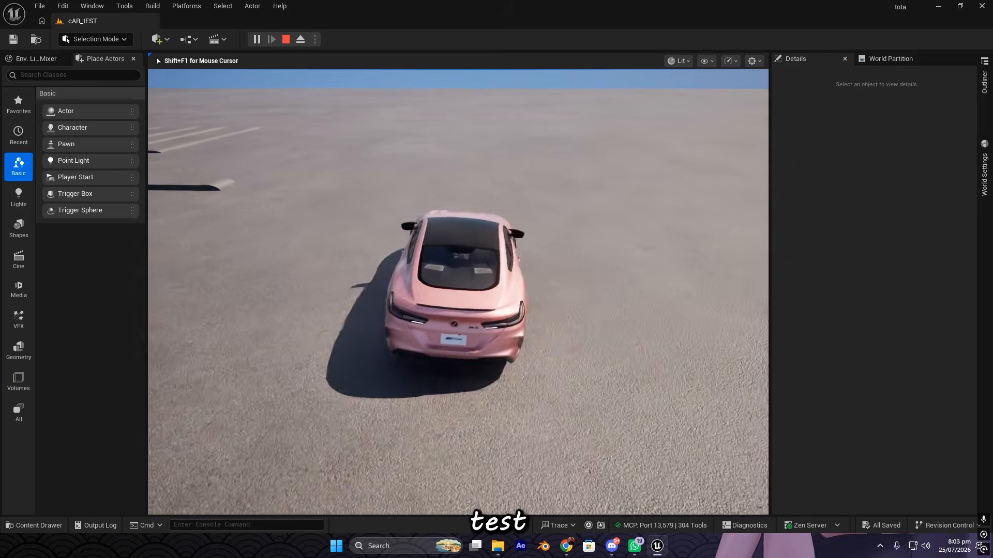
key("w")
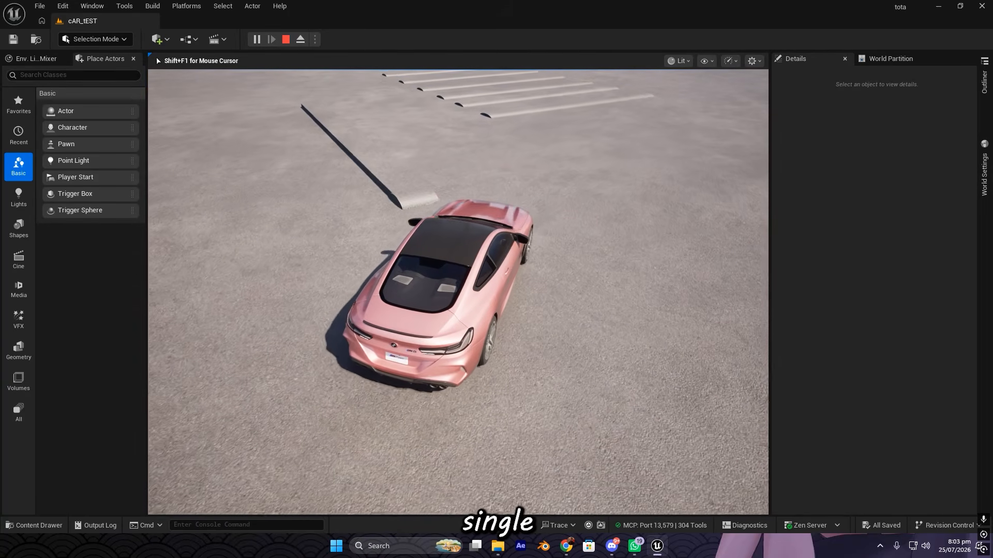
key("w")
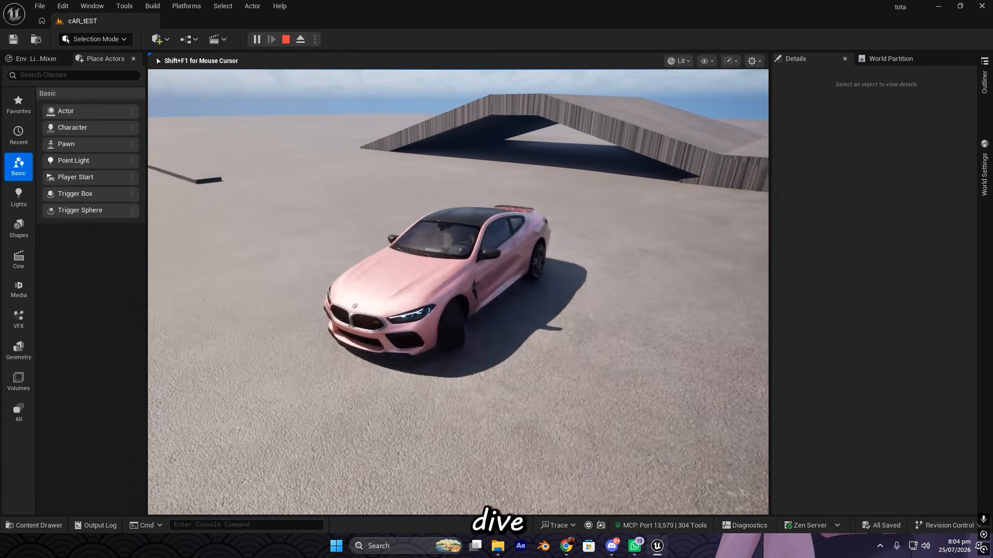
key("Escape")
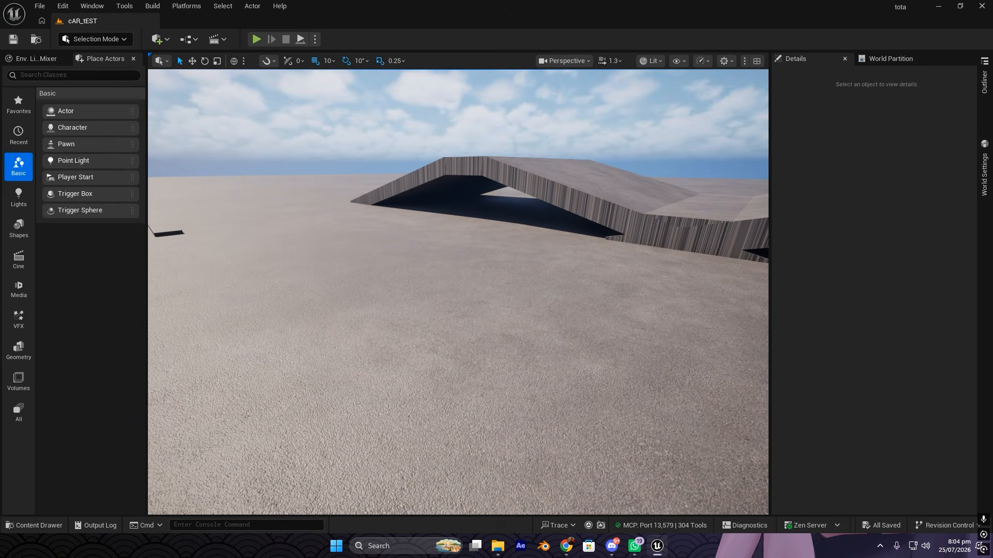
Step: Place the 2020-bmw-m8-coupe skeletal mesh from the cars/Tutorial folder in the level in front of the ramp
key("ctrl+space")
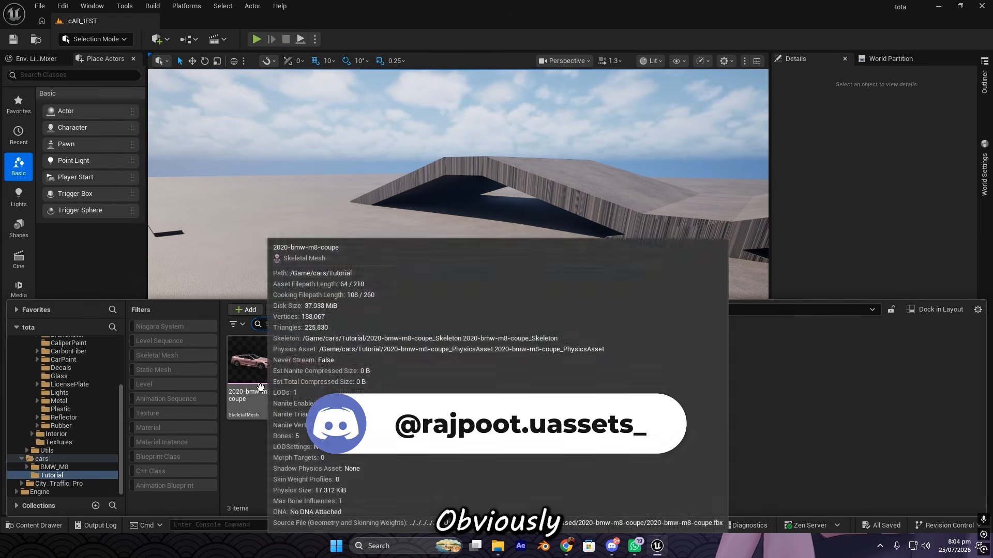
left_click_drag(260, 407, 93, 356)
key("d")
right_click_drag(458, 292, 230, 210)
key("w")
key("q")
scroll(229, 210, "down", 4)
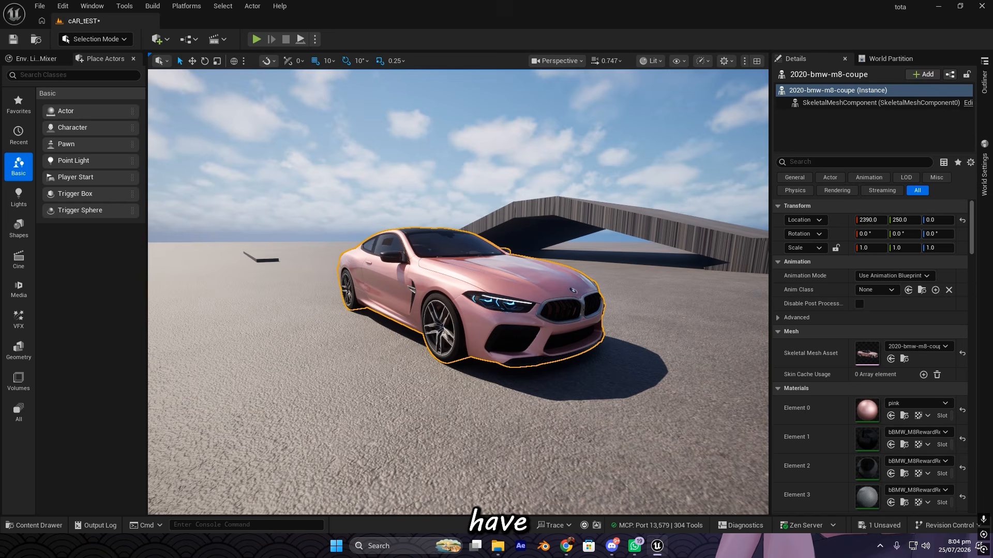
Step: Examine the placed BMW from several angles in the level, and deselect it
right_click_drag(517, 282, 525, 321)
key("w")
key("e")
key("s")
key("w")
key("q")
key("e")
key("q")
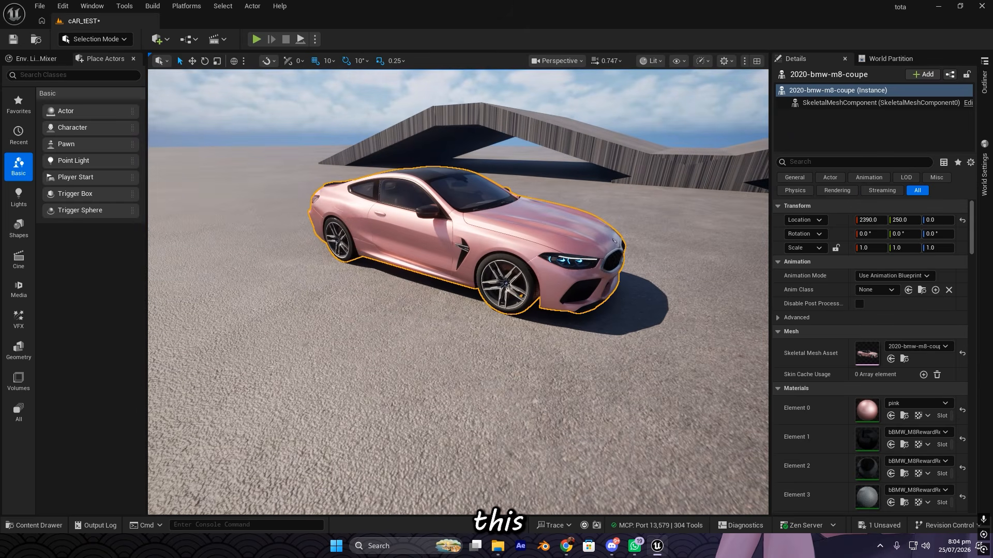
left_click(617, 98)
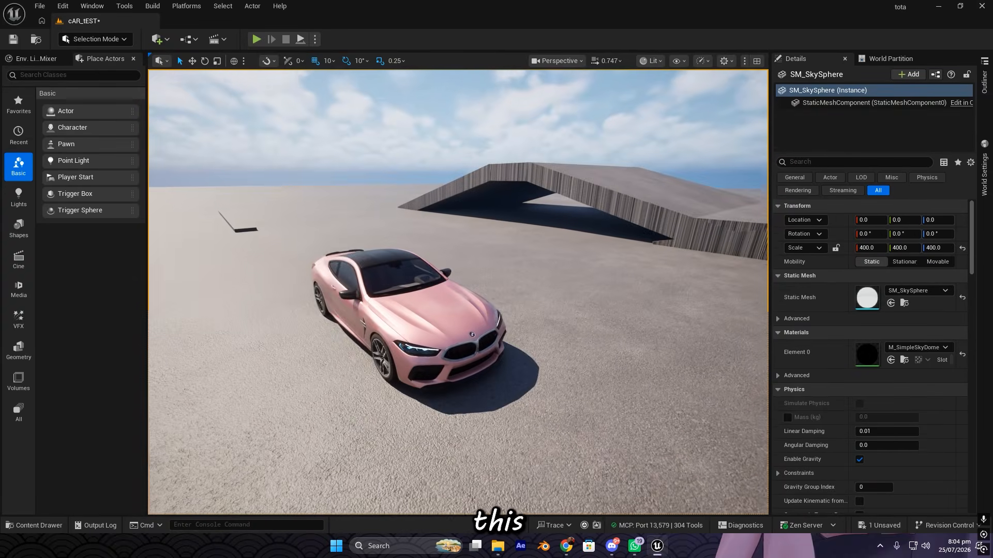
Step: Open the placed BMW's skeletal mesh in the asset editor
key("ctrl+space")
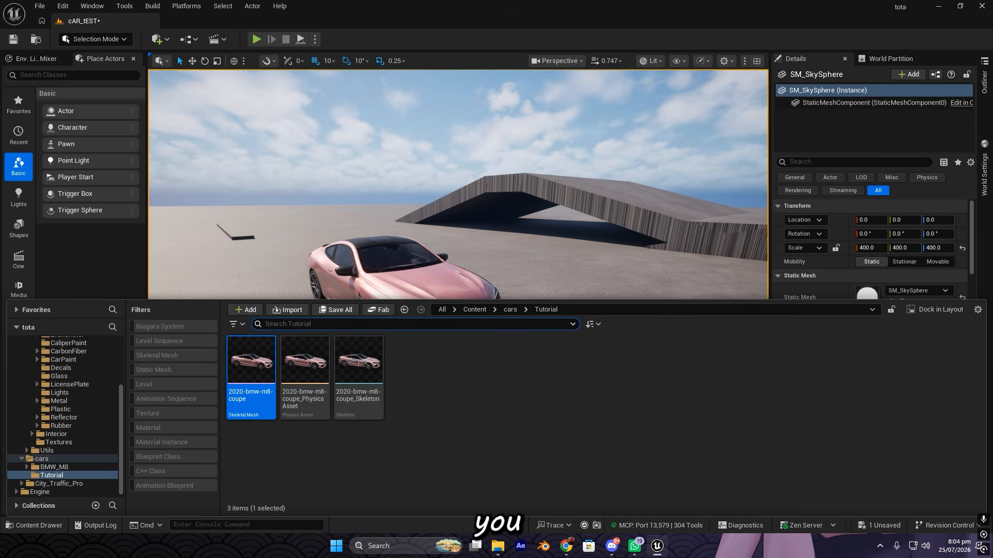
right_click_drag(480, 259, 432, 258)
left_click(481, 259)
scroll(480, 259, "down", 3)
scroll(481, 259, "down", 3)
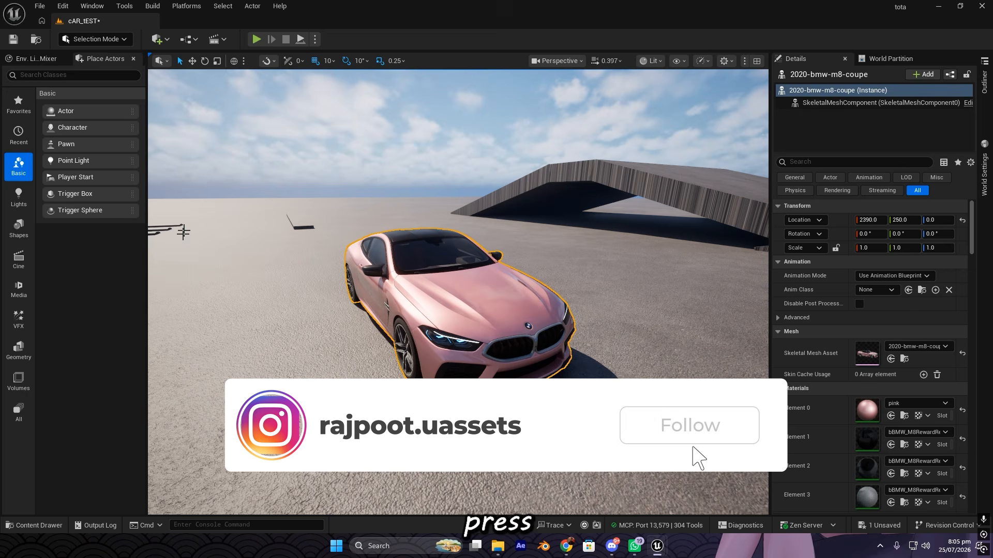
key("ctrl+e")
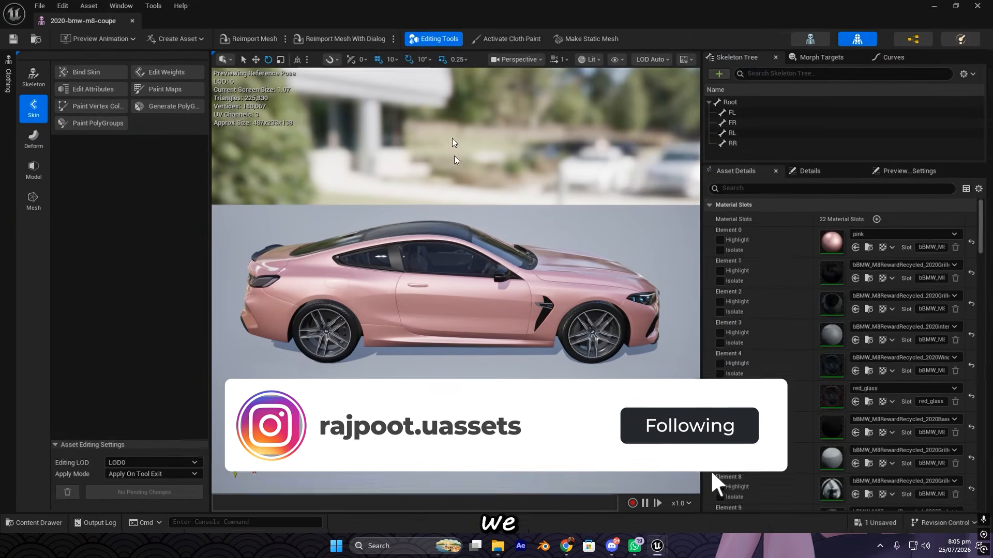
Step: Enlarge the skeleton tree area and move the Root bone upward to lift the whole car
right_click_drag(458, 282, 310, 284)
left_click_drag(757, 164, 757, 275)
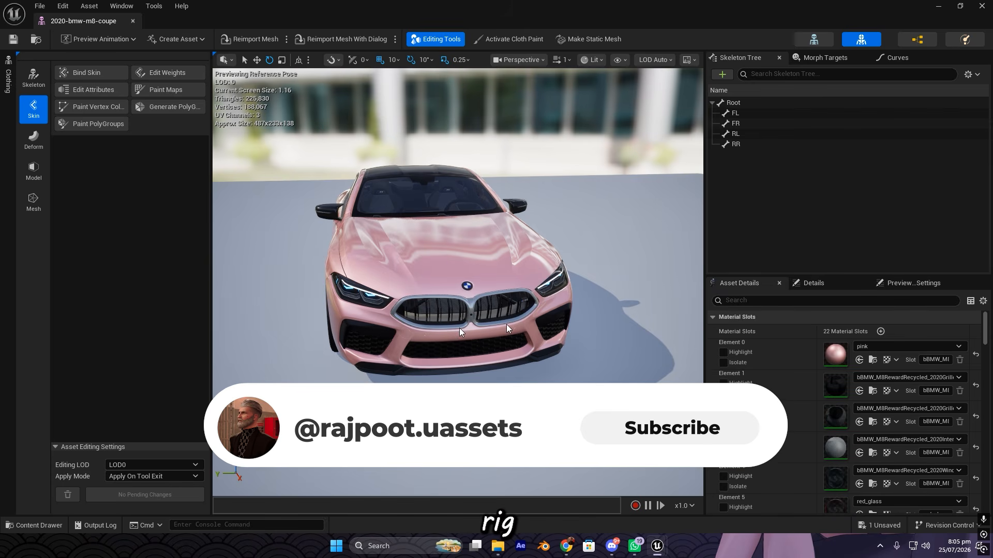
right_click_drag(507, 324, 641, 305)
left_click(748, 104)
right_click_drag(532, 273, 515, 300)
key("w")
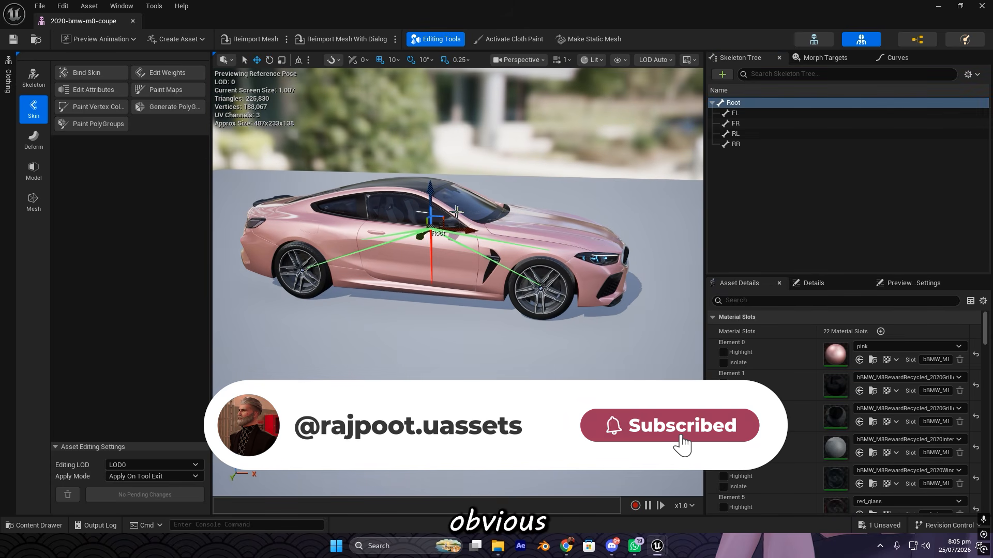
left_click_drag(441, 220, 457, 187)
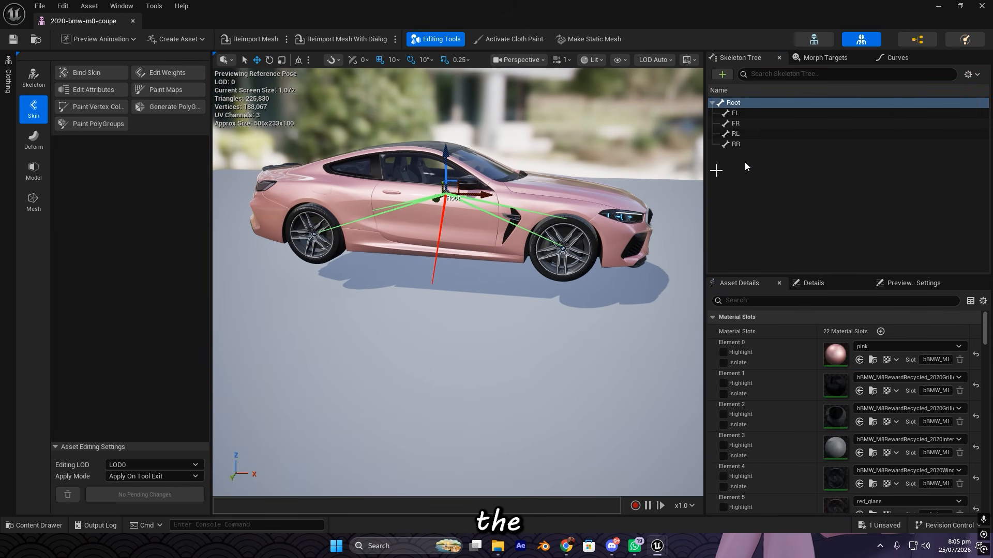
Step: Move the FL and FR bones so both front wheels sit above the front of the car
left_click(753, 115)
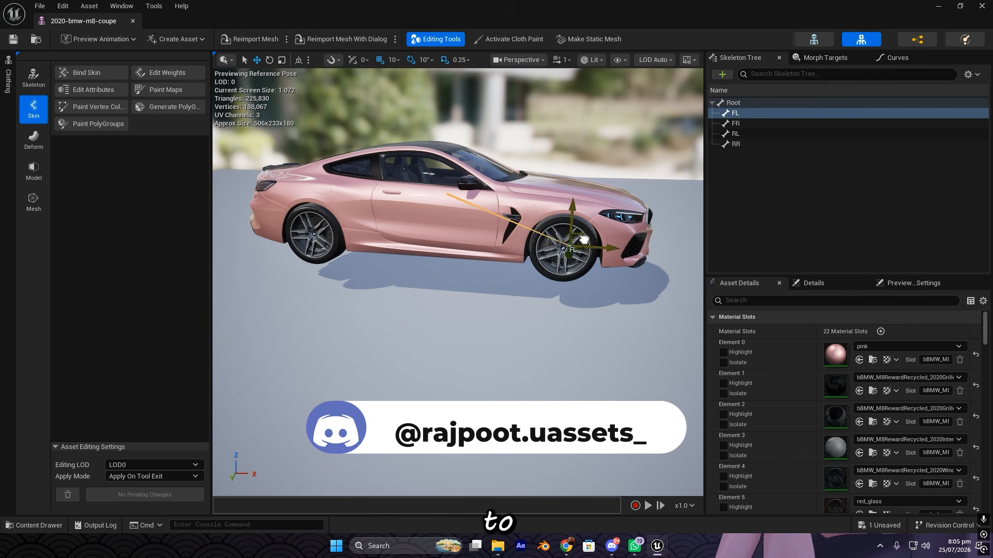
left_click_drag(578, 233, 560, 294)
left_click_drag(635, 196, 657, 153)
left_click(741, 123)
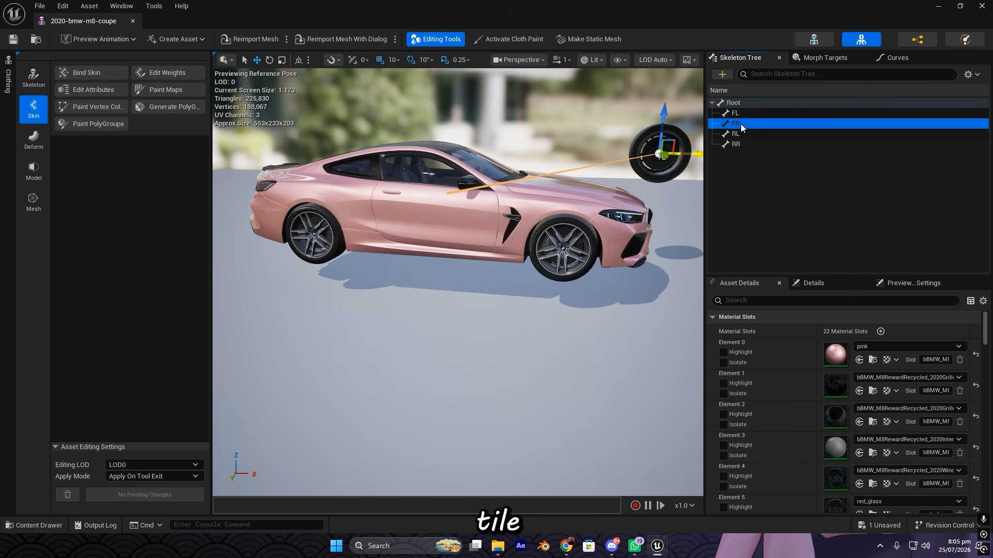
left_click_drag(574, 234, 655, 155)
Step: Move the RR bone so its wheel sits above the rear of the car
left_click(764, 141)
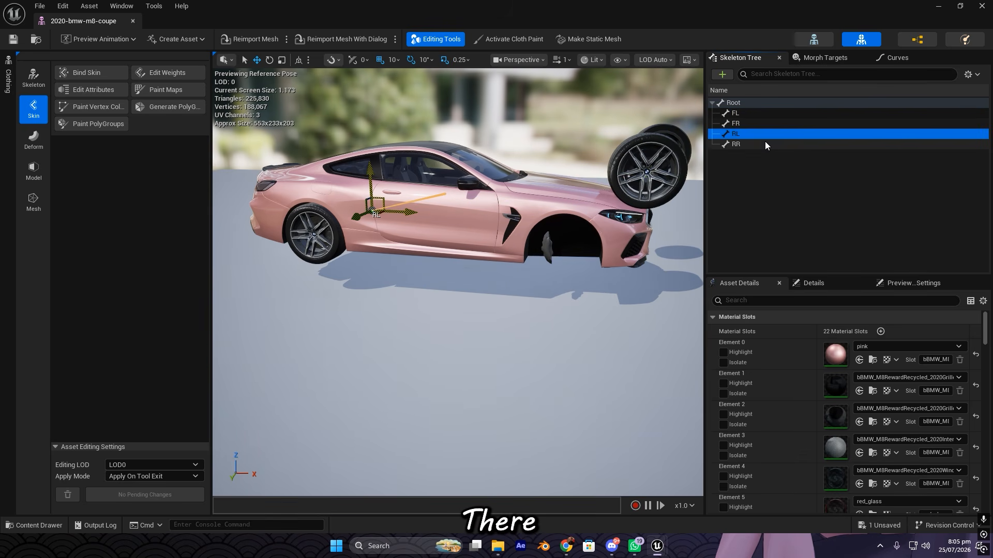
left_click_drag(329, 222, 295, 130)
right_click_drag(333, 161, 338, 136)
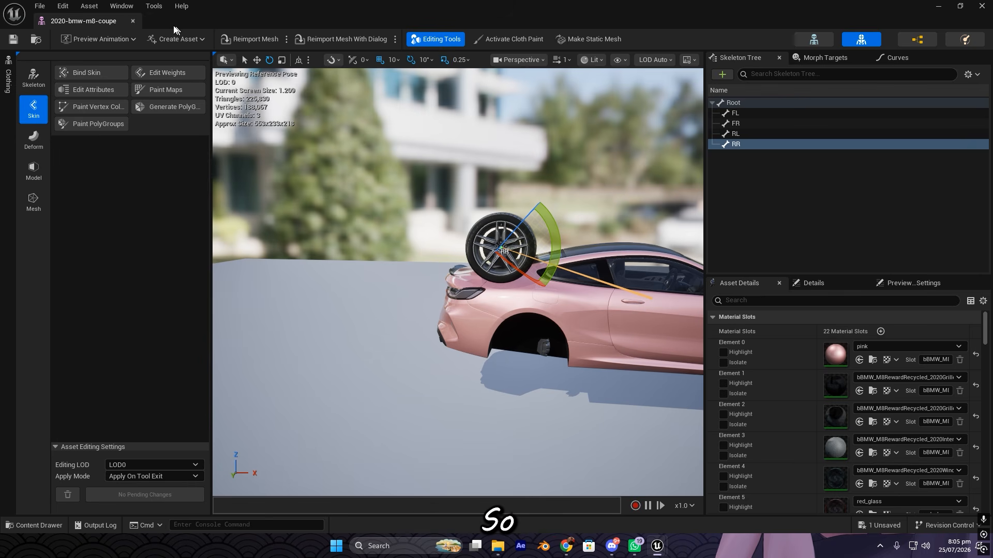
Step: Close the skeletal mesh editor and return to the level to view the car and the Tutorial folder's assets
left_click(980, 4)
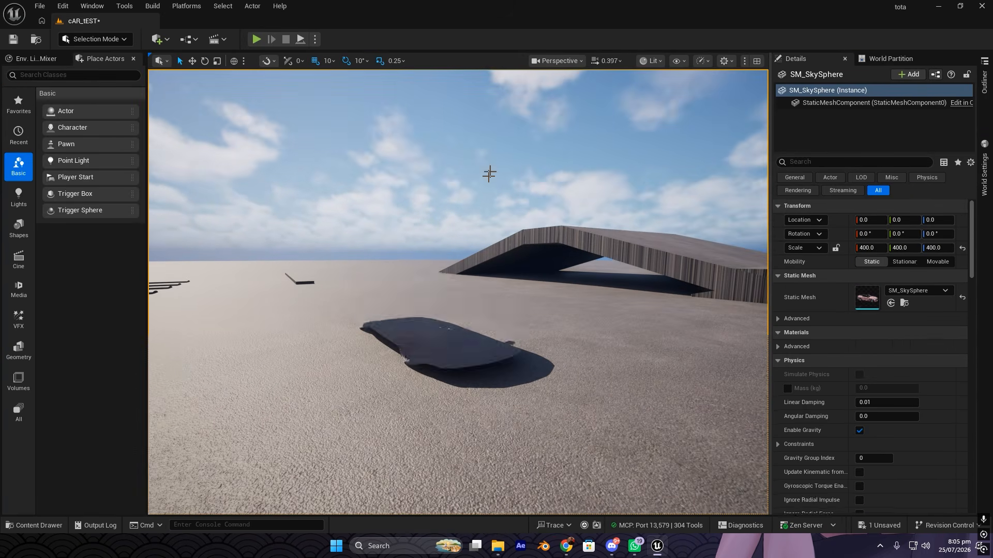
right_click_drag(489, 174, 445, 320)
key("ctrl+space")
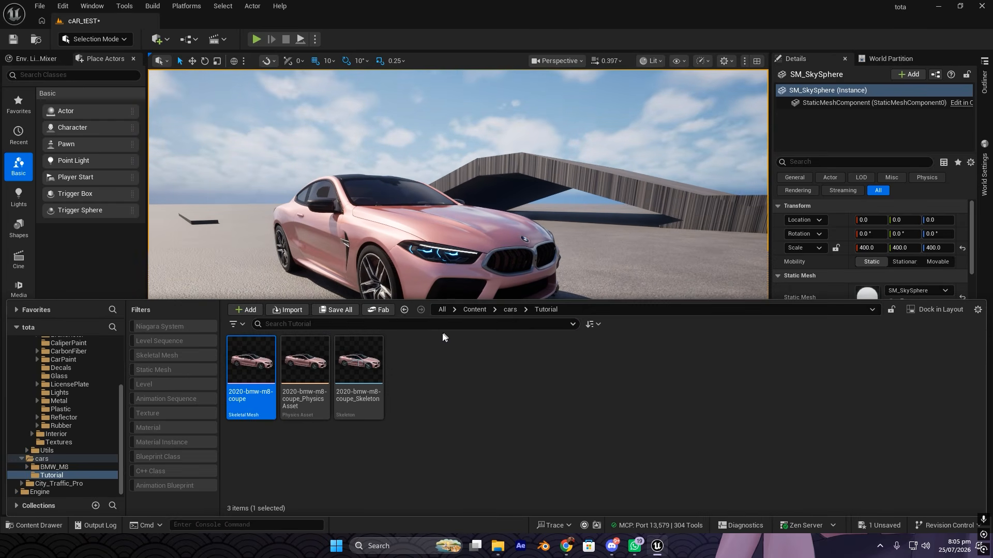
mouse_move(385, 223)
right_mouse_down()
mouse_move(388, 240)
mouse_move(421, 223)
mouse_move(341, 274)
mouse_move(391, 248)
mouse_move(363, 233)
mouse_move(379, 215)
right_mouse_up()
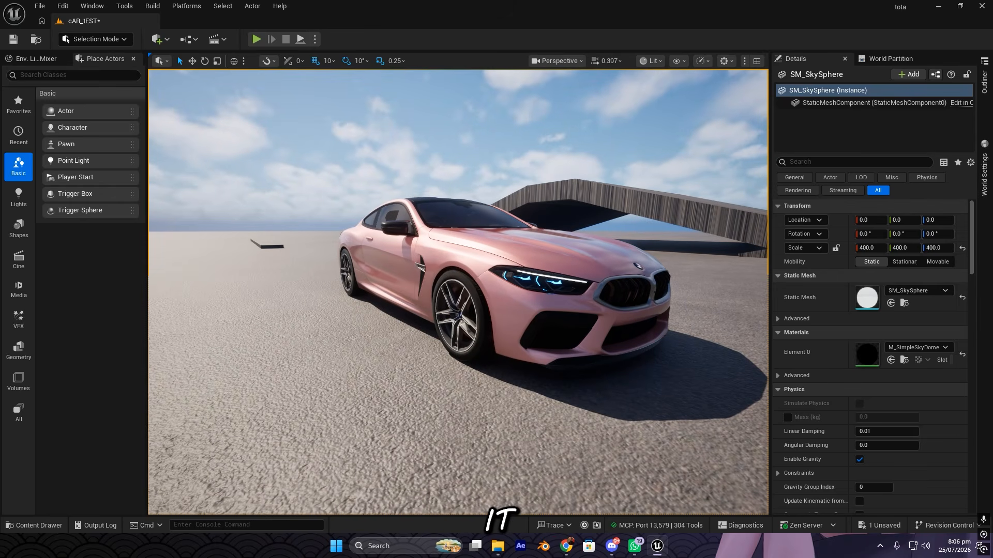
Step: Open the 2020-bmw-m8-coupe physics asset from the cars/Tutorial folder
key("ctrl+space")
left_click(305, 362)
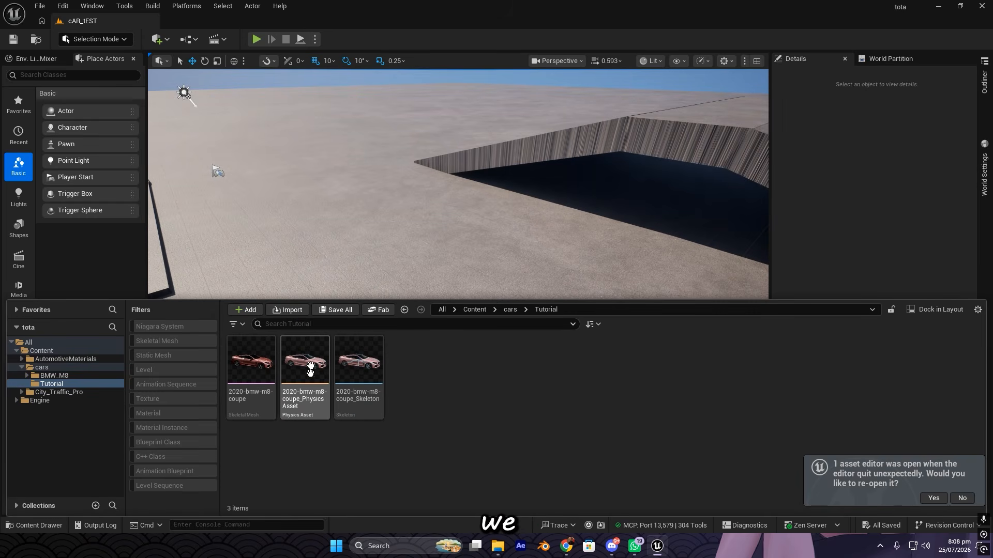
right_click_drag(355, 258, 354, 231)
key("w")
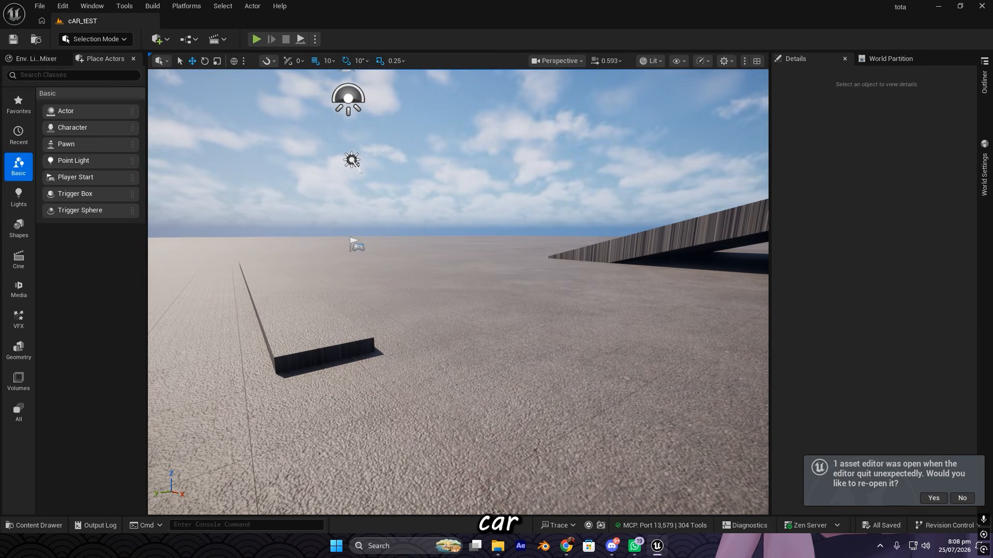
key("ctrl+space")
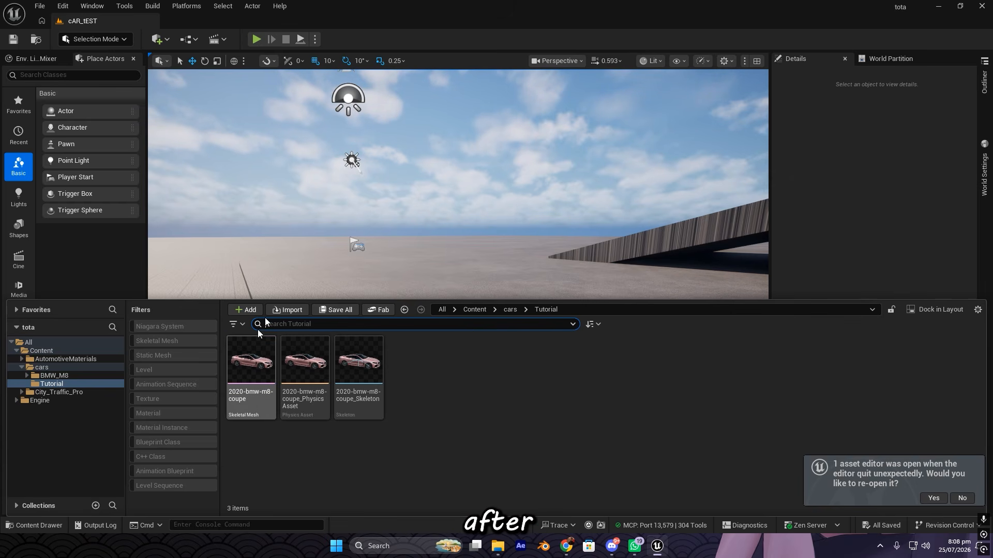
mouse_move(254, 408)
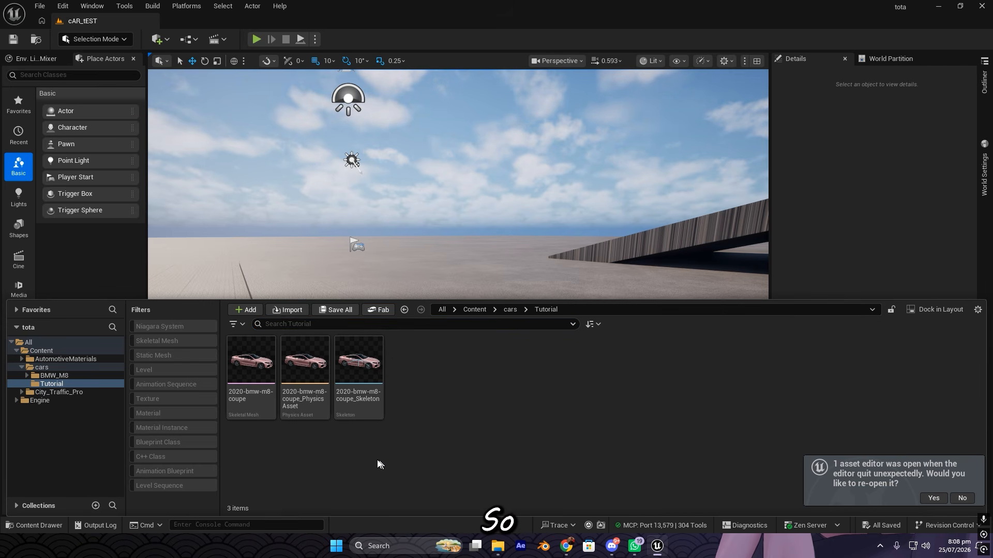
double_click(301, 354)
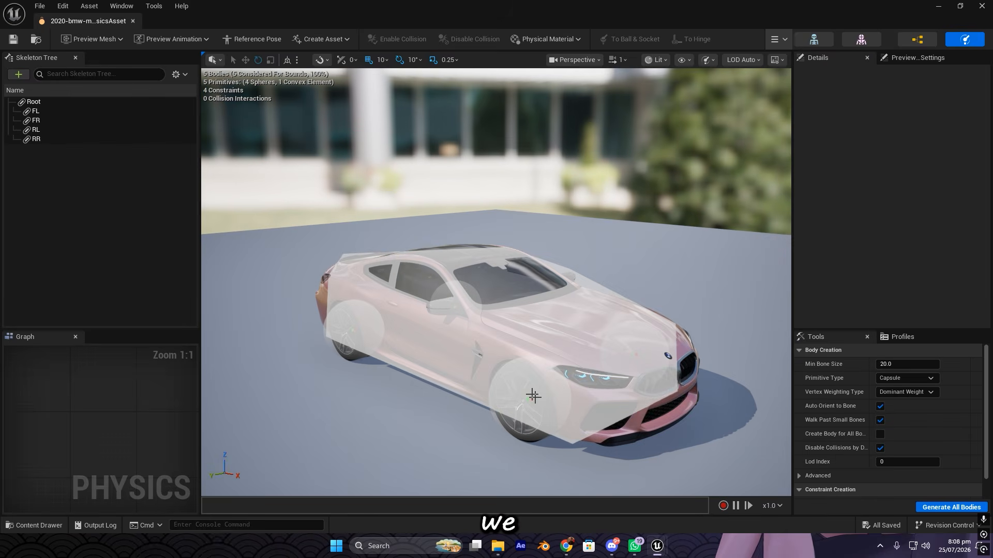
Step: Select the Root body and examine the existing collision shapes on the car body and wheels from several angles
left_click(499, 348)
key("q")
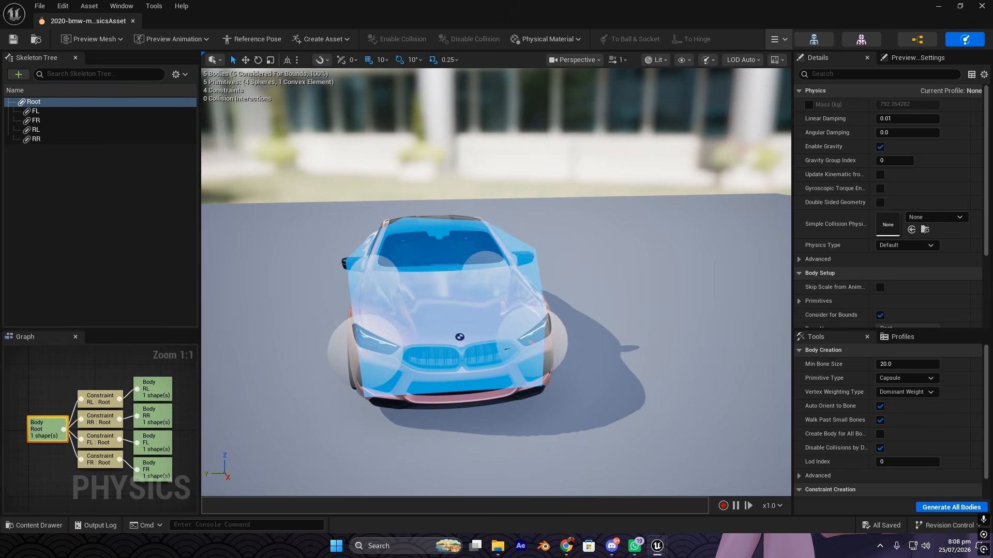
right_click_drag(497, 282, 478, 249)
key("s")
key("w")
key("s")
right_click_drag(548, 403, 579, 296)
key("w")
key("s")
key("a")
key("s")
key("w")
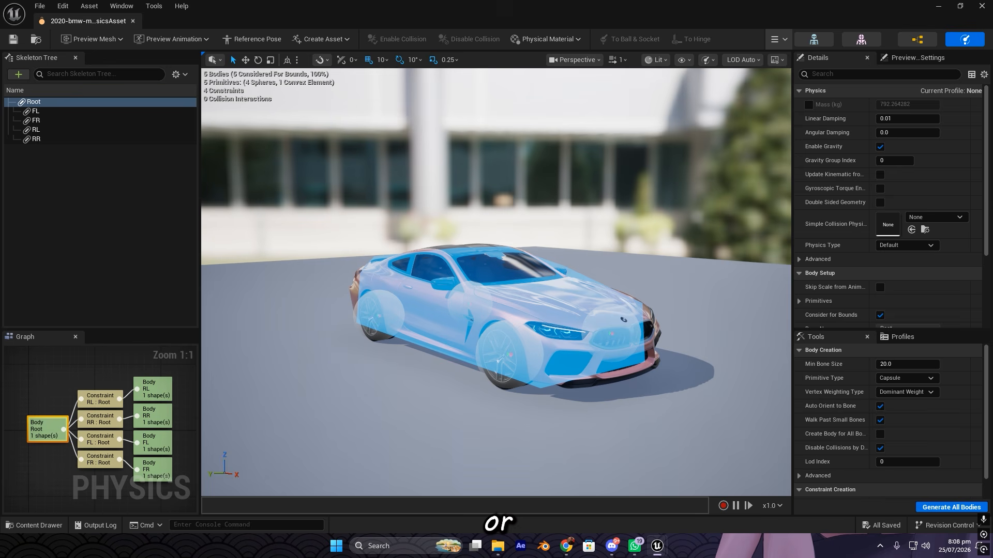
Step: Delete the Root, FL, FR, RL and RR physics bodies from the physics asset
left_click(48, 104)
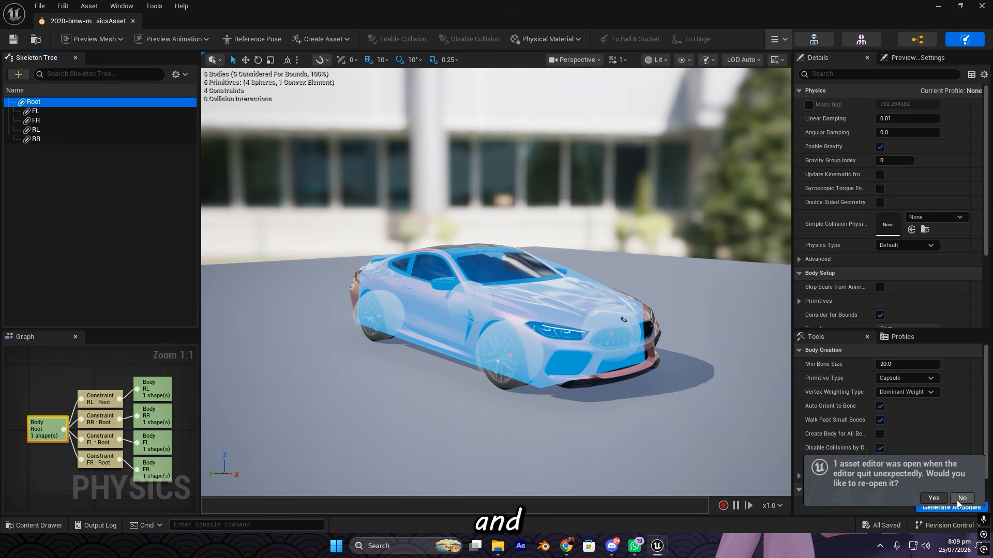
left_click(86, 140, "shift")
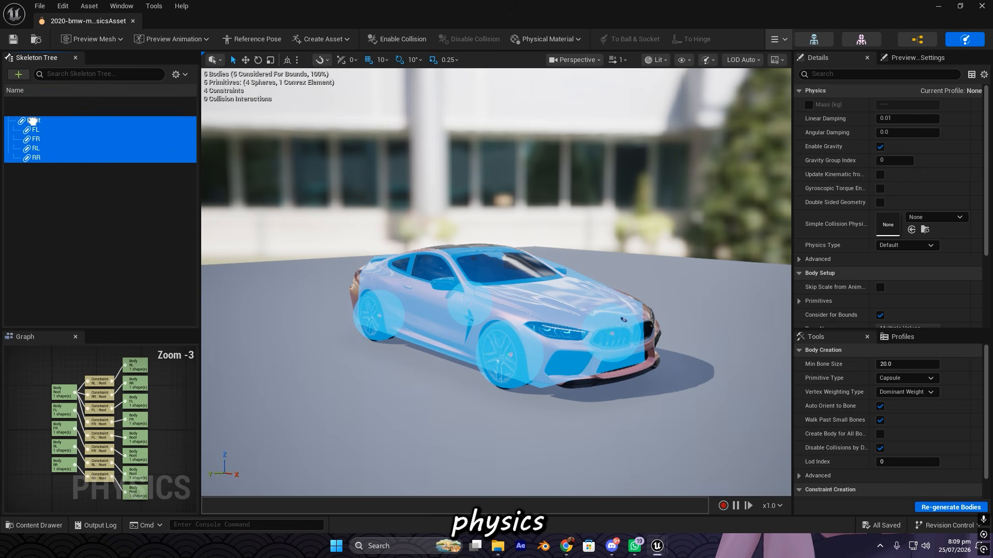
key("Delete")
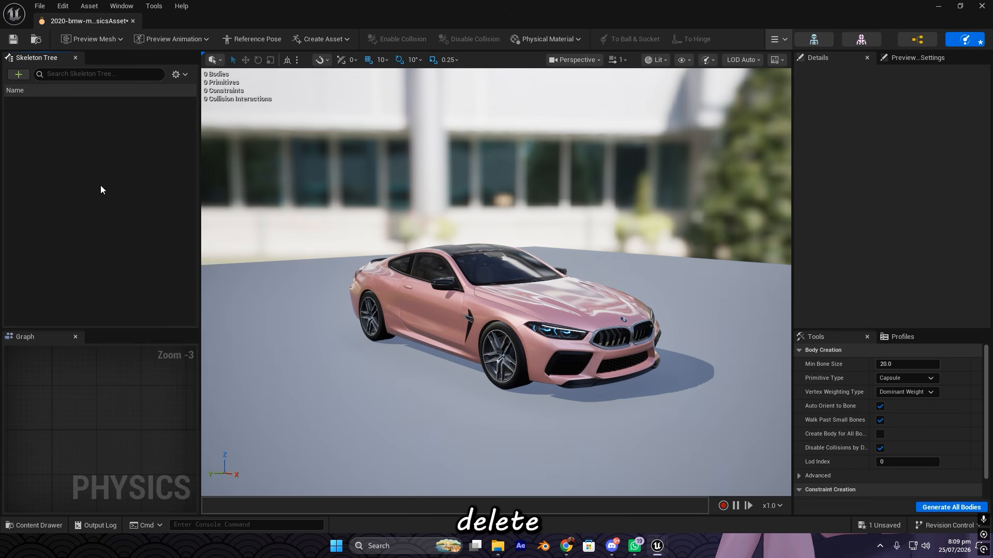
Step: Set the skeleton tree to show all bones
right_click_drag(502, 334, 445, 341)
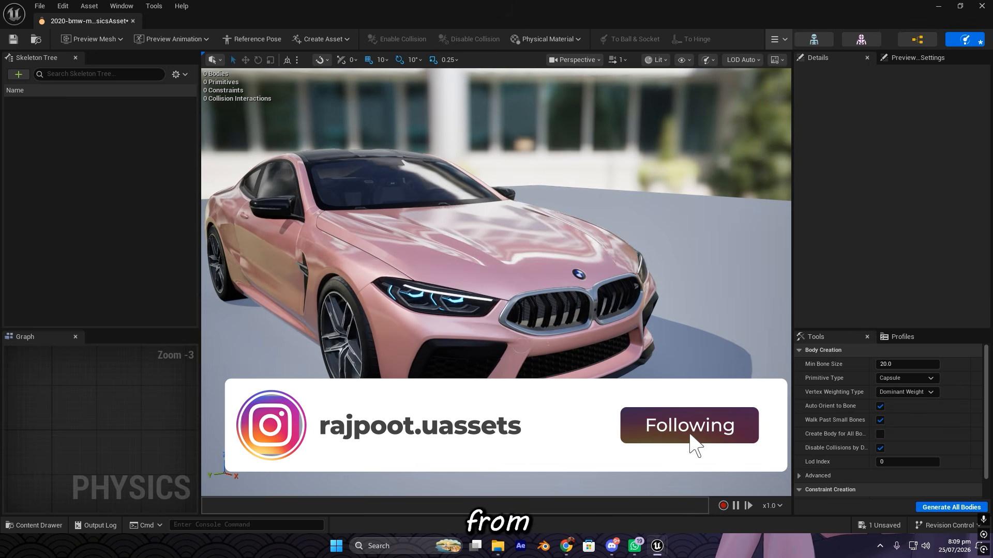
left_click(185, 74)
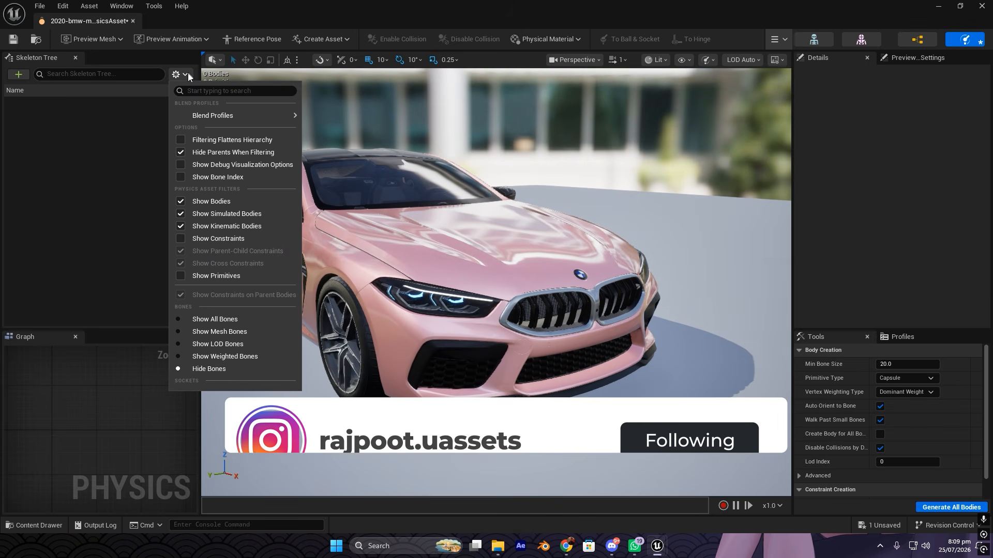
left_click(216, 317)
Step: Add a physics body to the Root bone with the primitive type Single Convex Hull
left_click(51, 104)
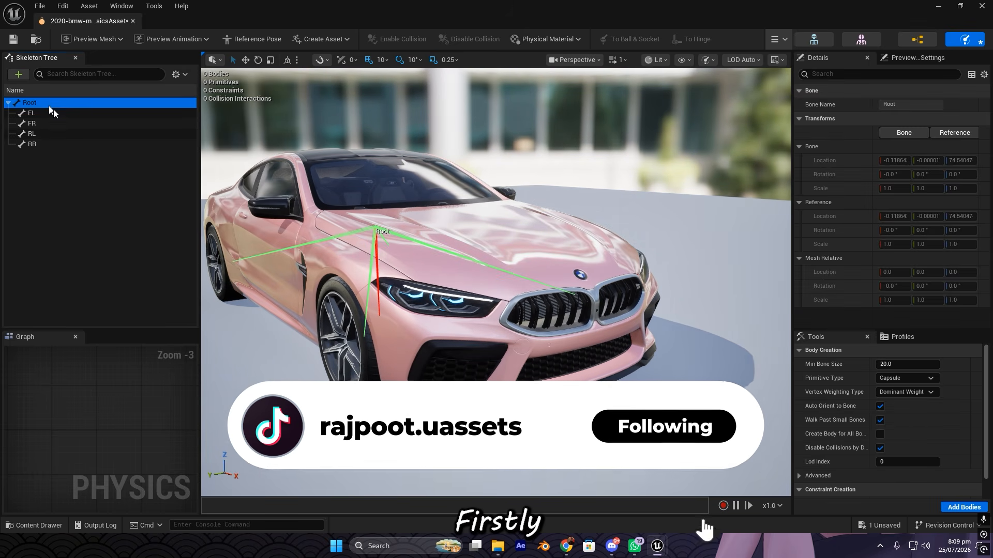
scroll(535, 273, "down", 5)
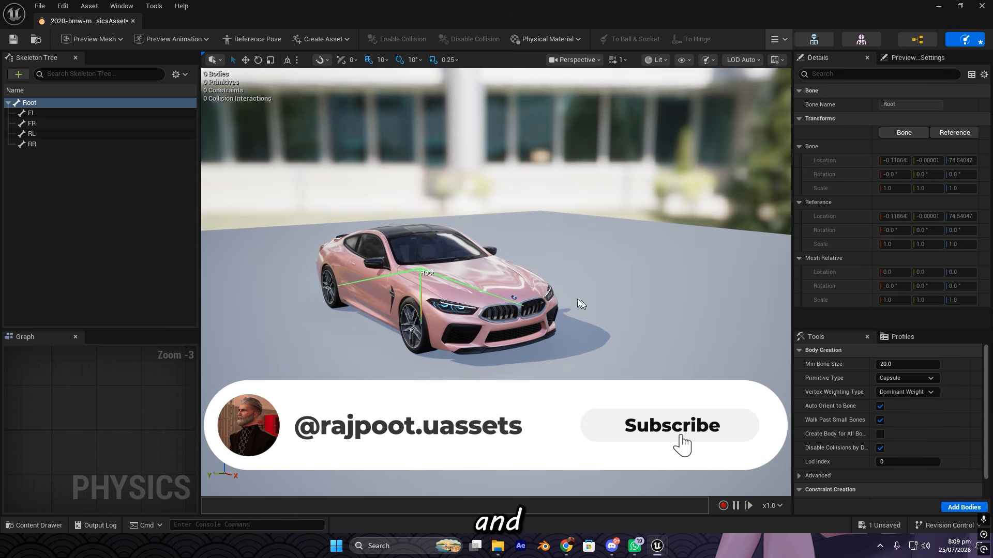
scroll(580, 303, "up", 5)
left_click(913, 379)
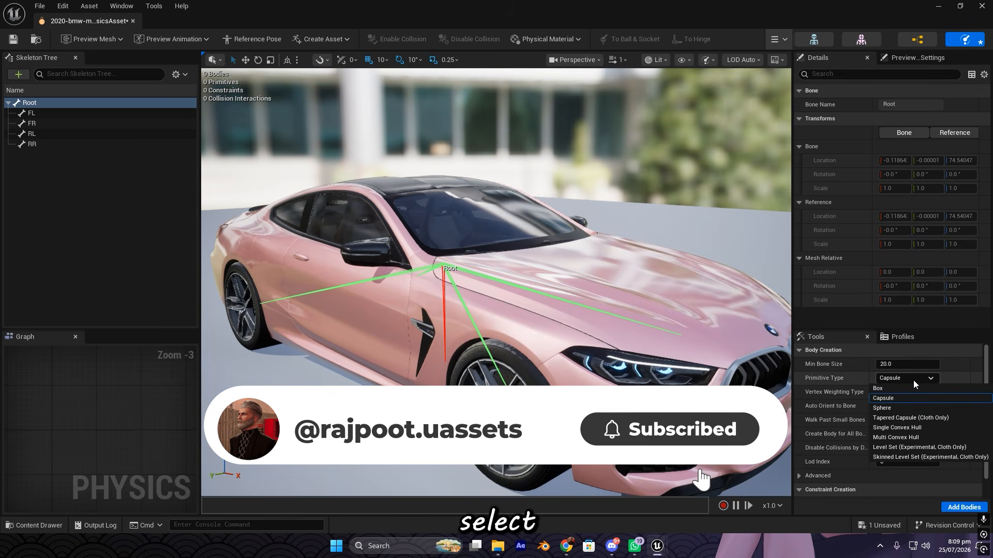
left_click(897, 429)
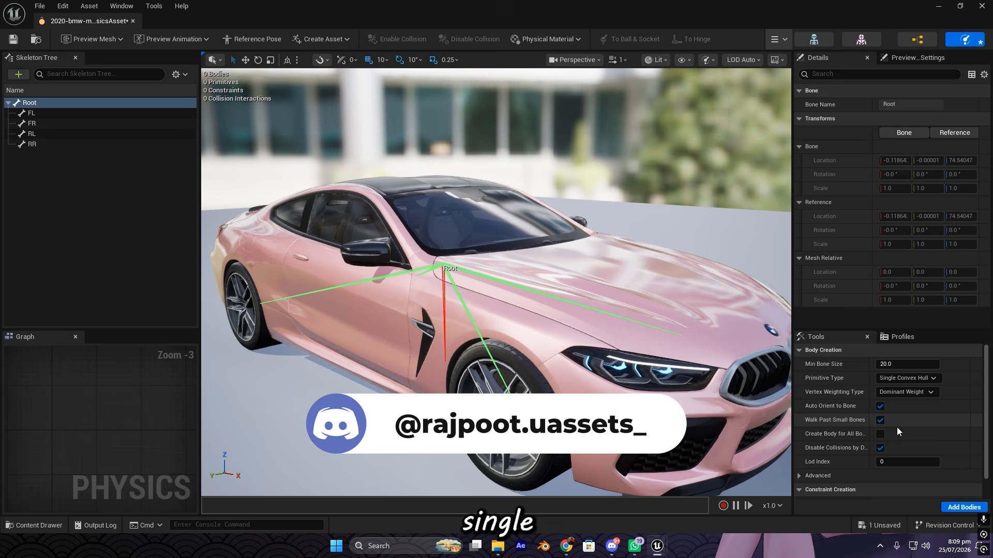
mouse_move(482, 294)
right_mouse_down()
mouse_move(508, 321)
mouse_move(501, 334)
mouse_move(513, 296)
mouse_move(481, 290)
right_mouse_up()
key("s")
key("w")
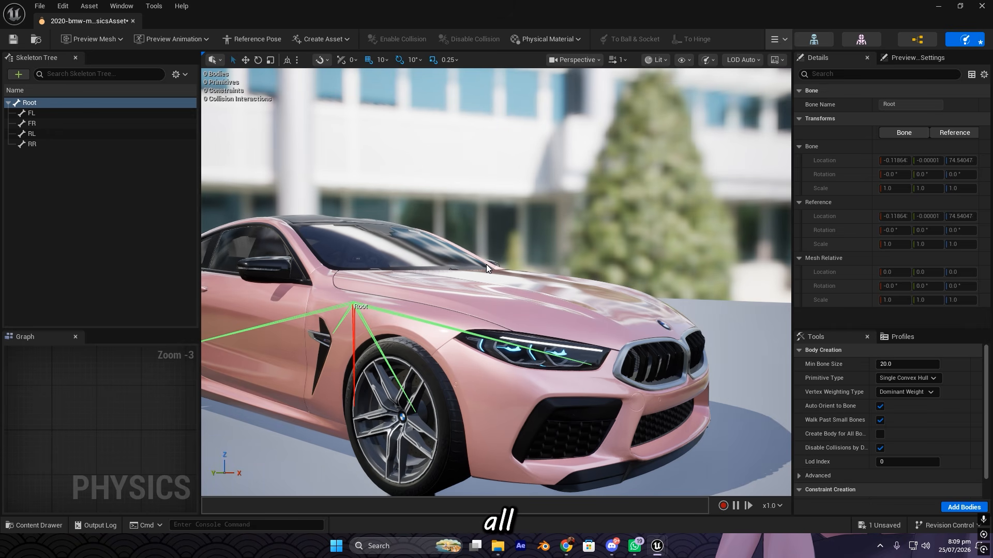
left_click(952, 508)
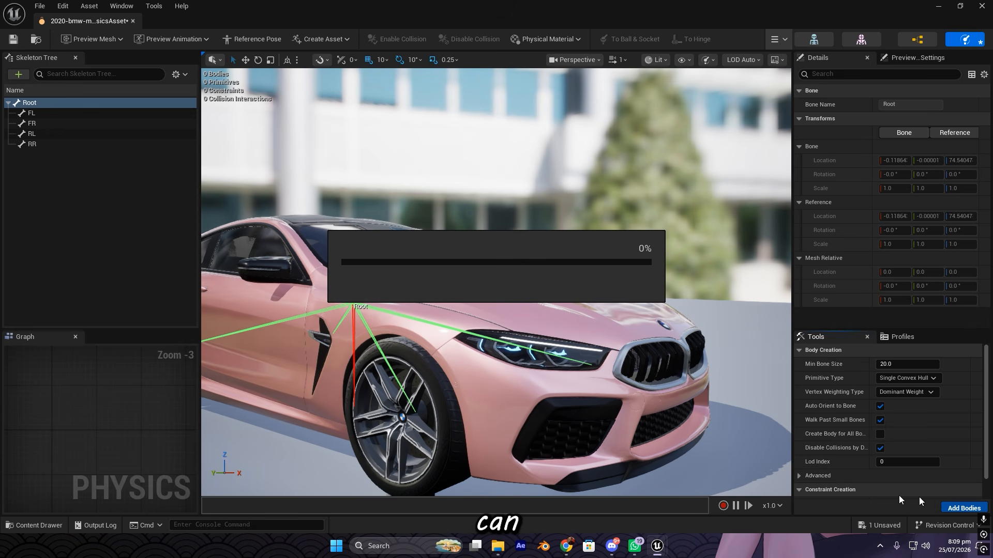
Step: Examine the Root body's convex hull around the car and save the modified physics asset
key("d")
right_click_drag(531, 275, 551, 277)
key("s")
key("w")
key("s")
key("a")
key("w")
key("d")
key("s")
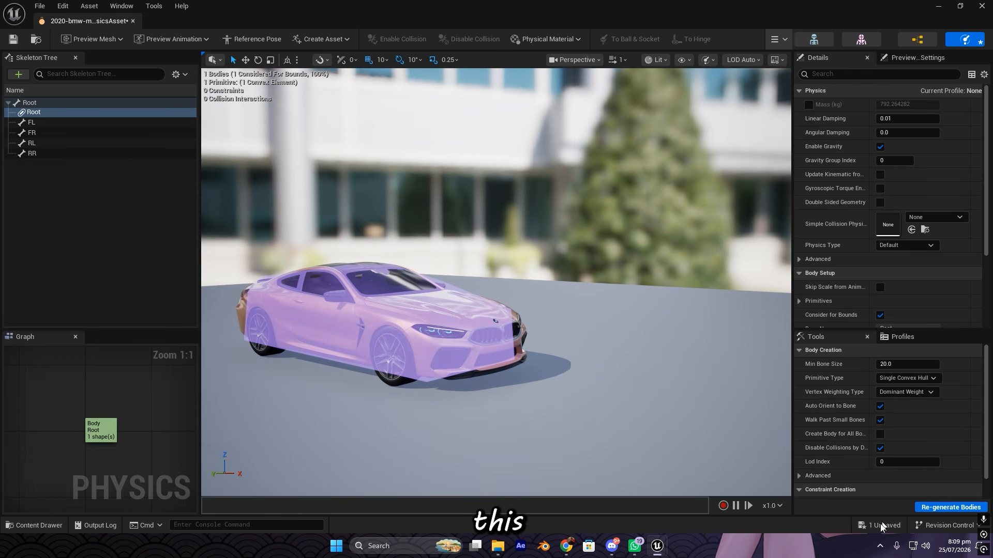
left_click(882, 525)
left_click(579, 388)
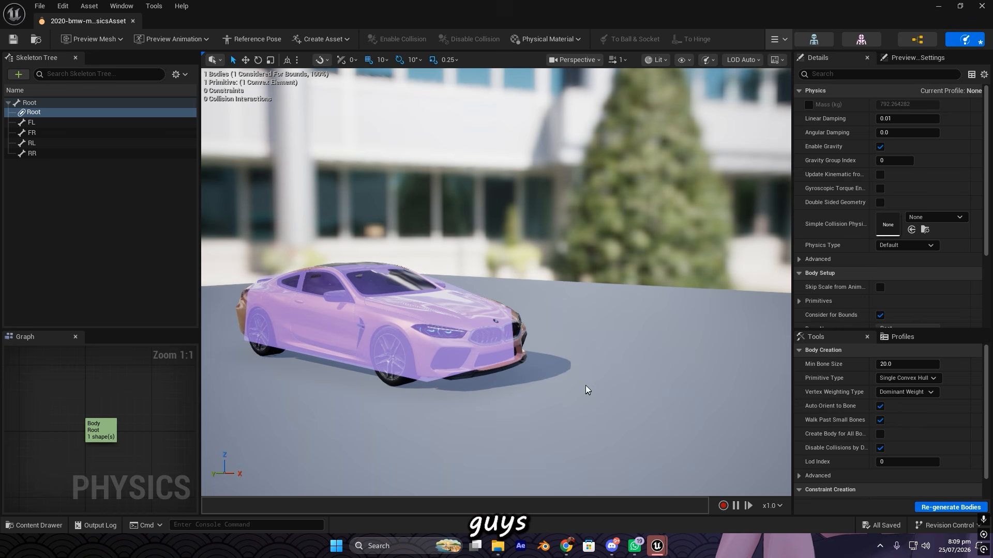
Step: Add physics bodies with the primitive type Sphere to the FL, FR, RL and RR wheel bones
key("a")
key("w")
right_click_drag(513, 274, 519, 286)
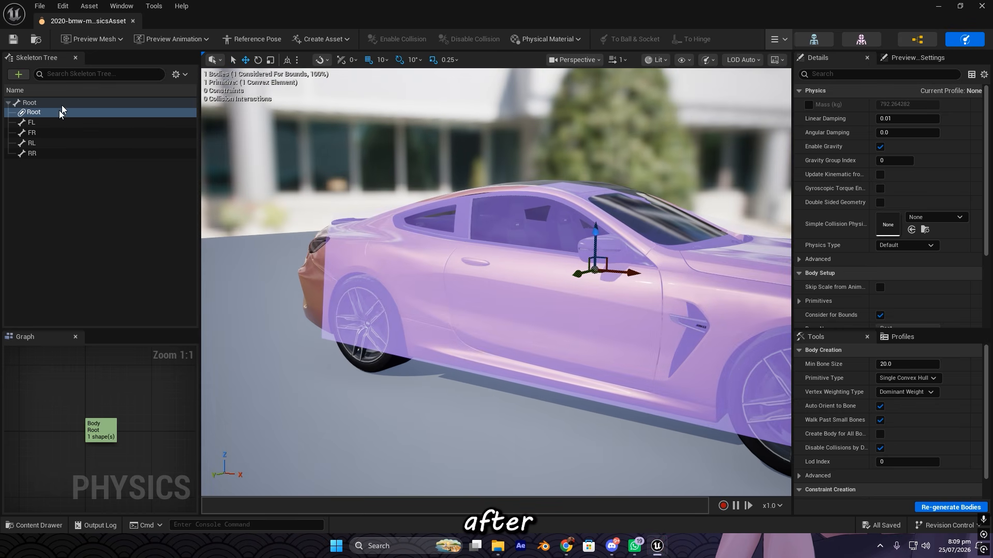
left_click(49, 122)
left_click(50, 152, "shift")
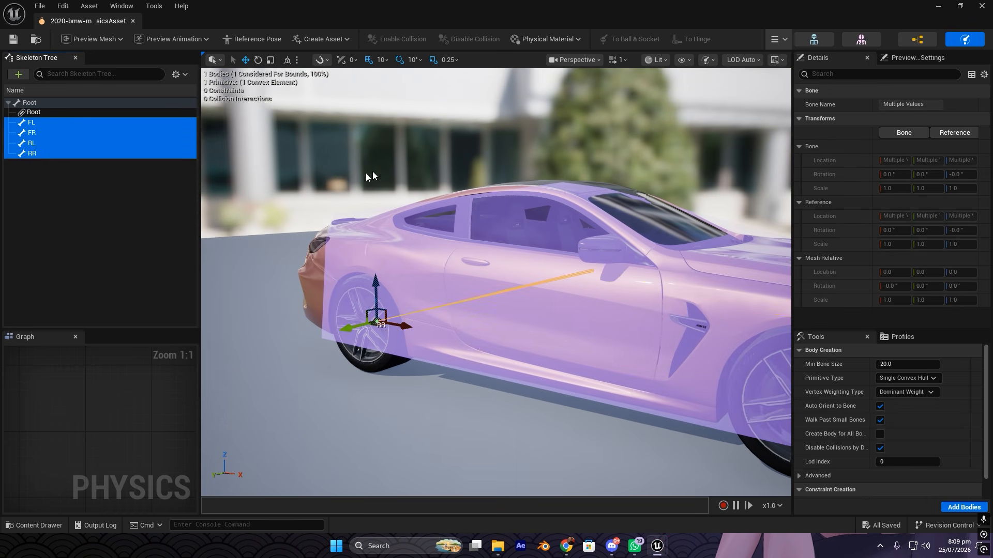
right_click_drag(369, 176, 394, 170)
key("d")
left_click(901, 379)
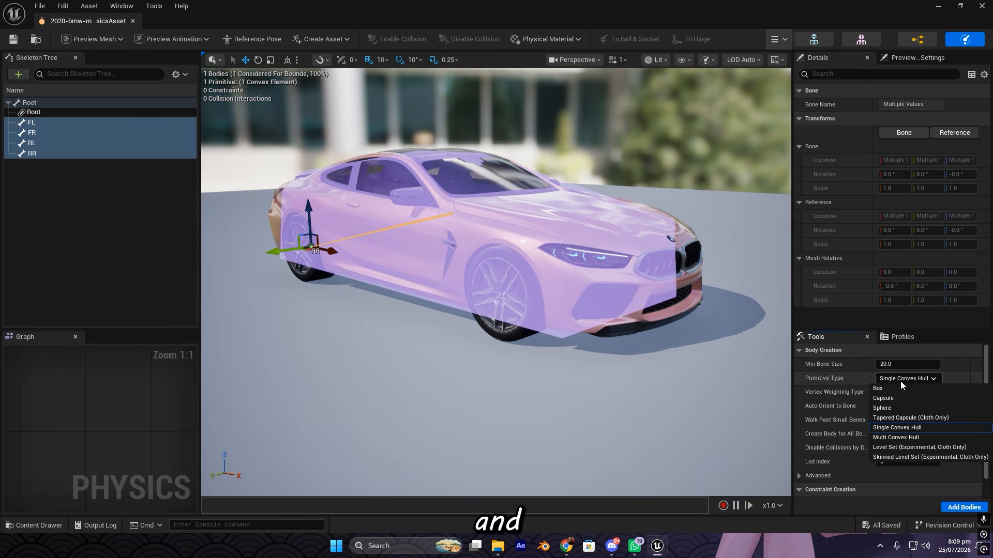
left_click(897, 409)
left_click(962, 507)
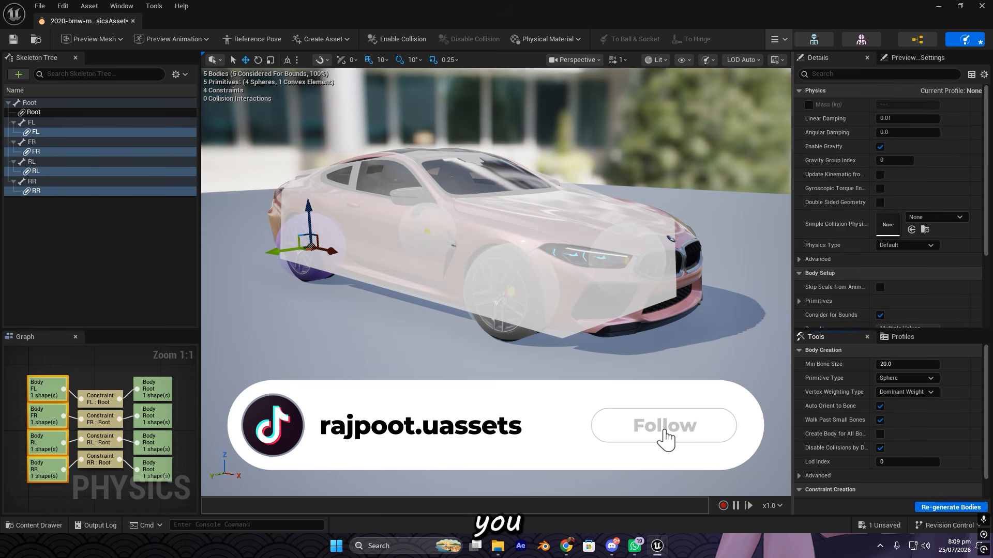
Step: Select the FR wheel's body and examine how the sphere collisions fit the wheels from the side and front
right_click_drag(507, 281, 507, 266)
key("q")
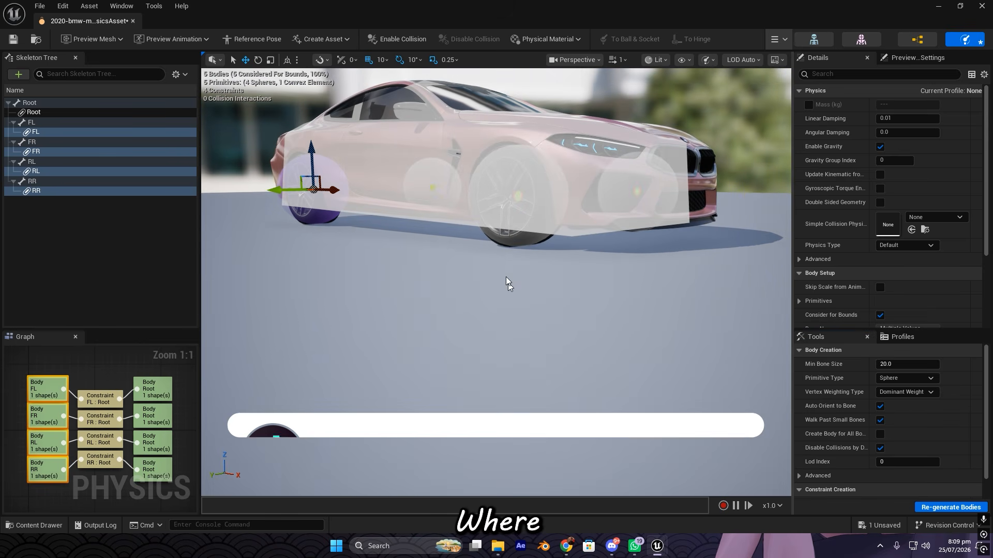
left_click(512, 193)
right_click_drag(512, 194, 577, 176)
key("q")
key("q")
right_click_drag(505, 264, 505, 250)
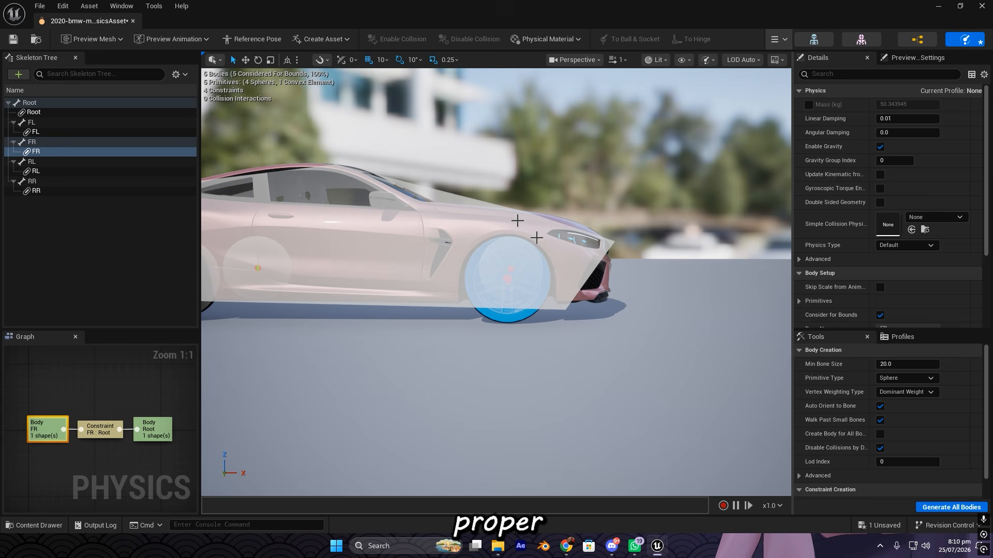
right_click_drag(413, 286, 271, 386)
key("d")
key("s")
key("e")
key("a")
key("q")
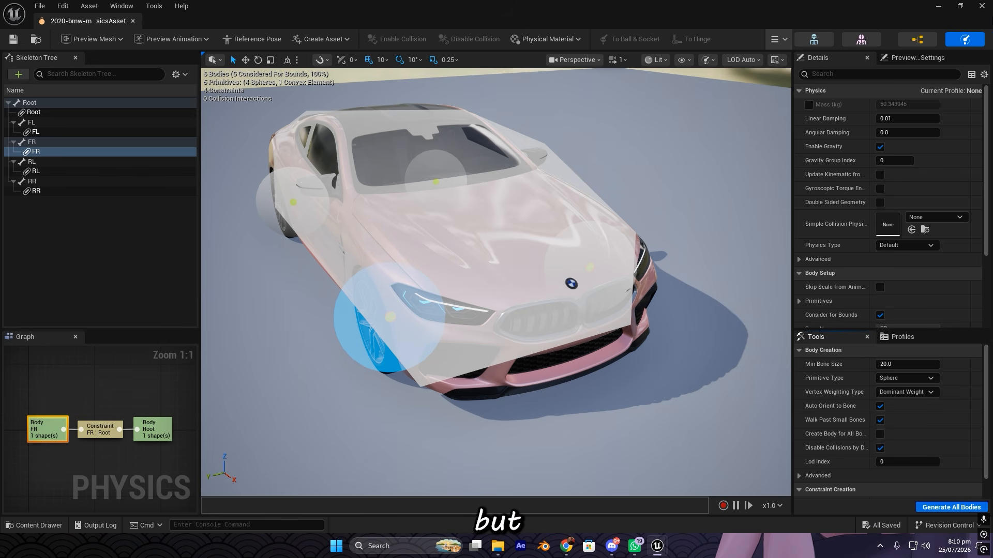
Step: Close the physics asset editor and place the 2020-bmw-m8-coupe skeletal mesh on the level's ground near the cylinder bumps
left_click(987, 4)
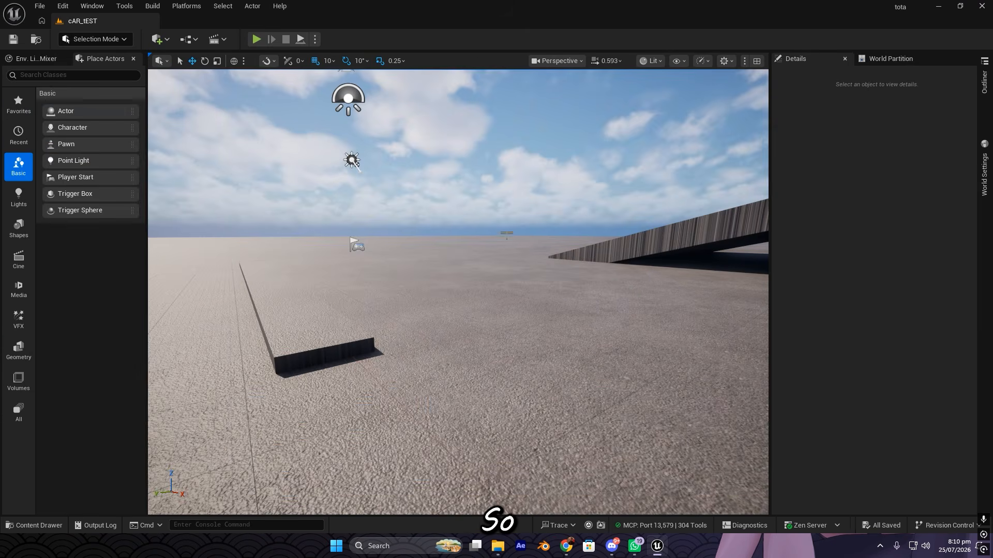
key("s")
right_click_drag(620, 227, 592, 240)
scroll(458, 292, "up", 1)
key("ctrl+space")
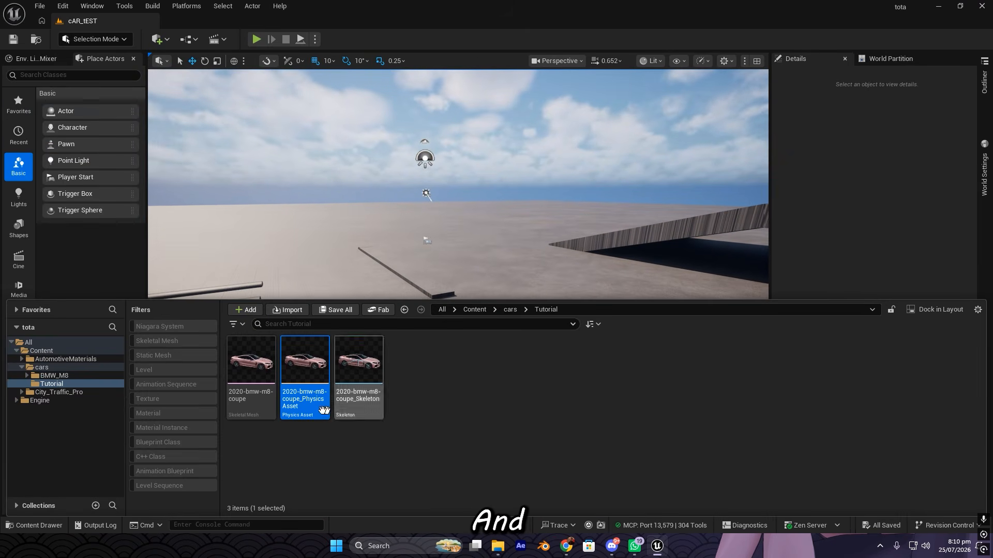
left_click_drag(257, 382, 295, 230)
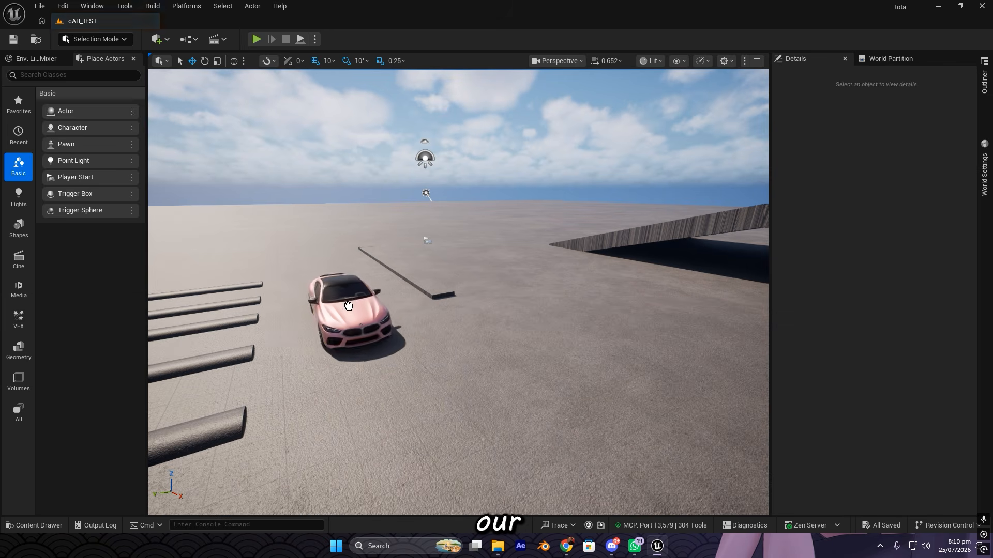
left_click_drag(348, 306, 340, 299)
Step: Examine the placed BMW in the level from the front and side, and deselect it
key("w")
right_click_drag(340, 299, 116, 311)
key("a")
key("s")
key("w")
key("d")
scroll(355, 306, "down", 3)
key("d")
key("d")
key("d")
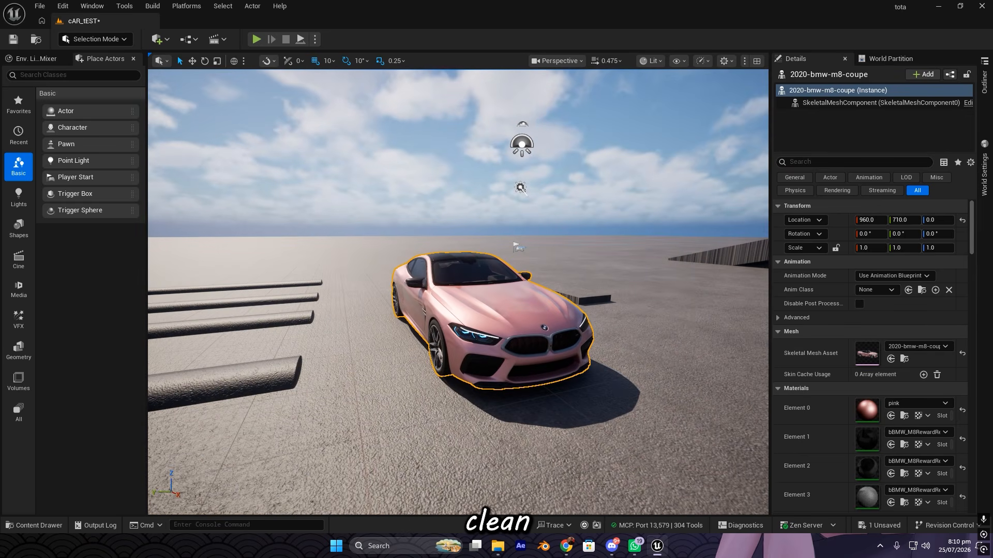
left_click(373, 176)
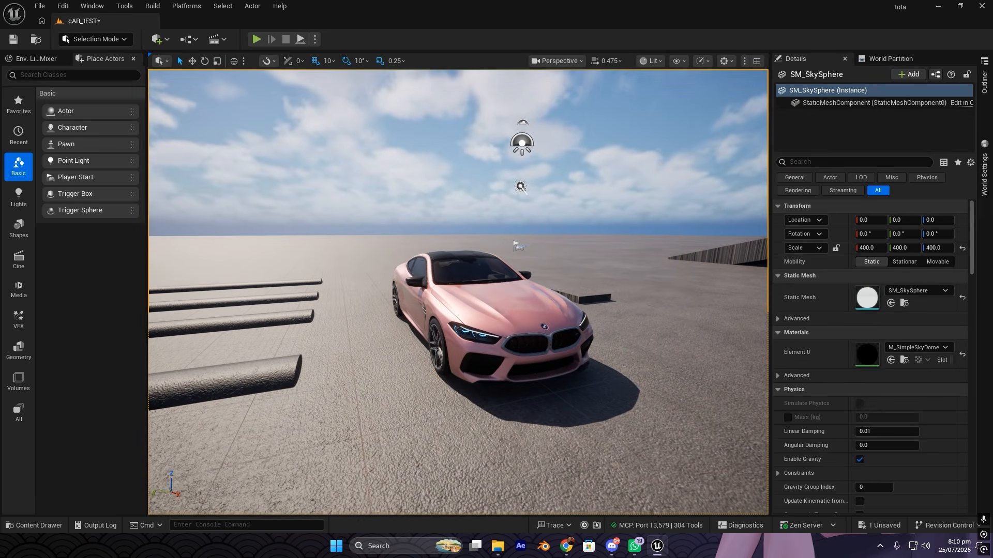
Step: Examine the placed BMW together with the surrounding cylinder bumps and ramps from above and from behind
key("s")
key("d")
right_click_drag(372, 175, 263, 256)
key("w")
left_click(433, 230)
right_click_drag(434, 230, 763, 248)
key("s")
key("w")
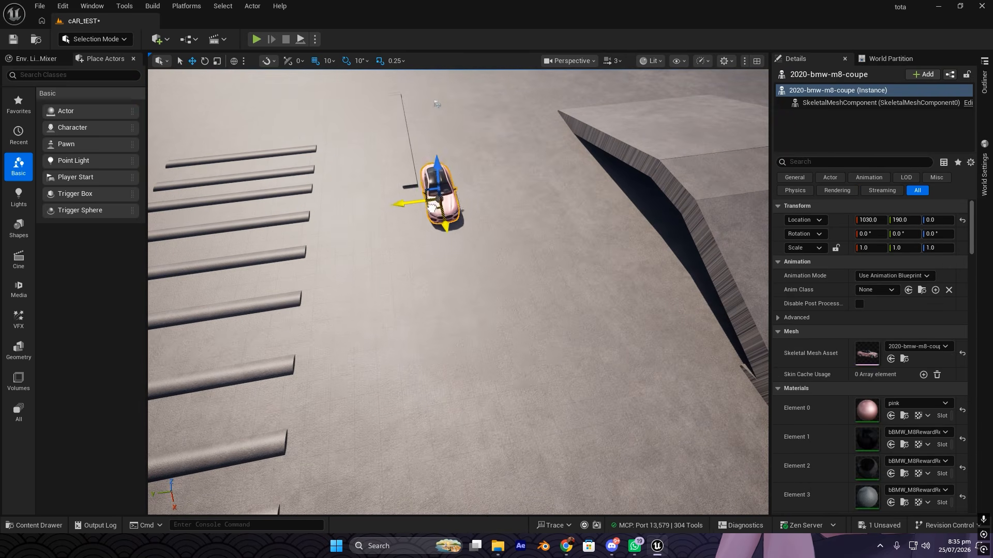
right_click_drag(488, 211, 763, 168)
key("w")
key("s")
key("ctrl+space")
right_click_drag(458, 217, 548, 57)
key("a")
left_click(656, 107)
right_click_drag(448, 289, 448, 339)
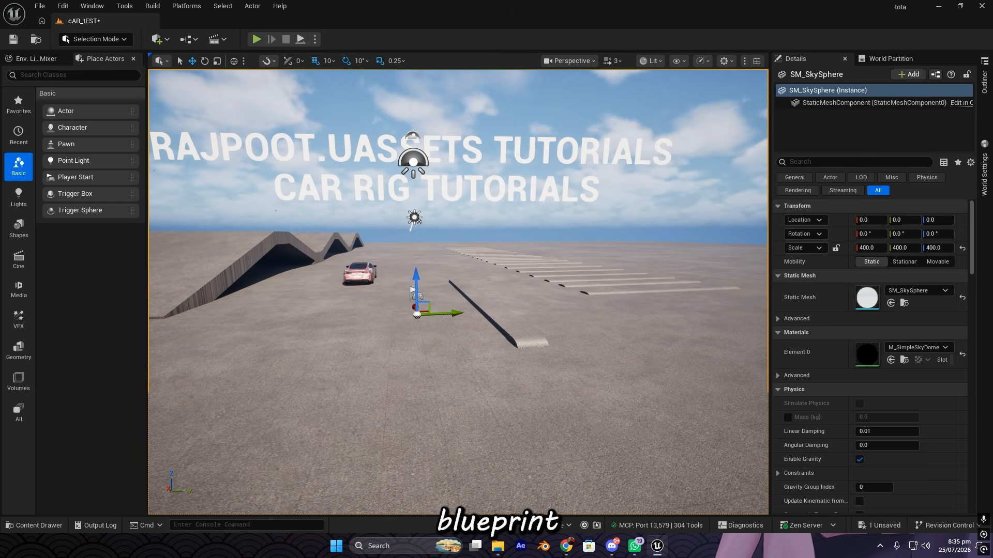
Step: Create a Blueprint Class in the Tutorial folder with WheeledVehiclePawn as its parent class
key("ctrl+space")
right_click(428, 405)
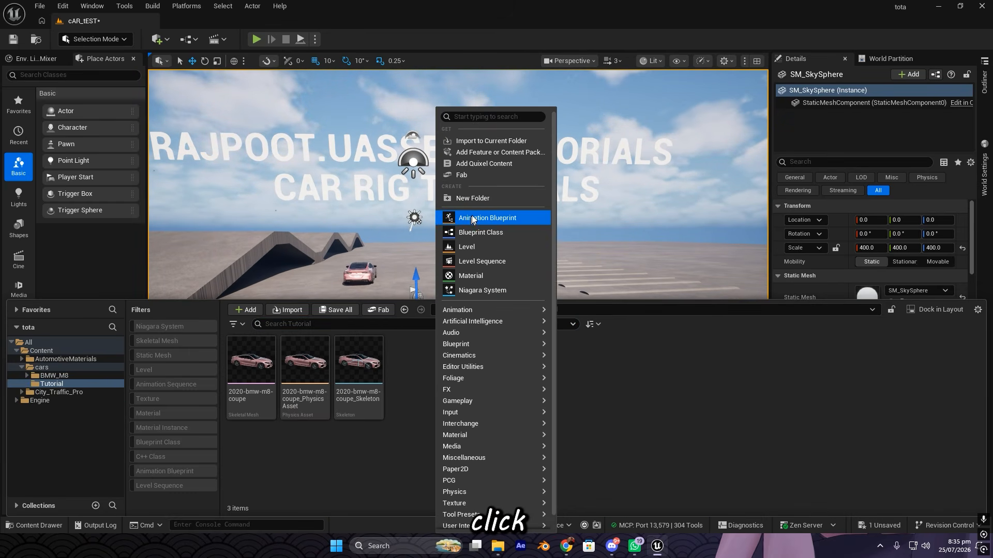
left_click(484, 234)
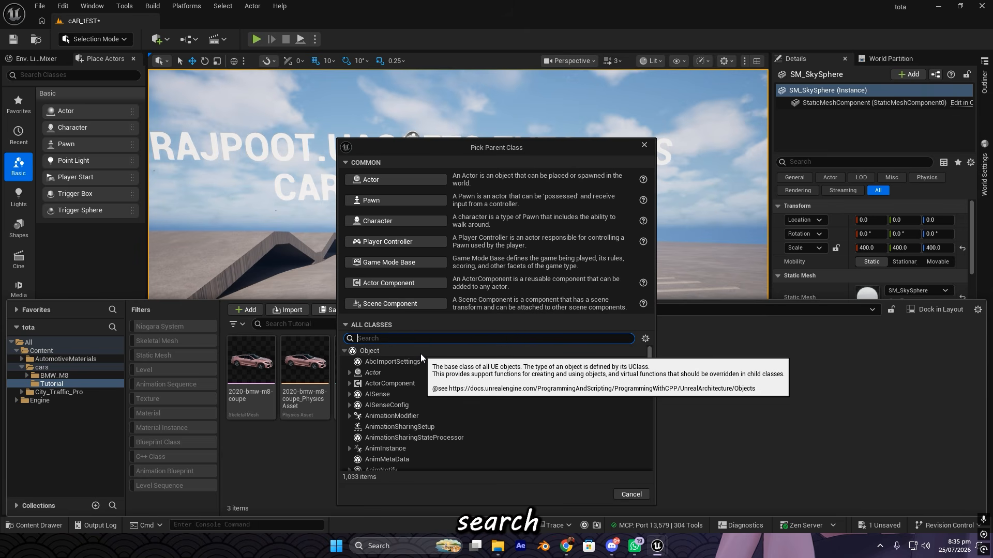
type("vehicle")
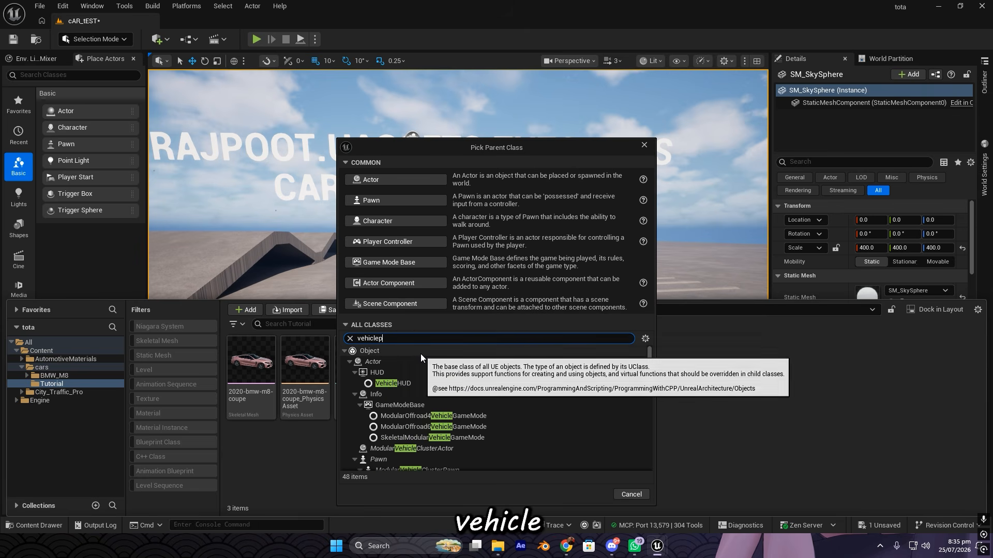
type("p")
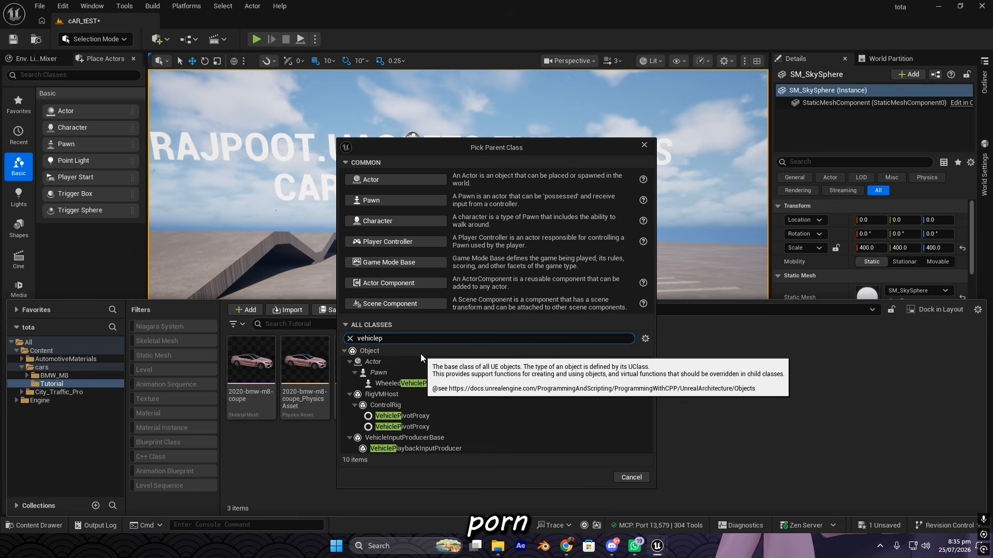
left_click(421, 384)
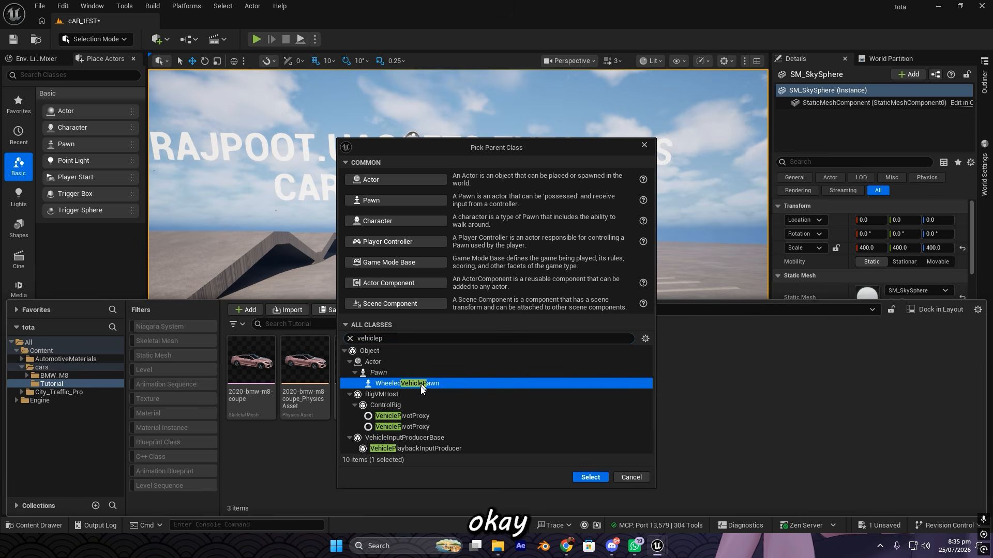
left_click(590, 477)
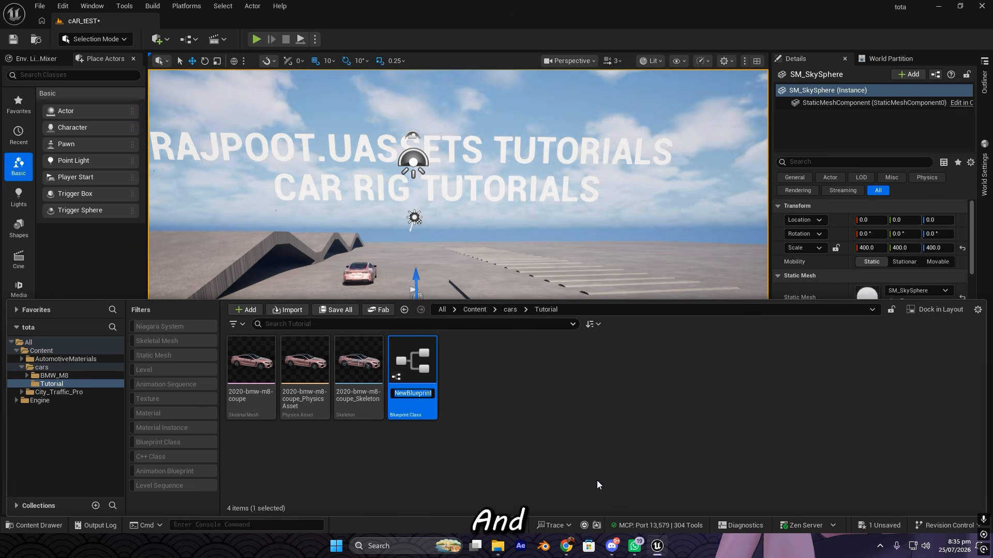
Step: Name the new vehicle blueprint BP_BMW_M8
type("BP_")
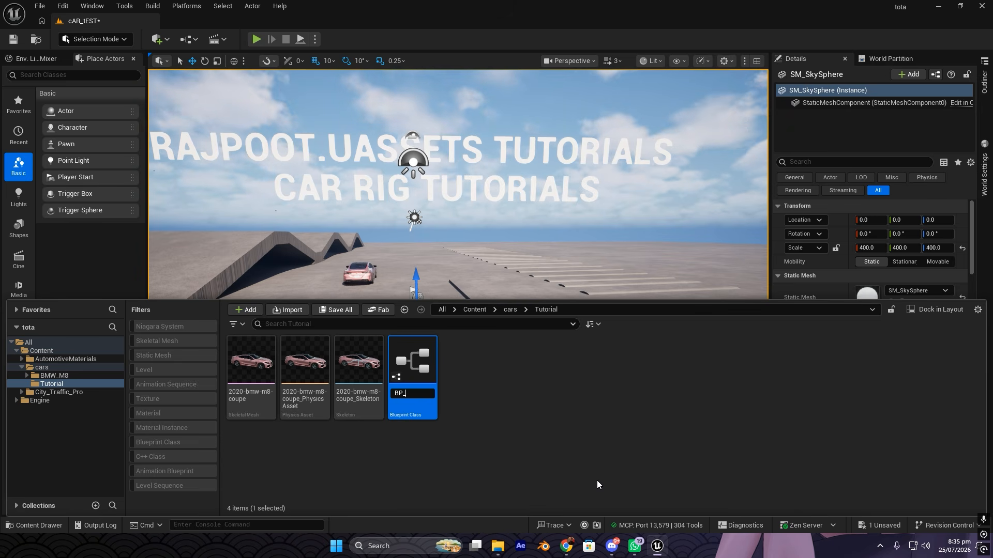
type("BMW_")
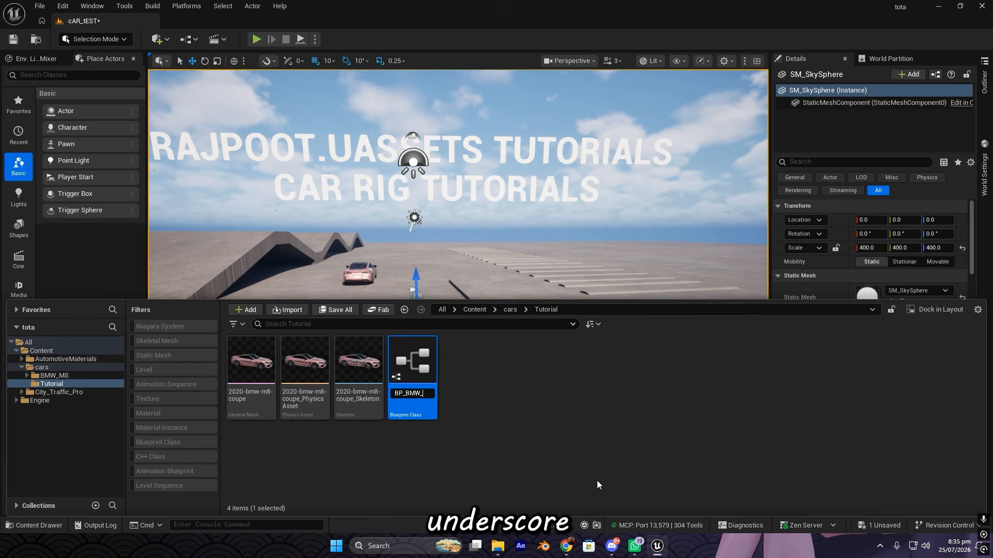
type("M8")
key("Return")
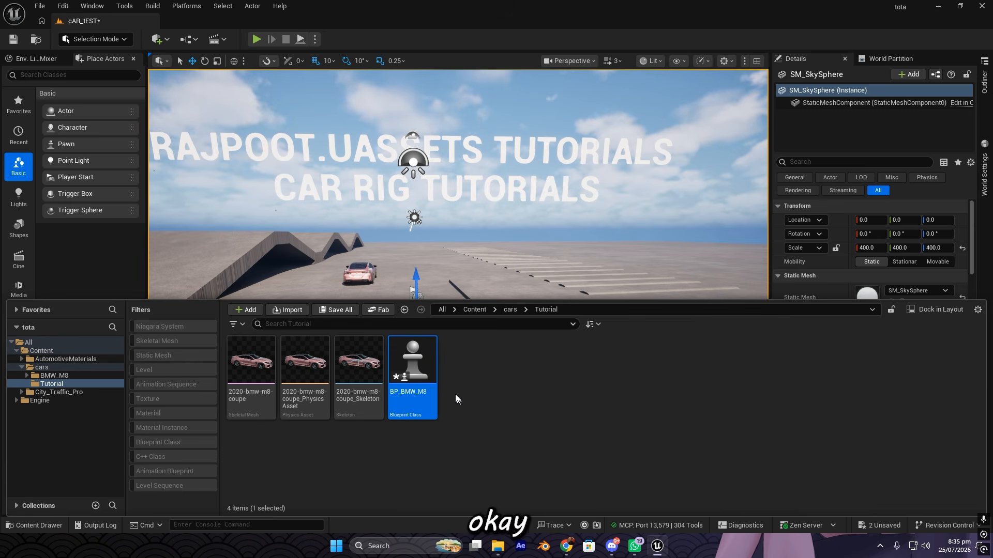
Step: Open BP_BMW_M8 maximized and assign 2020-bmw-m8-coupe as the skeletal mesh asset of its Mesh component
double_click(412, 370)
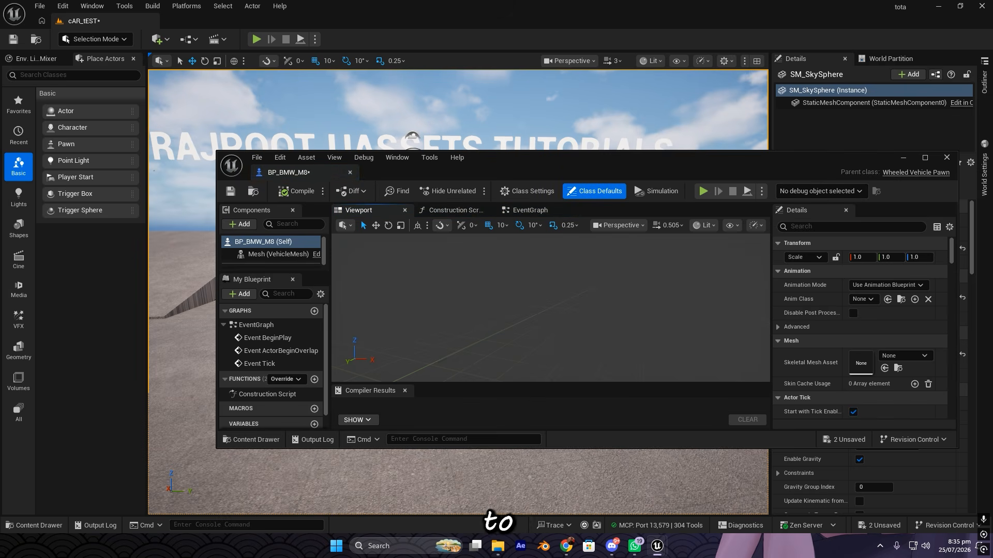
double_click(451, 166)
left_click(57, 102)
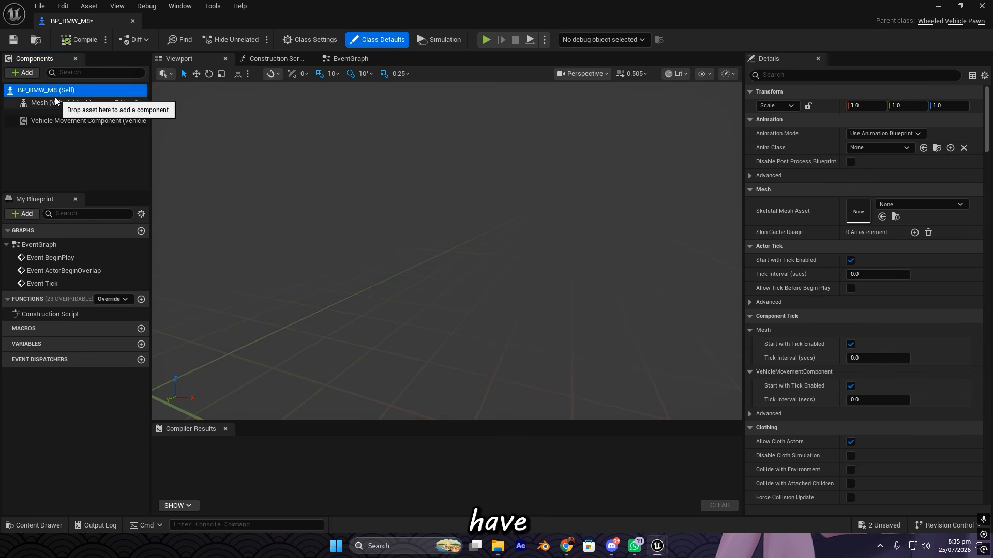
key("ctrl+space")
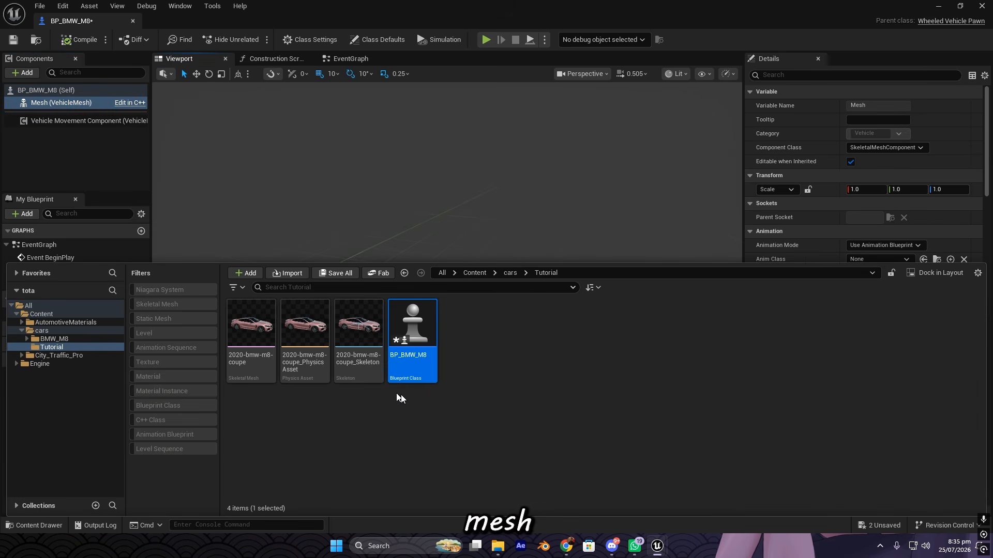
left_click_drag(251, 336, 858, 321)
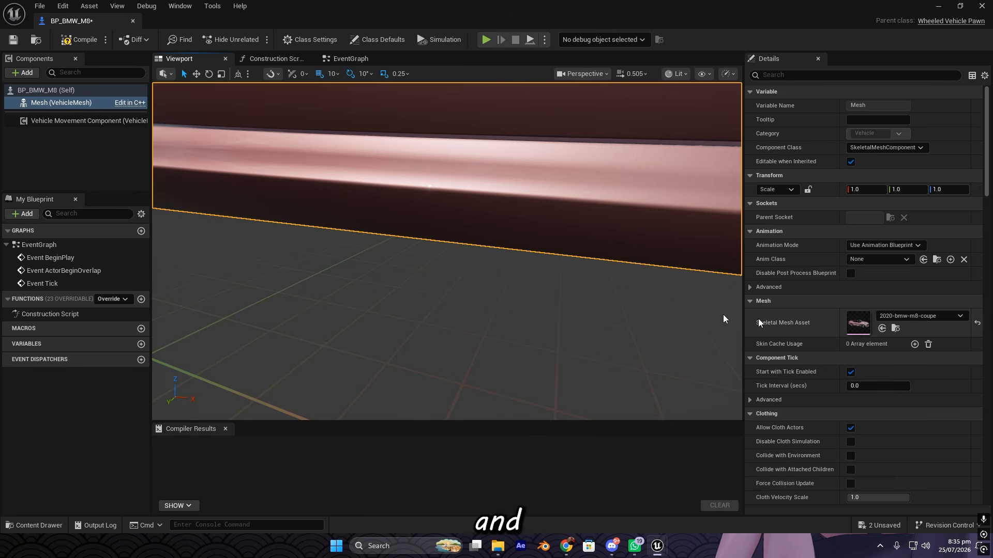
right_click_drag(446, 251, 413, 233)
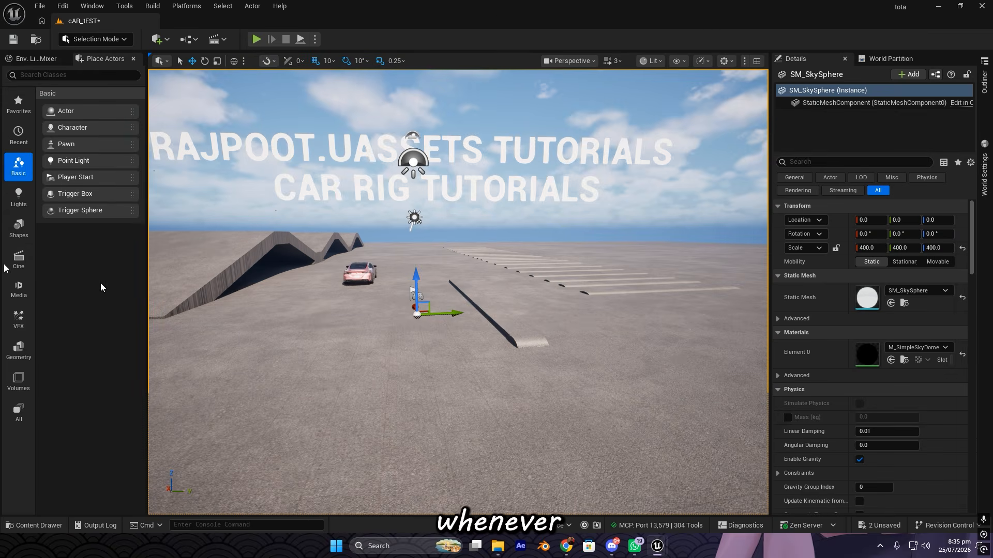
Step: Place the BP_BMW_M8 blueprint on the level's ground at X 150, Y -320, Z 0 and view it from several sides
right_click_drag(414, 217, 284, 228)
key("ctrl+space")
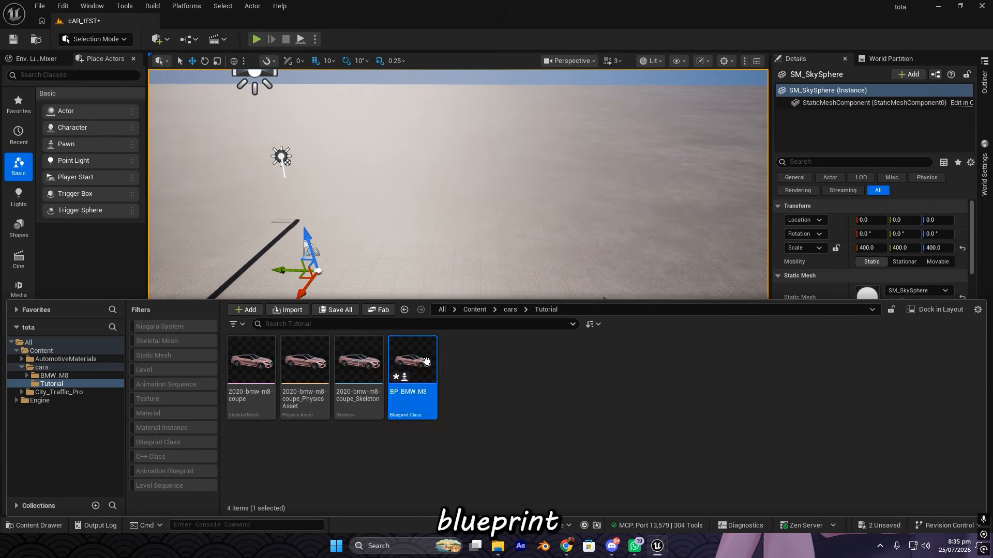
left_click_drag(427, 361, 392, 297)
right_click_drag(392, 297, 433, 255)
key("w")
scroll(433, 308, "down", 3)
key("q")
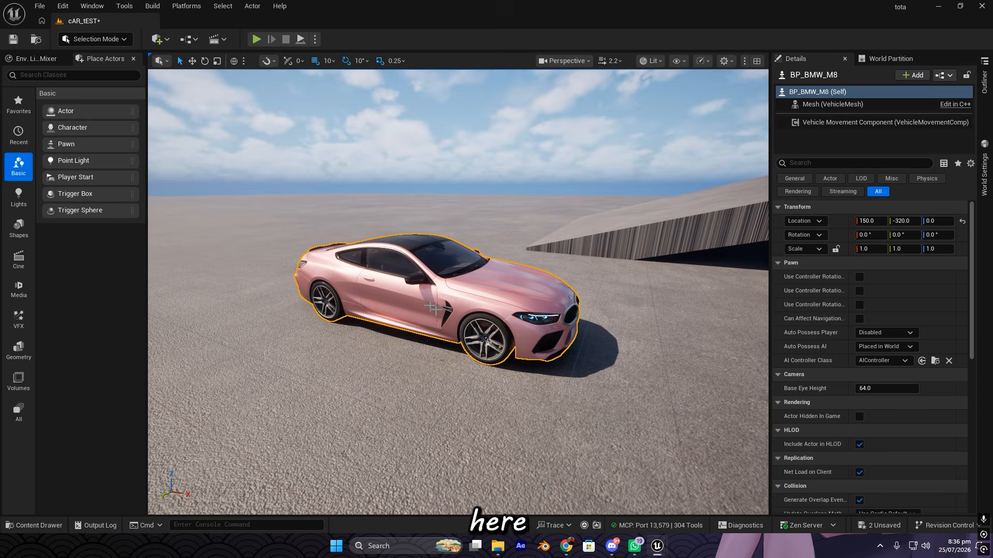
key("d")
right_click_drag(433, 308, 395, 313)
left_click_drag(1, 109, 610, 2)
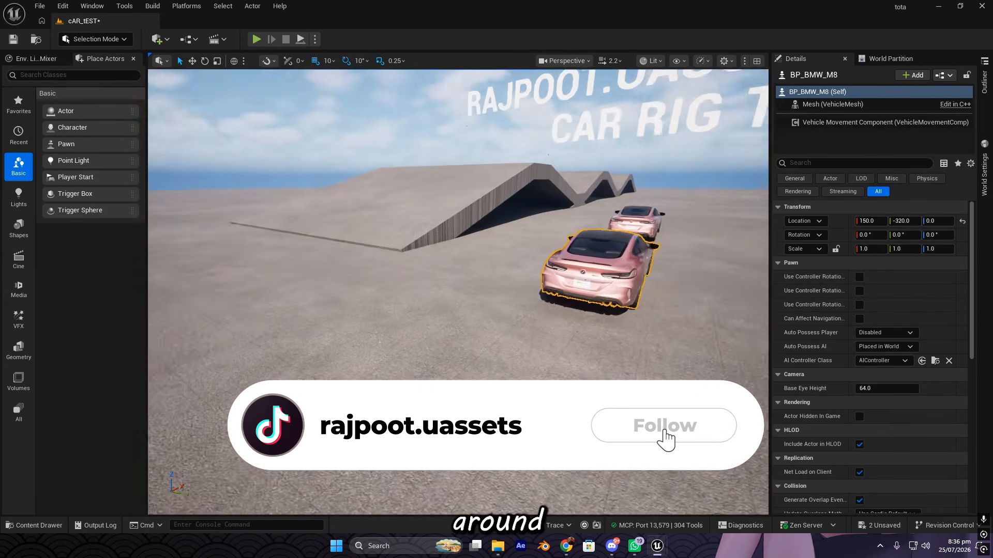
Step: Place a Camera Actor behind the BMW blueprint at X -580, Y -360, Z 200, with its Y rotation at -20 degrees
right_click_drag(458, 292, 537, 300)
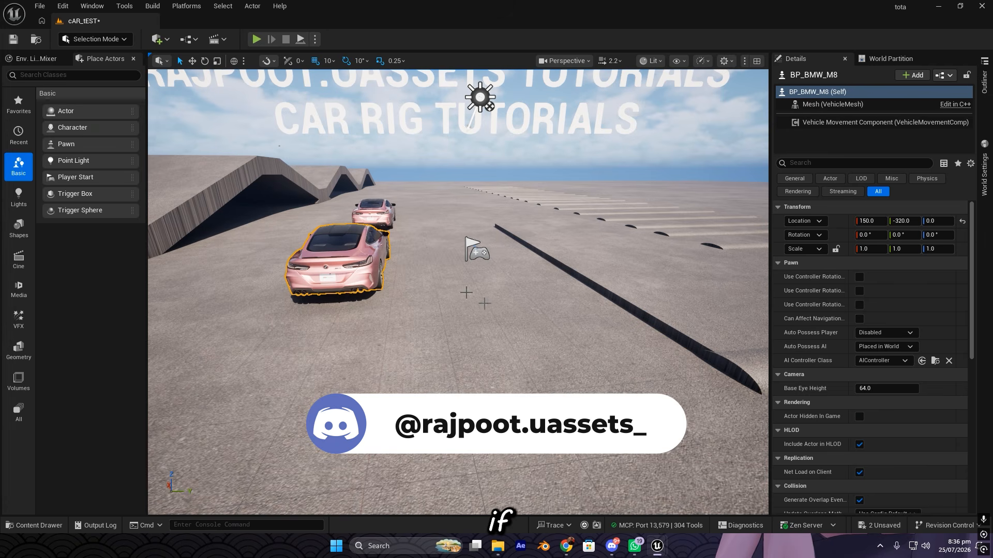
mouse_move(467, 293)
right_mouse_down()
mouse_move(470, 357)
mouse_move(512, 361)
mouse_move(465, 305)
right_mouse_up()
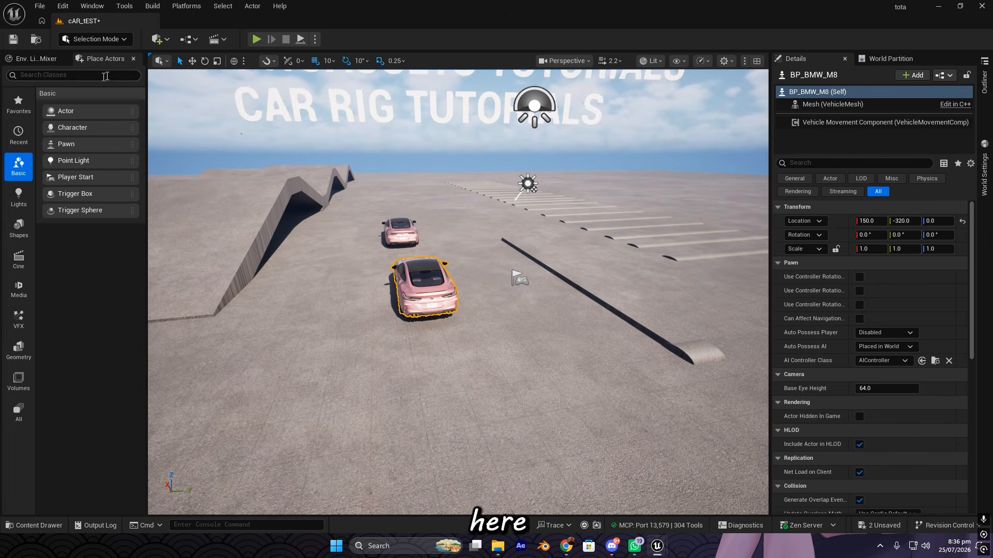
type("came")
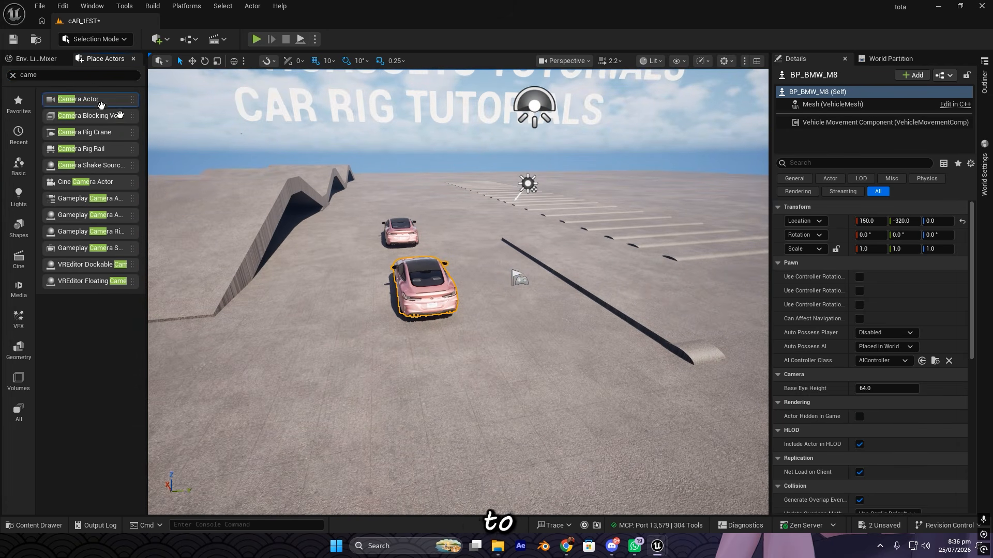
left_click_drag(429, 340, 428, 341)
left_click(12, 76)
left_click_drag(228, 240, 430, 231, "alt")
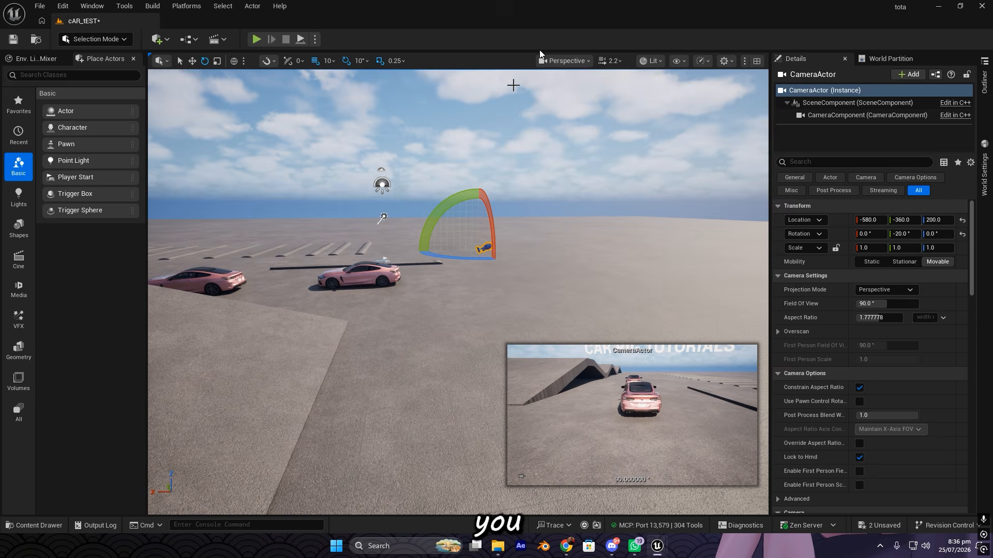
Step: Look through the Camera Actor and reposition it above and behind the car, at about X -500, Y -356, Z 421
left_click(566, 61)
mouse_move(587, 119)
left_click(745, 132)
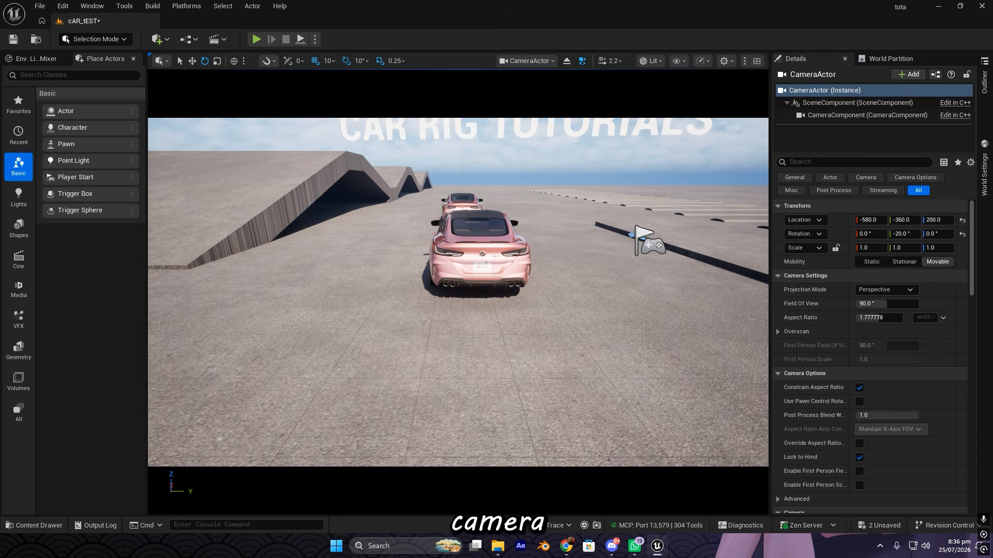
right_click_drag(458, 292, 542, 313)
key("a")
key("d")
key("a")
key("d")
key("a")
right_click_drag(621, 279, 474, 96)
Step: Return the viewport to the Perspective view and delete the Camera Actor from the level
left_click(528, 61)
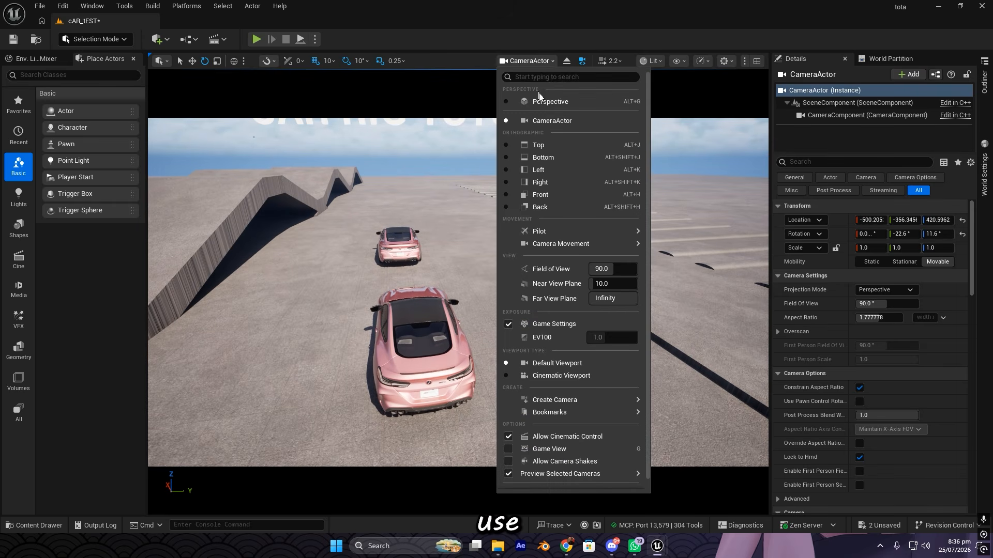
left_click(522, 100)
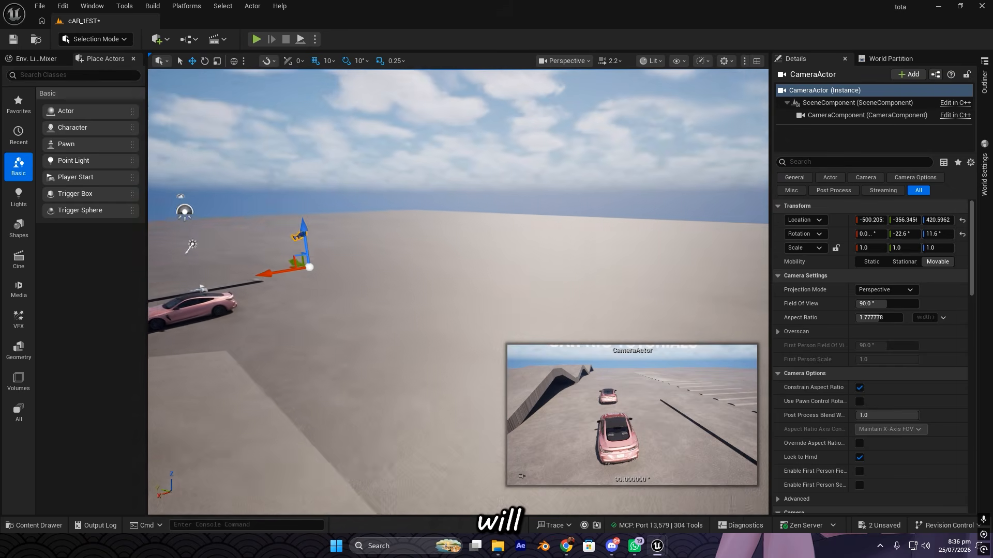
right_click_drag(459, 279, 367, 287)
key("Delete")
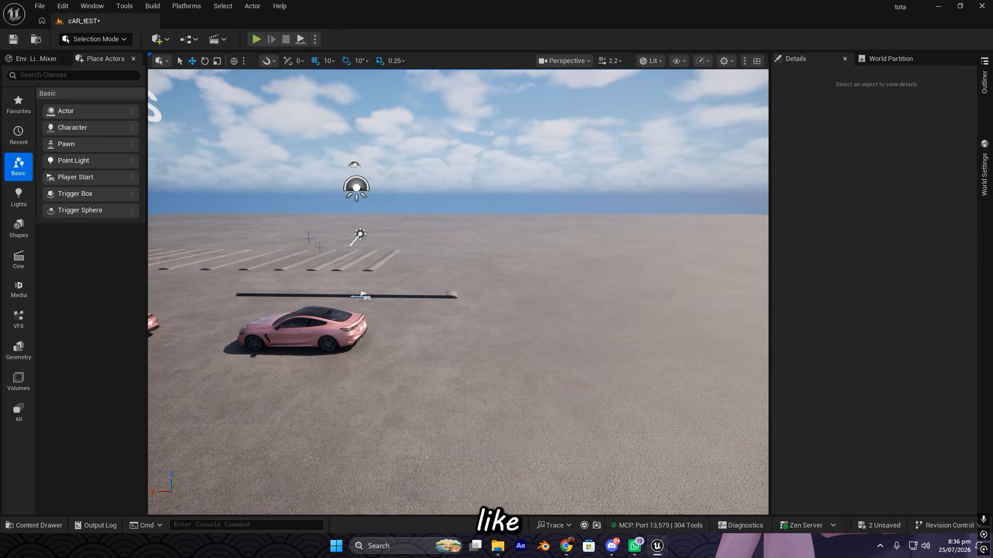
Step: Reopen the BP_BMW_M8 blueprint and add a Spring Arm component under its Mesh component
right_click_drag(458, 280, 305, 280)
right_click_drag(468, 418, 437, 417)
key("ctrl+space")
double_click(413, 362)
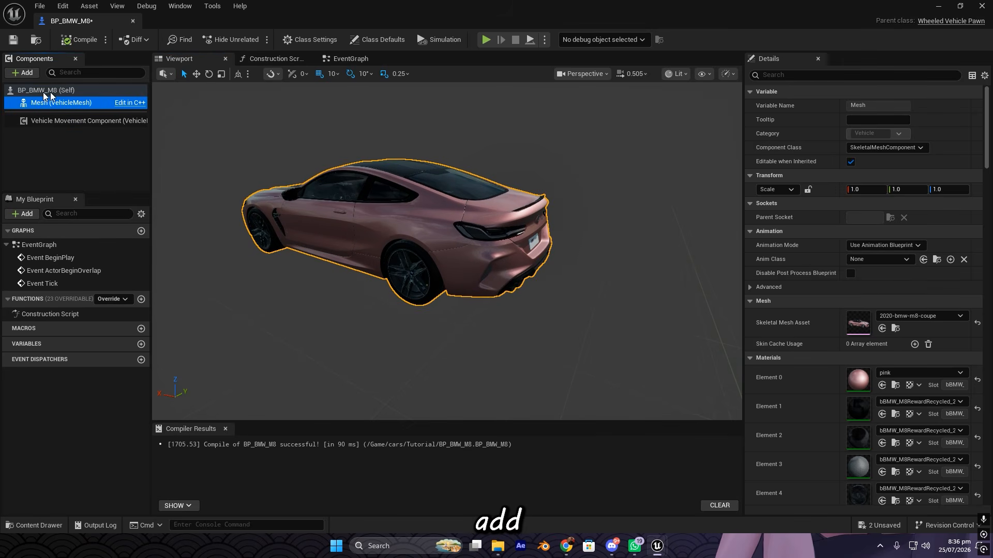
left_click(23, 73)
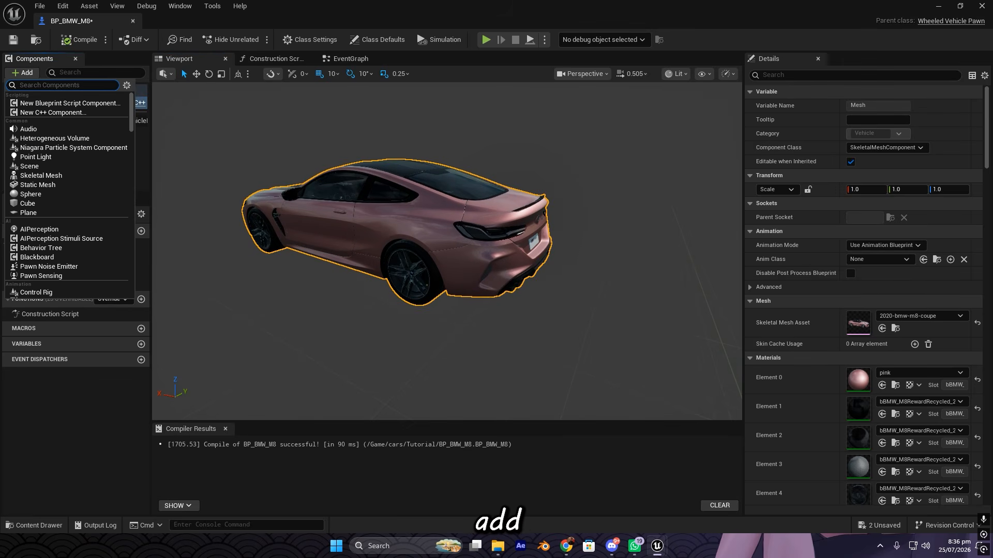
type("spring")
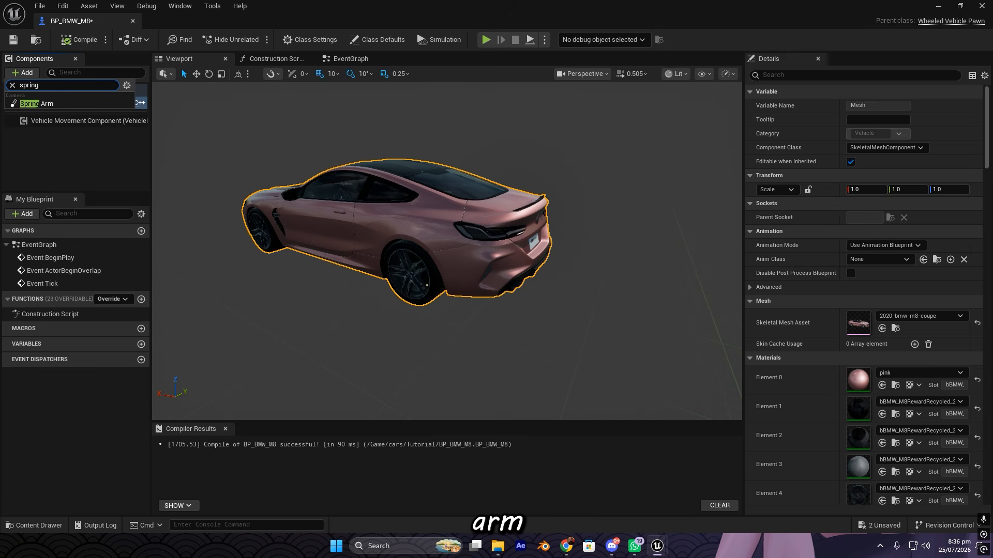
right_click(32, 86)
left_click(15, 106)
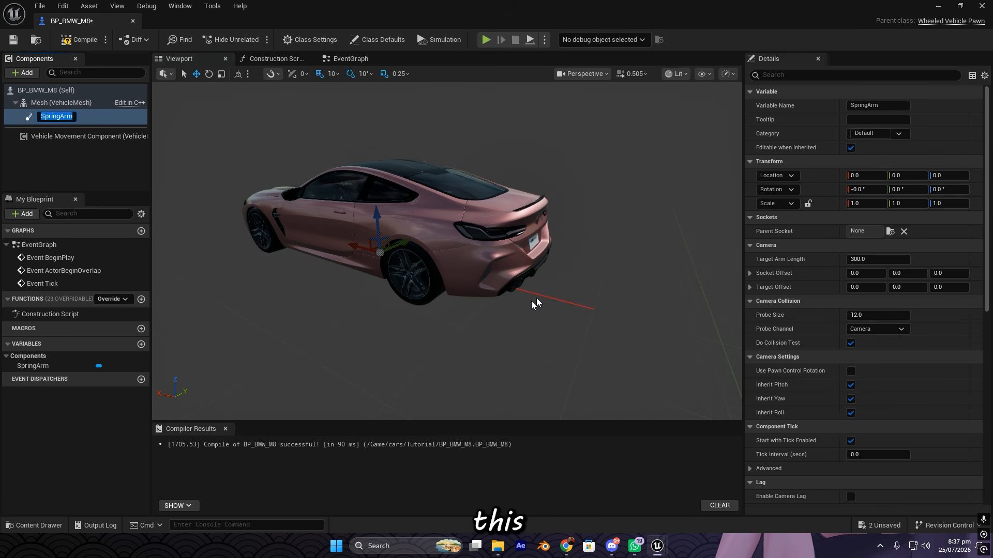
Step: Add a Camera component as a child of the SpringArm component
left_click(95, 118)
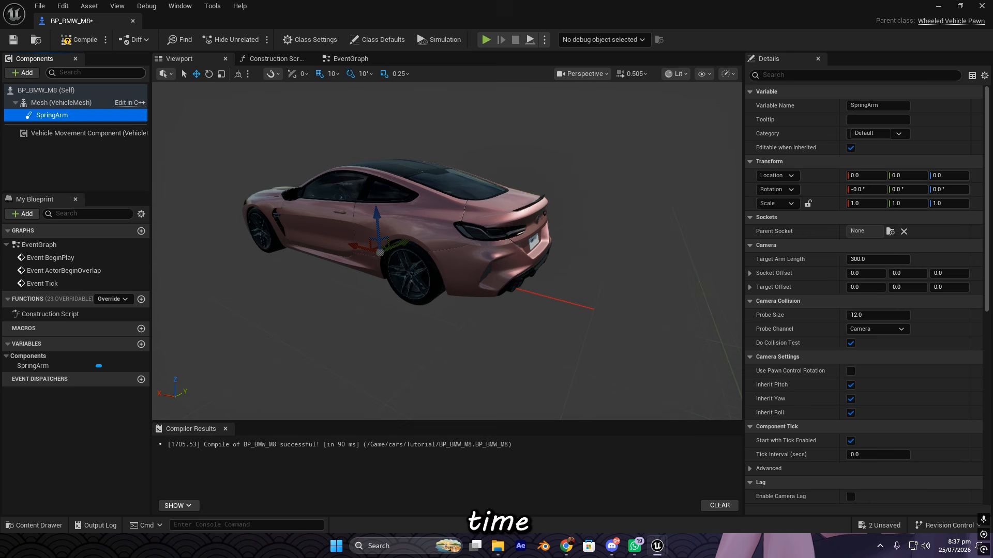
left_click(22, 74)
type("cam")
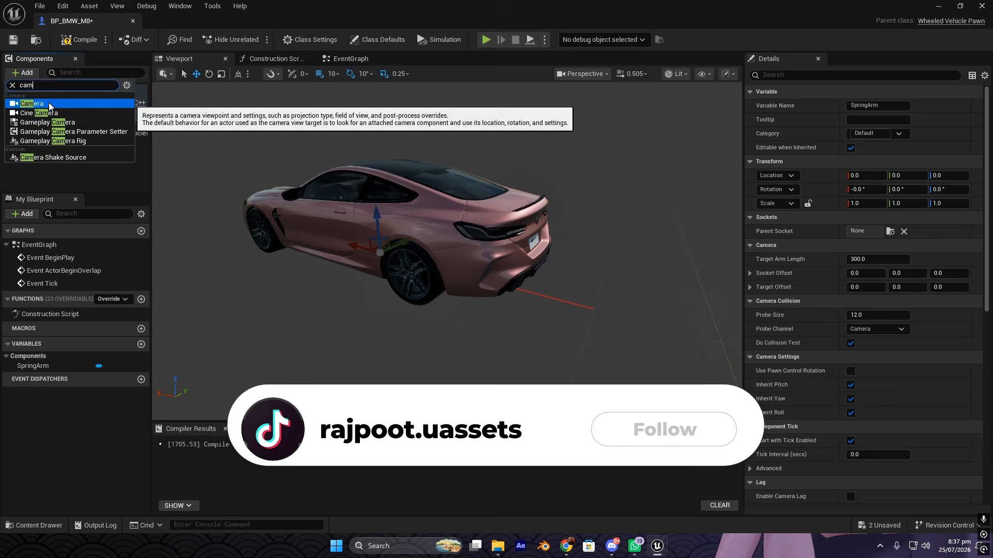
left_click(49, 105)
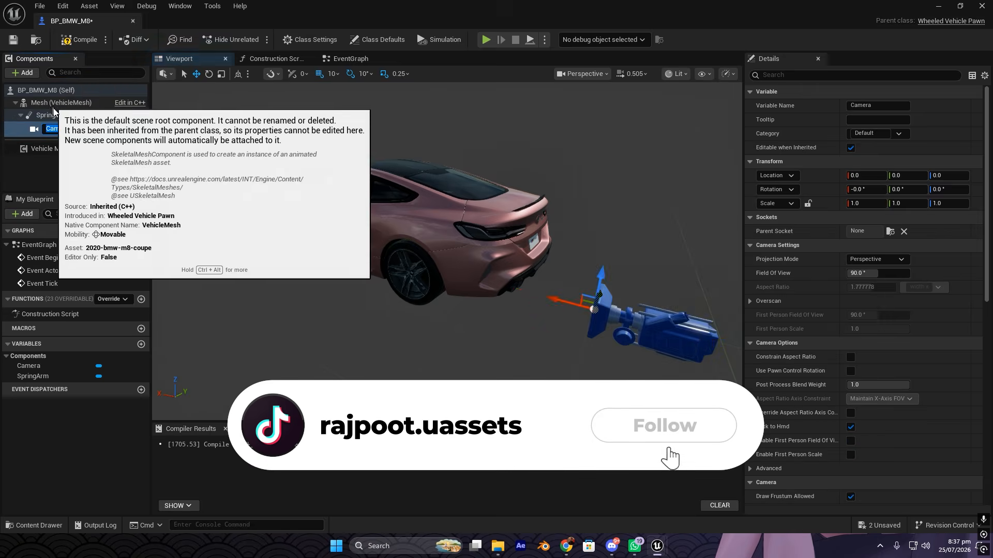
left_click(62, 102)
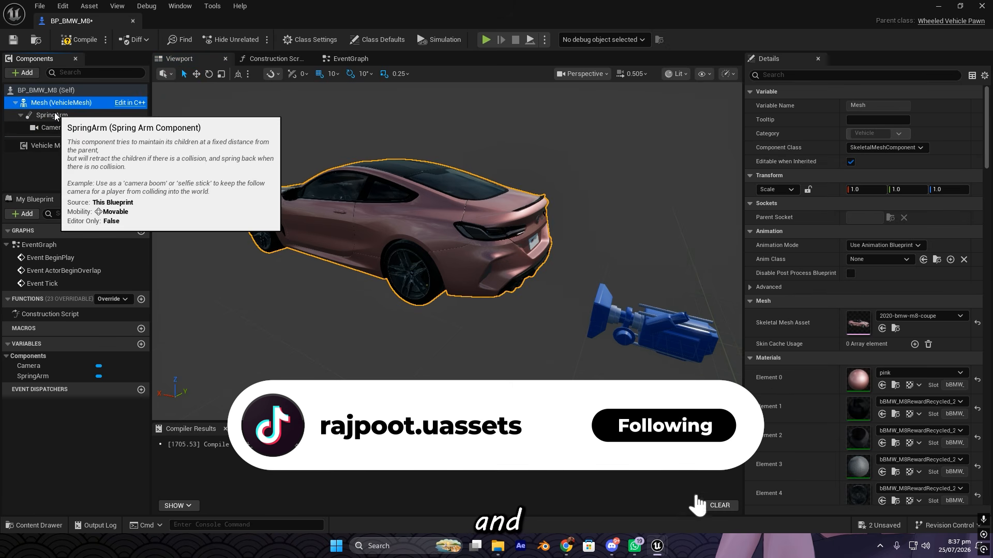
Step: Select the SpringArm component and set its Target Arm Length to 600
left_click(47, 115)
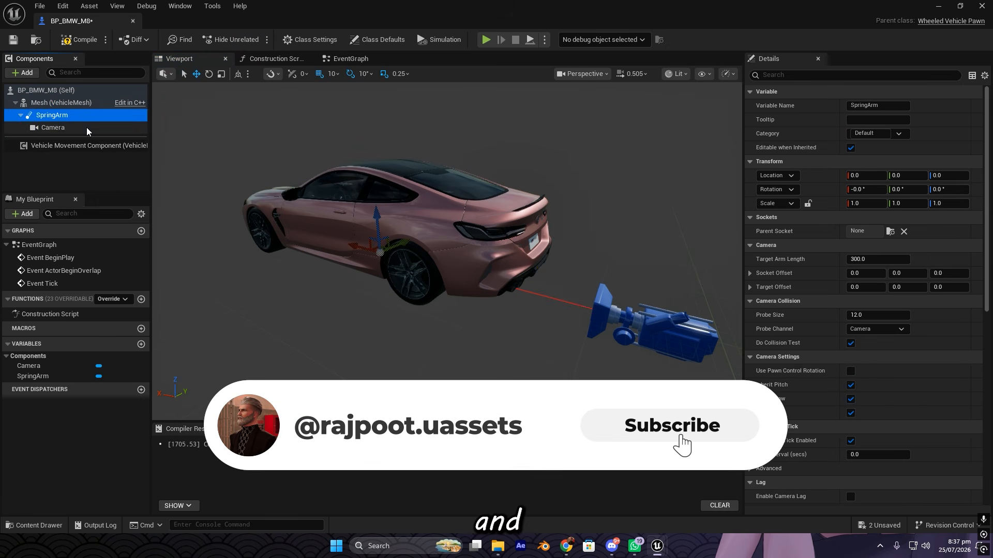
left_click(66, 128)
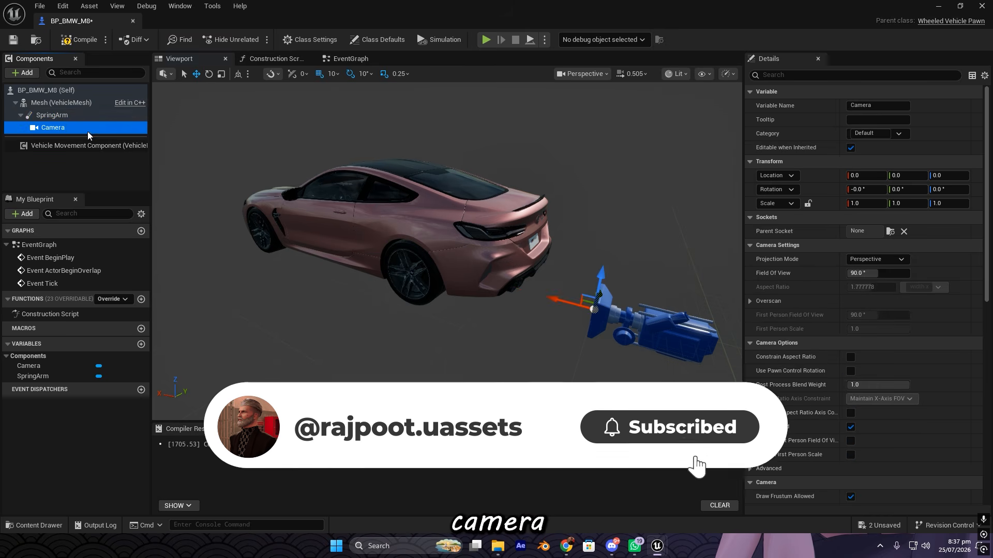
left_click(89, 117)
right_click_drag(469, 275, 517, 247)
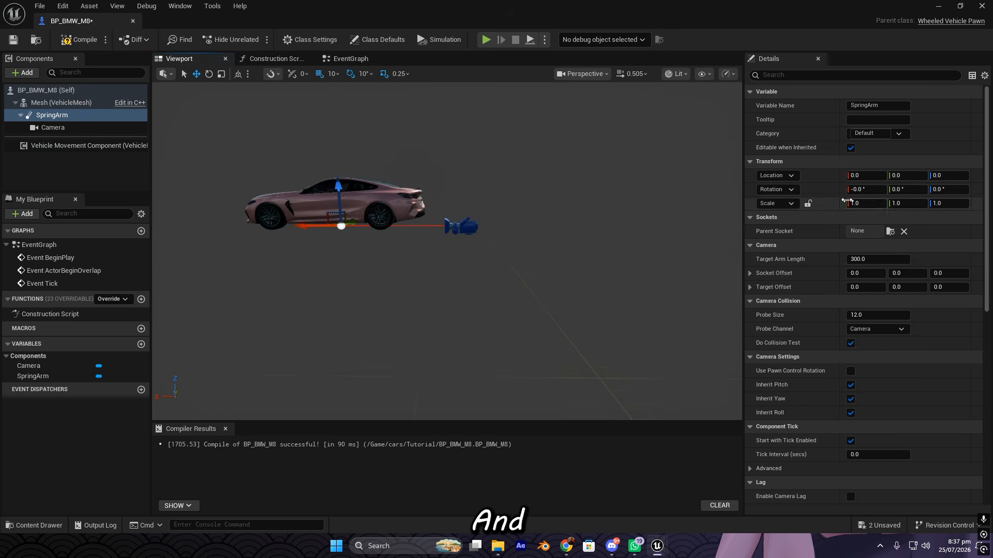
left_click(870, 260)
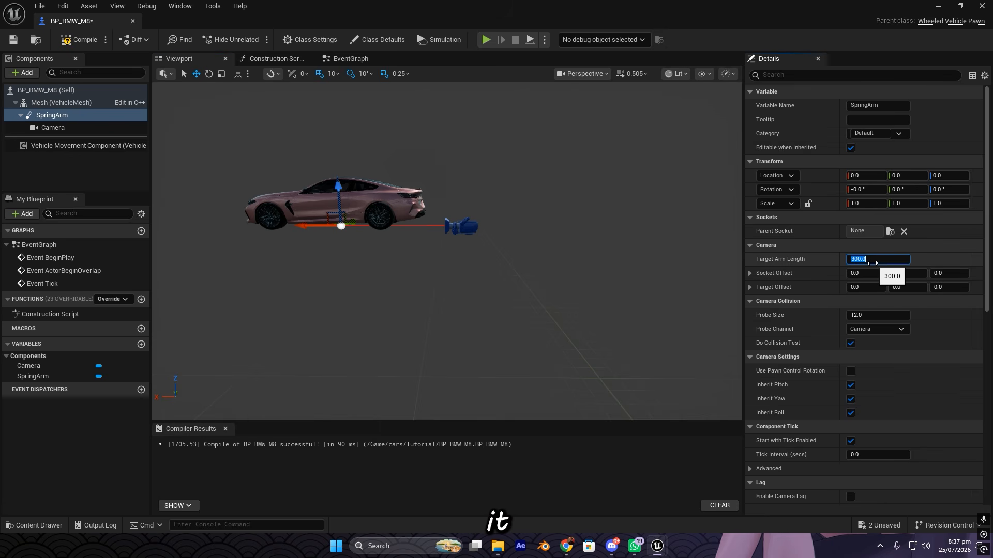
type("600")
mouse_move(558, 288)
right_mouse_down()
mouse_move(551, 292)
mouse_move(562, 300)
mouse_move(563, 287)
right_mouse_up()
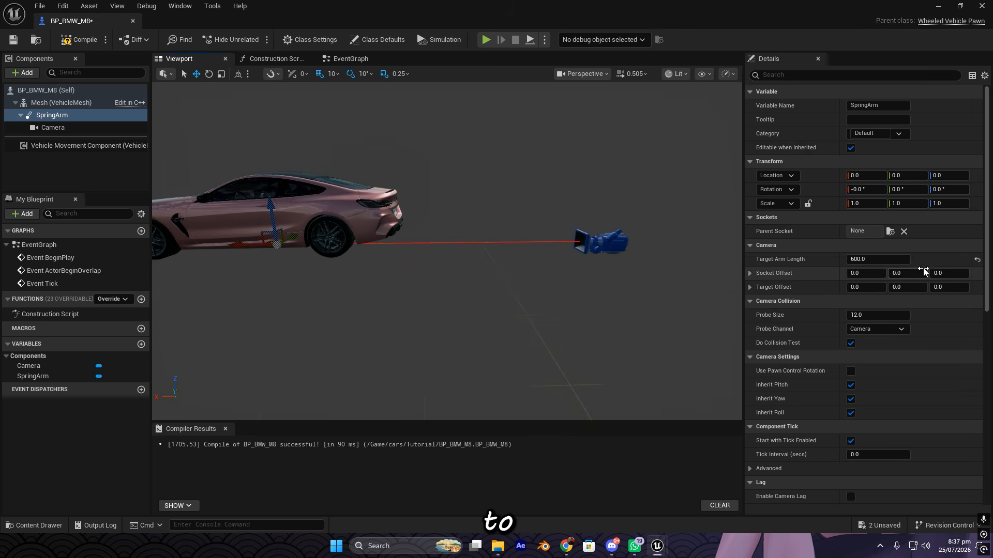
Step: Set the SpringArm's Socket Offset Z to 70 and compile the BP_BMW_M8 blueprint
mouse_move(404, 302)
right_mouse_down()
mouse_move(405, 293)
mouse_move(404, 302)
right_mouse_up()
right_click_drag(348, 213, 350, 206)
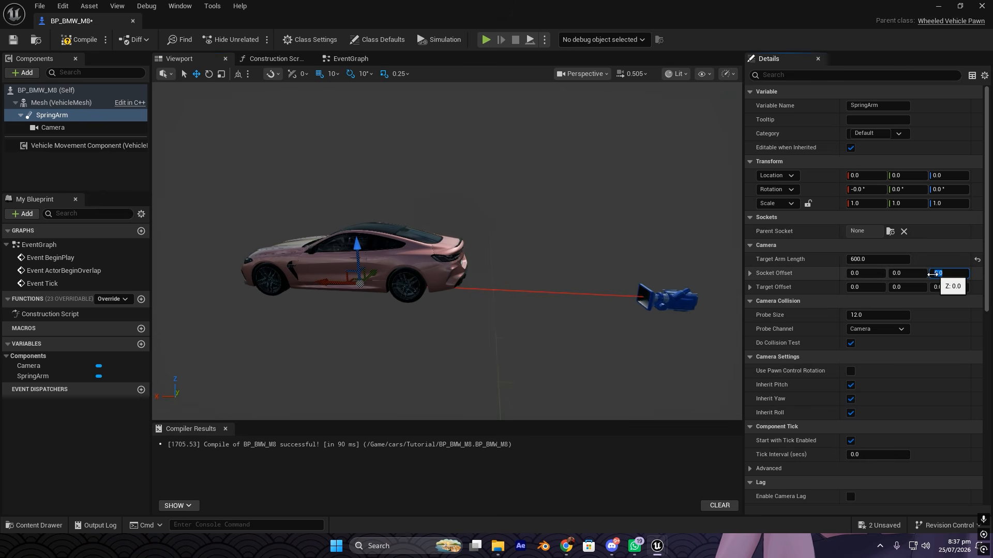
right_click_drag(584, 269, 602, 279)
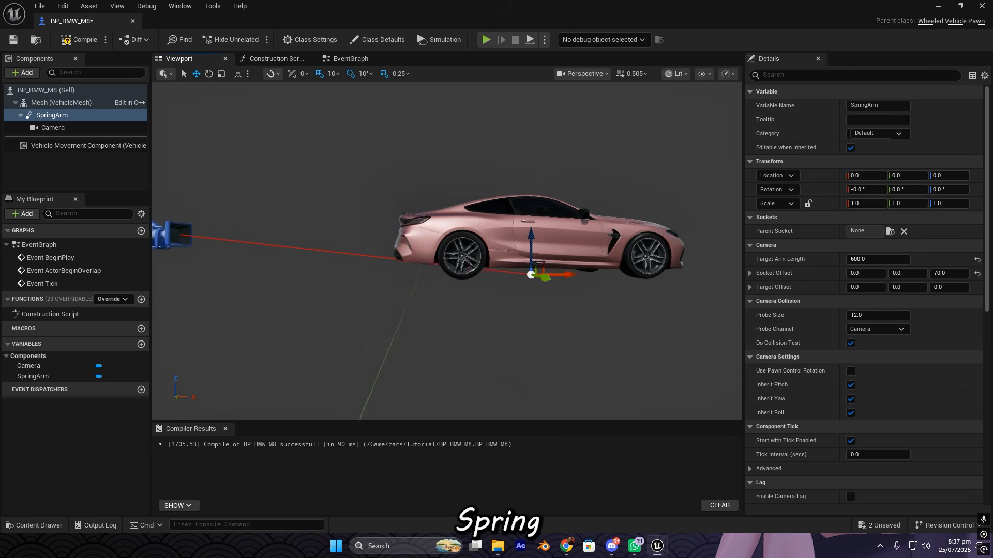
right_click_drag(602, 279, 356, 296)
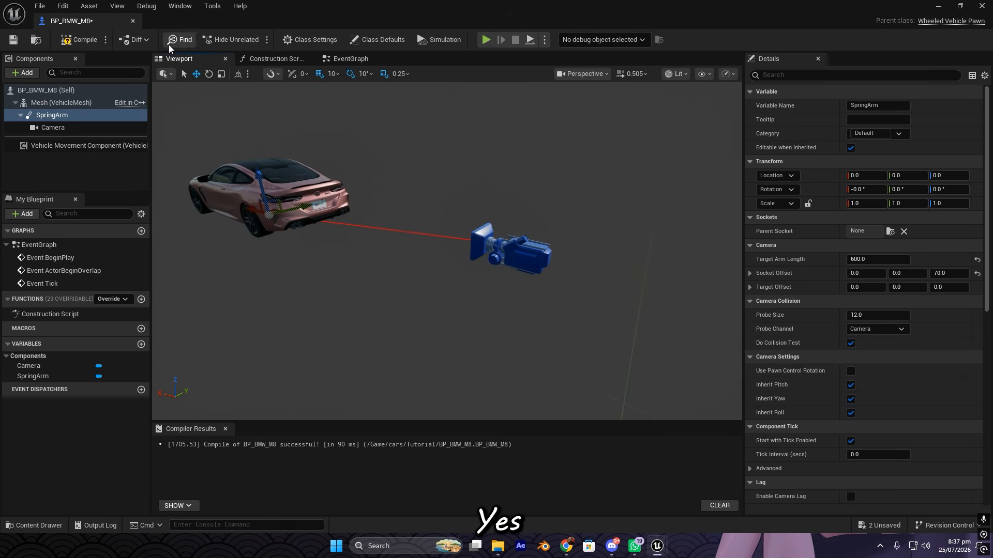
left_click(73, 41)
Step: Return to the level, select the placed BP_BMW_M8 car beside the Player Start and inspect its Camera component's preview
left_click(938, 6)
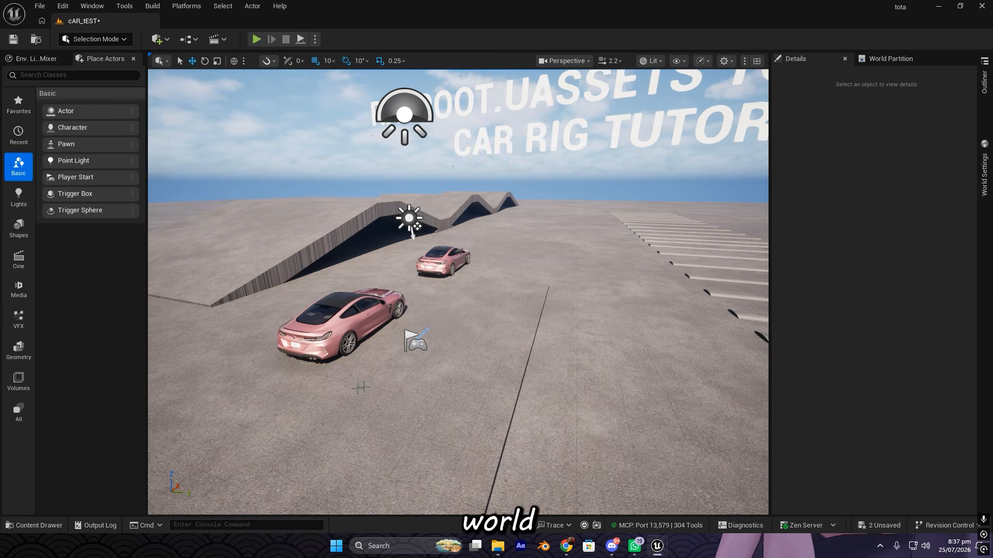
right_click_drag(361, 387, 179, 380)
left_click(528, 327)
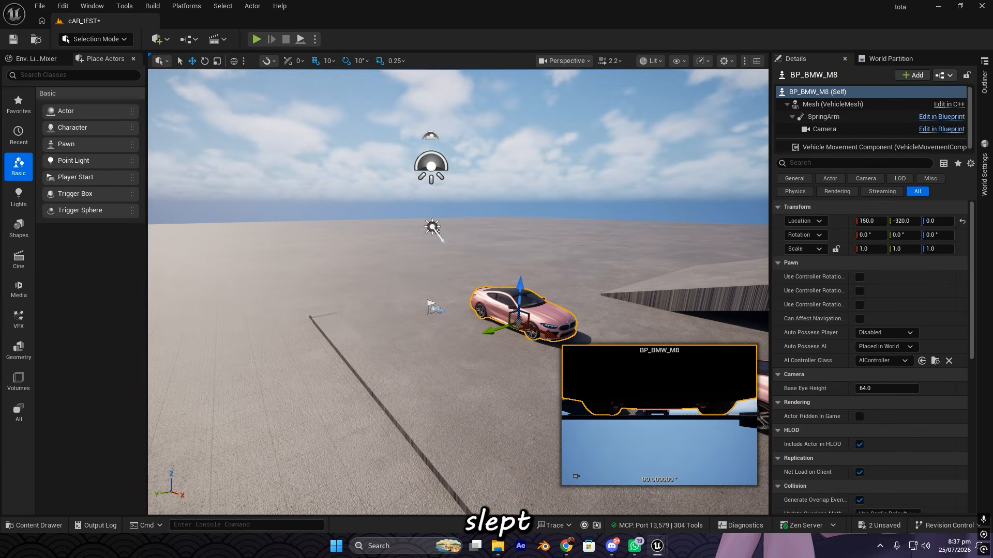
right_click_drag(462, 386, 498, 432)
key("g")
key("g")
left_click(832, 129)
right_click_drag(652, 243, 628, 239)
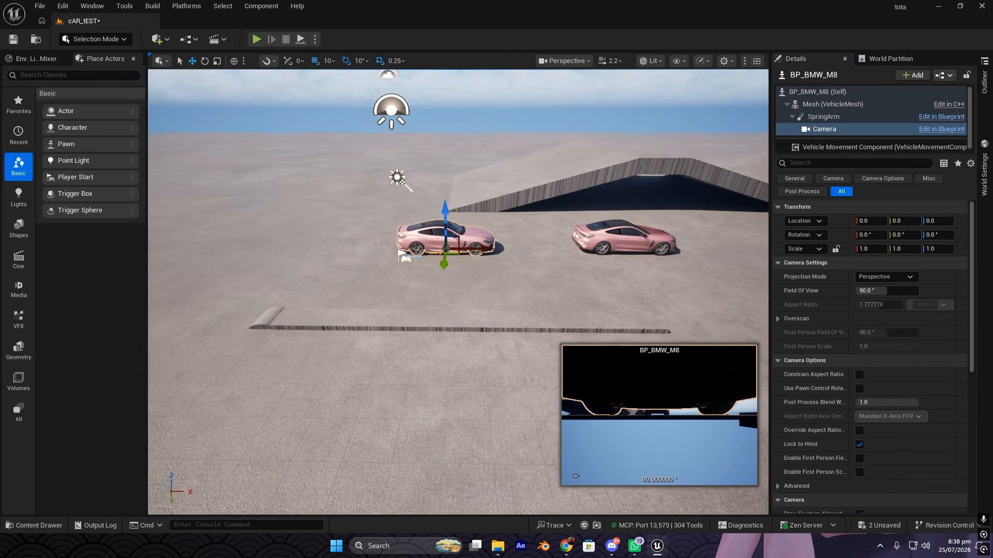
Step: Delete the placed BP_BMW_M8 car beside the Player Start from the level
right_click_drag(488, 247, 440, 234)
key("w")
scroll(439, 236, "down", 5)
right_click_drag(431, 269, 432, 282)
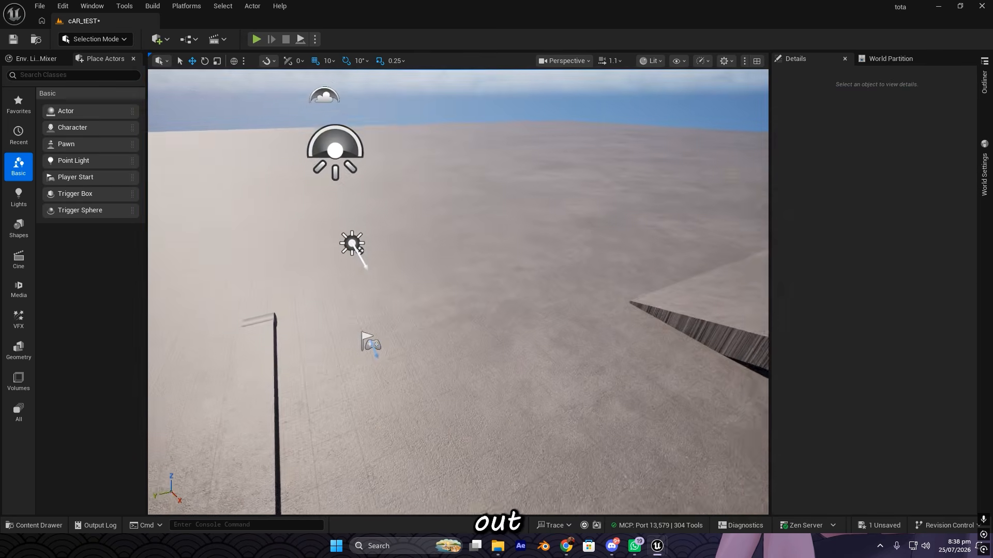
Step: Select the Player Start actor and examine where it stands in the level
right_click_drag(417, 307, 408, 315)
key("s")
key("w")
left_click(438, 225)
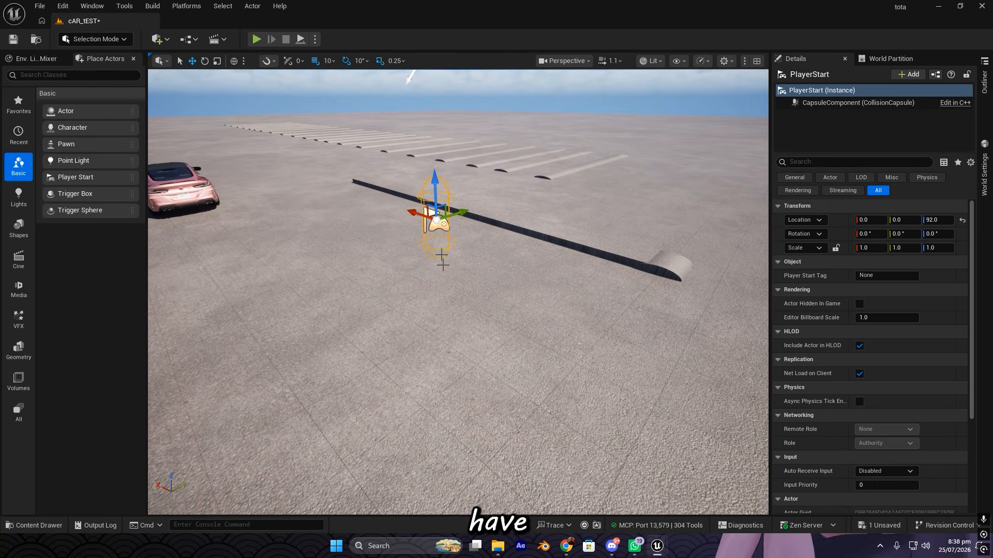
mouse_move(441, 259)
right_mouse_down()
mouse_move(432, 236)
mouse_move(425, 249)
mouse_move(442, 262)
mouse_move(449, 248)
right_mouse_up()
key("s")
key("w")
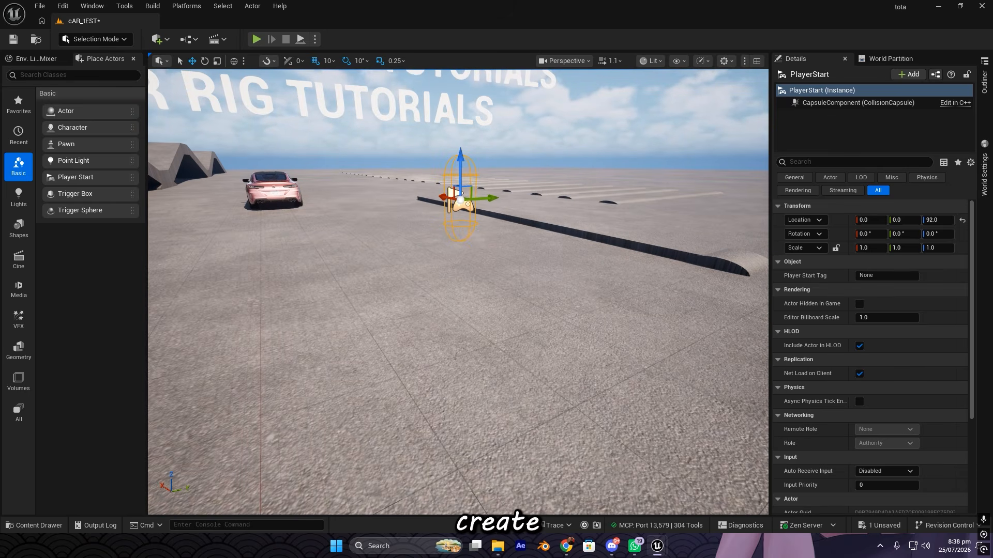
right_click_drag(450, 248, 446, 284)
Step: Create a Game Mode Base blueprint named M8_gameMode in the cars/Tutorial folder
key("ctrl+space")
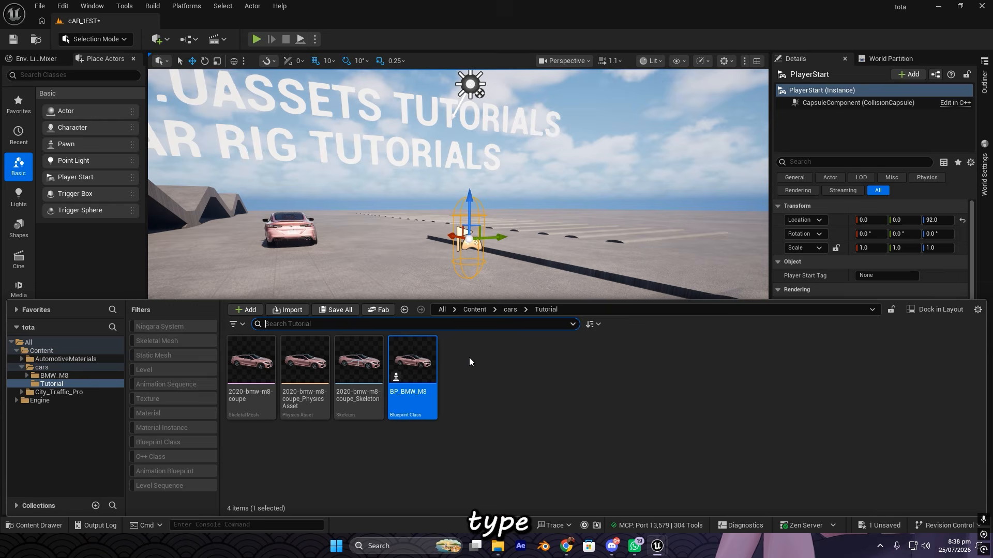
right_click(513, 367)
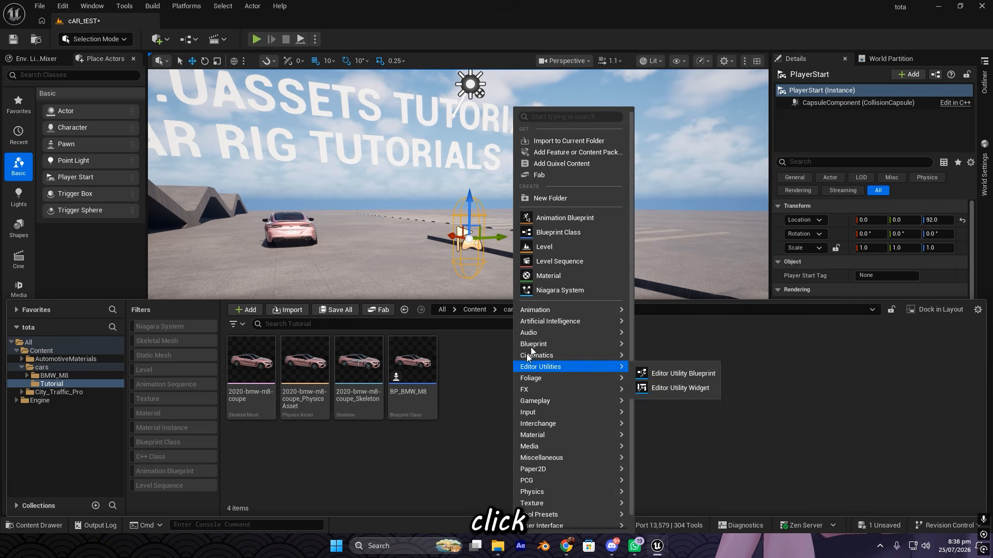
left_click(558, 232)
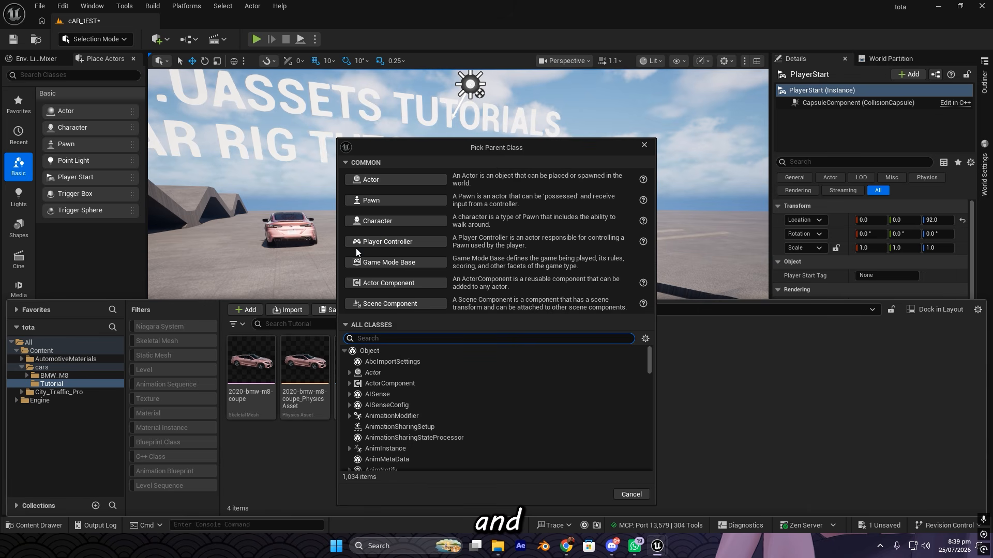
left_click(391, 267)
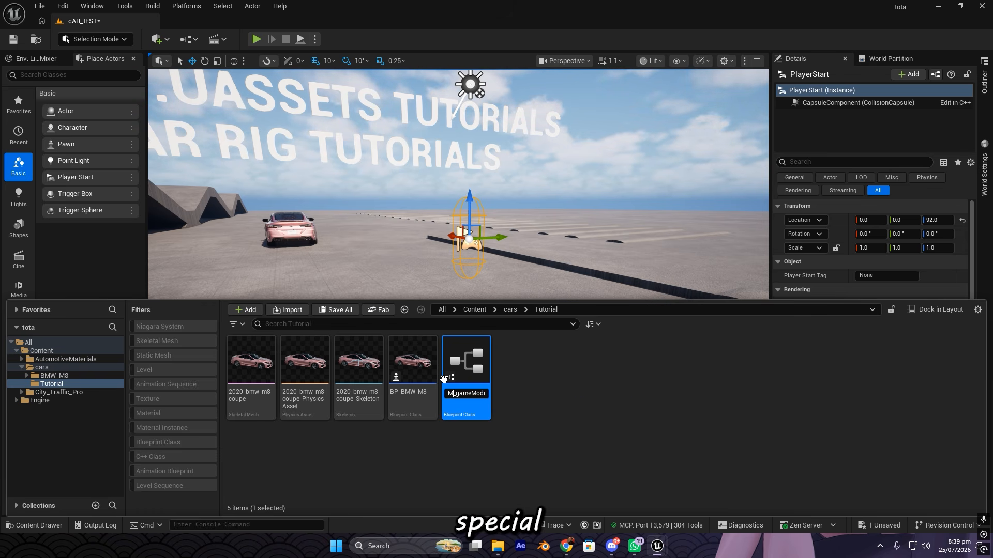
key("Return")
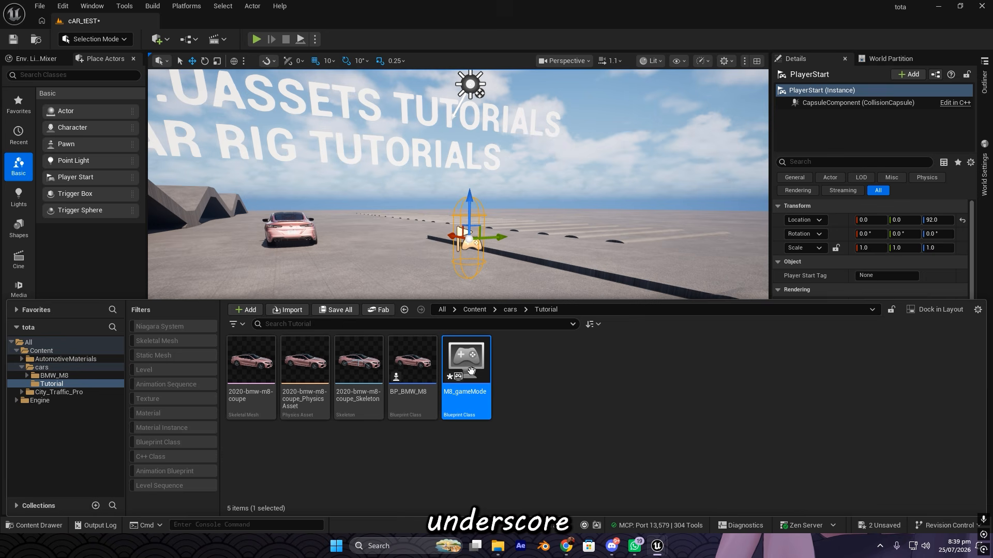
Step: Assign M8_gameMode as the GameMode Override in the level's World Settings
left_click(96, 6)
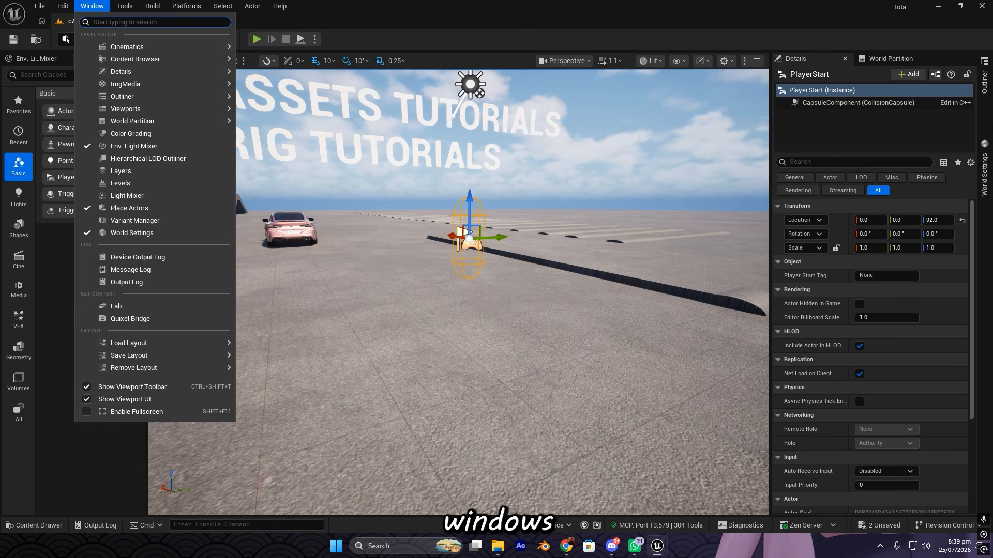
type("world")
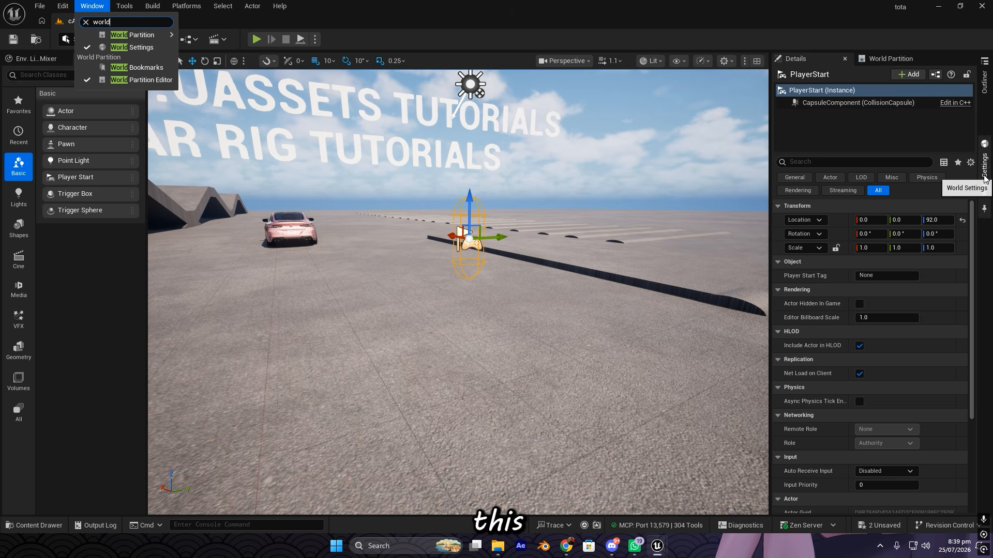
left_click(985, 199)
left_click(984, 209)
right_click_drag(629, 186, 615, 186)
key("ctrl+space")
left_click_drag(467, 360, 890, 95)
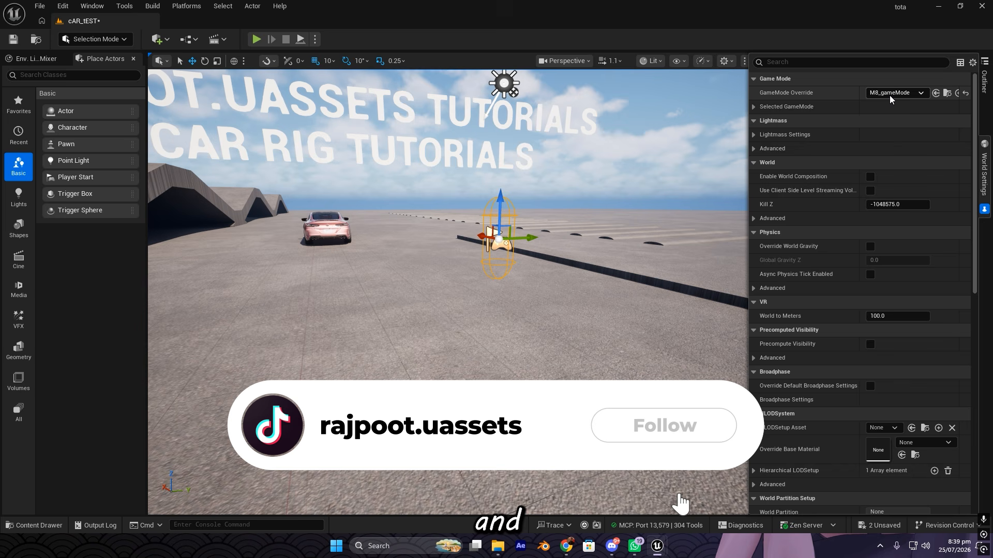
left_click(985, 209)
Step: Play the level briefly to test the new game mode's default pawn, and stop the session
right_click_drag(543, 209, 506, 225)
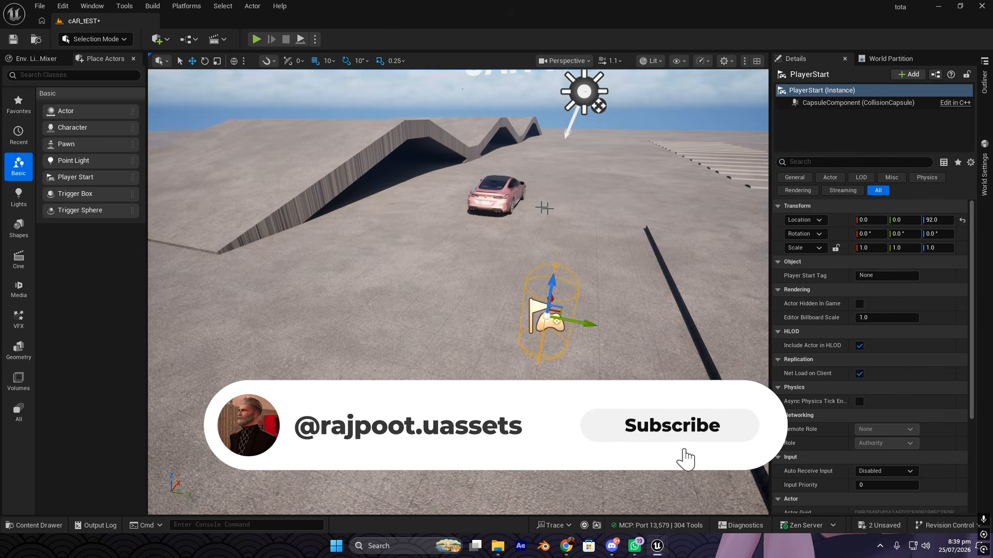
left_click(256, 39)
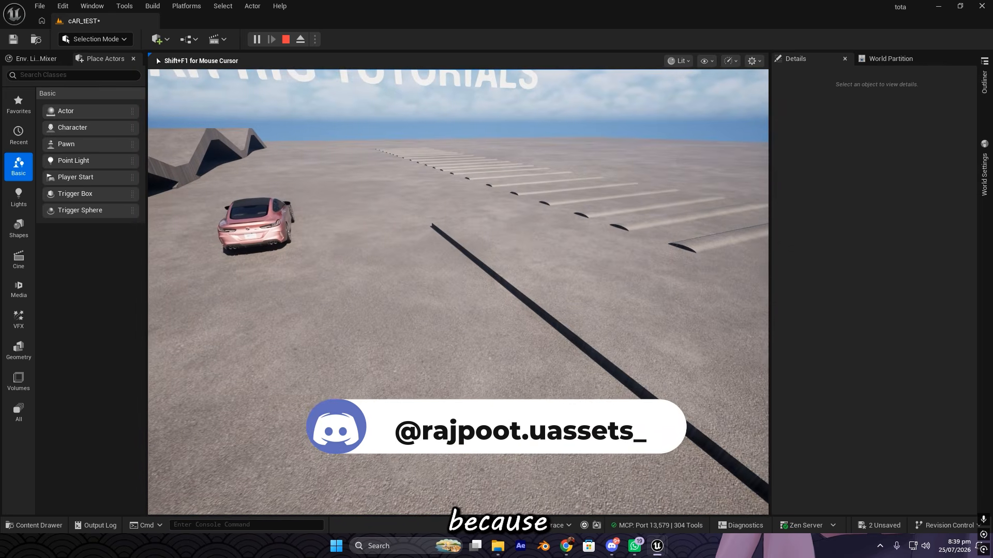
key("Escape")
right_click_drag(519, 278, 490, 267)
Step: Open the M8_gameMode blueprint, set its Default Pawn Class to BP_BMW_M8 and compile it
key("ctrl+space")
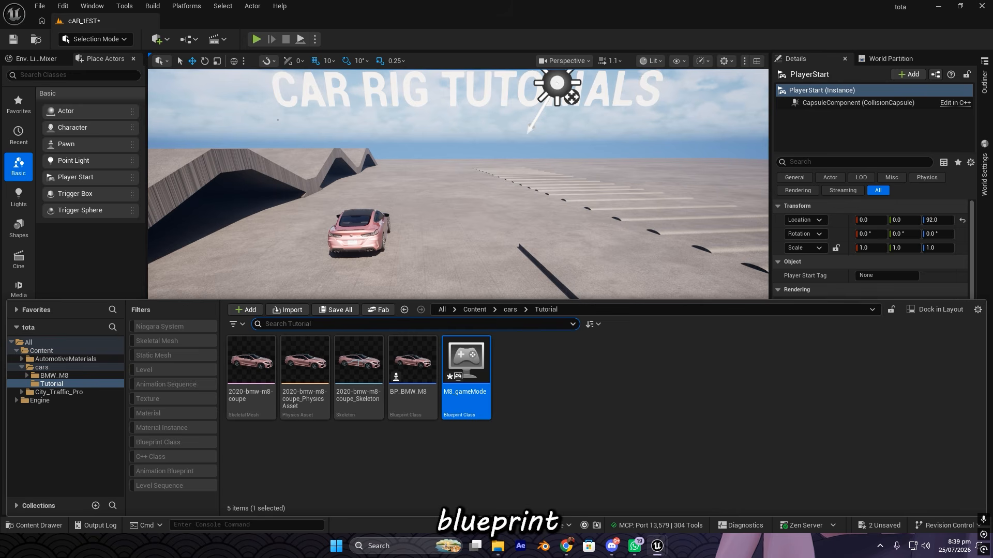
key("ctrl+space")
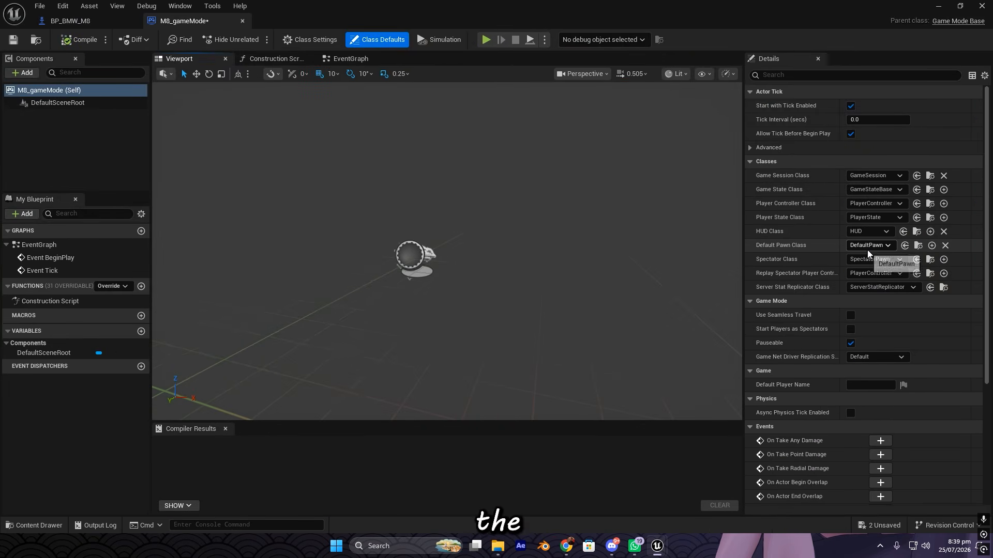
left_click(864, 247)
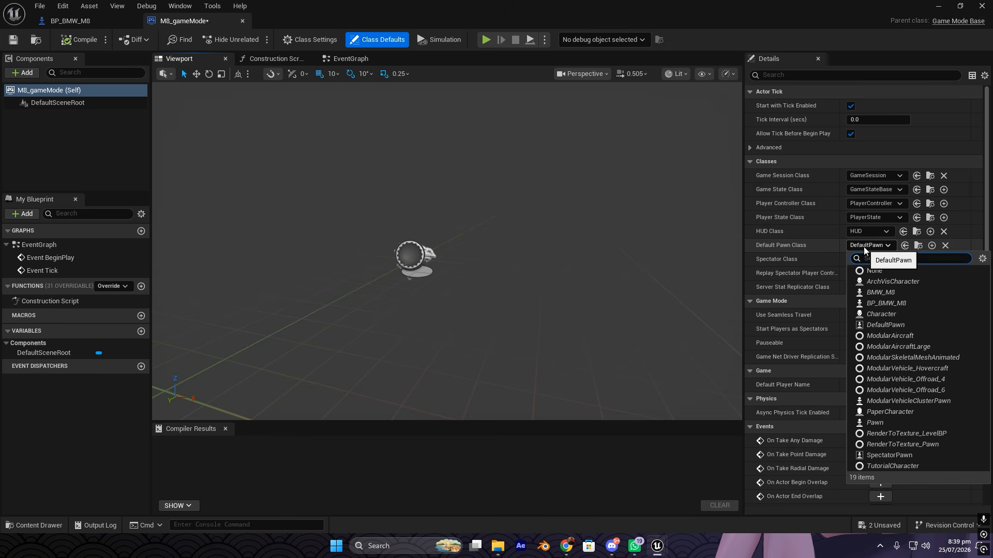
key("Escape")
key("ctrl+space")
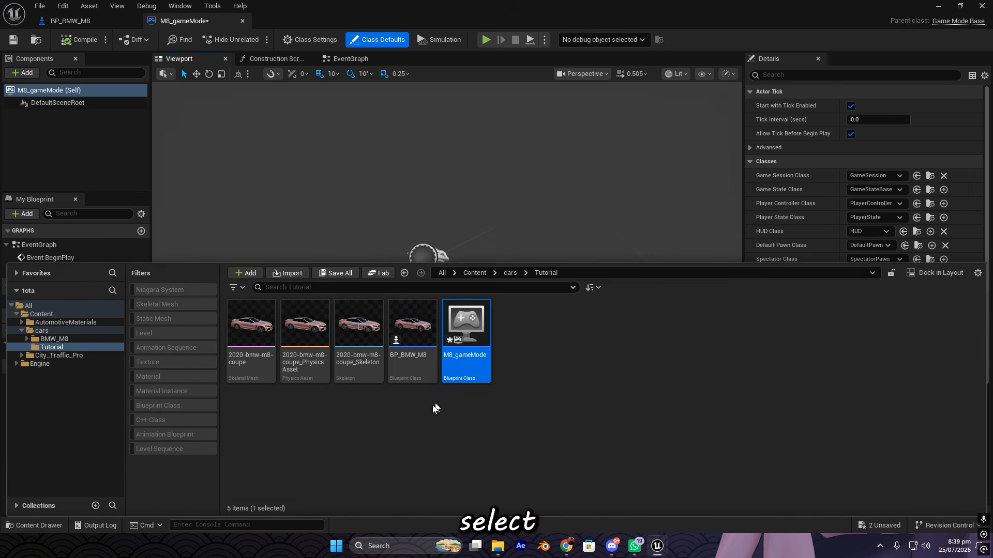
left_click(412, 326)
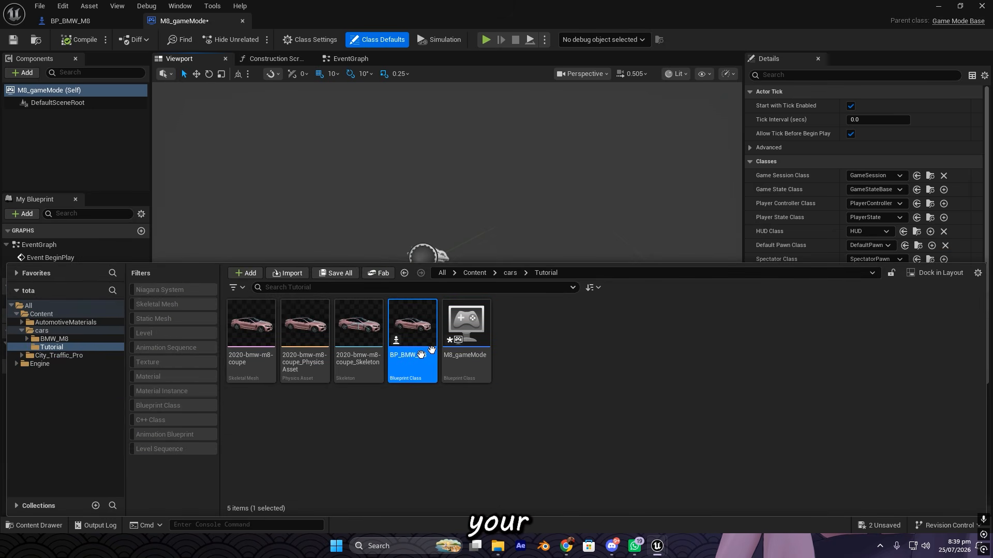
left_click(904, 246)
left_click(70, 44)
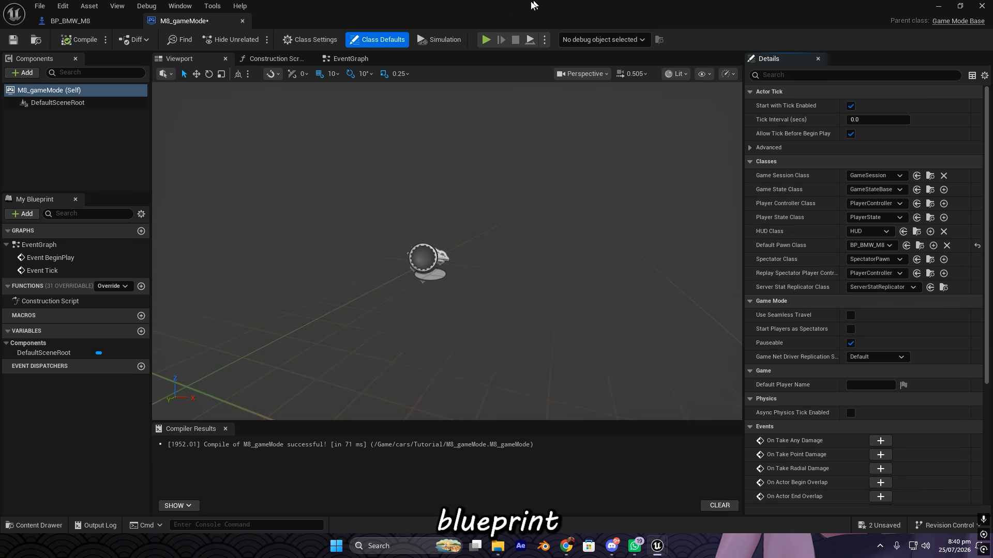
Step: Play the level again to check the car spawning at the Player Start, and stop the session
left_click(938, 6)
left_click(255, 40)
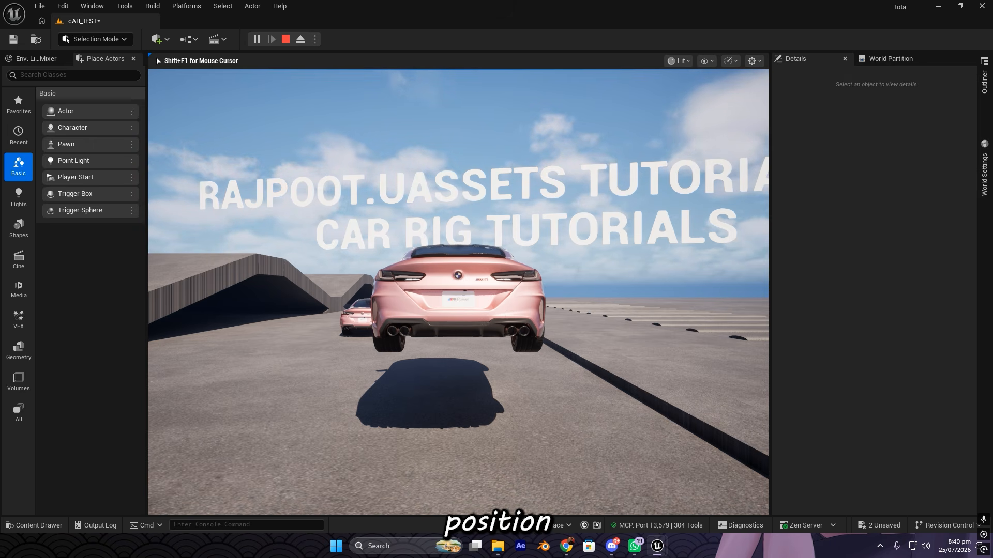
key("Escape")
Step: Close the M8_gameMode blueprint and bring up the car in the BP_BMW_M8 viewport
key("alt+Tab")
mouse_move(331, 233)
right_mouse_down()
mouse_move(336, 259)
mouse_move(321, 217)
right_mouse_up()
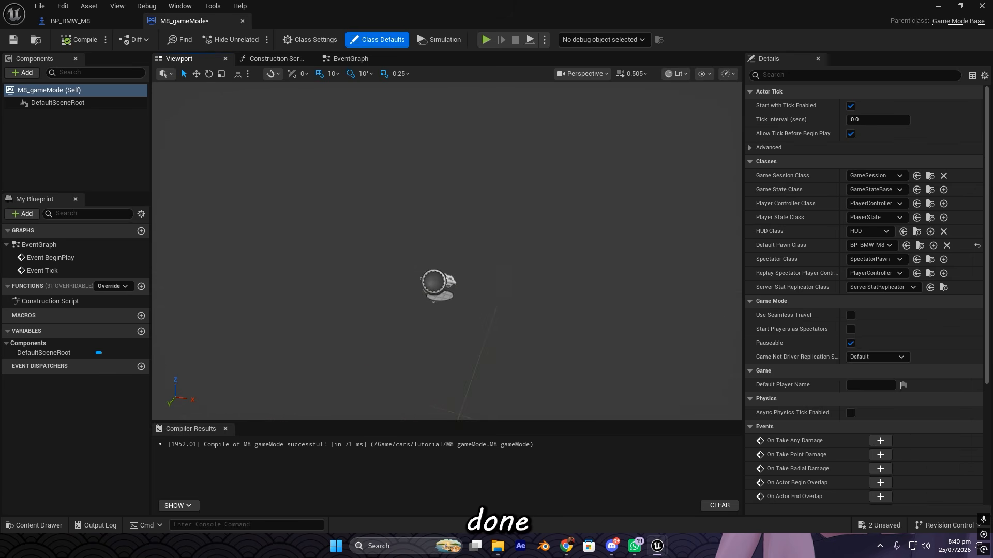
left_click(242, 21)
left_click(179, 58)
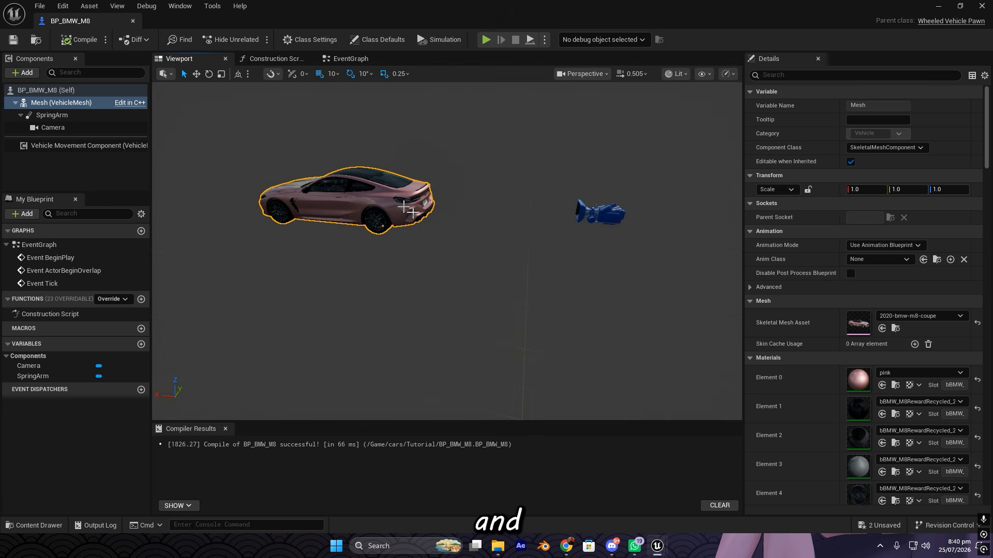
right_click_drag(412, 212, 311, 197)
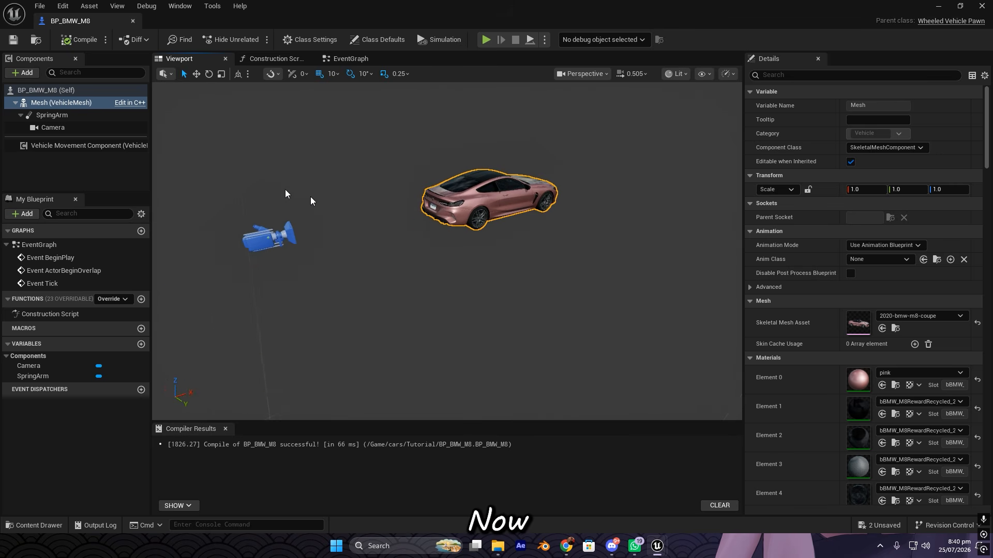
Step: Select the Camera component and open the Event Graph of BP_BMW_M8
left_click(284, 242)
right_click_drag(286, 245, 408, 241)
left_click(350, 59)
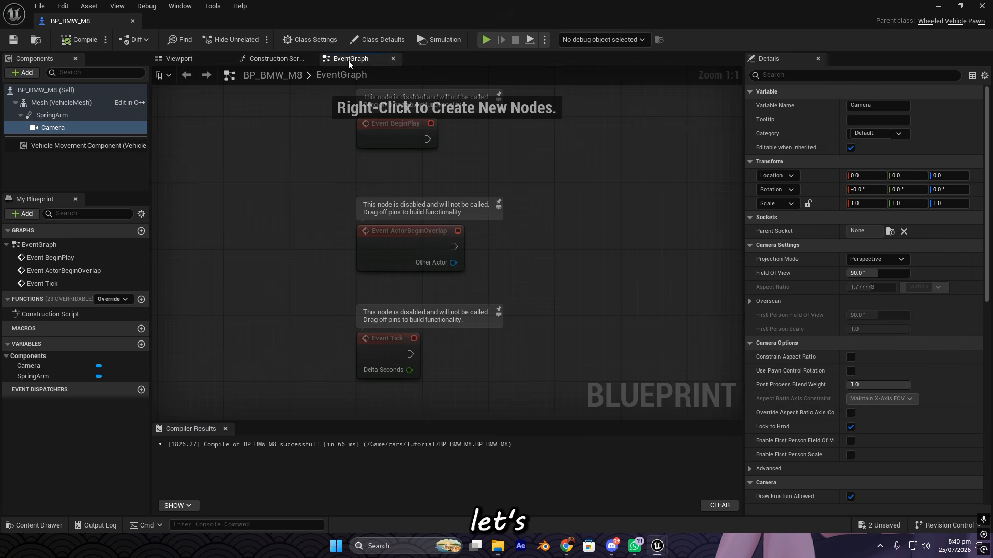
Step: Place a reference to the SpringArm component in an empty area of the Event Graph
right_click_drag(368, 189, 172, 138)
right_click_drag(382, 191, 308, 222)
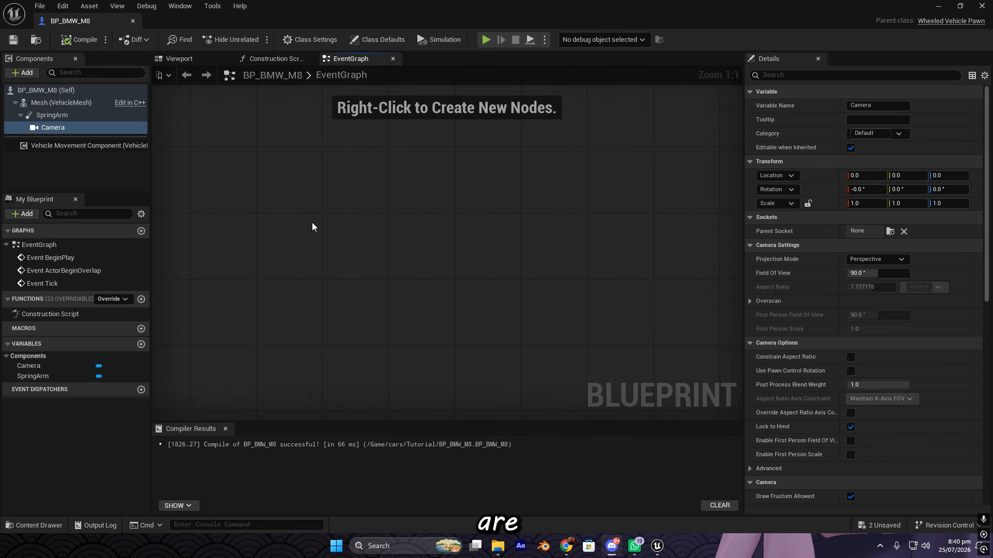
left_click(64, 120)
left_click_drag(46, 116, 268, 266)
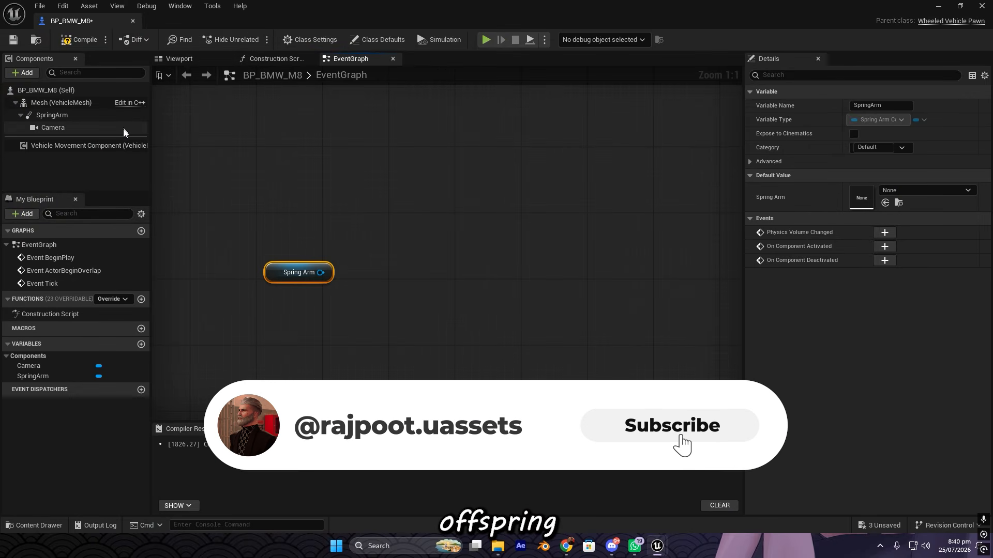
Step: Create an Add Relative Rotation node from the Spring Arm reference and place it to the upper right of the reference
right_click_drag(336, 284, 367, 281)
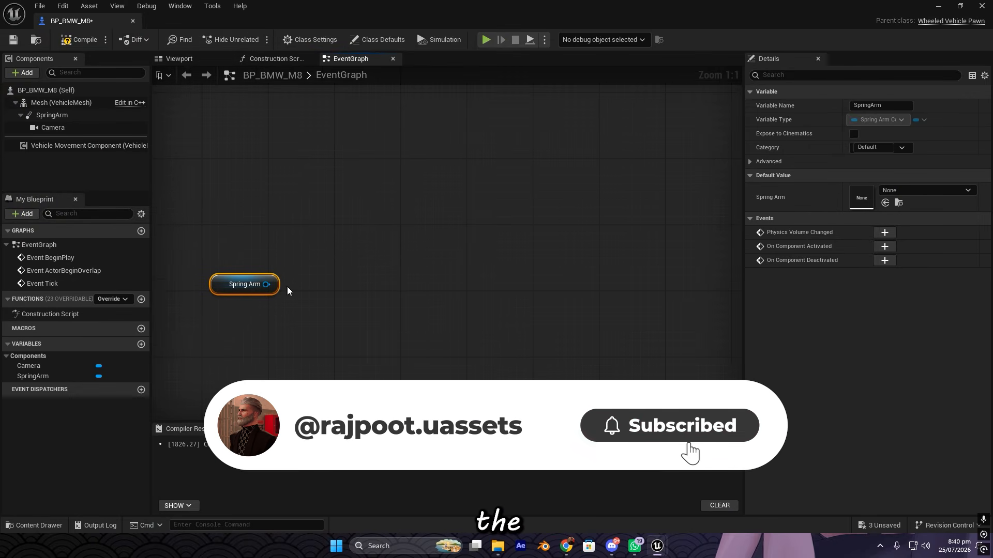
left_click_drag(266, 284, 416, 206)
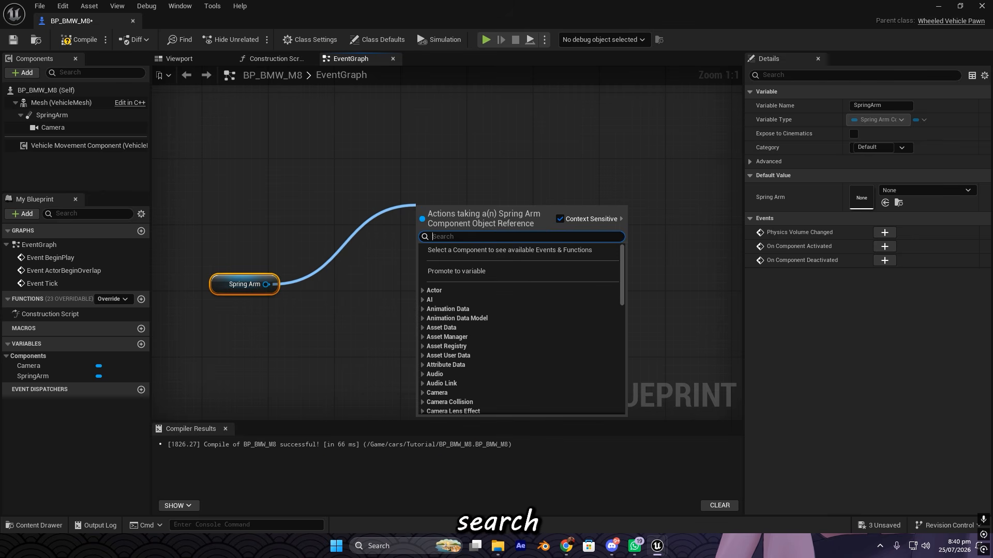
type("add rela")
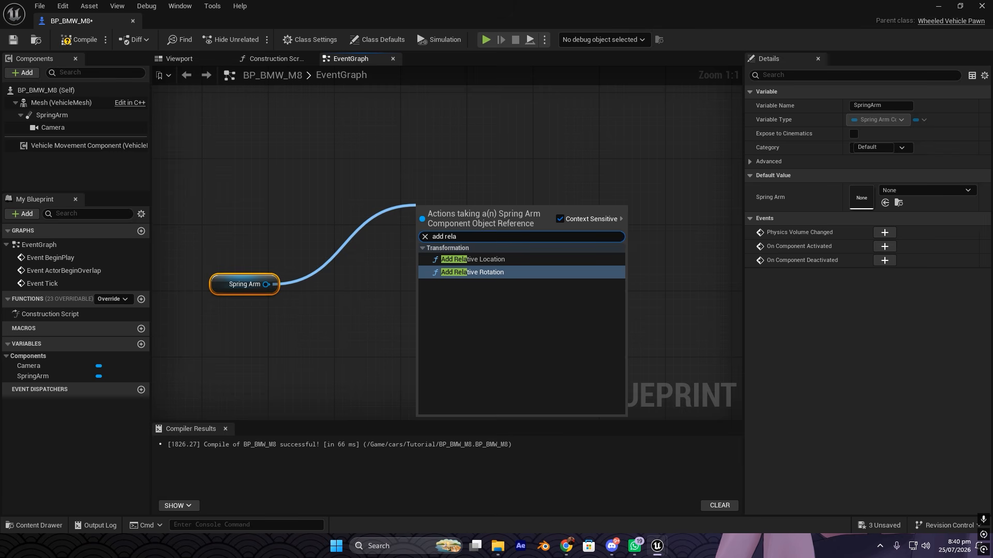
left_click(541, 272)
left_click_drag(481, 202, 512, 194)
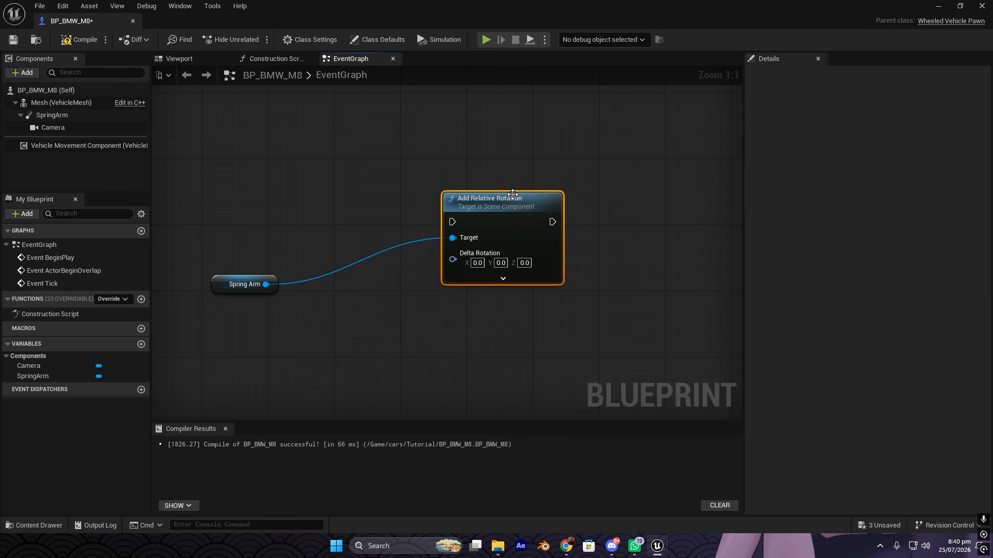
Step: Duplicate the Add Relative Rotation node below the original and connect the Spring Arm reference to the copy's Target
key("ctrl+c")
key("ctrl+v")
left_click_drag(546, 250, 508, 354)
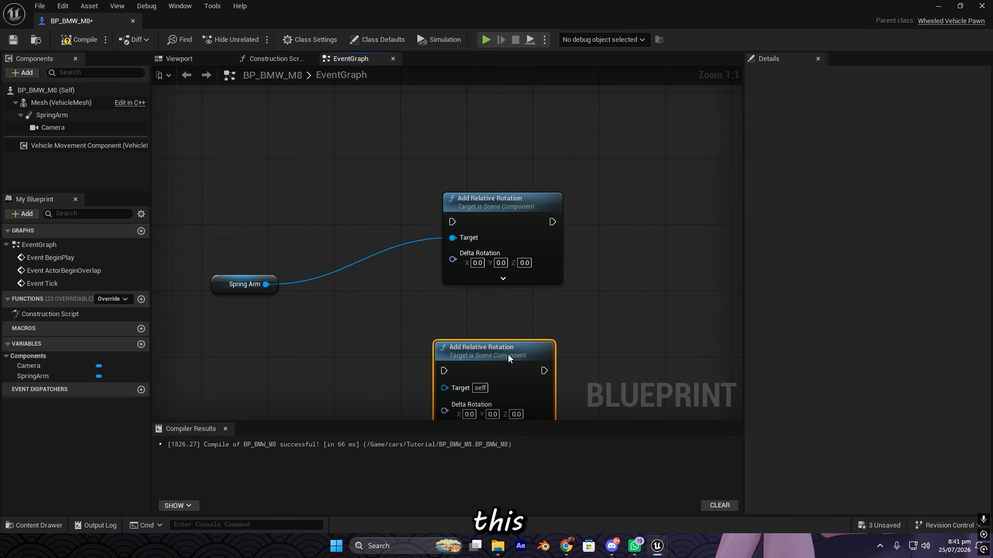
right_click_drag(508, 354, 524, 232)
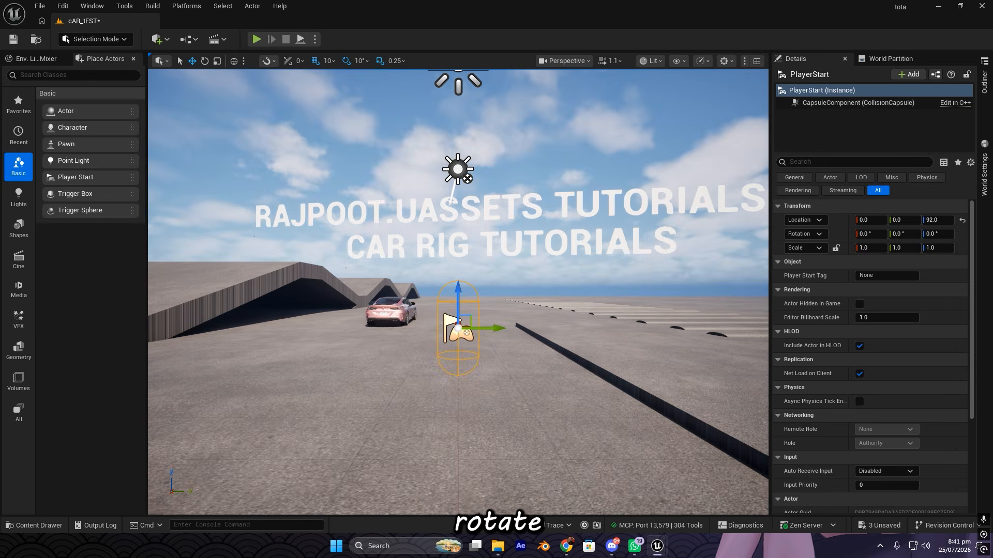
right_click_drag(458, 291, 429, 331)
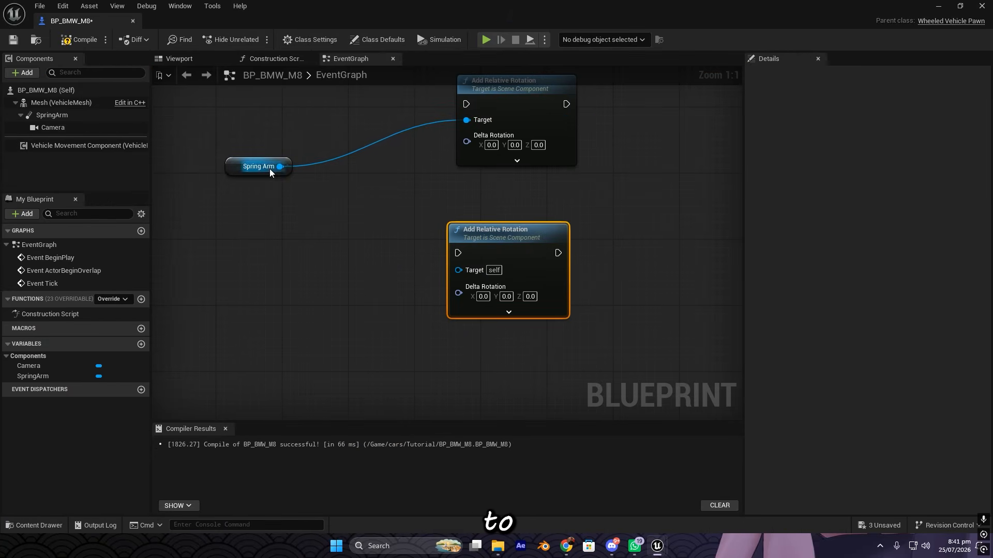
left_click_drag(279, 167, 458, 270)
left_click_drag(526, 227, 551, 227)
right_click_drag(217, 181, 225, 221)
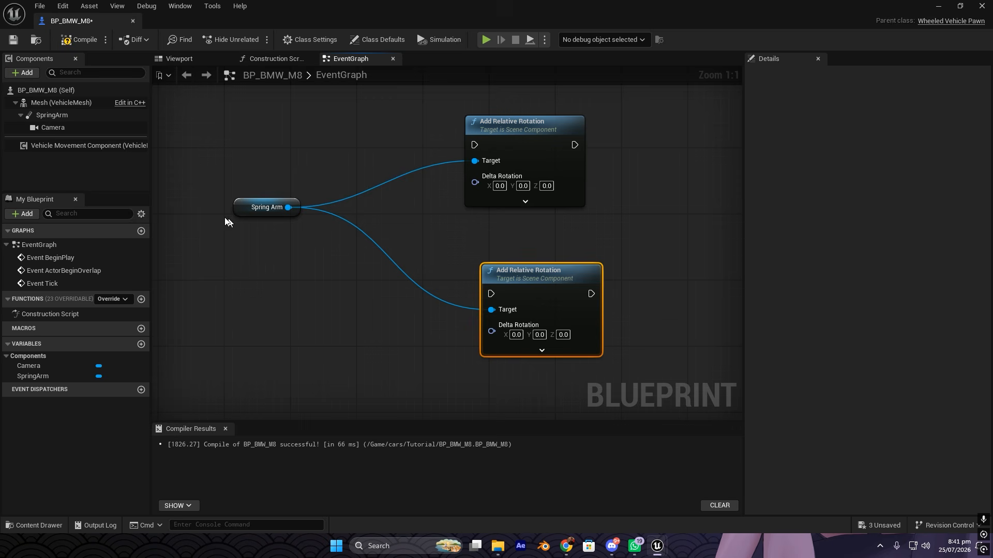
Step: Move the Spring Arm reference farther from the rotation nodes and insert a reroute point on each of its two wires
left_click_drag(240, 211, 207, 211)
left_click(368, 185)
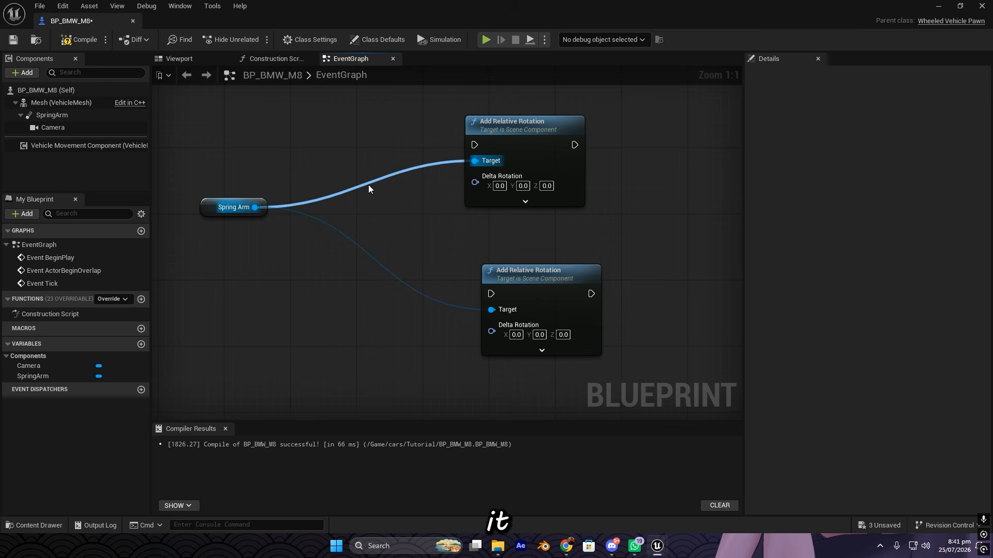
double_click(368, 180)
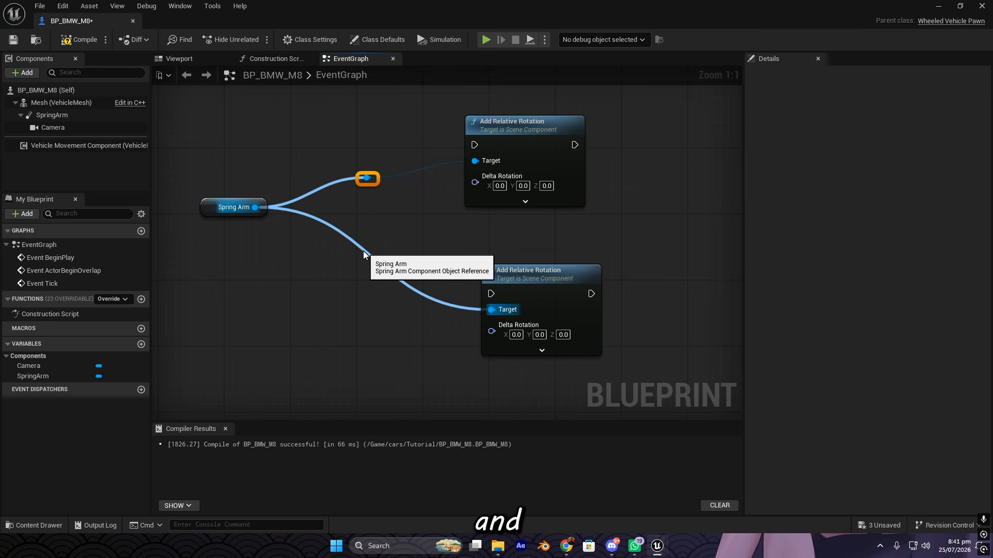
double_click(362, 250)
Step: Align the reroute points with each other and straighten their wires to the two Add Relative Rotation nodes, then compile the blueprint
left_click_drag(340, 162, 381, 250)
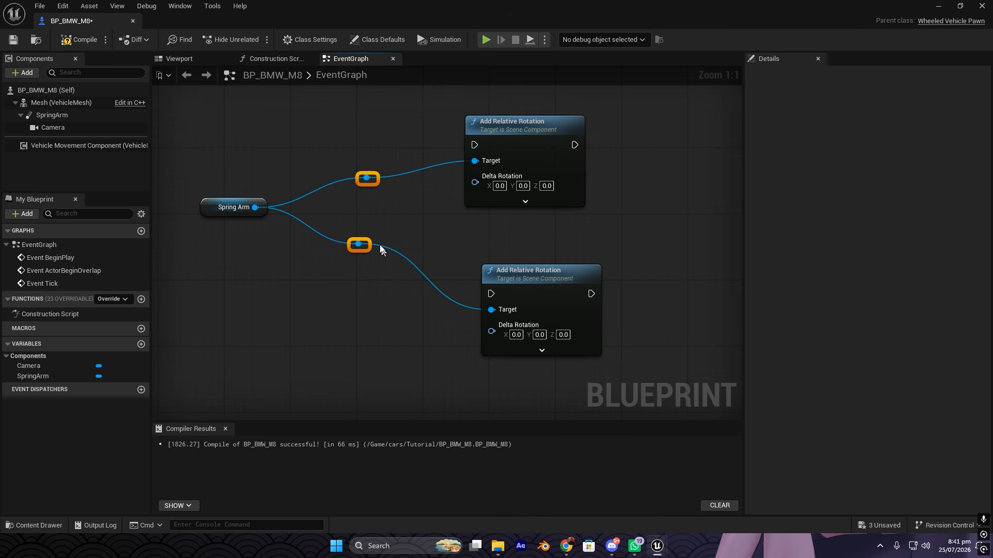
key("Left")
left_click_drag(326, 115, 532, 194)
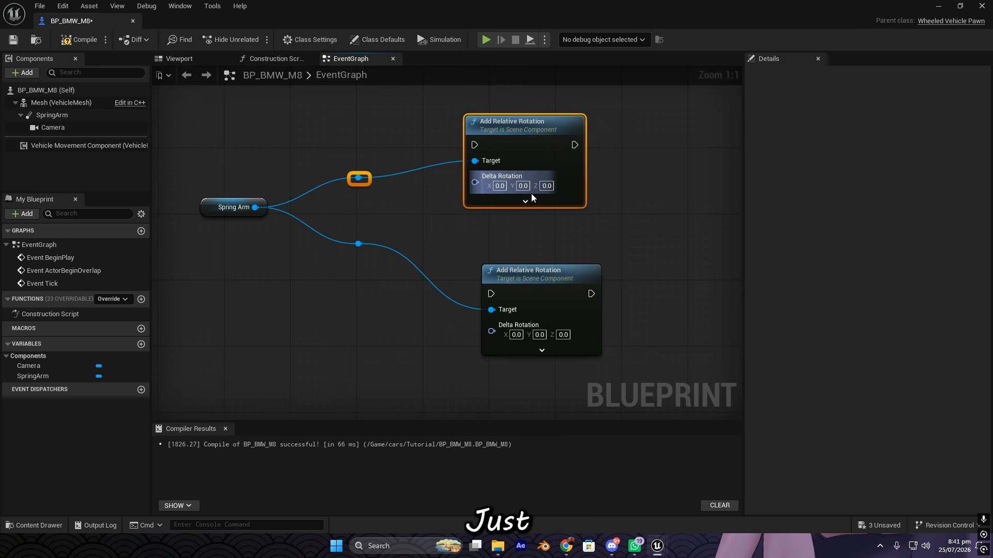
key("q")
left_click_drag(538, 232, 531, 269)
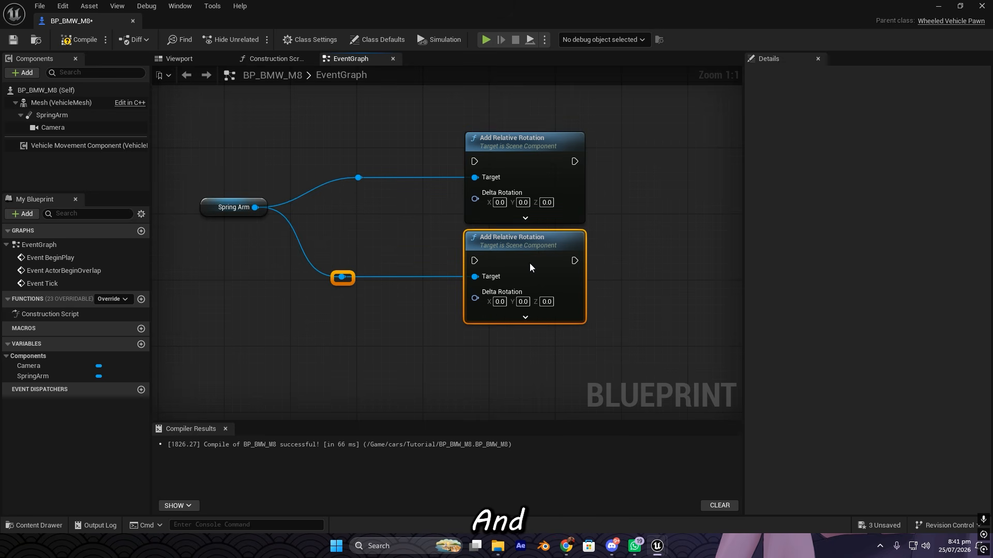
key("Left")
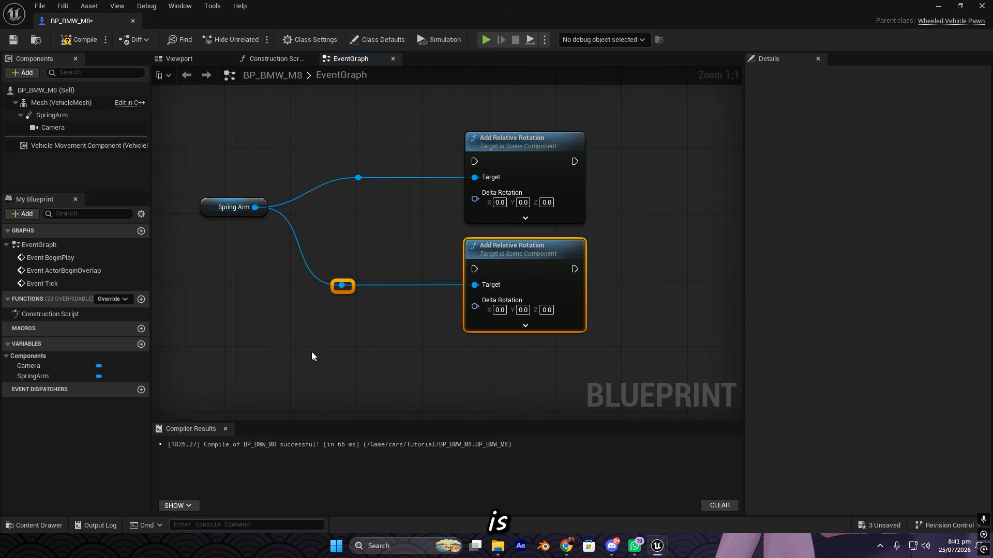
left_click_drag(312, 353, 359, 271)
key("Right")
key("Right")
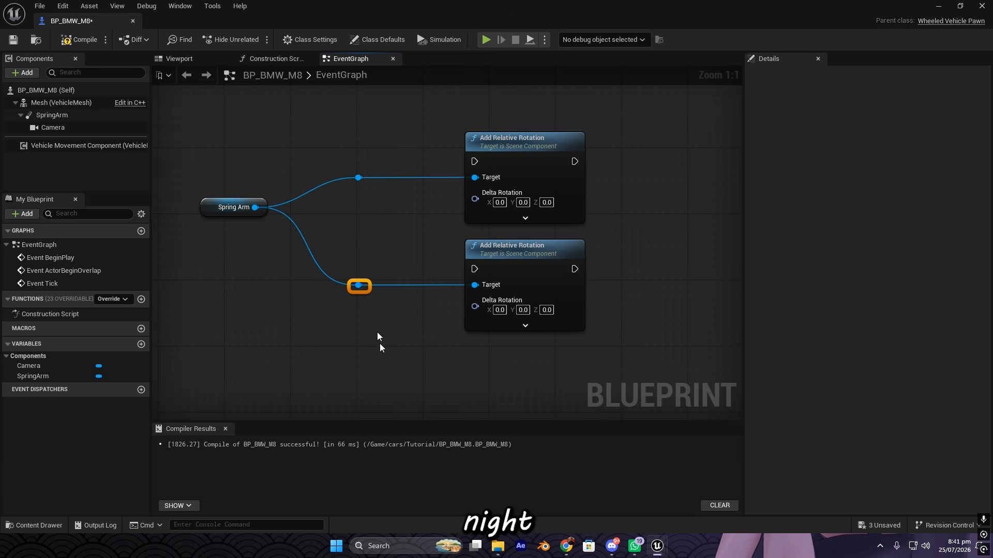
left_click(410, 388)
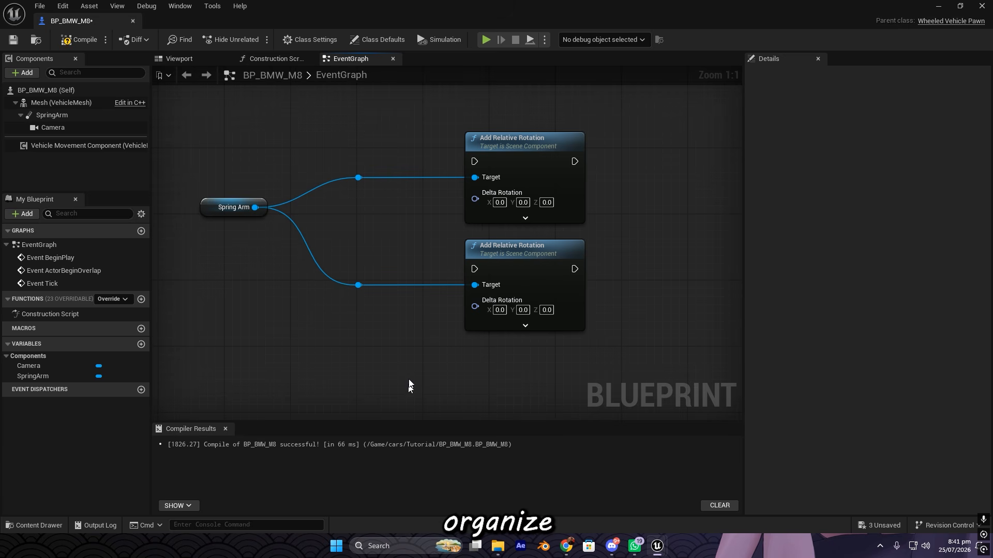
left_click(77, 40)
Step: Add a Mouse X event from Mouse Events above the Spring Arm reference in the graph
right_click_drag(485, 260, 431, 230)
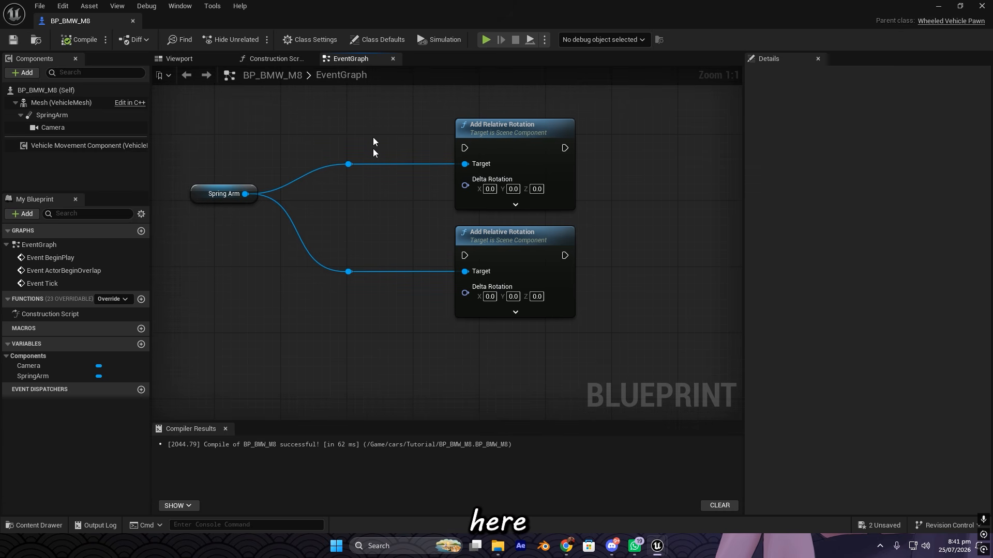
right_click_drag(280, 124, 308, 181)
right_click(309, 181)
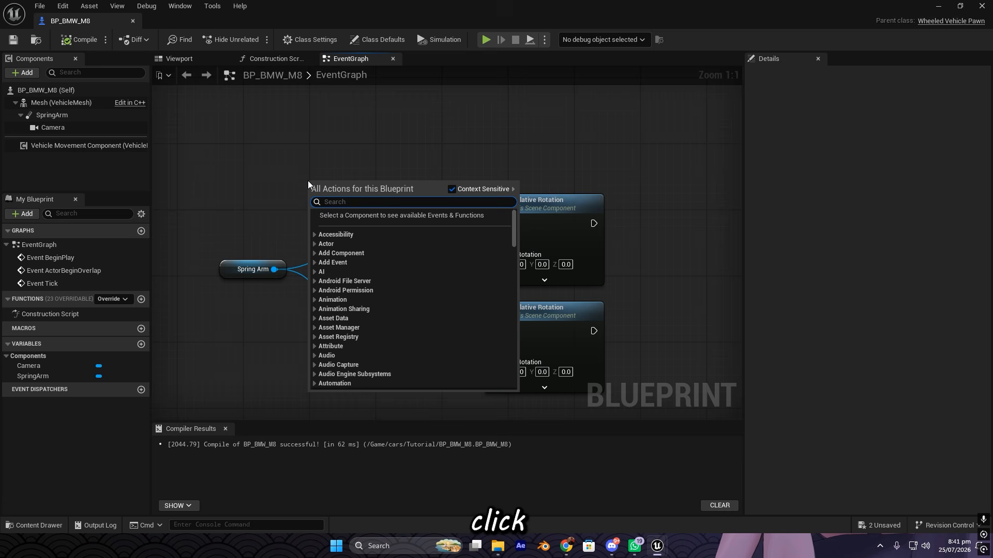
type("ma")
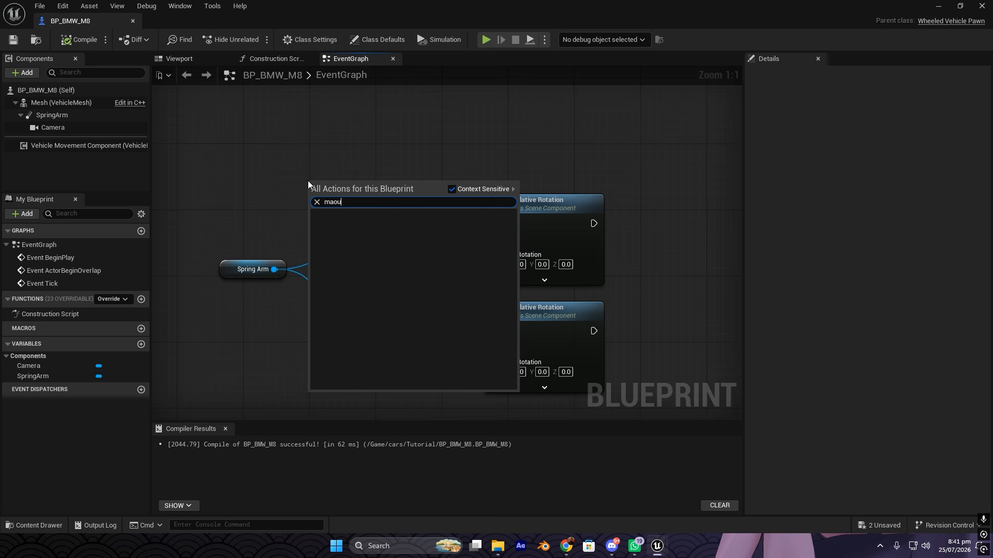
key("BackSpace")
type("o")
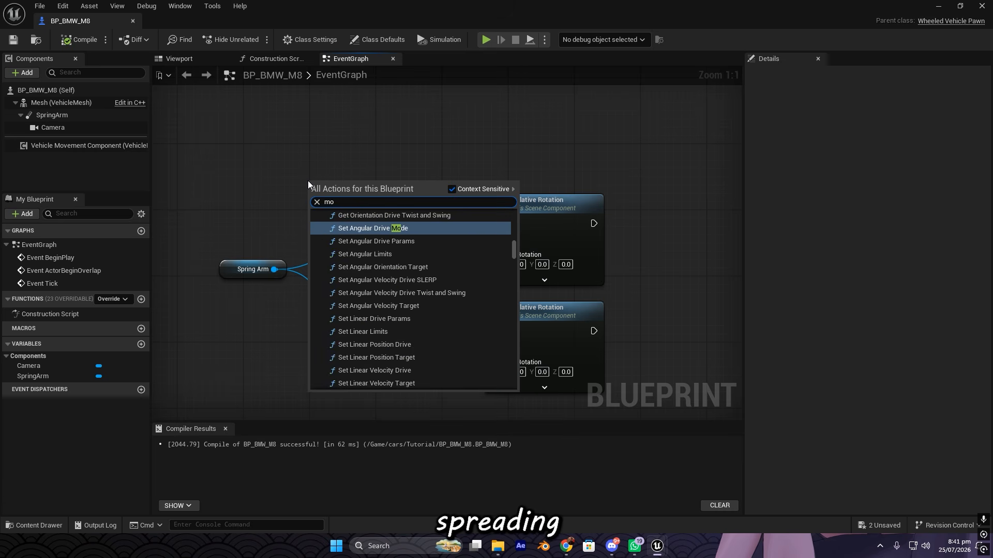
type("use x")
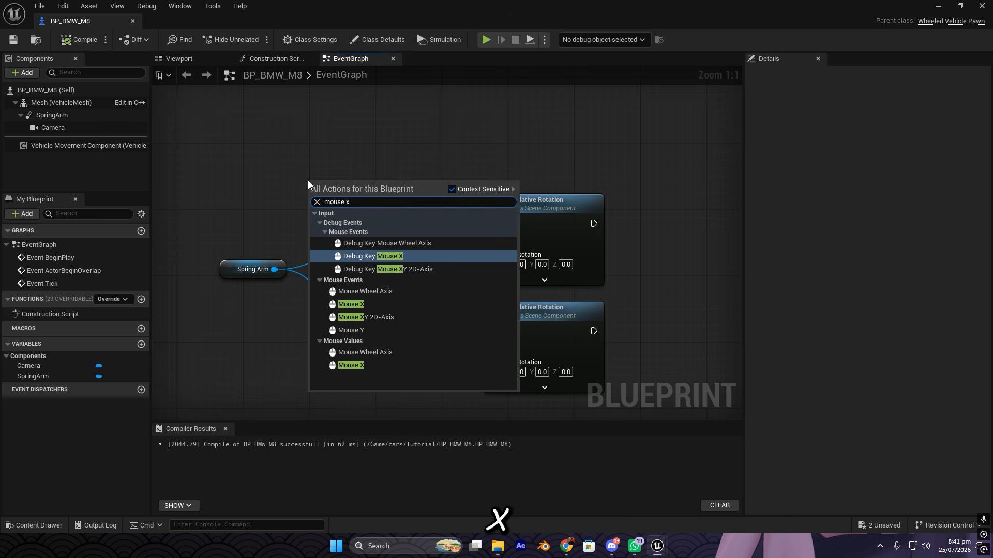
left_click(358, 304)
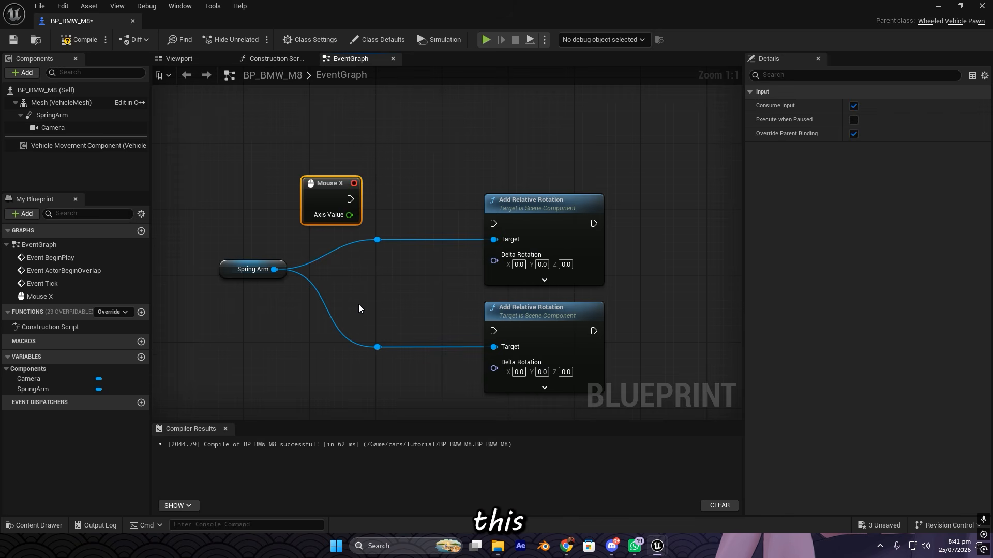
left_click_drag(336, 184, 328, 184)
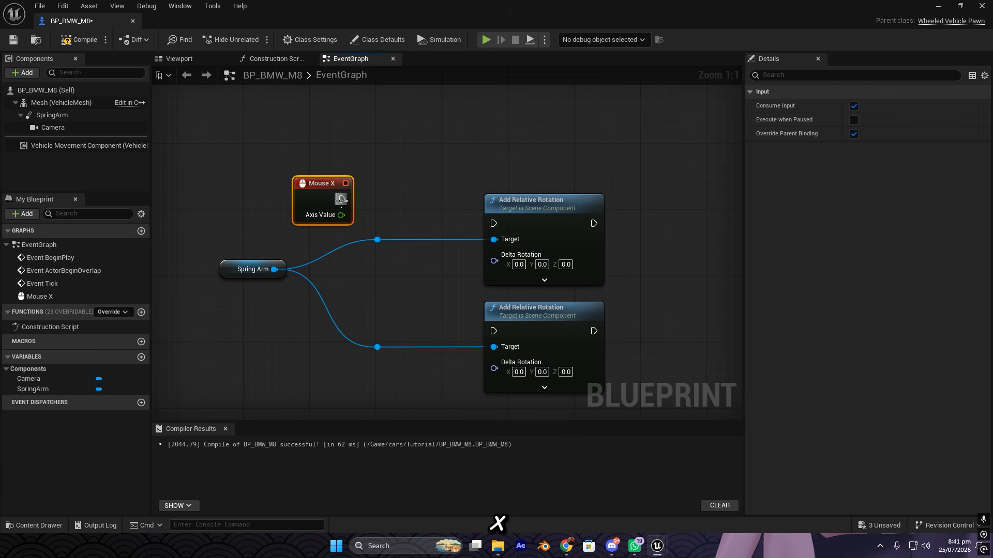
Step: Connect the Mouse X execution output to the upper Add Relative Rotation node and space the two node rows farther apart
left_click_drag(341, 199, 492, 223)
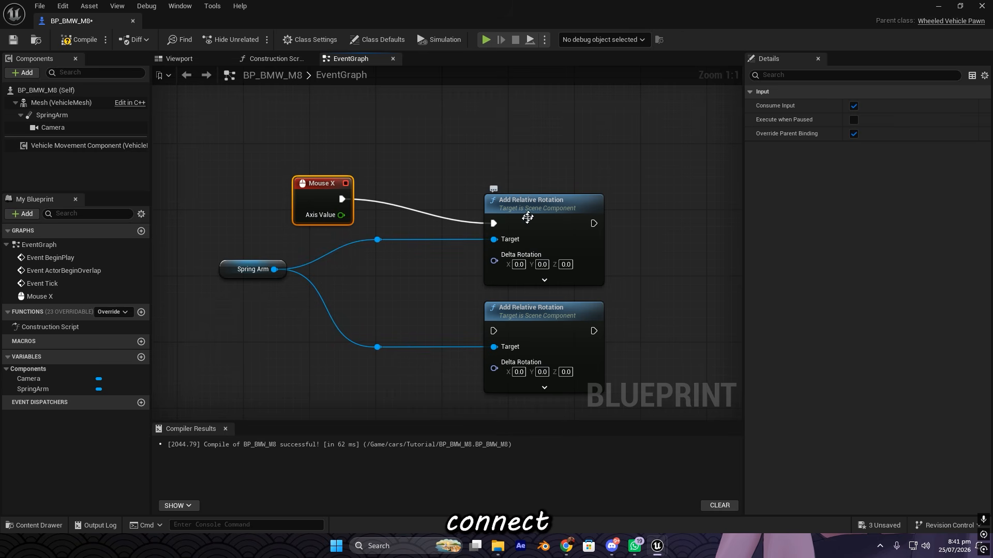
left_click_drag(387, 267, 469, 232)
left_click_drag(554, 114, 304, 250)
left_click_drag(557, 220, 557, 154)
left_click_drag(349, 303, 563, 368)
left_click_drag(555, 329, 557, 334)
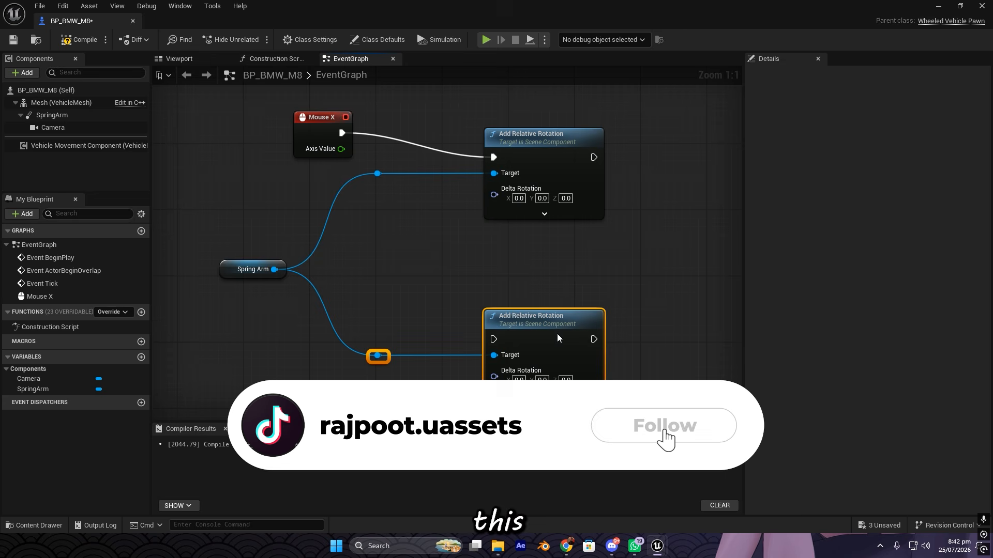
Step: Split the upper node's Delta Rotation pin and connect the Mouse X Axis Value to Delta Rotation Z (Yaw)
left_click(541, 248)
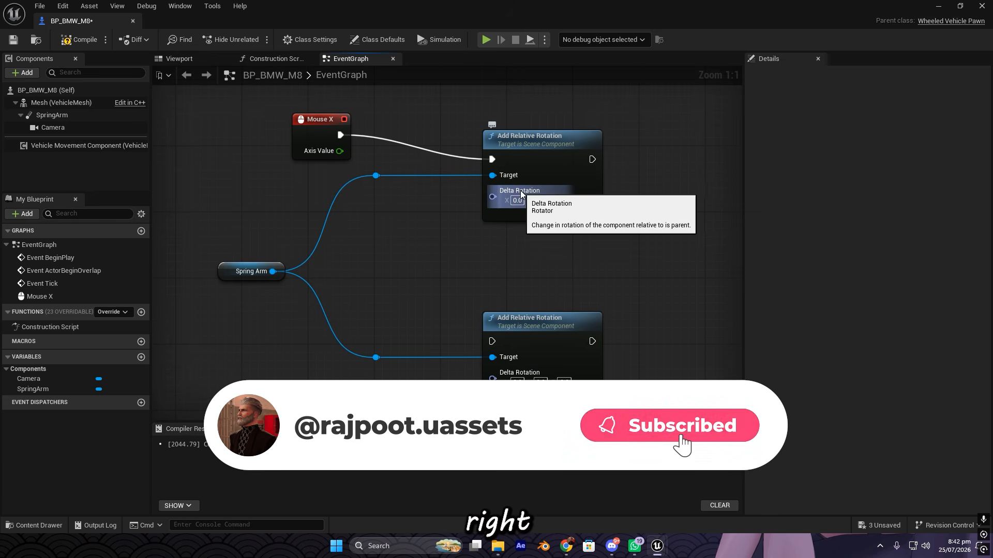
right_click(519, 195)
left_click(548, 235)
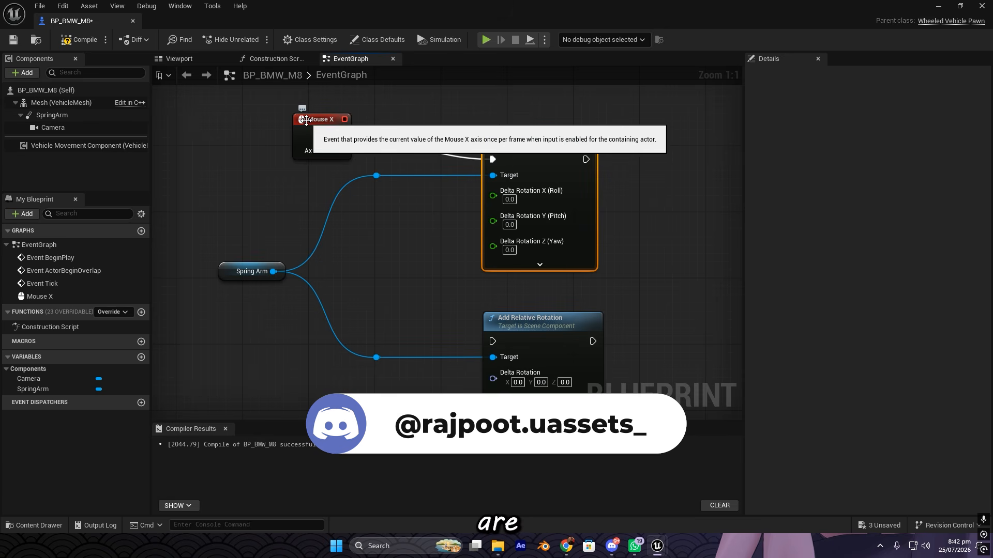
left_click_drag(327, 151, 505, 243)
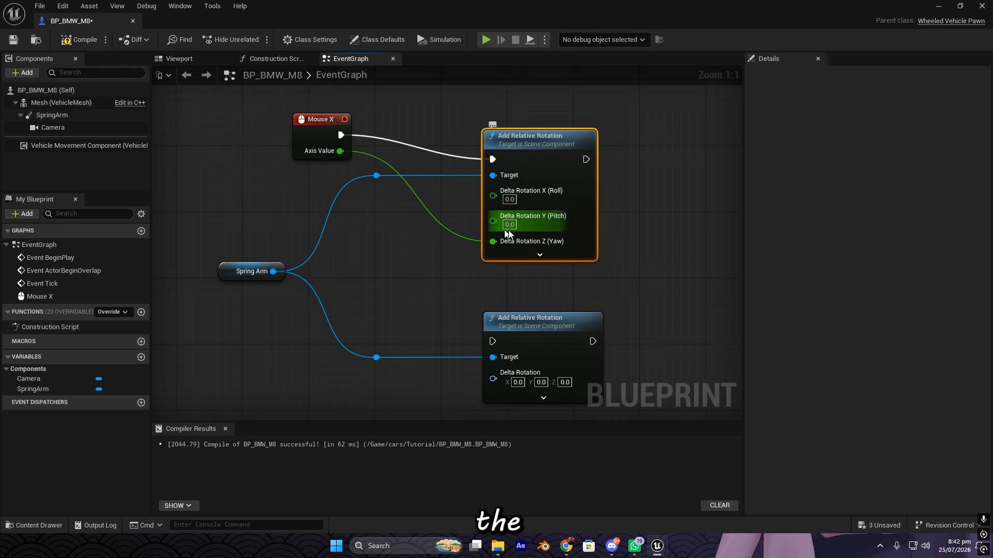
left_click_drag(322, 133, 321, 182)
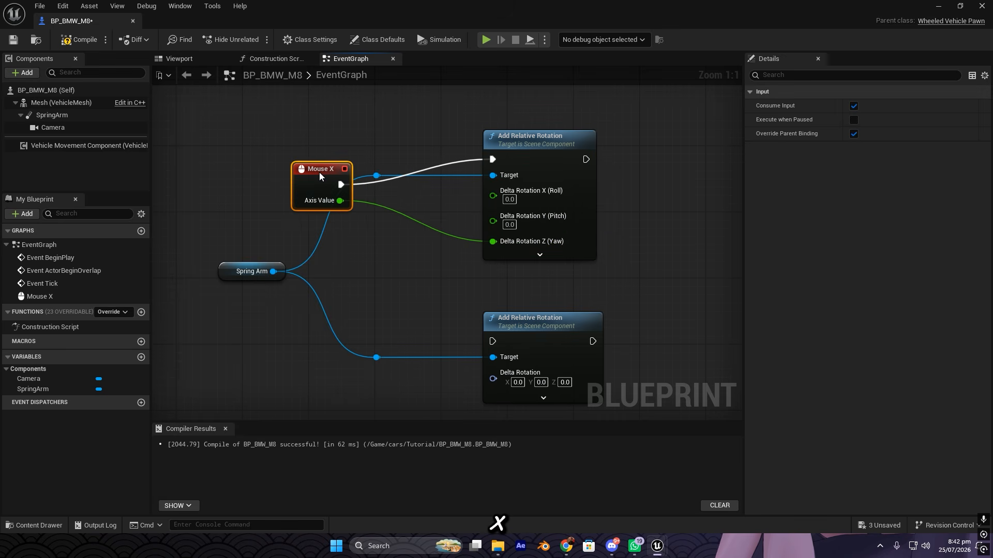
Step: Compile the blueprint, play the level to test horizontal mouse rotation of the camera around the car, and stop the session
left_click(82, 39)
left_click(486, 39)
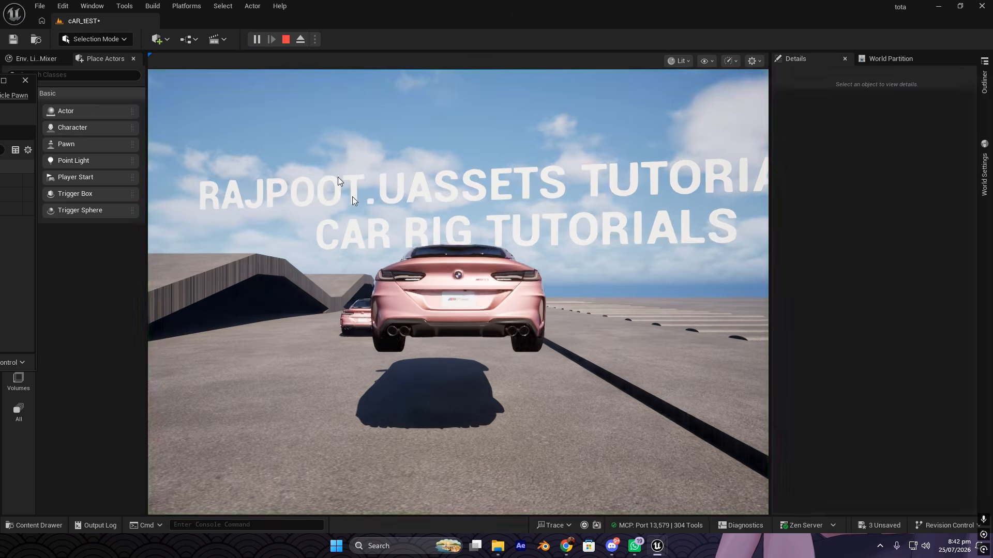
left_click(352, 200)
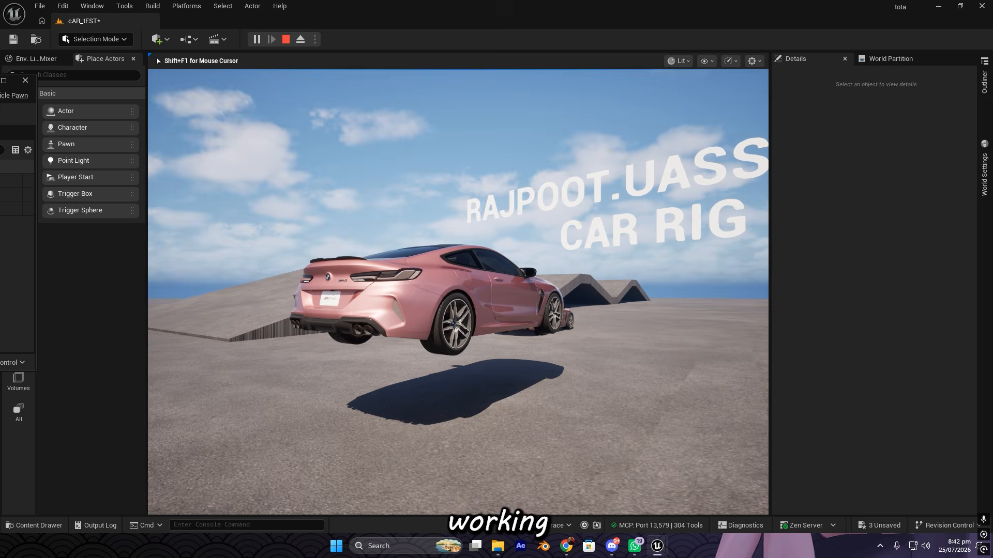
key("Escape")
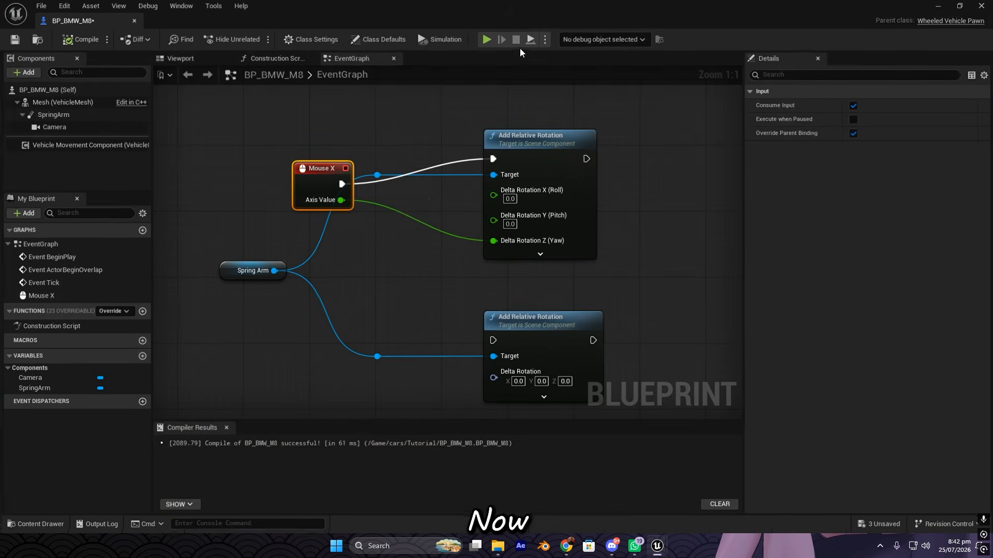
right_click_drag(466, 315, 511, 219)
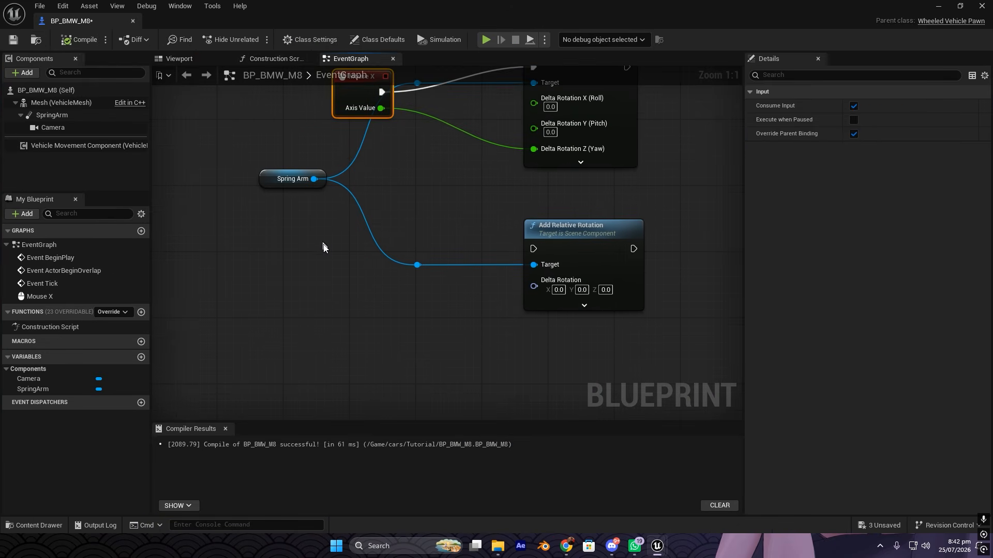
Step: Add a Mouse Y event from Mouse Events below the Spring Arm reference and connect its execution output to the lower Add Relative Rotation node
right_click(350, 245)
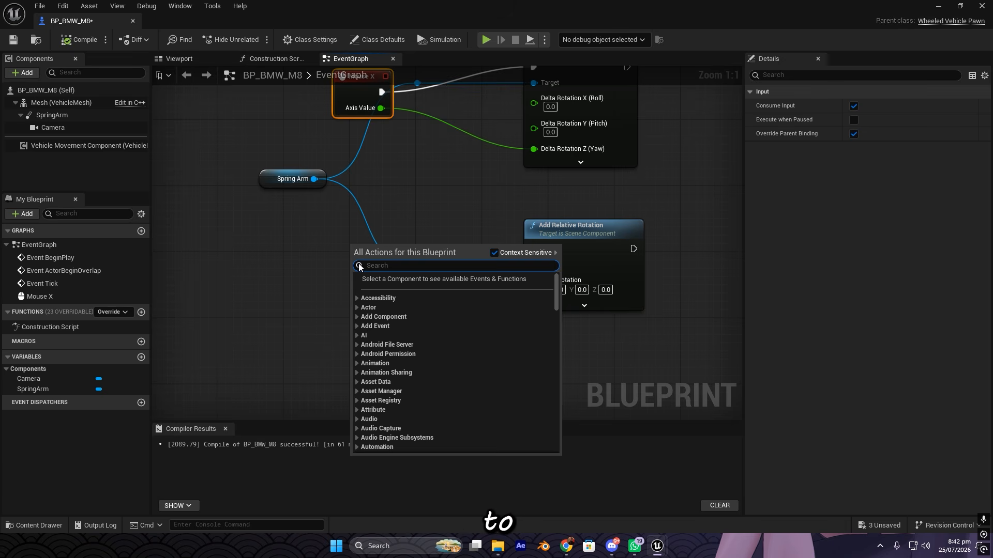
type("mouse")
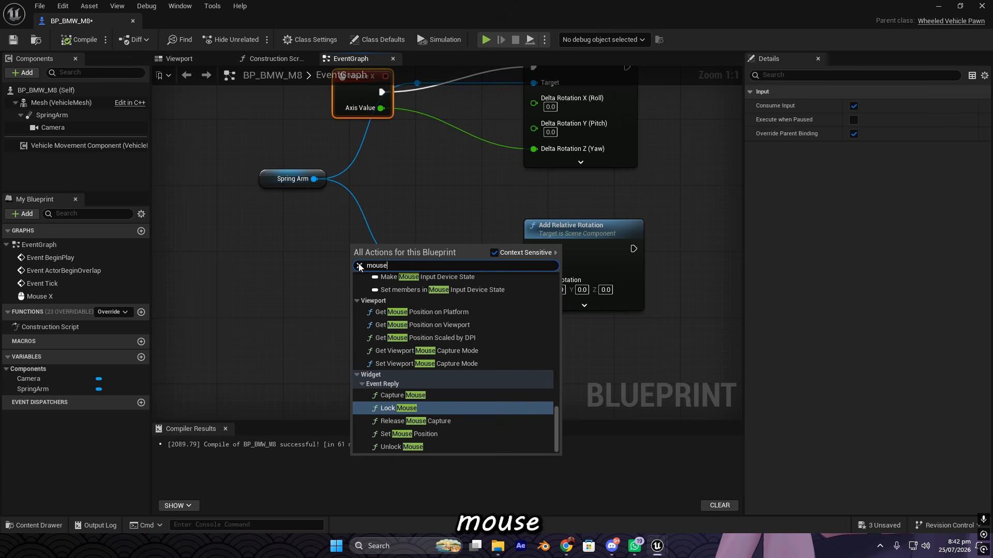
type(" y")
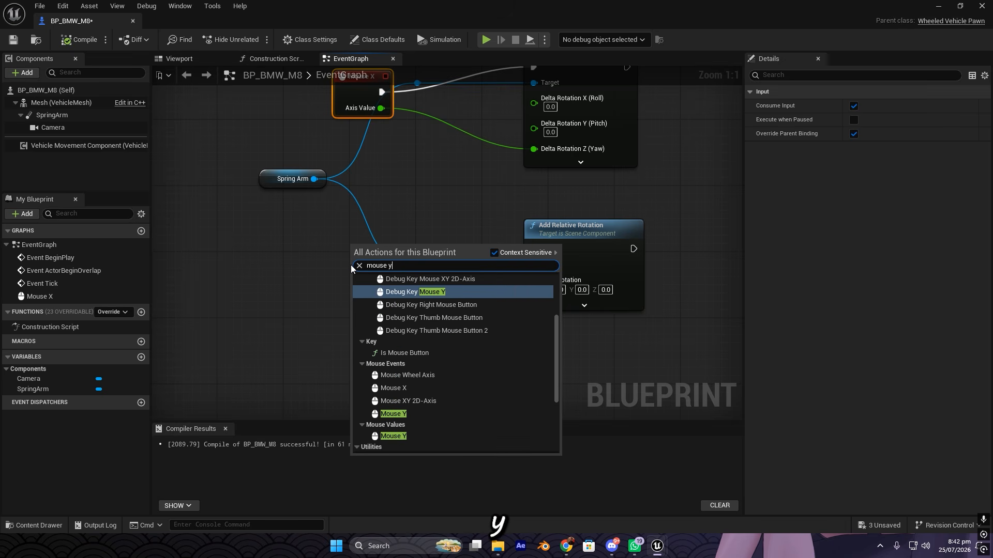
left_click(426, 414)
left_click_drag(395, 252, 534, 248)
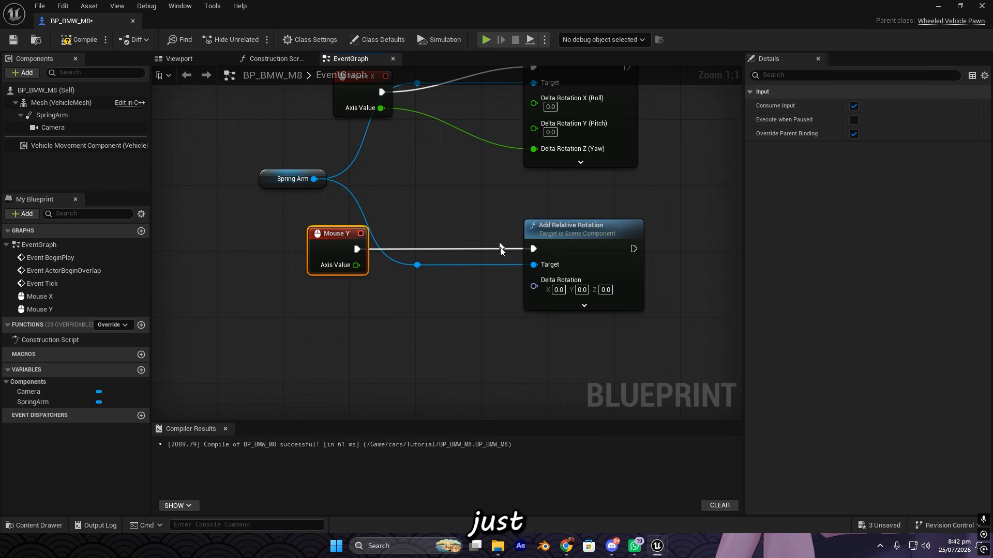
Step: Split the lower node's Delta Rotation pin and connect the Mouse Y Axis Value to Delta Rotation Y (Pitch)
left_click_drag(525, 285, 155, 269)
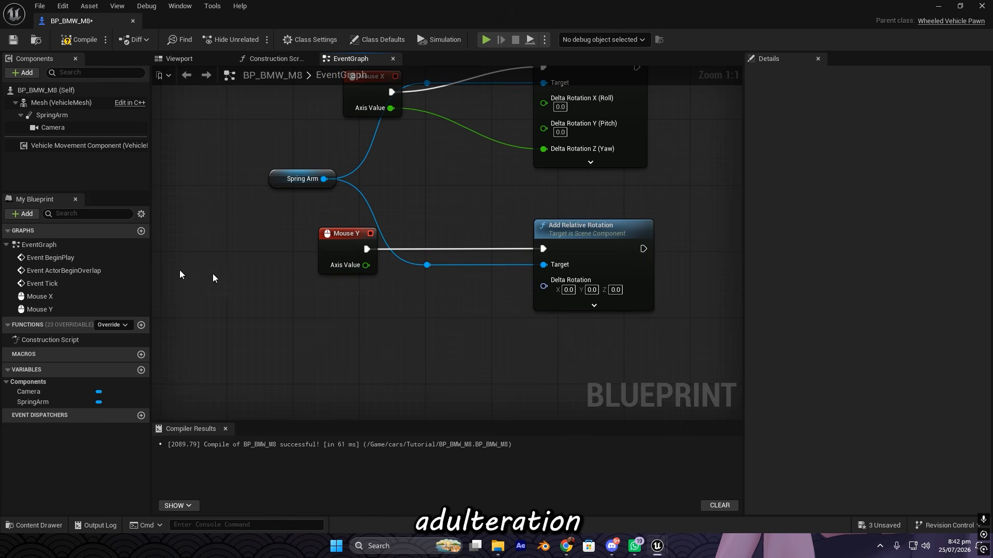
right_click(570, 282)
left_click(597, 321)
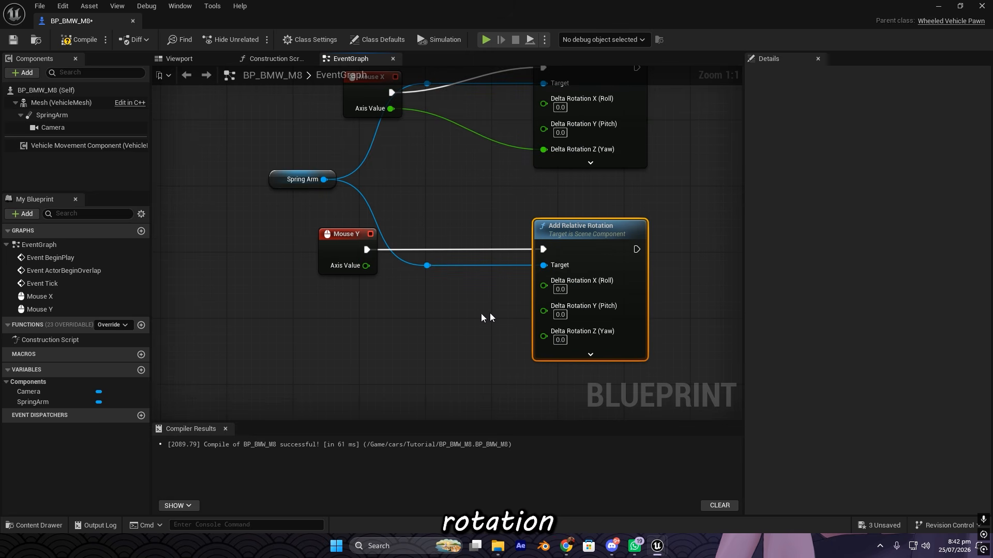
right_click_drag(449, 300, 445, 274)
left_click_drag(363, 239, 556, 289)
Step: Play the level to test vertical mouse rotation of the camera around the car
left_click_drag(609, 2, 0, 103)
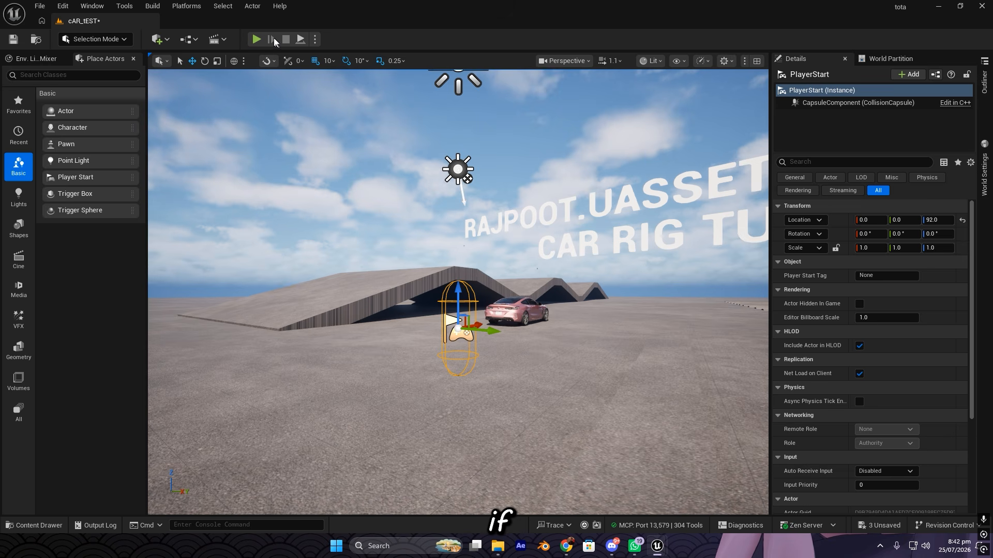
left_click(258, 40)
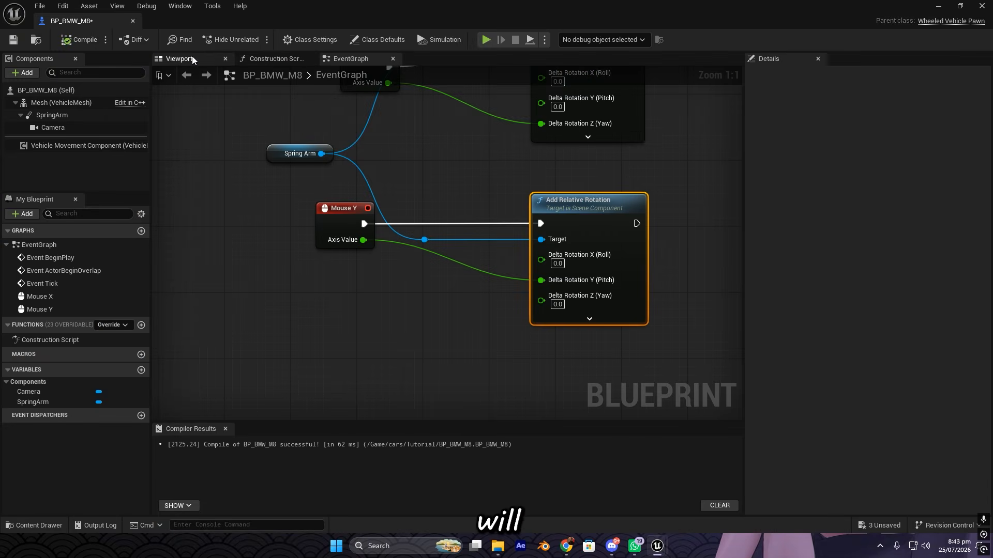
Step: Select the car mesh in the blueprint viewport, filter its details by "phys" and enable Simulate Physics
left_click(192, 59)
left_click(332, 211)
right_click_drag(332, 211, 106, 208)
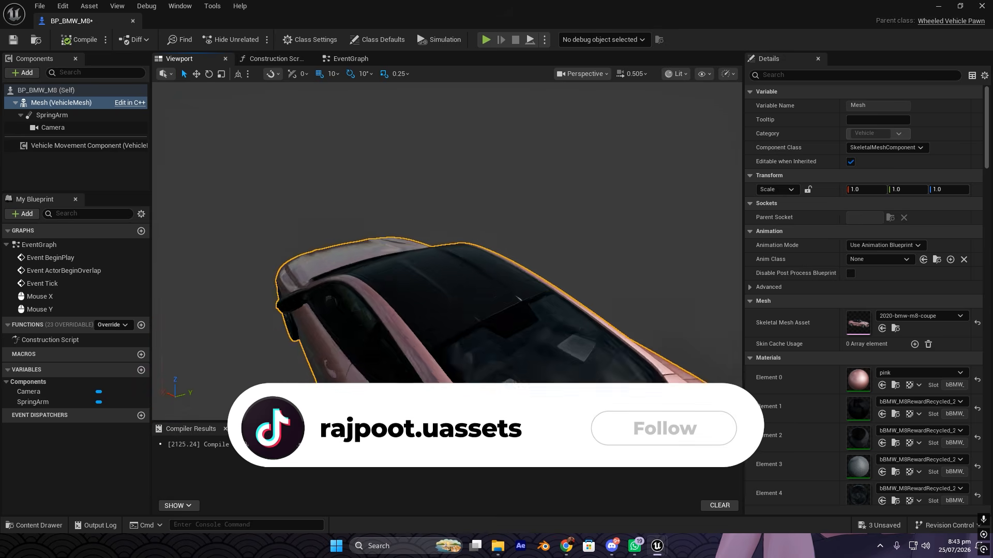
key("f")
right_click_drag(447, 251, 454, 260)
key("s")
key("w")
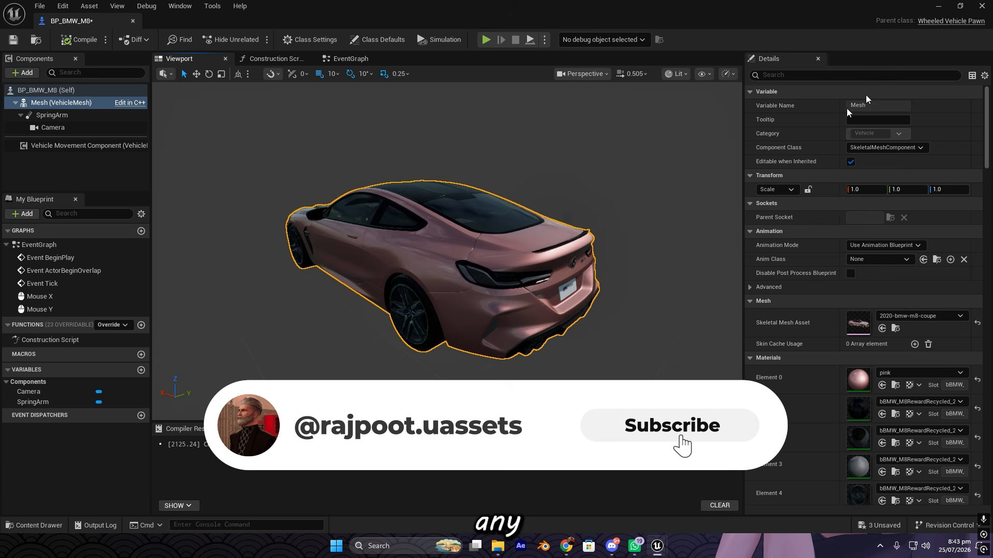
left_click(862, 75)
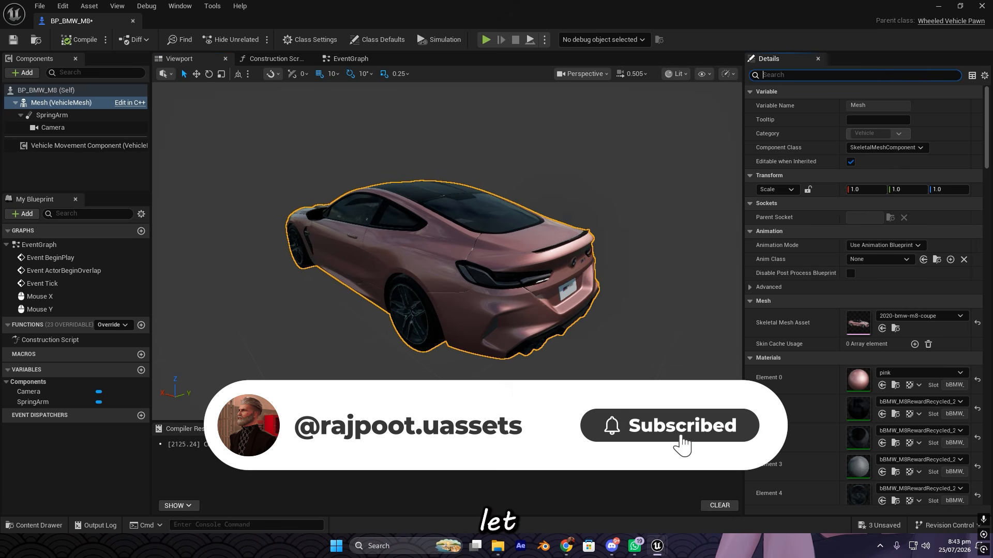
type("phys")
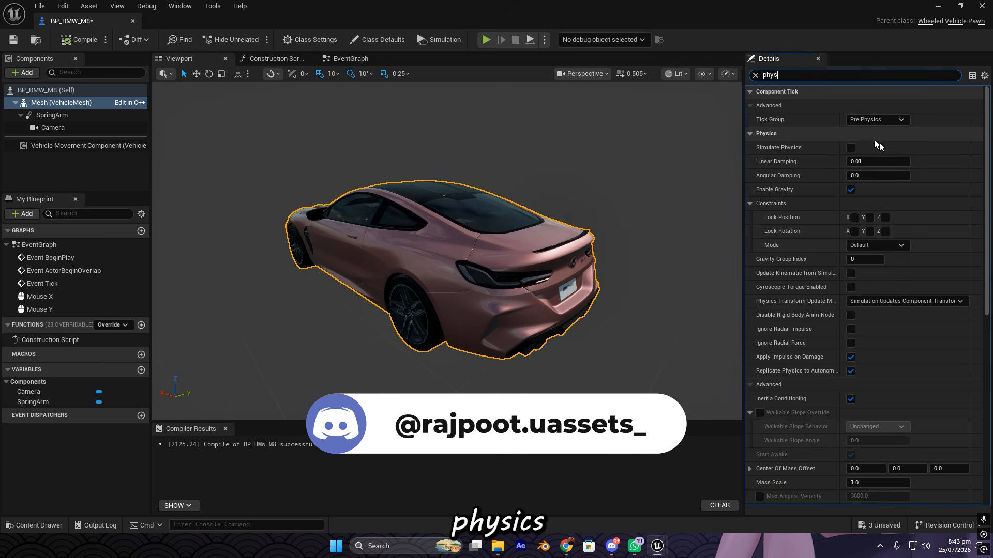
left_click(851, 148)
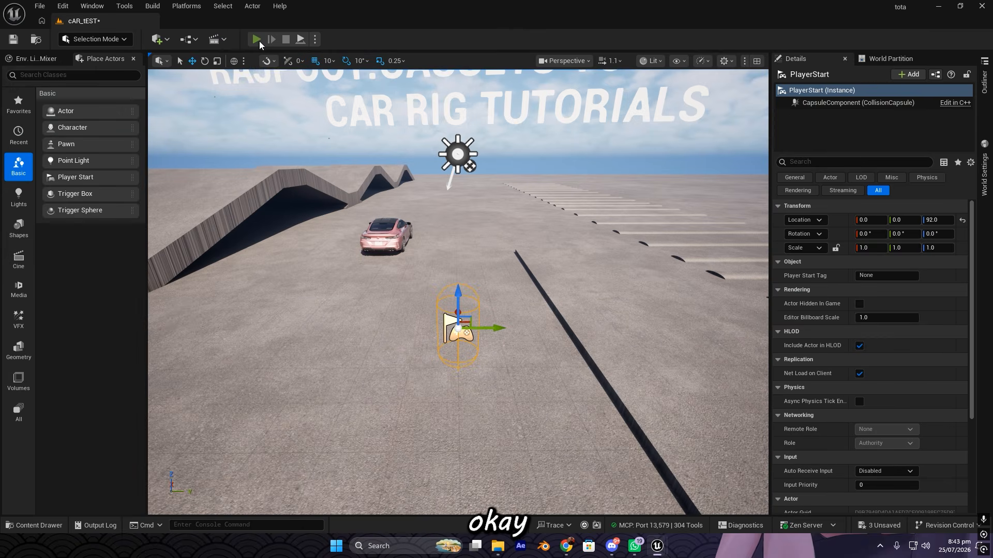
Step: Play the level to test the car with physics simulation enabled, and stop the session
left_click(257, 39)
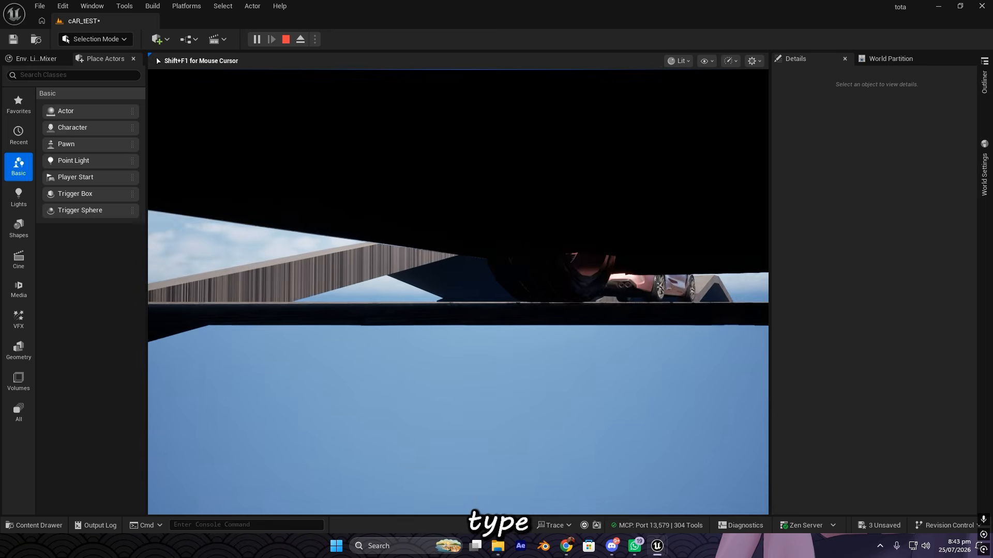
key("Escape")
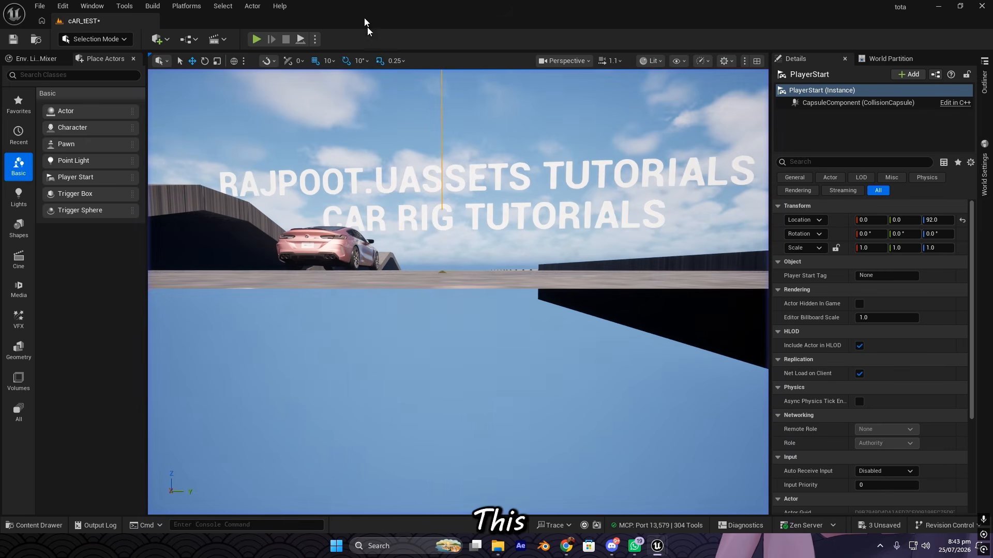
right_click_drag(451, 223, 336, 281)
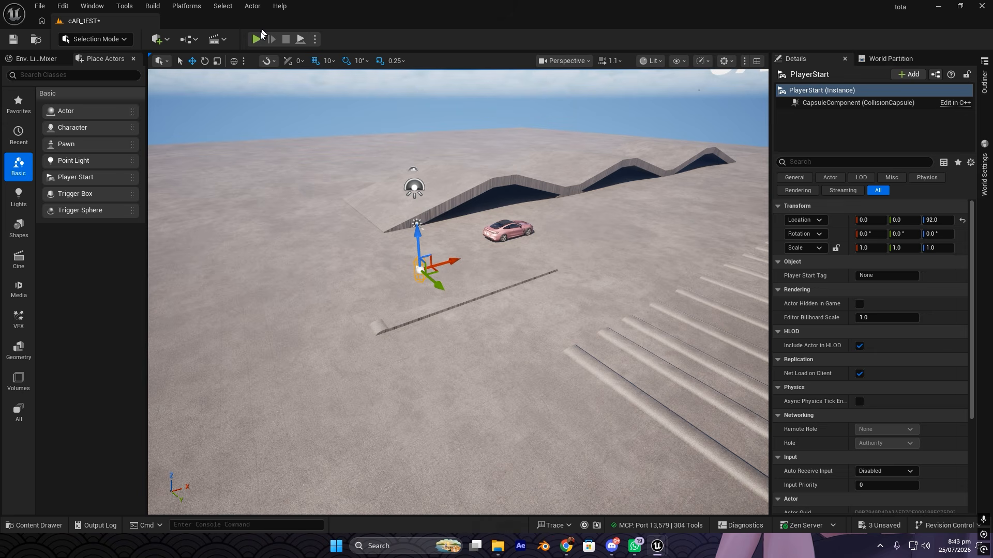
Step: Add a reroute node to each of the Mouse X and Mouse Y Axis Value wires and line them up with their rotation pins
left_click_drag(0, 121, 460, 5)
left_click(349, 61)
scroll(388, 233, "down", 3)
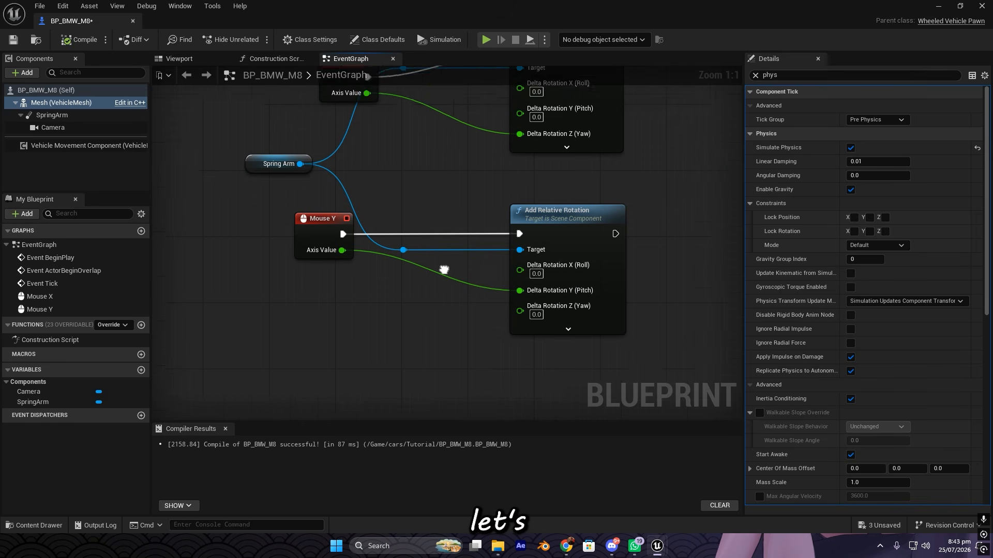
left_click_drag(365, 162, 370, 149)
double_click(429, 181)
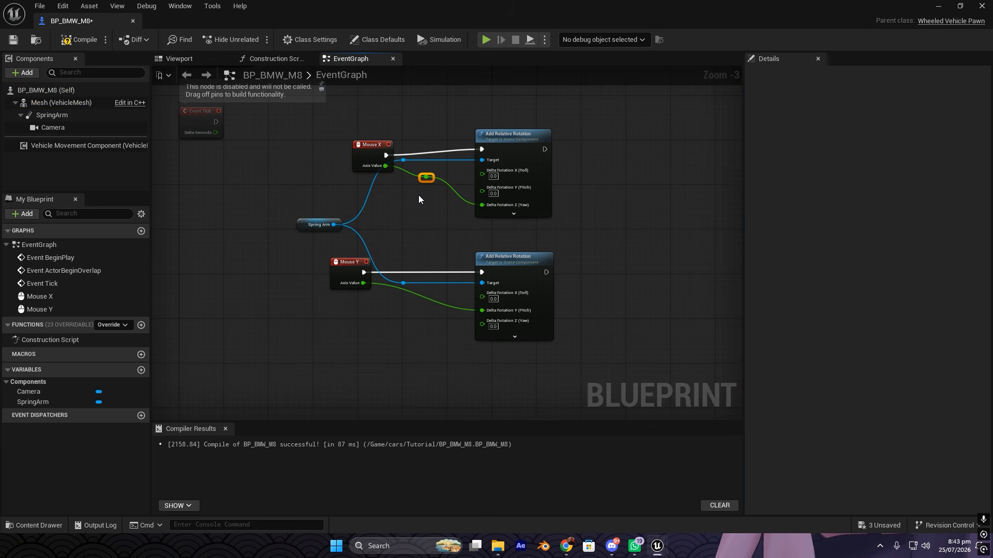
left_click_drag(433, 178, 436, 206)
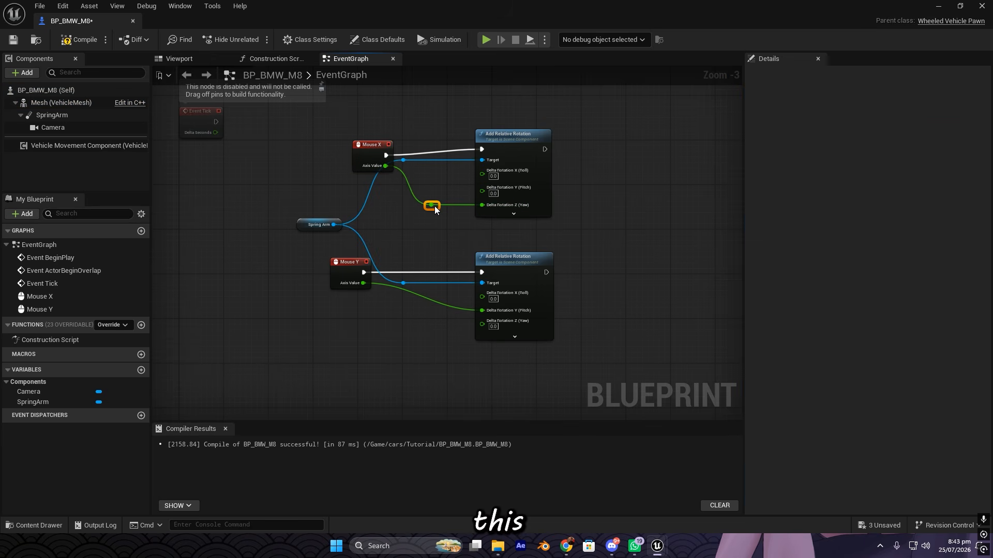
double_click(418, 306)
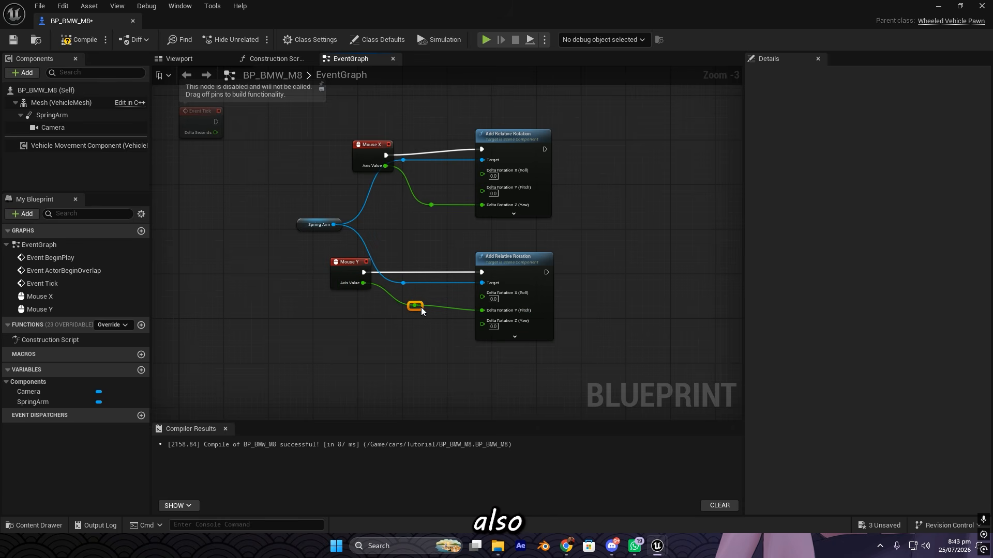
right_click_drag(377, 317, 342, 324)
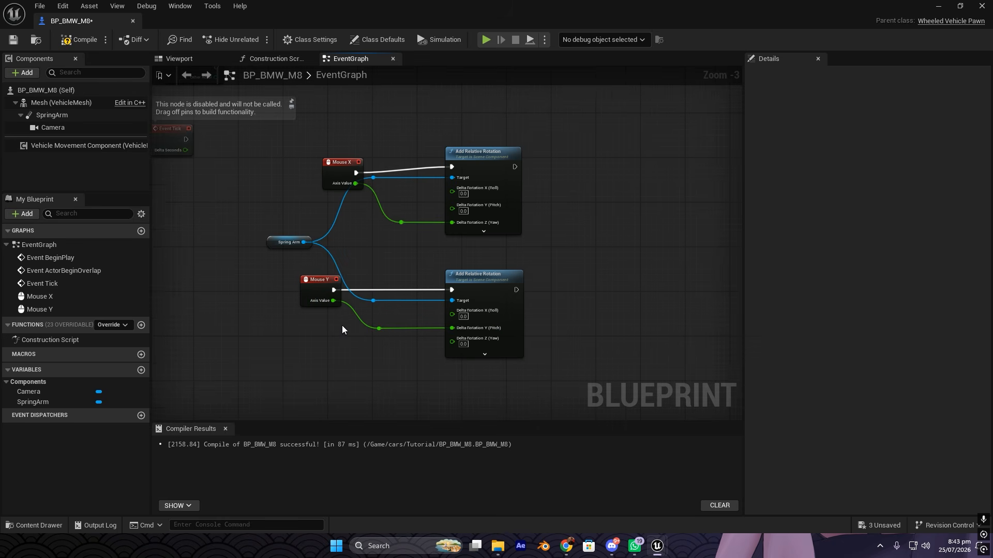
Step: Move the Mouse X event so it lines up vertically with the Mouse Y event
scroll(342, 325, "down", 1)
left_click(333, 212)
left_click_drag(325, 209, 323, 209)
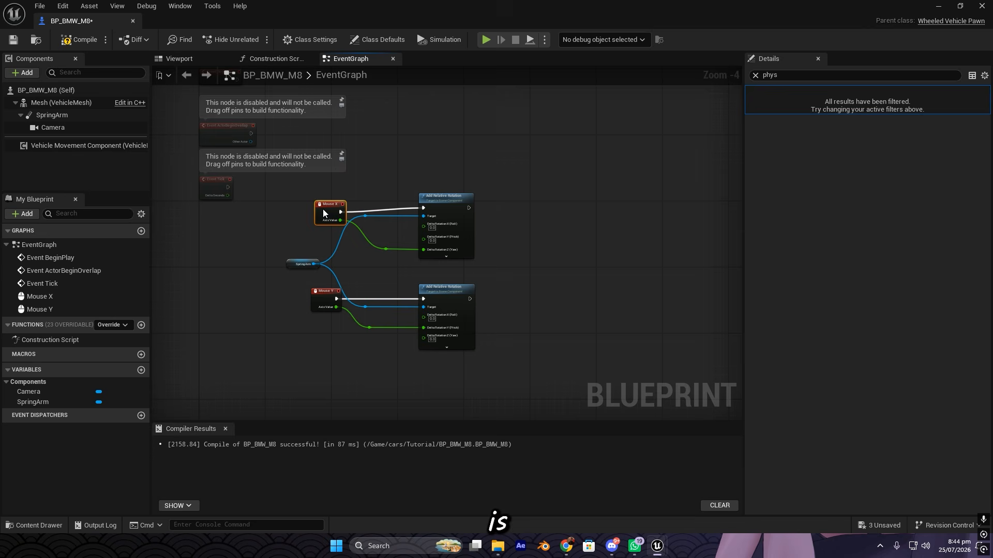
left_click(386, 250)
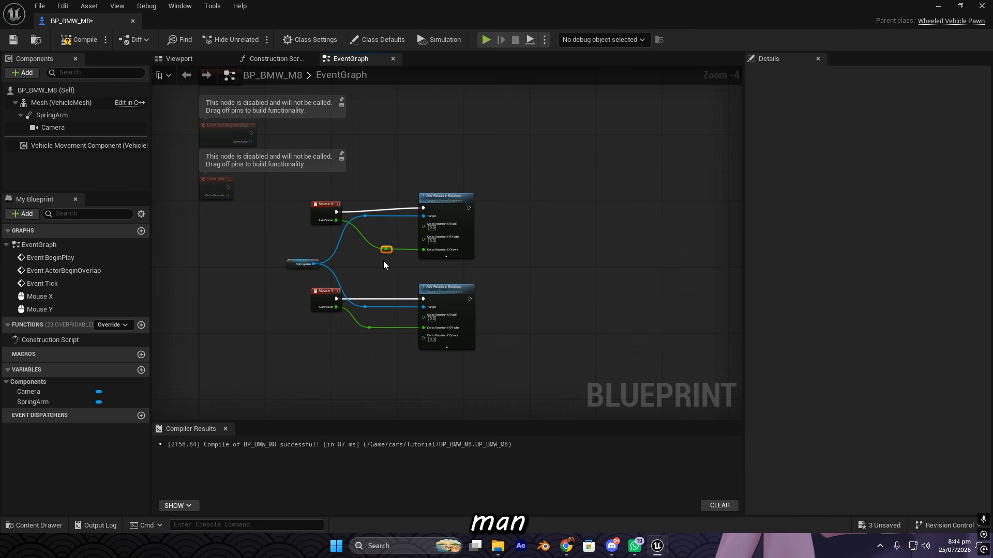
left_click(370, 290)
right_click_drag(370, 291, 383, 262)
Step: Enclose the mouse events, Spring Arm reference and both rotation nodes in a comment box titled "Camera Settings"
left_click_drag(291, 339, 639, 162)
right_click_drag(558, 165, 486, 166)
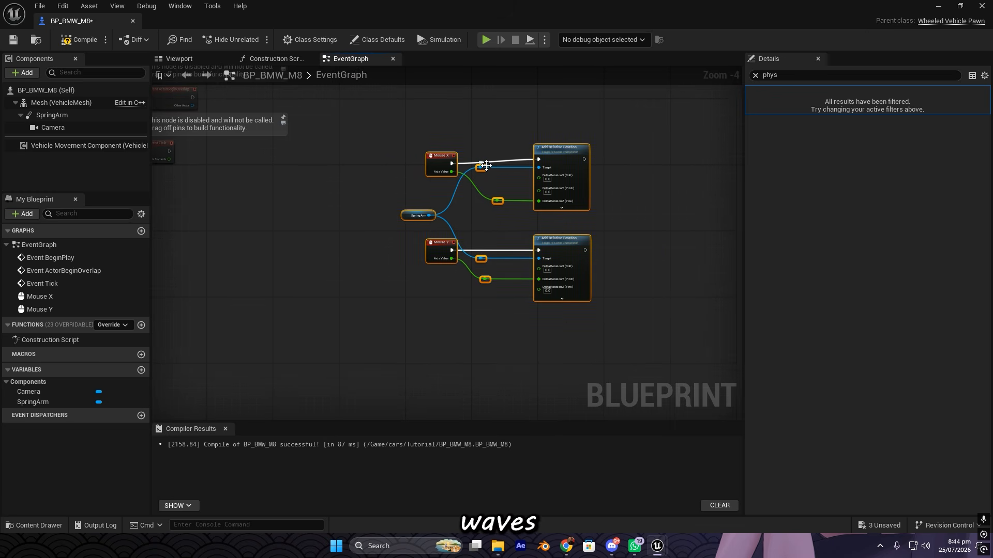
key("c")
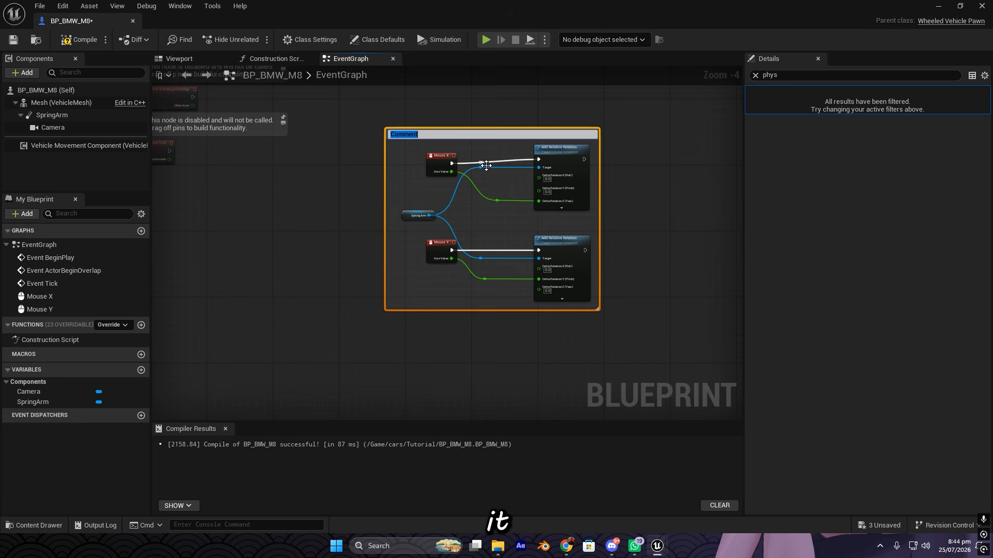
type("etting")
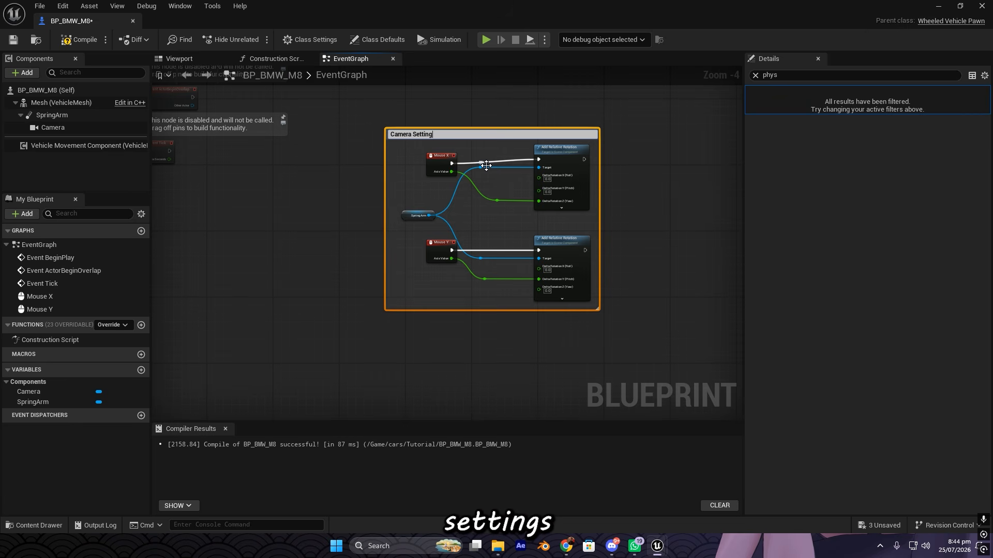
type("s")
key("Return")
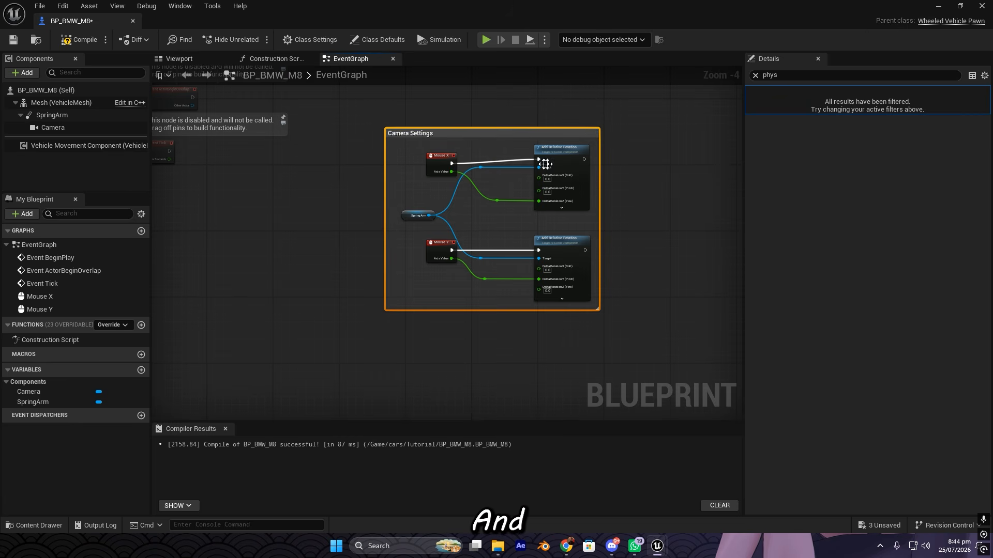
Step: Move the Camera Settings comment box with its nodes farther away from the disabled default events
scroll(545, 164, "down", 4)
scroll(562, 160, "up", 4)
left_click_drag(424, 138, 525, 122)
scroll(527, 124, "down", 3)
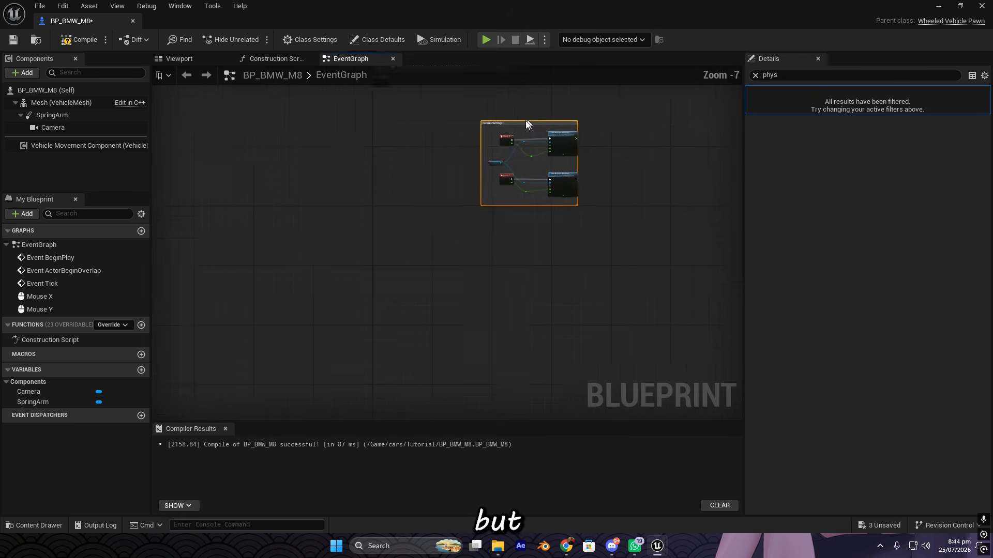
right_click_drag(525, 120, 462, 206)
scroll(462, 207, "up", 2)
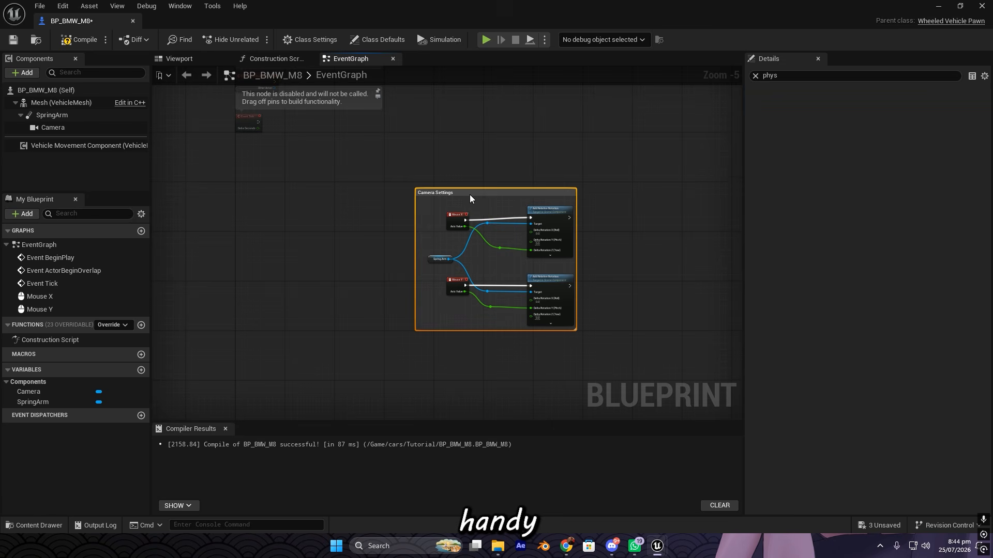
Step: Enable Show Bubble When Zoomed for the Camera Settings comment, check its label at different zoom levels, and compile the blueprint
right_click_drag(346, 206, 391, 122)
scroll(396, 127, "up", 1)
scroll(481, 111, "up", 1)
right_click_drag(483, 109, 358, 199)
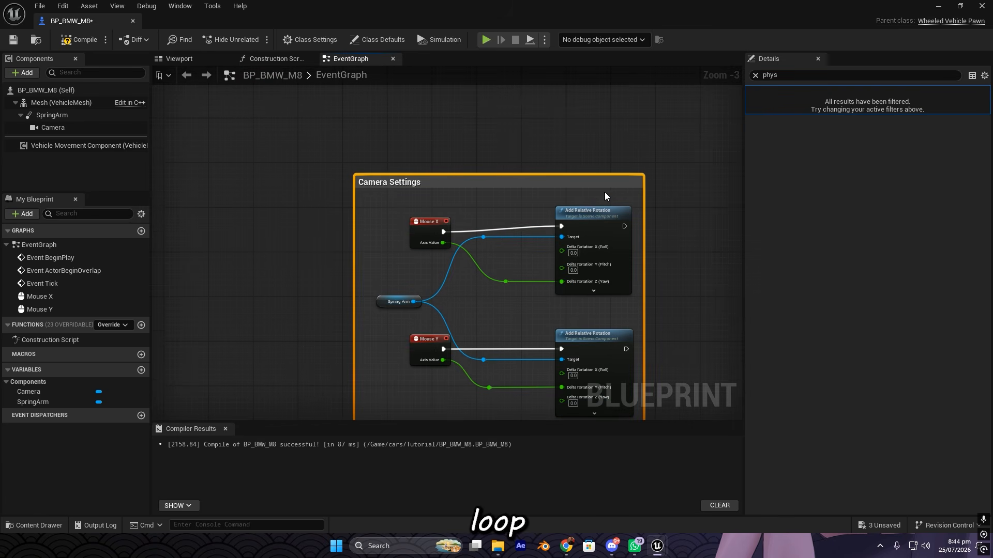
left_click(755, 75)
left_click(751, 105)
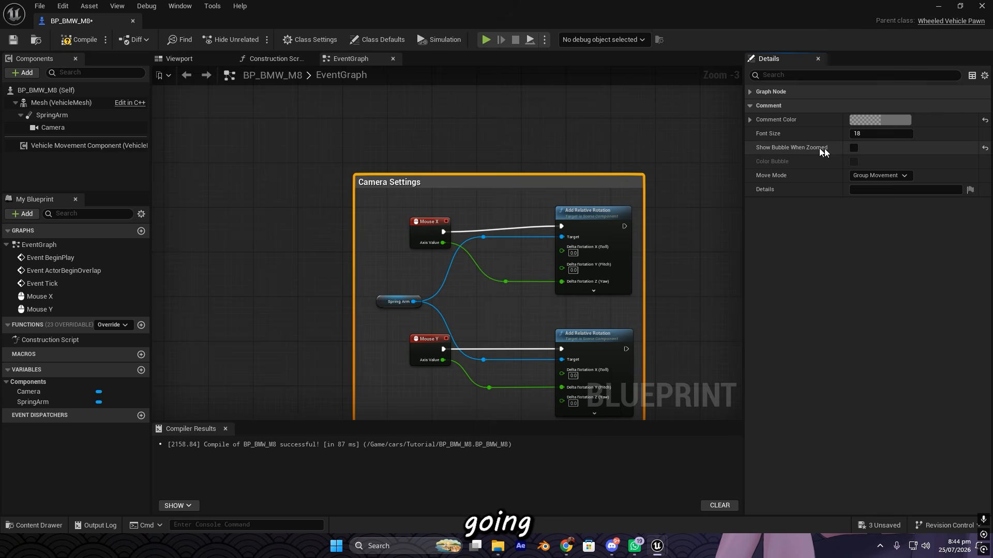
left_click(853, 149)
left_click(539, 139)
scroll(538, 140, "down", 4)
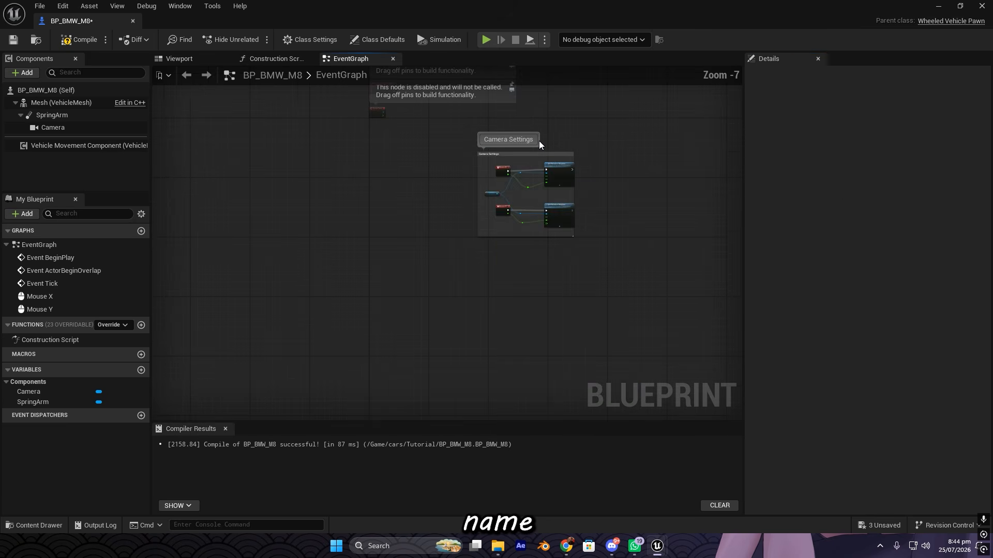
scroll(539, 140, "down", 4)
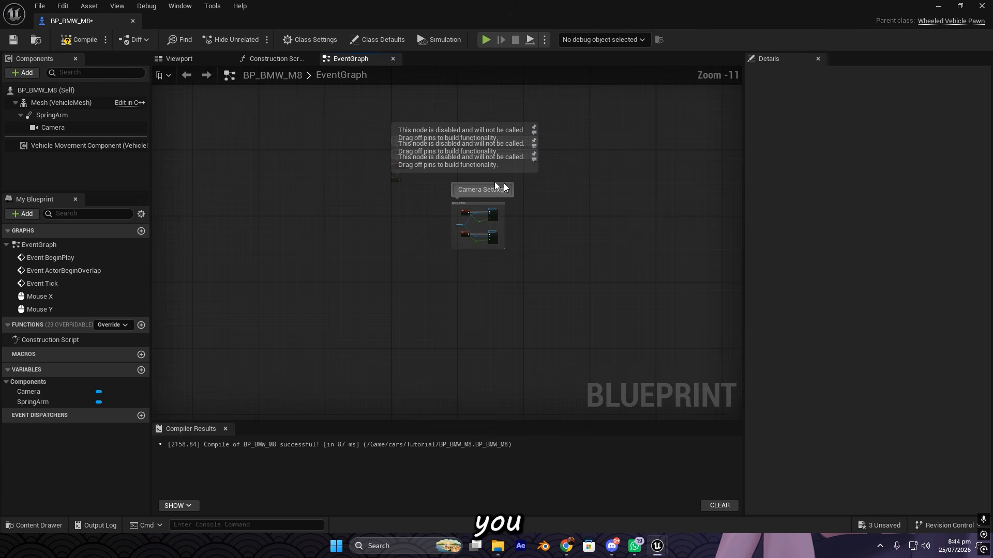
scroll(504, 186, "up", 4)
scroll(490, 156, "up", 4)
right_click_drag(408, 261, 480, 130)
scroll(317, 248, "down", 3)
scroll(418, 183, "up", 3)
left_click(80, 39)
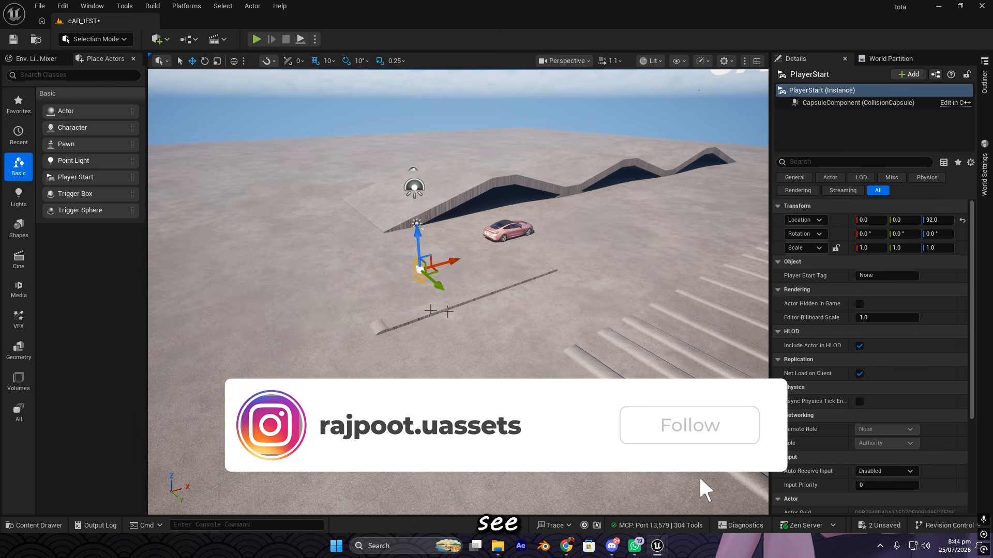
right_click_drag(452, 311, 452, 300)
left_click(417, 122)
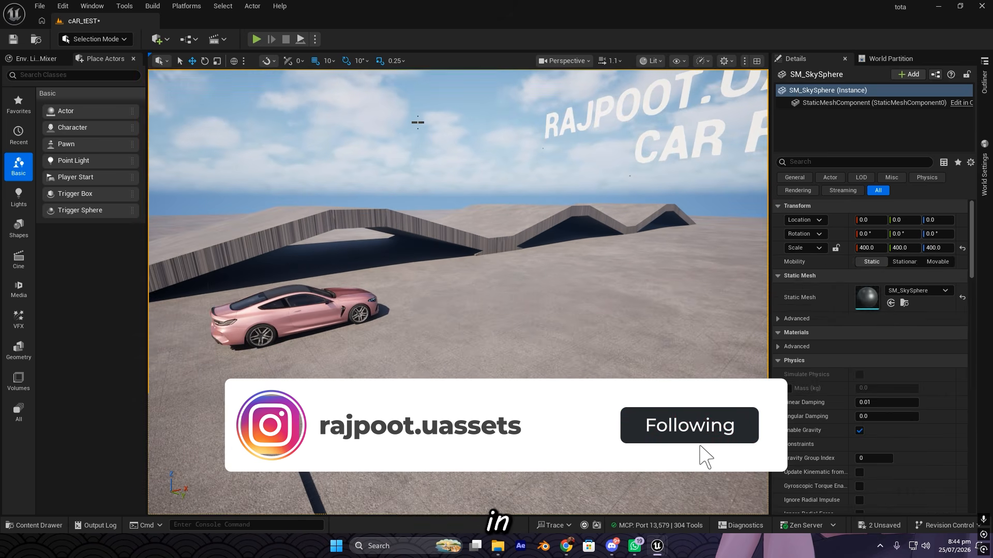
right_click_drag(416, 122, 465, 137)
right_click_drag(362, 306, 413, 295)
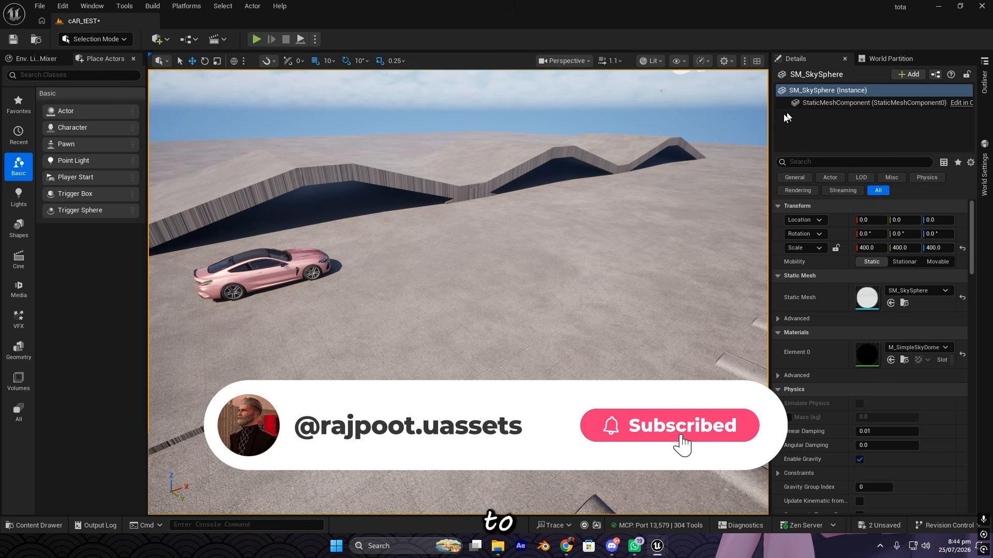
right_click_drag(421, 215, 351, 235)
right_click_drag(254, 220, 279, 189)
right_click_drag(279, 189, 331, 184)
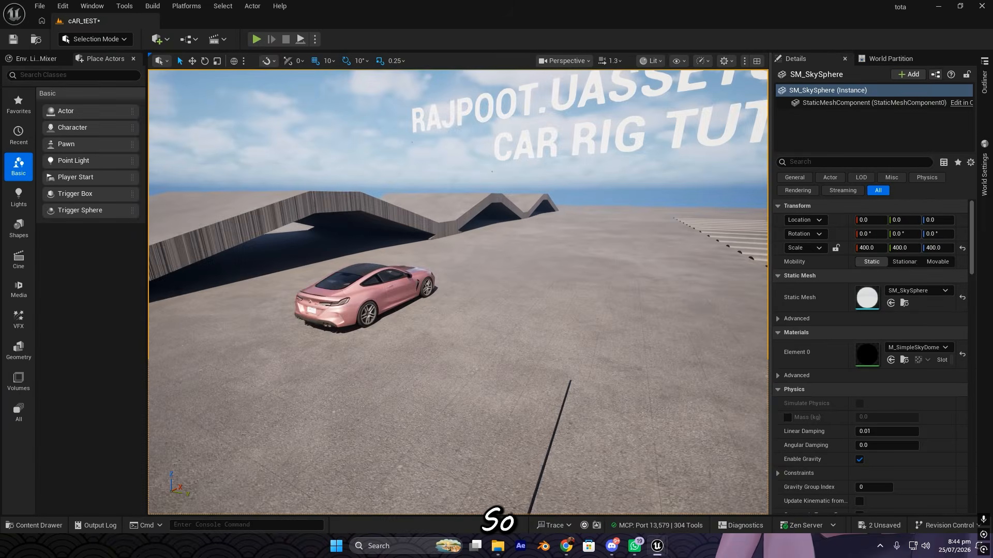
right_click_drag(332, 271, 390, 274)
scroll(375, 280, "up", 1)
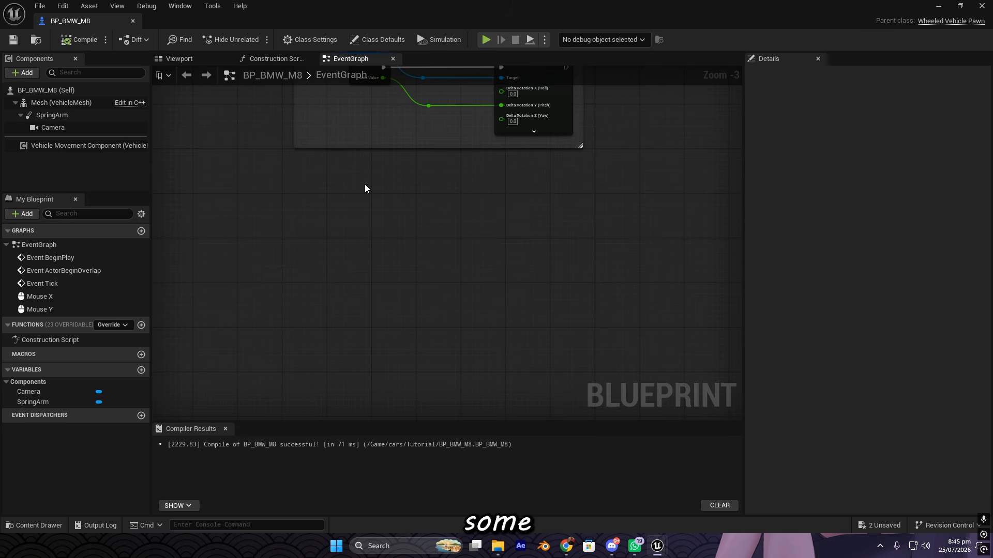
scroll(348, 183, "up", 2)
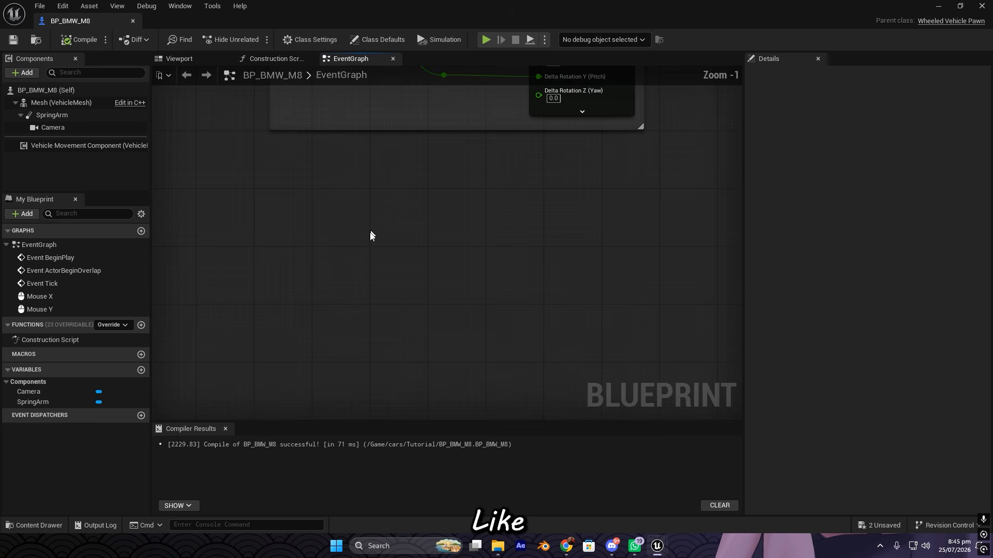
right_click(424, 234)
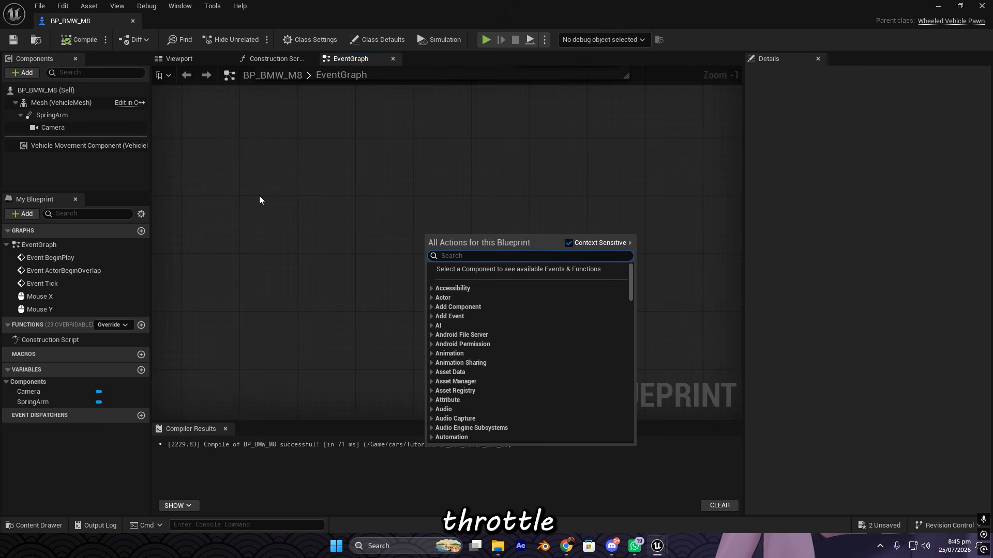
left_click(259, 195)
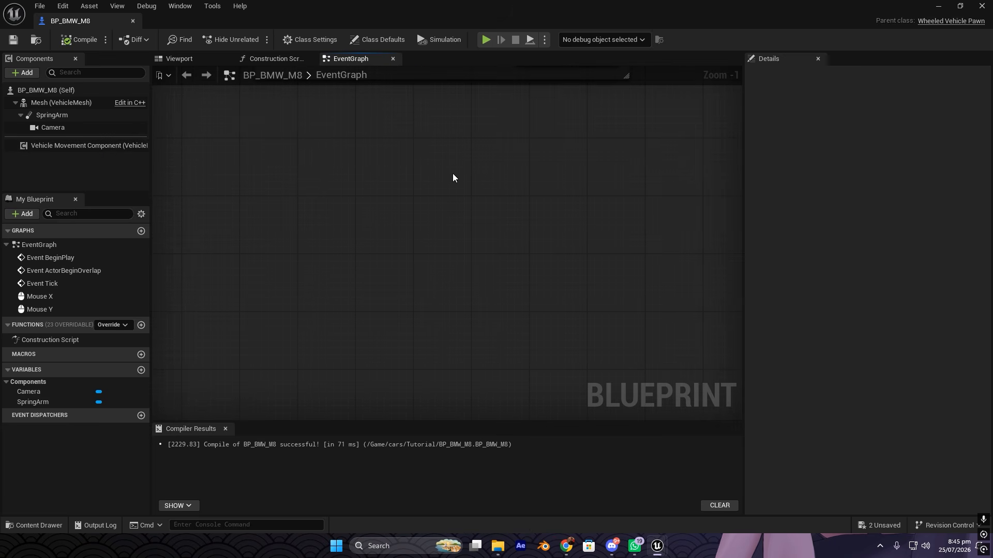
scroll(452, 173, "down", 2)
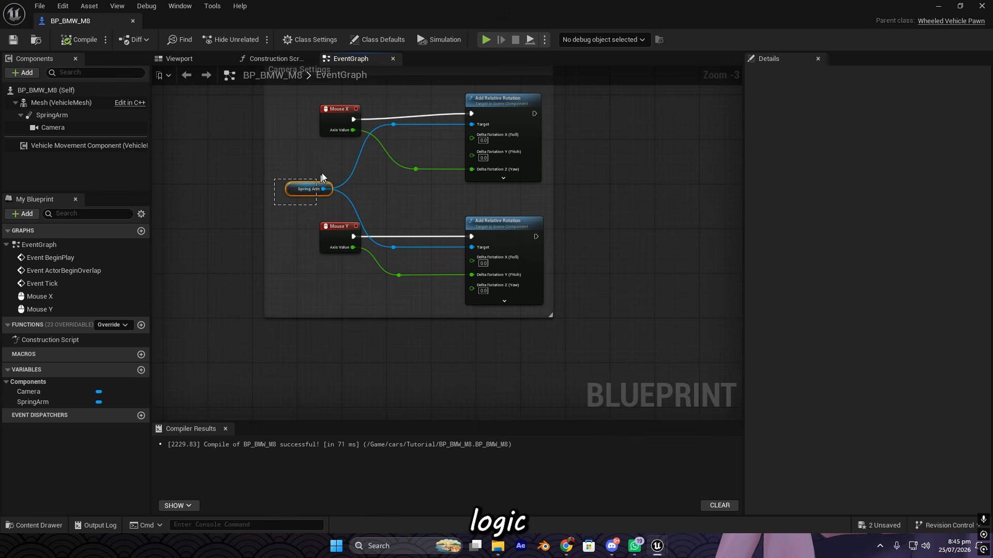
mouse_move(322, 178)
left_mouse_down()
mouse_move(299, 172)
mouse_move(332, 193)
left_mouse_up()
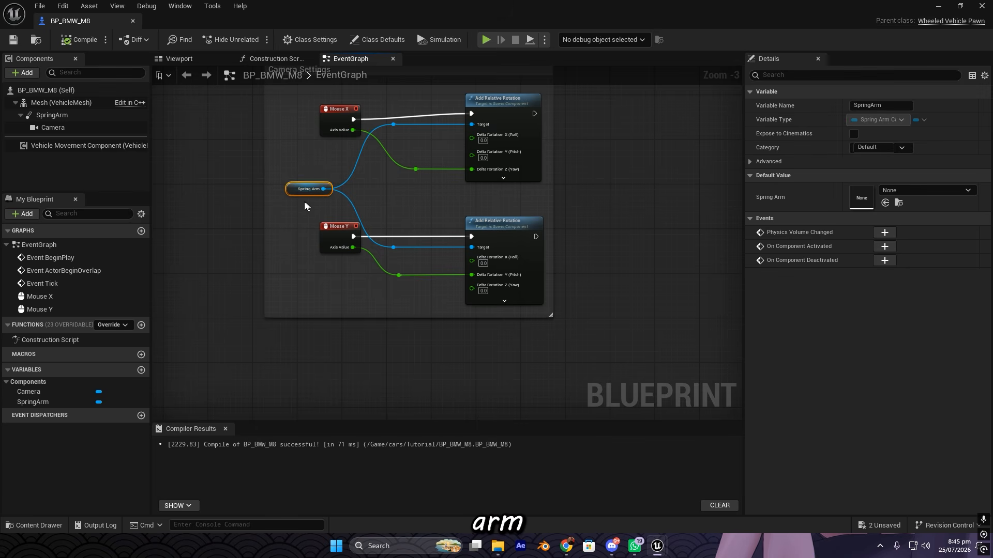
left_click(288, 208)
Step: Add a Vehicle Movement Component reference below the Camera Settings comment and connect a new Set Throttle Input node to it
right_click_drag(417, 360, 403, 121)
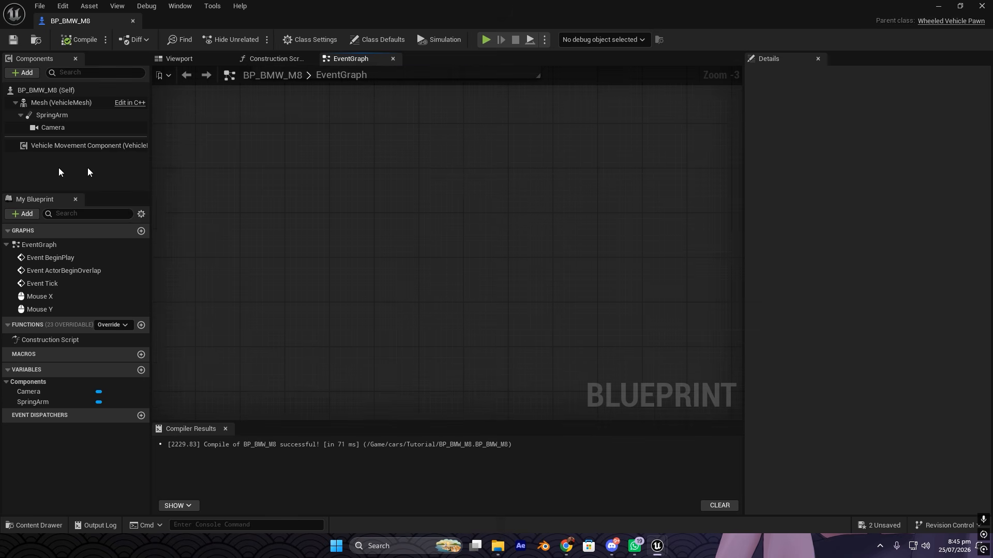
left_click_drag(48, 146, 251, 245)
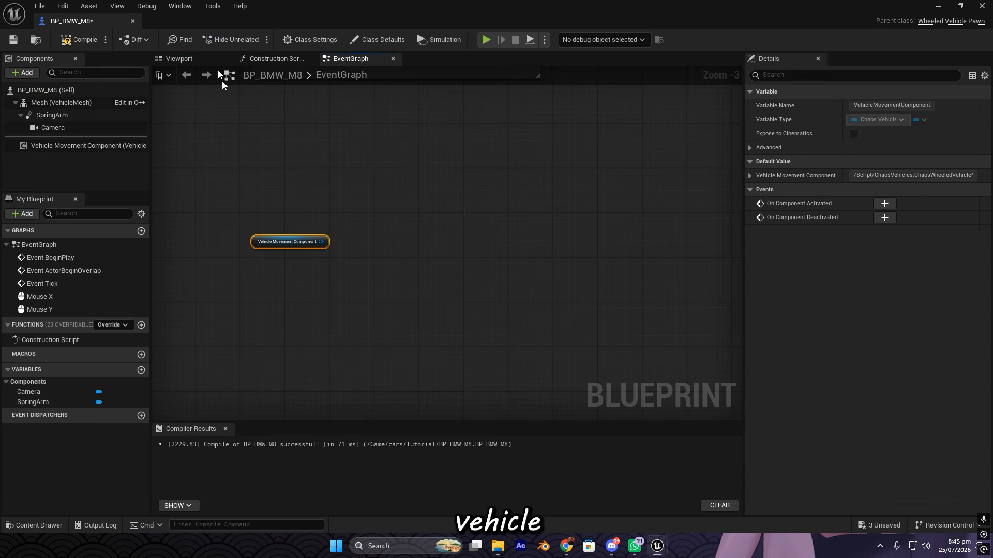
scroll(339, 282, "up", 3)
left_click_drag(359, 290, 363, 201)
scroll(355, 306, "down", 4)
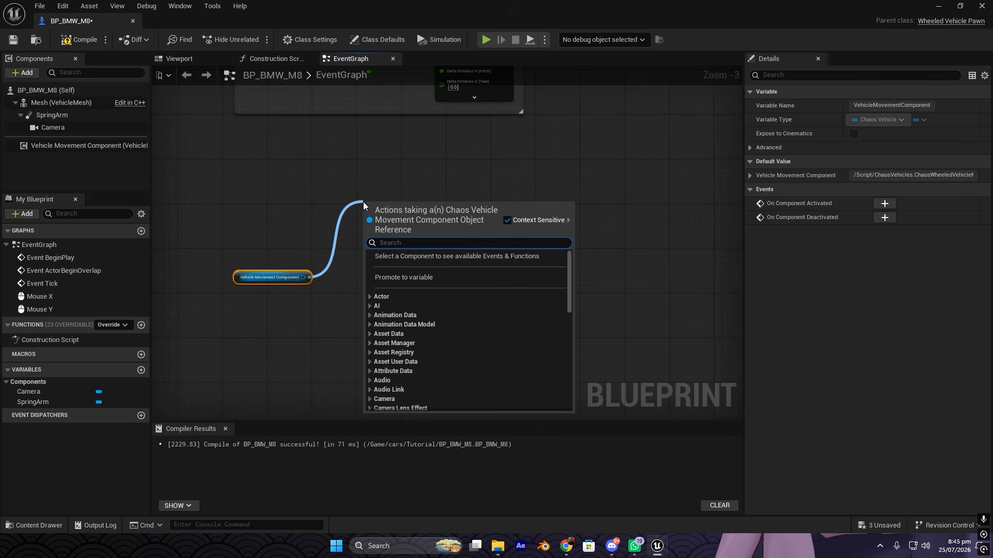
type("throttle")
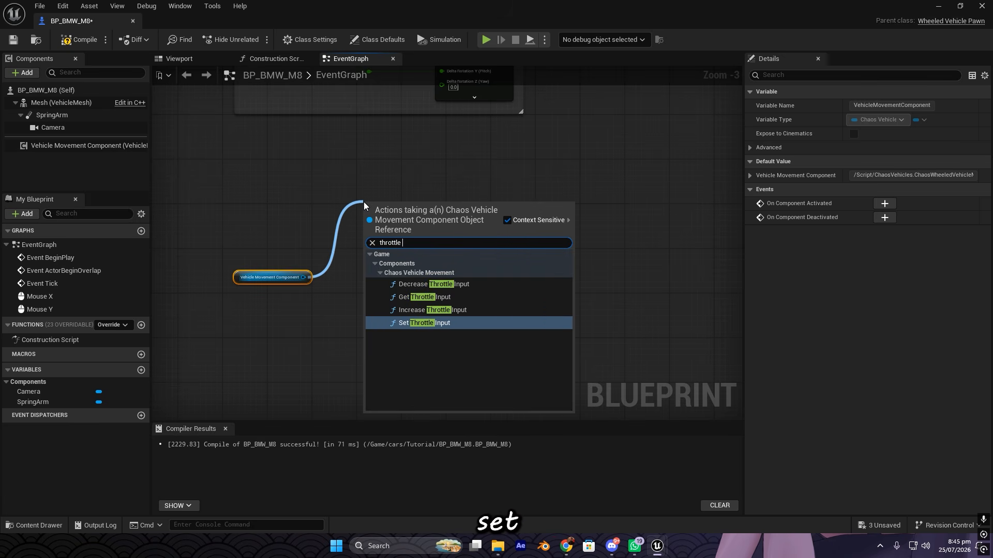
left_click(421, 326)
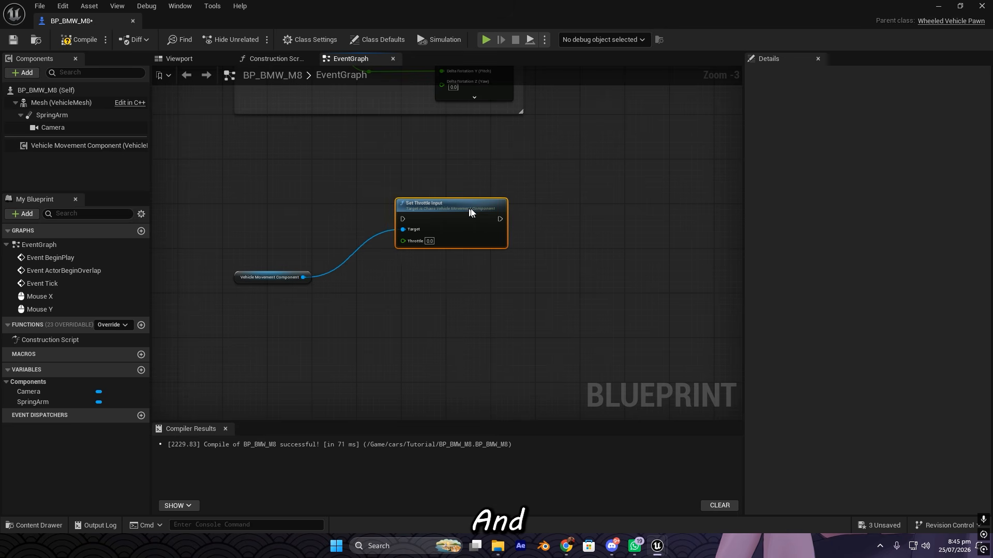
Step: Create a Set Brake Input node from the Vehicle Movement Component reference, placed below the Set Throttle Input node
left_click_drag(303, 277, 464, 333)
type("brake")
left_click(531, 243)
left_click_drag(305, 126, 411, 294)
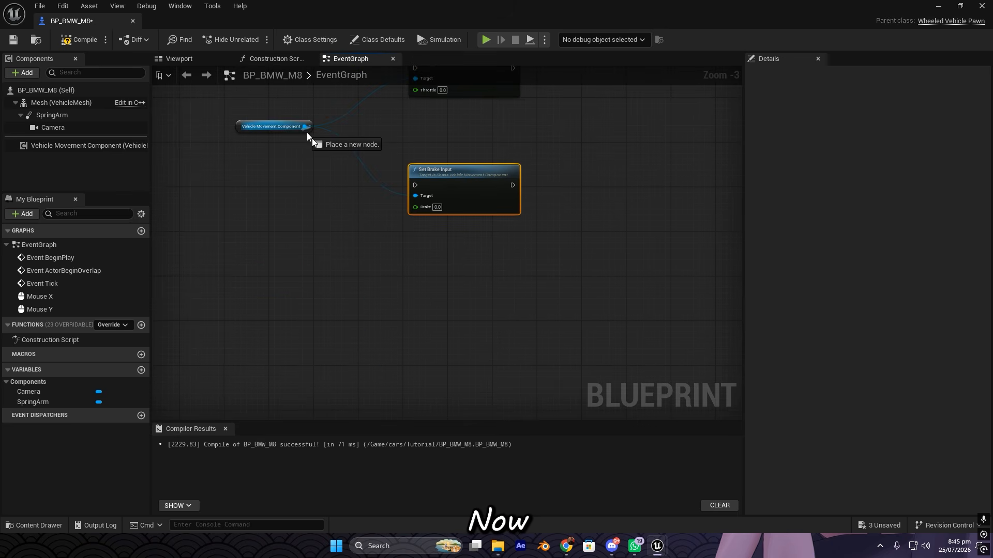
type("st")
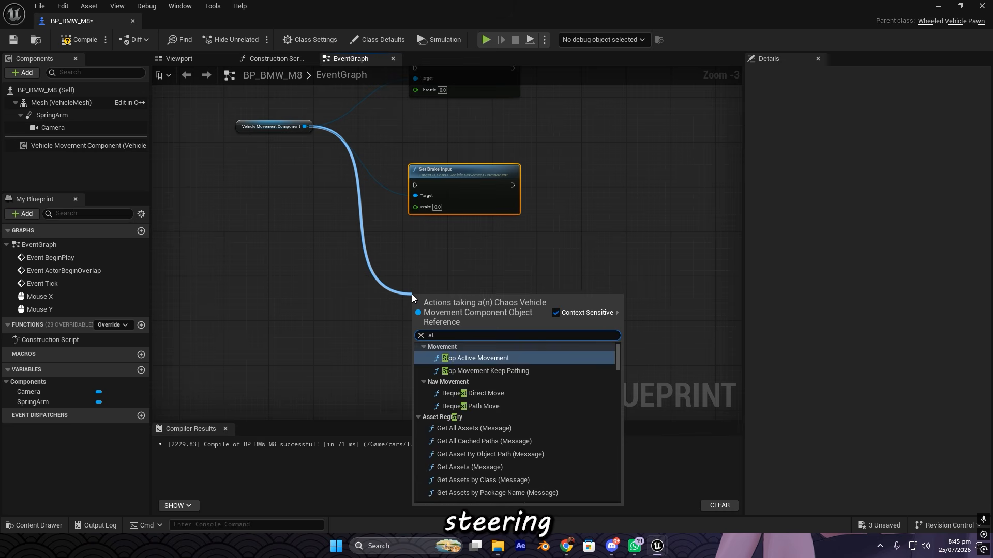
type("eer")
left_click(478, 376)
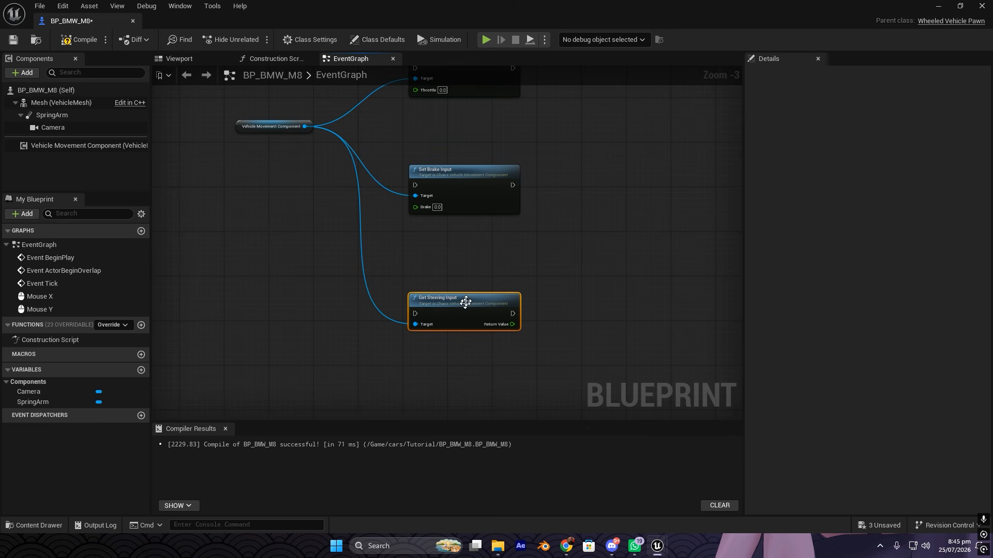
left_click_drag(466, 302, 468, 269)
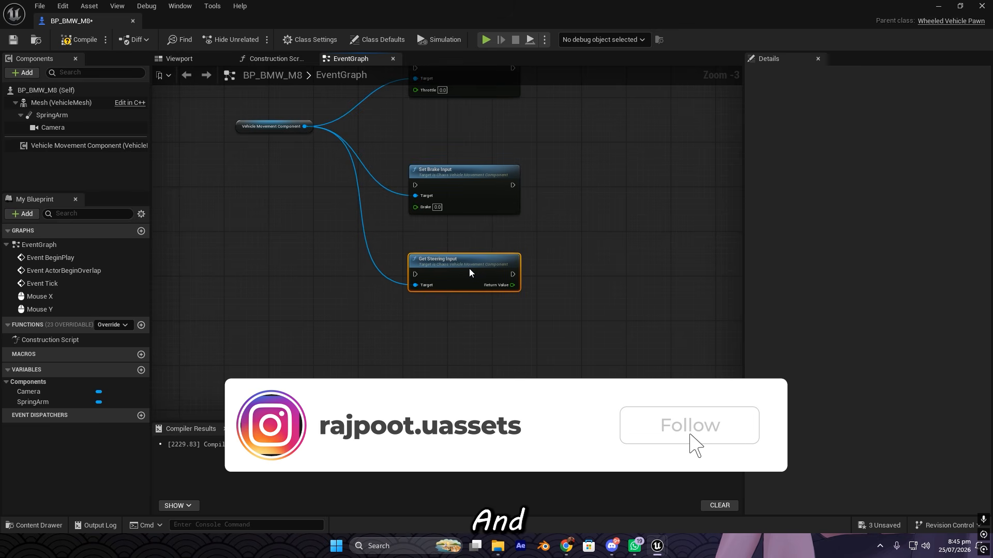
left_click(448, 172)
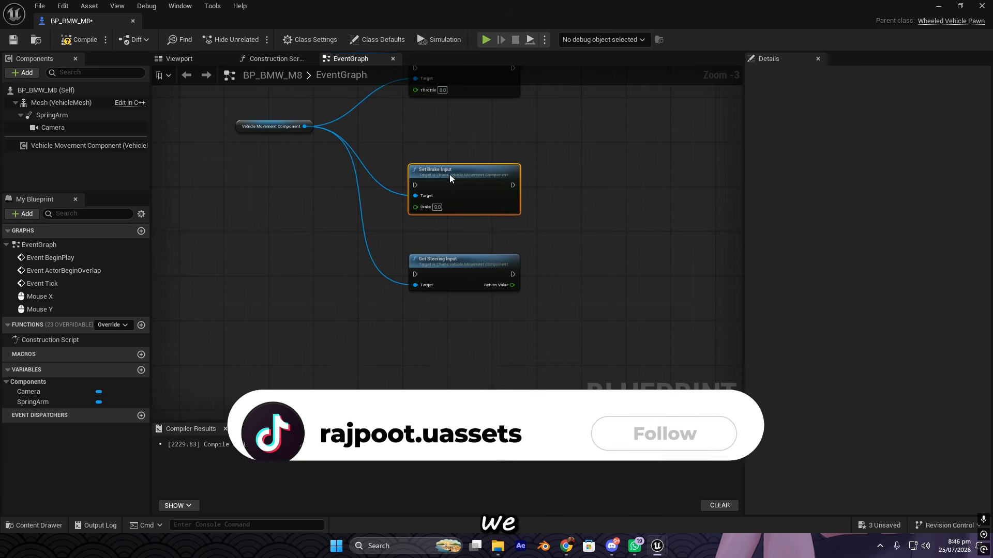
left_click_drag(304, 127, 418, 358)
left_click(356, 290)
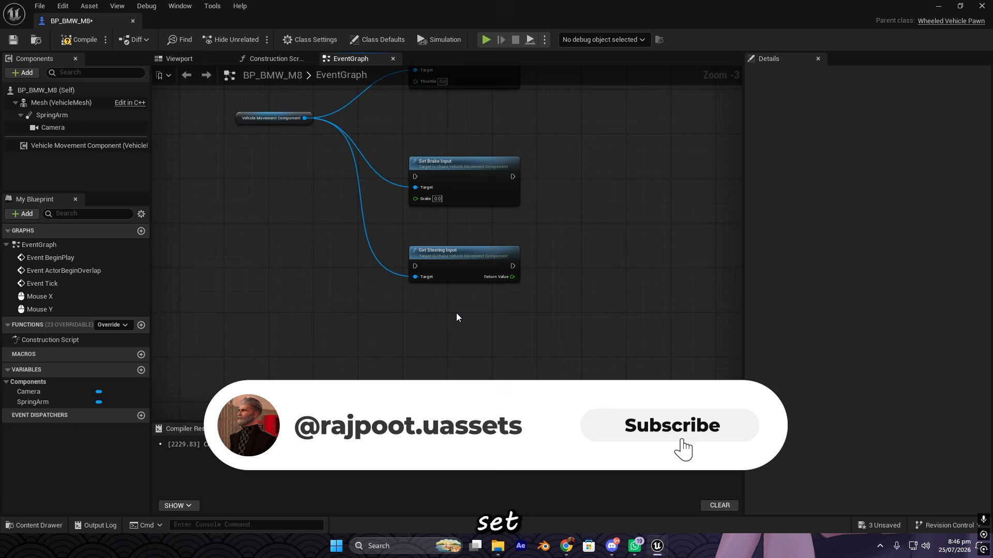
left_click(427, 249)
key("Delete")
Step: Create a Set Steering Input node from the Vehicle Movement Component reference, placed below the Set Brake Input node
left_click_drag(304, 118, 407, 267)
type("set s")
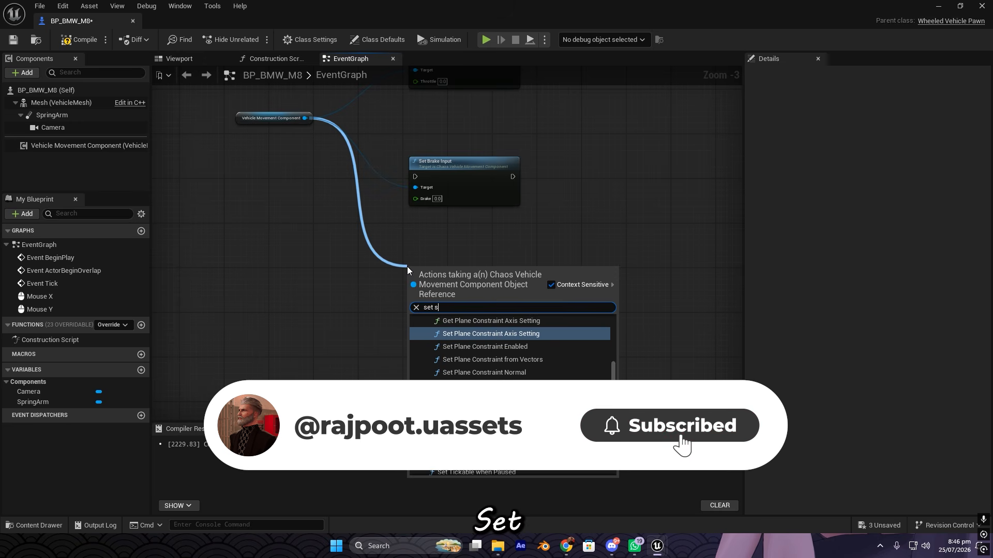
type("t")
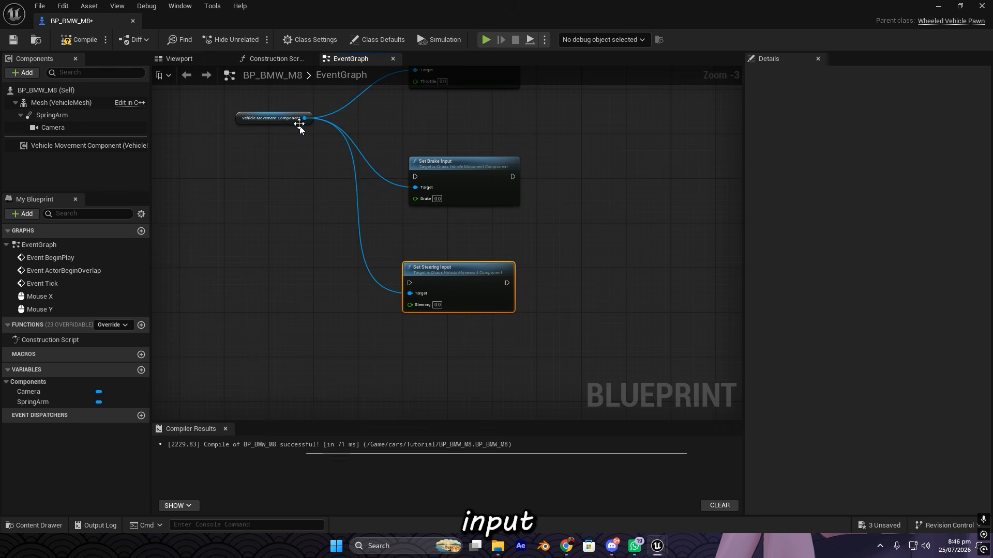
Step: Create a Set Handbrake Input node from the Vehicle Movement Component reference, placed below the Set Steering Input node
left_click_drag(304, 118, 409, 401)
type("set")
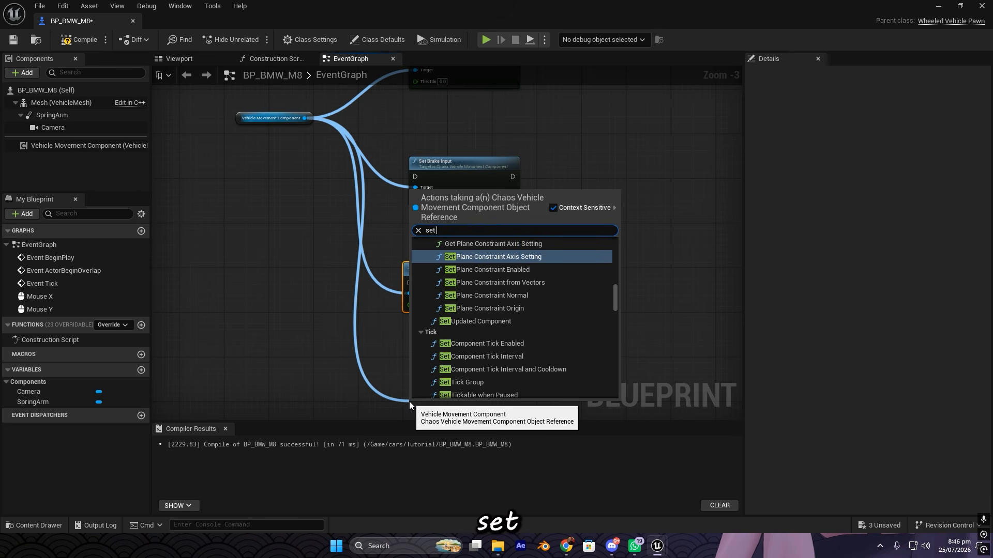
type("han")
left_click(493, 311)
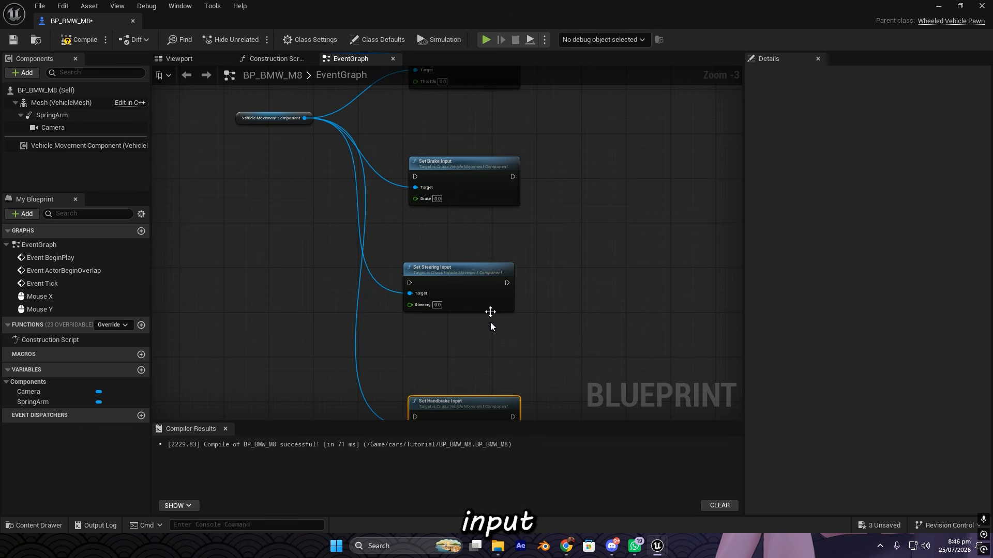
right_click_drag(478, 399, 461, 362)
scroll(475, 395, "down", 4)
scroll(460, 352, "up", 2)
scroll(403, 229, "up", 3)
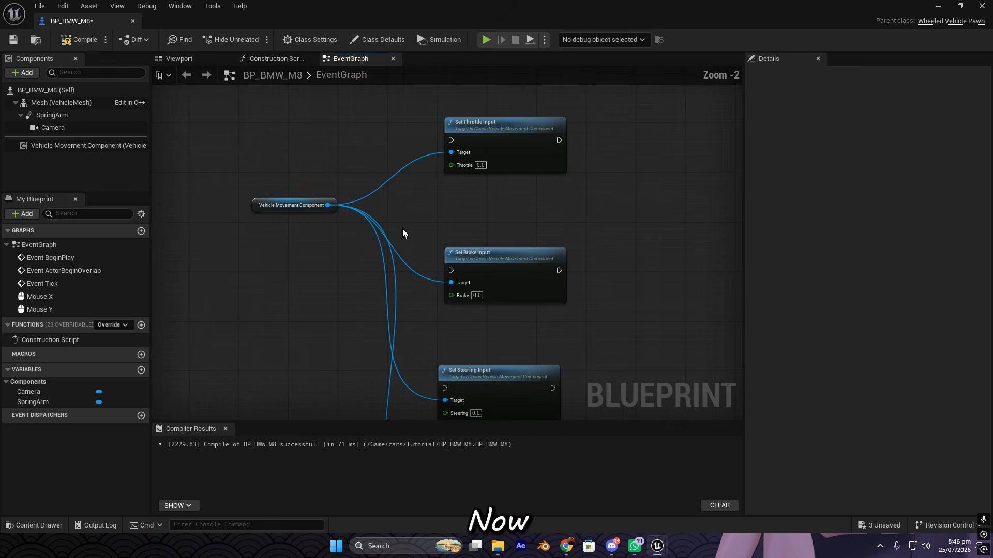
Step: Move the Vehicle Movement Component node farther from the input nodes and add reroute points on its throttle, brake and steering wires
scroll(376, 207, "down", 2)
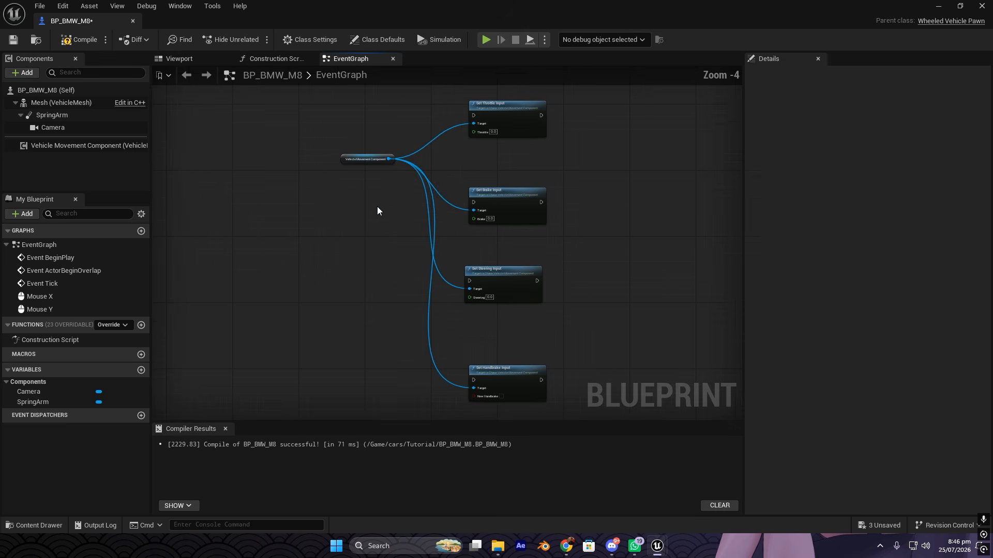
left_click(337, 158)
left_click_drag(333, 161, 226, 252)
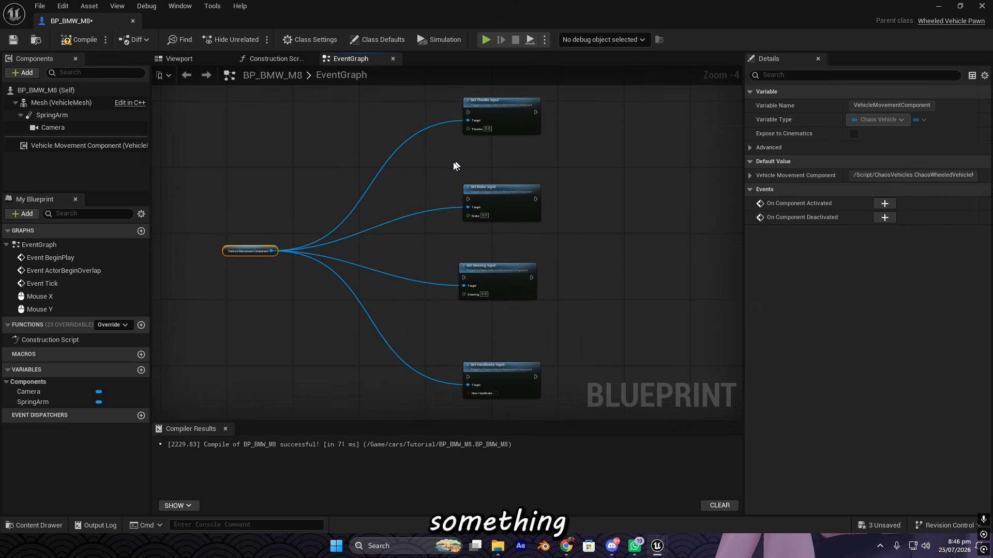
double_click(382, 169)
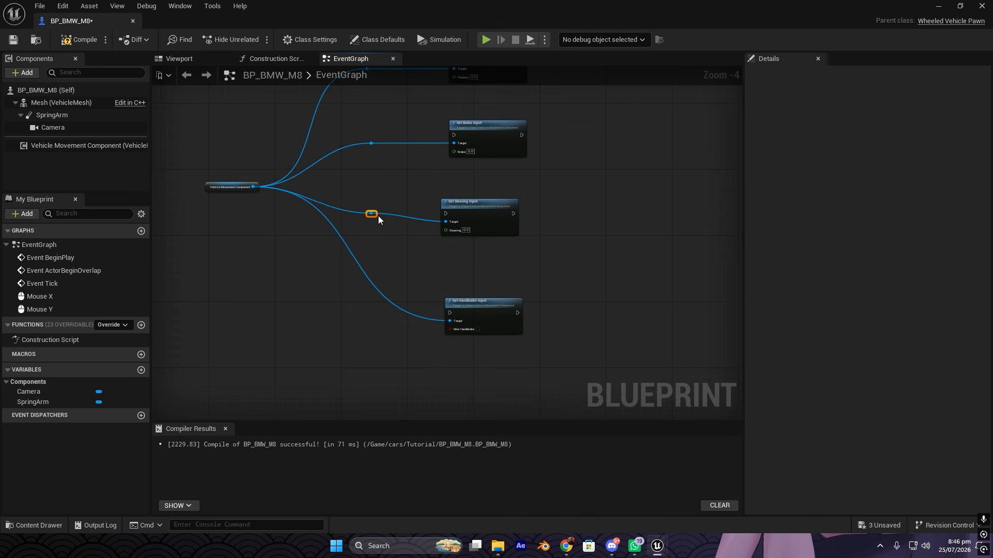
Step: Straighten the wire between the steering reroute point and Set Steering Input, and line the reroute point up with the brake one
left_click_drag(365, 183, 502, 207)
key("q")
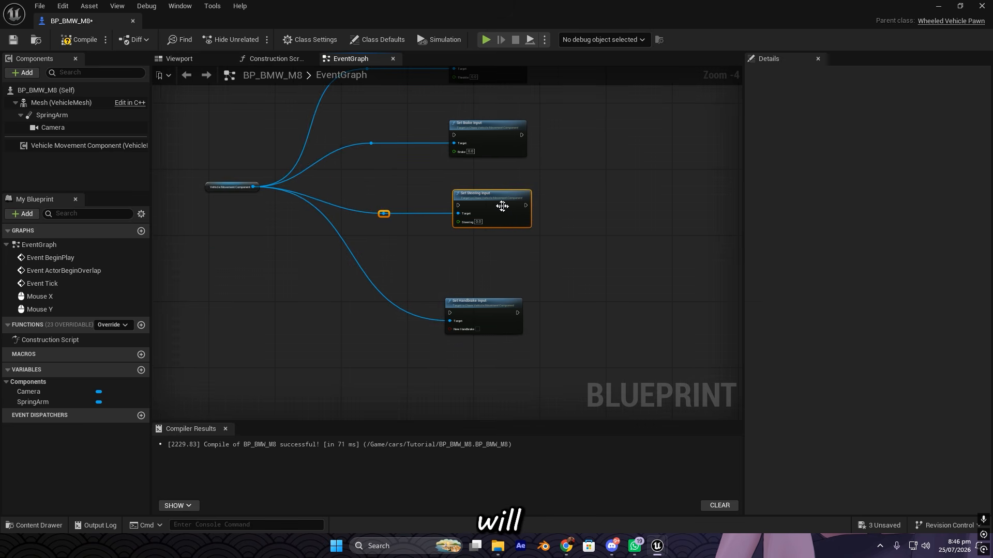
left_click_drag(414, 184, 347, 229)
key("Left")
key("Left")
key("Left")
key("Left")
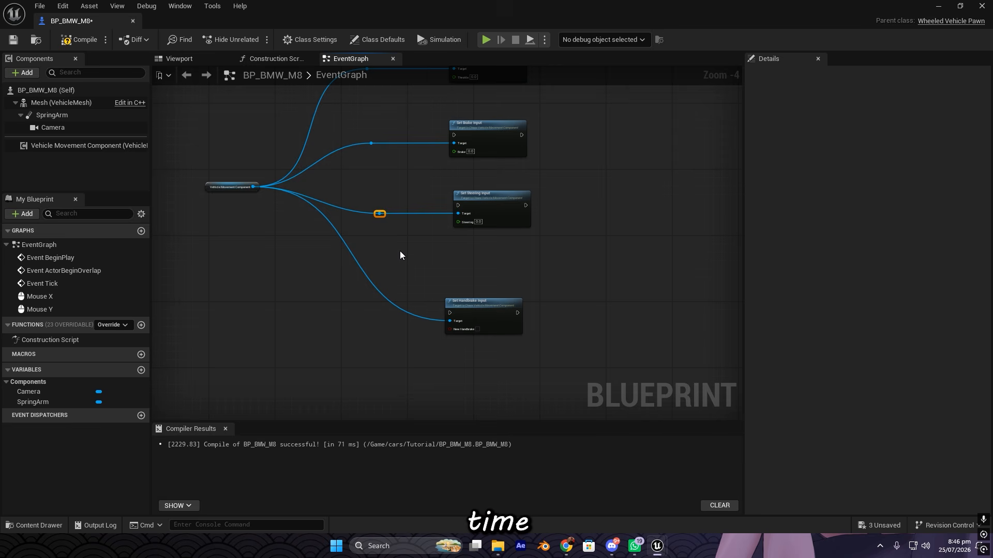
key("Right")
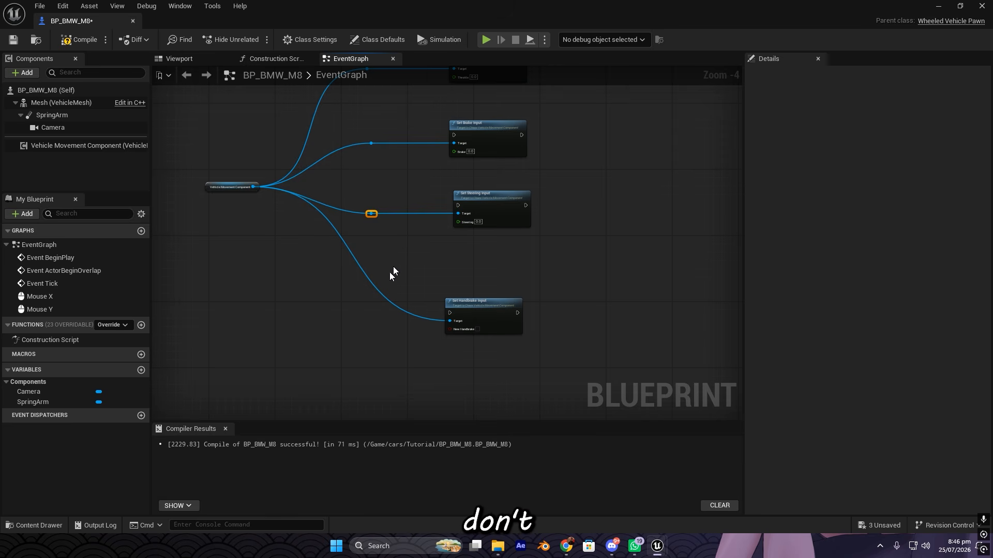
Step: Add an aligned reroute point on the handbrake wire and straighten its connection to Set Handbrake Input
double_click(379, 290)
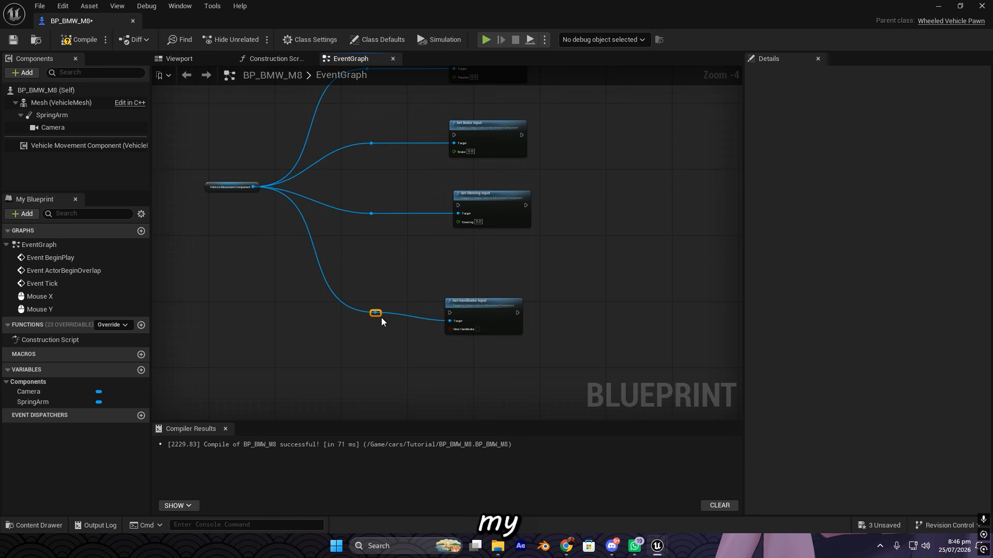
key("Down")
left_click_drag(373, 330, 499, 274)
key("q")
left_click_drag(500, 274, 503, 273)
Step: Compile the BP_BMW_M8 blueprint
right_click_drag(400, 214, 395, 337)
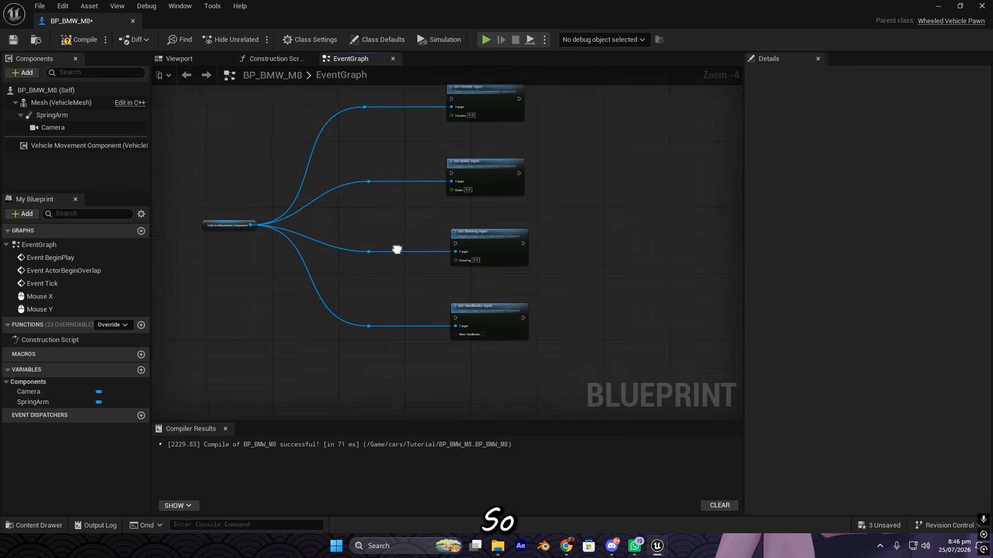
scroll(395, 337, "down", 2)
scroll(395, 337, "up", 1)
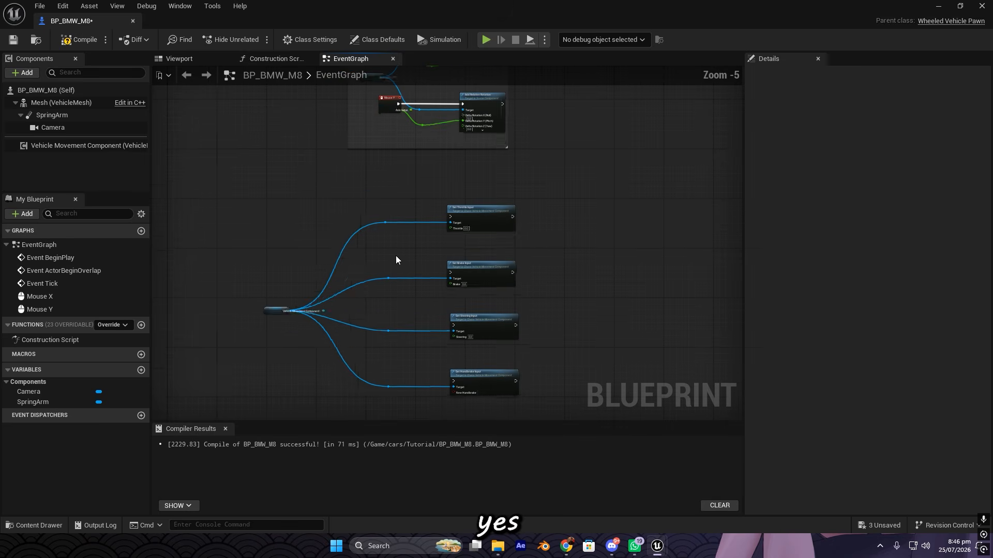
left_click(80, 39)
Step: Examine the Camera Settings mouse events and compare them with the throttle, brake and steering input nodes that lack events
right_click_drag(349, 246, 340, 207)
scroll(413, 217, "up", 2)
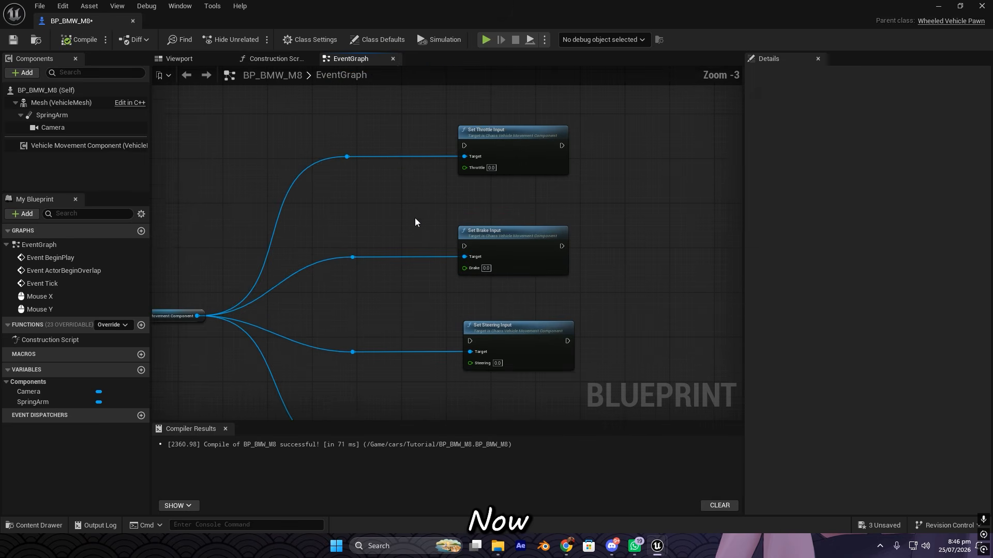
right_click_drag(389, 157, 426, 320)
right_click_drag(407, 221, 408, 377)
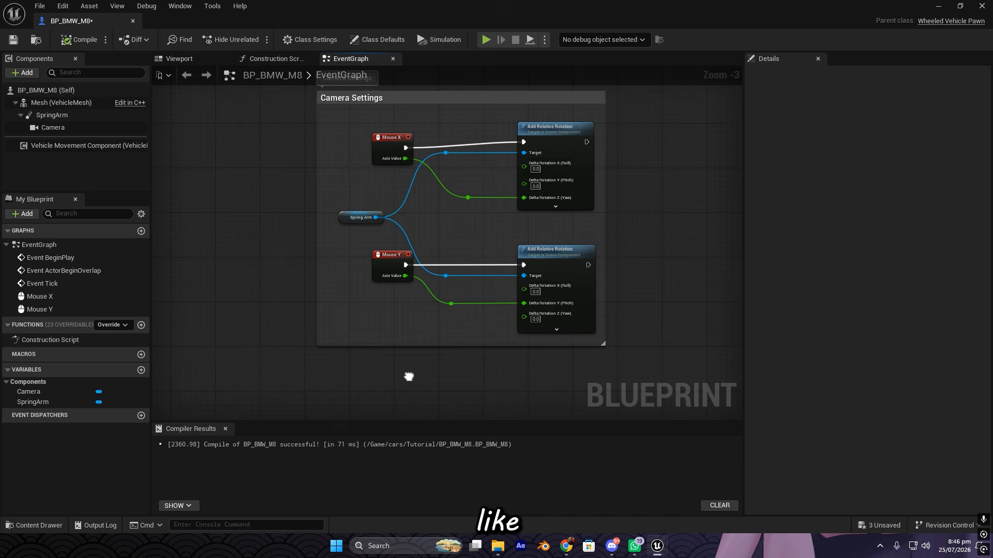
left_click(408, 141)
left_click(391, 256)
left_click(540, 252)
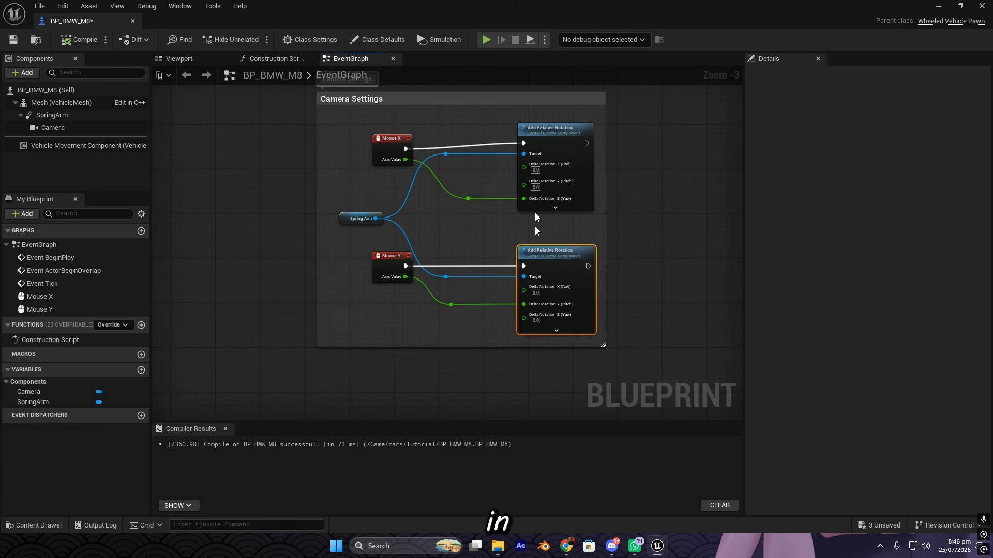
right_click_drag(513, 275, 509, 114)
right_click_drag(504, 321, 498, 166)
left_click(498, 166)
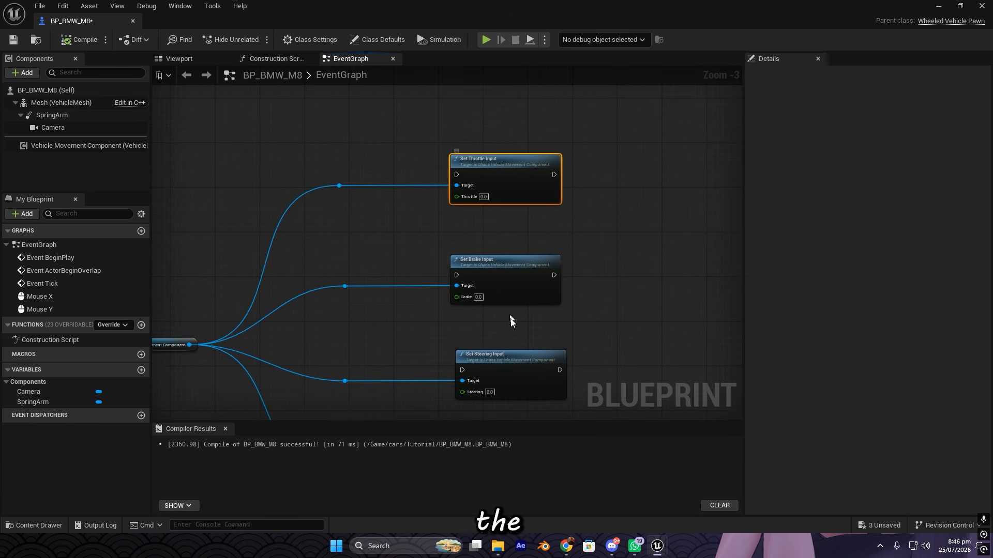
left_click(505, 290)
right_click_drag(508, 348, 496, 224)
left_click(501, 237)
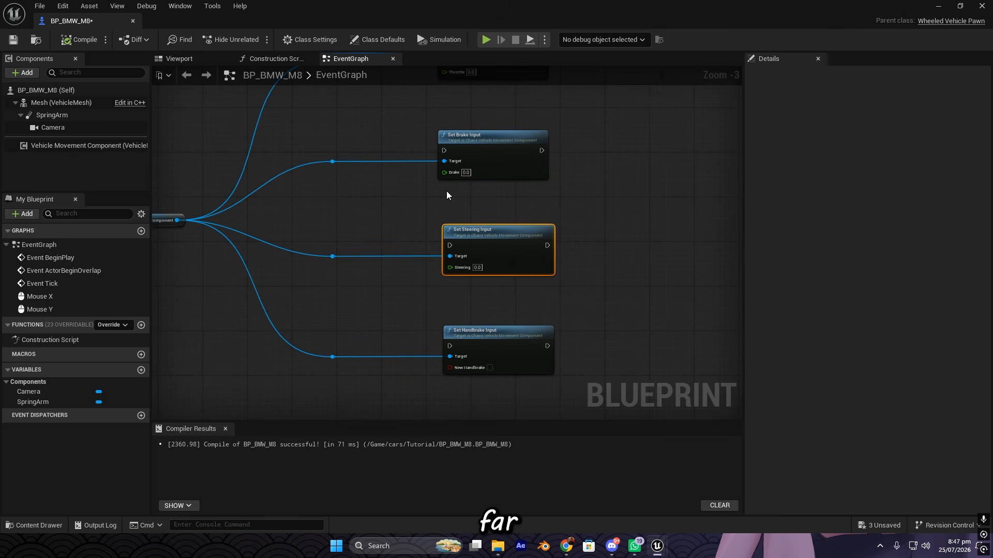
right_click_drag(447, 195, 471, 298)
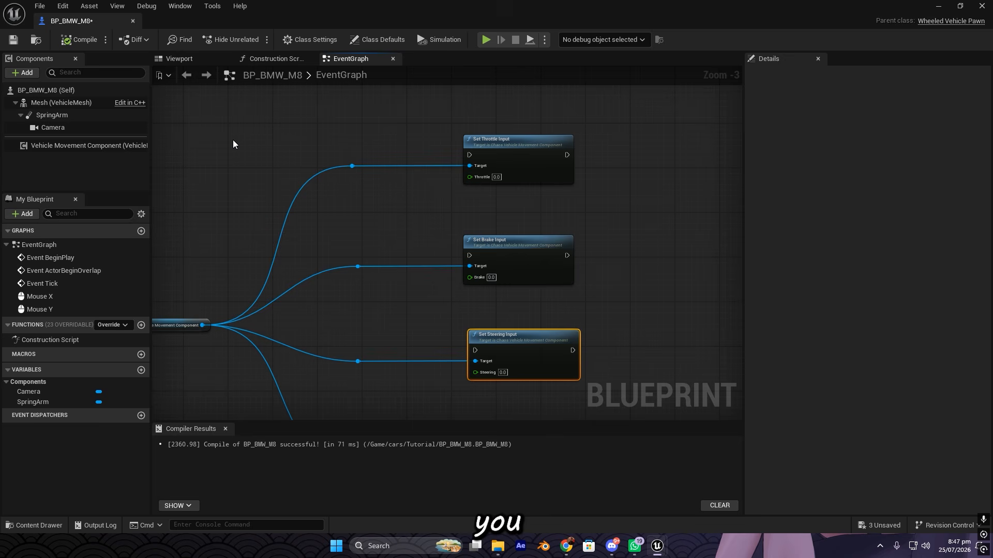
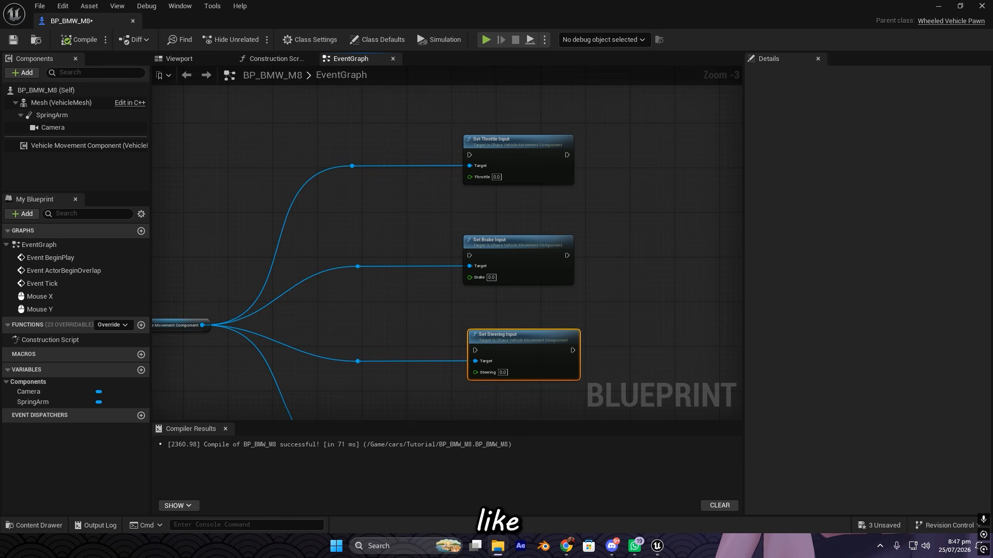
Step: Switch to File Explorer, examine the DefaultInput.ini file in the tota project's Config folder, and return to the blueprint
left_click_drag(0, 119, 423, 77)
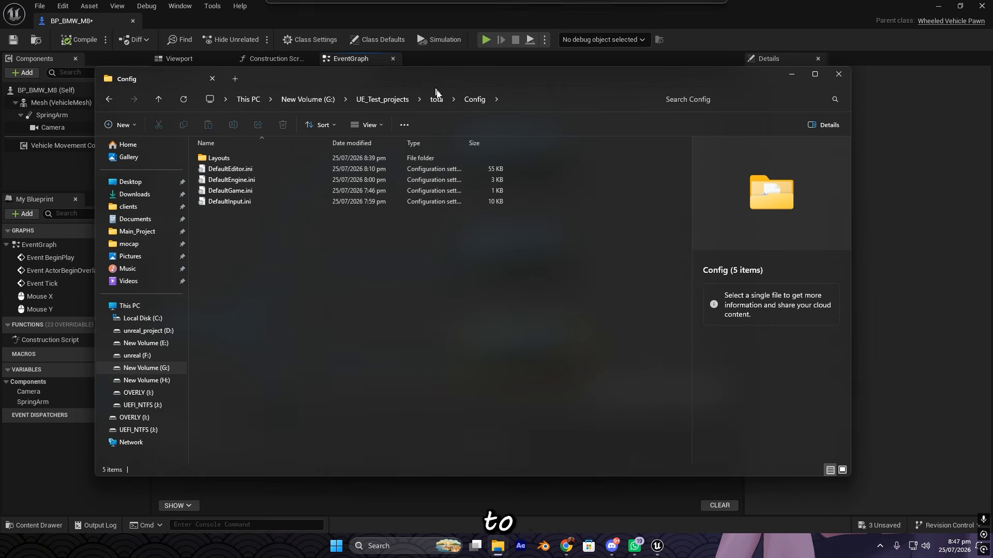
left_click(437, 99)
mouse_move(292, 253)
left_mouse_down()
mouse_move(279, 191)
mouse_move(306, 264)
left_mouse_up()
double_click(271, 161)
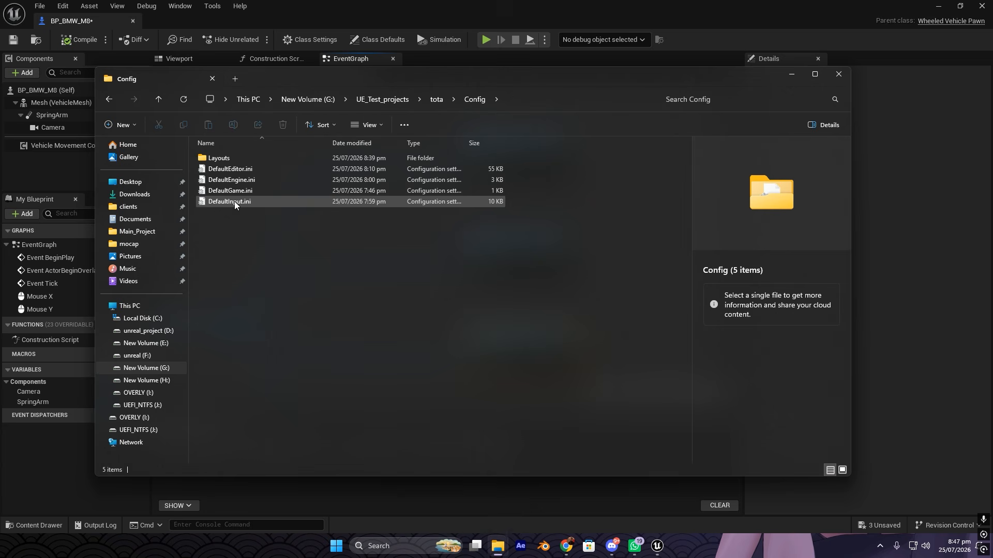
left_click(234, 201)
left_click(457, 229)
left_click_drag(457, 229, 412, 207)
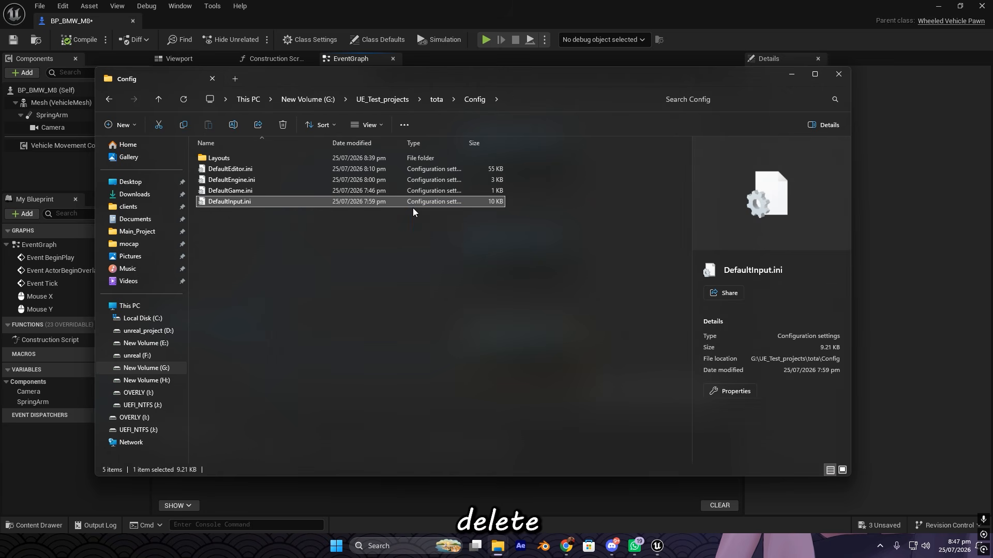
left_click(346, 254)
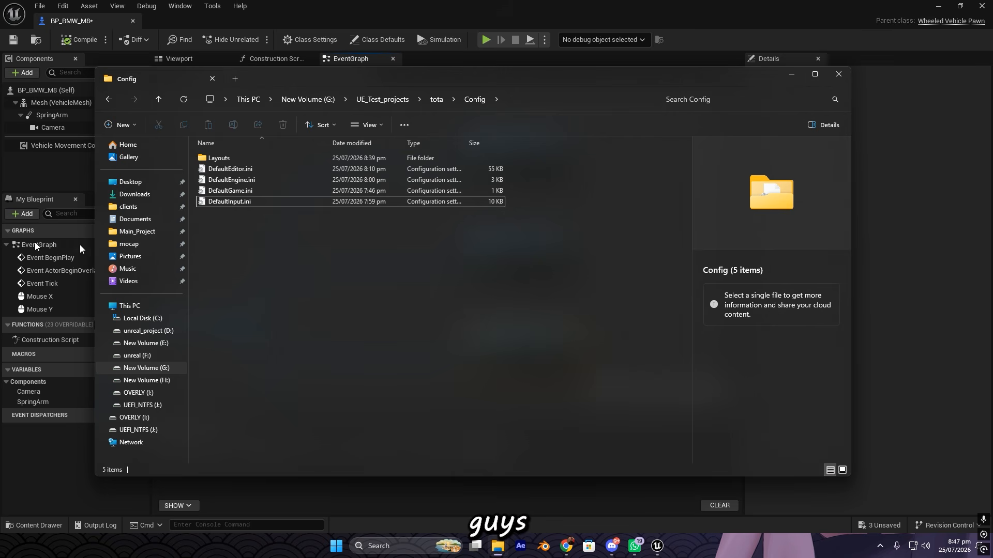
left_click(254, 202)
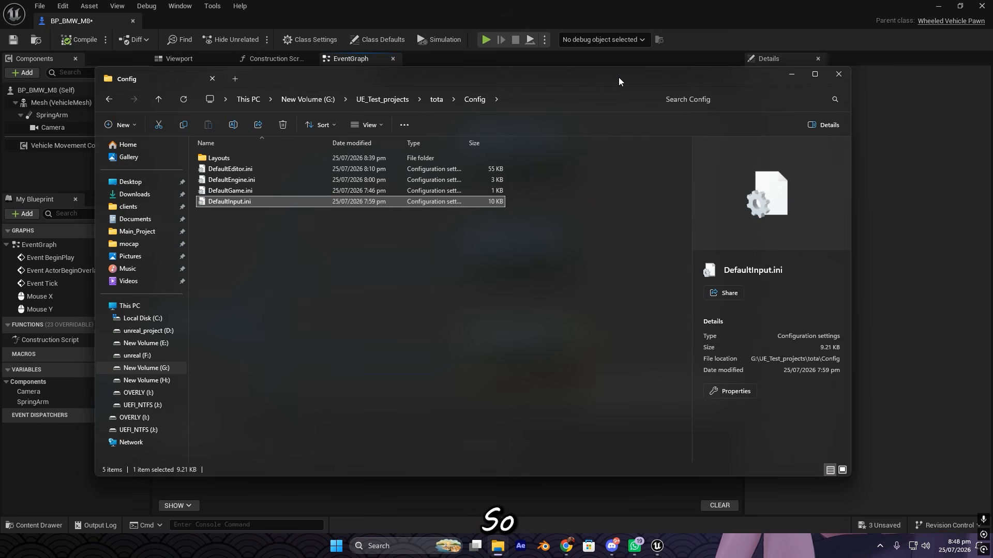
left_click_drag(616, 77, 0, 124)
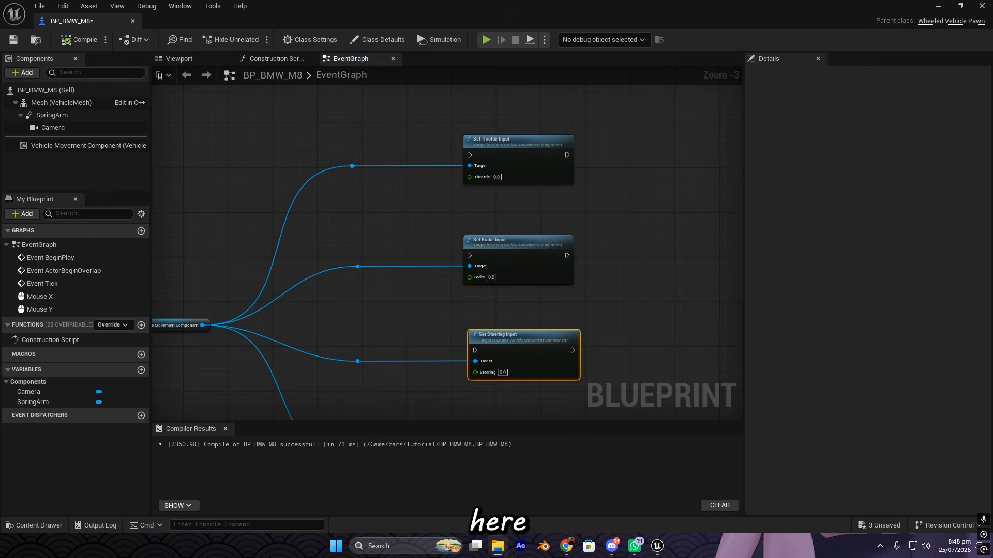
Step: Add the Throttle axis event and connect its execution and Axis Value outputs to Set Throttle Input
right_click_drag(386, 208, 418, 136)
right_click_drag(427, 207, 402, 231)
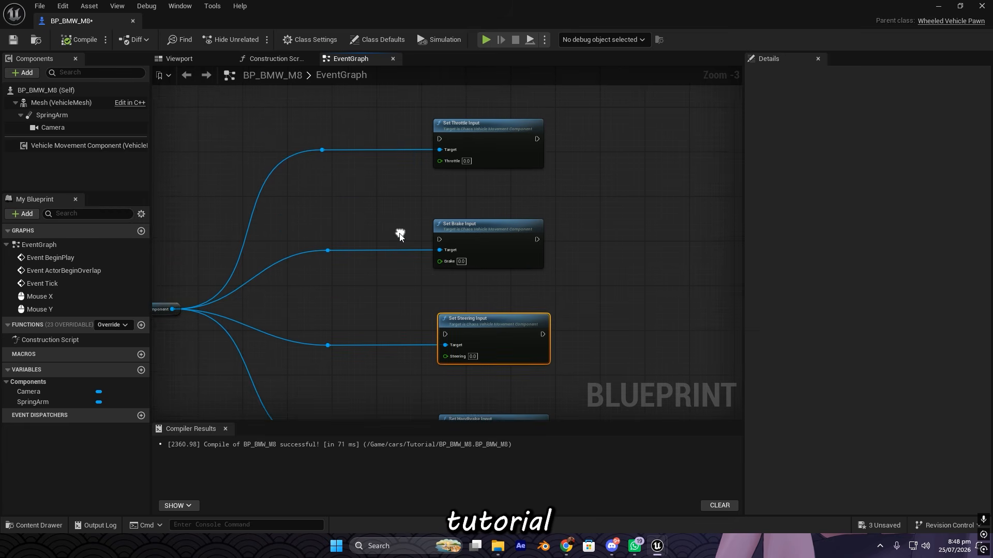
scroll(384, 179, "up", 3)
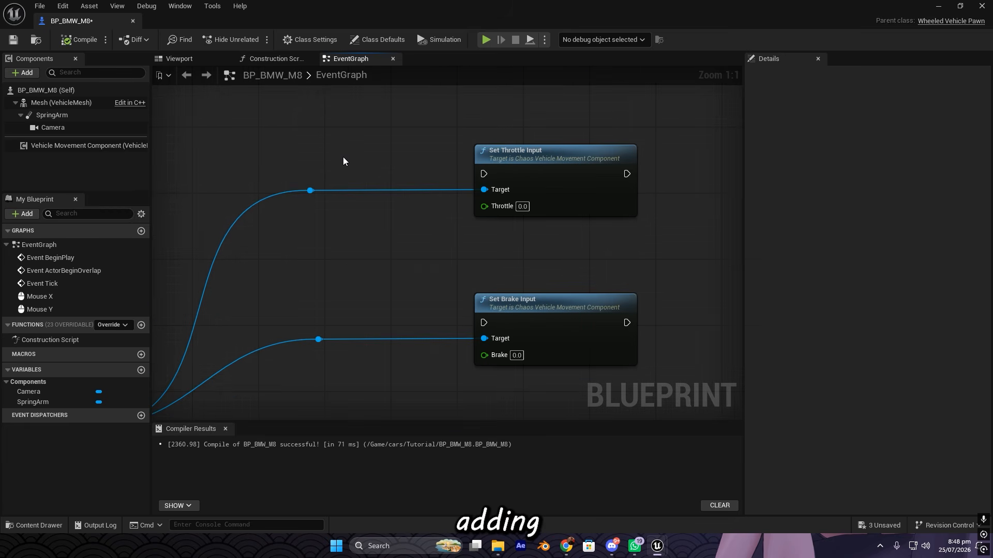
right_click(343, 158)
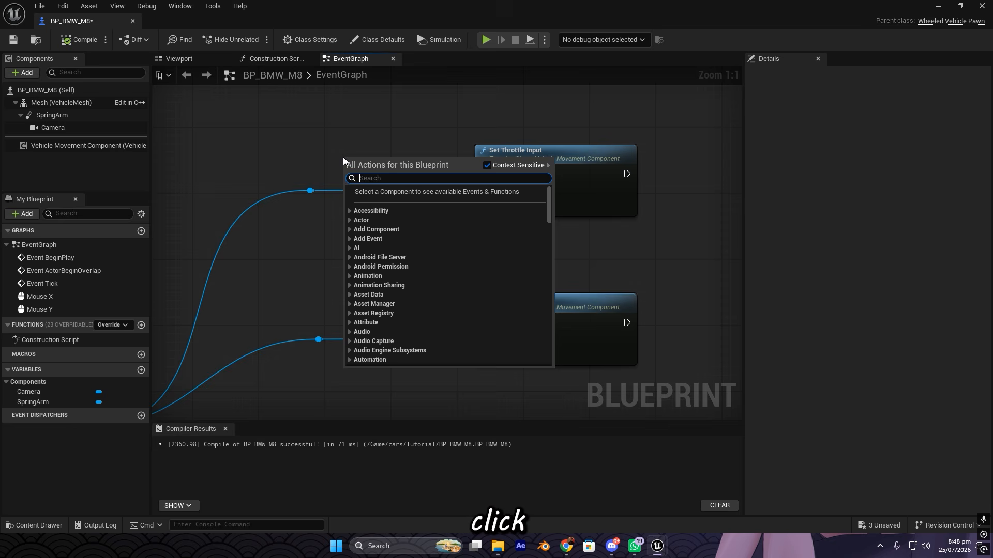
type("throttle")
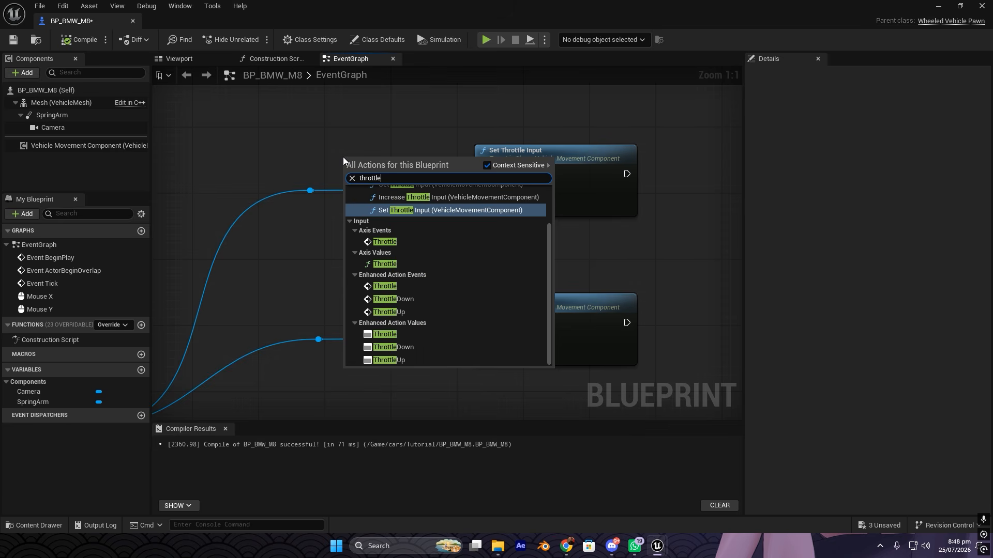
left_click(388, 242)
left_click_drag(381, 166, 484, 174)
left_click_drag(400, 190, 484, 206)
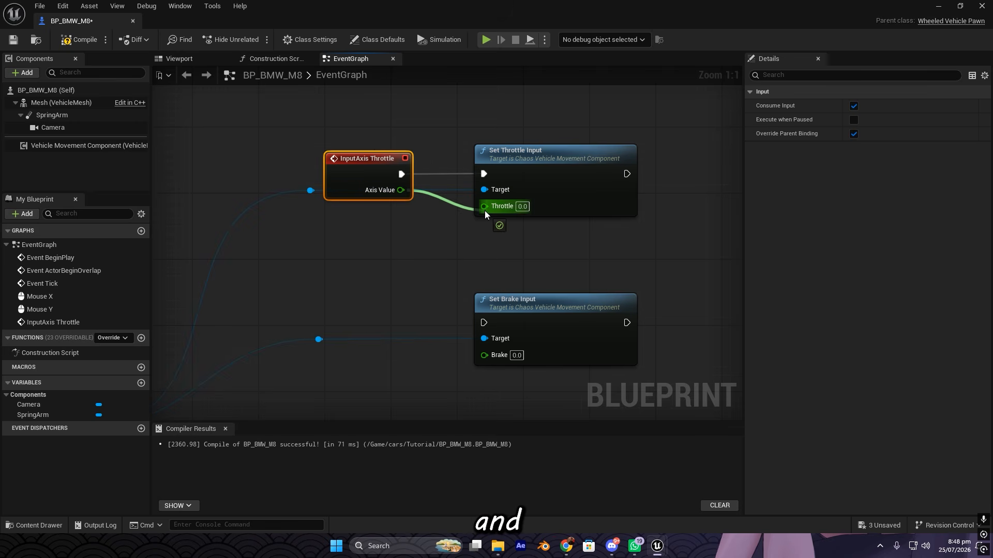
Step: Add the Brake axis event and connect its execution and Axis Value outputs to Set Brake Input
right_click_drag(415, 252, 363, 160)
right_click(352, 181)
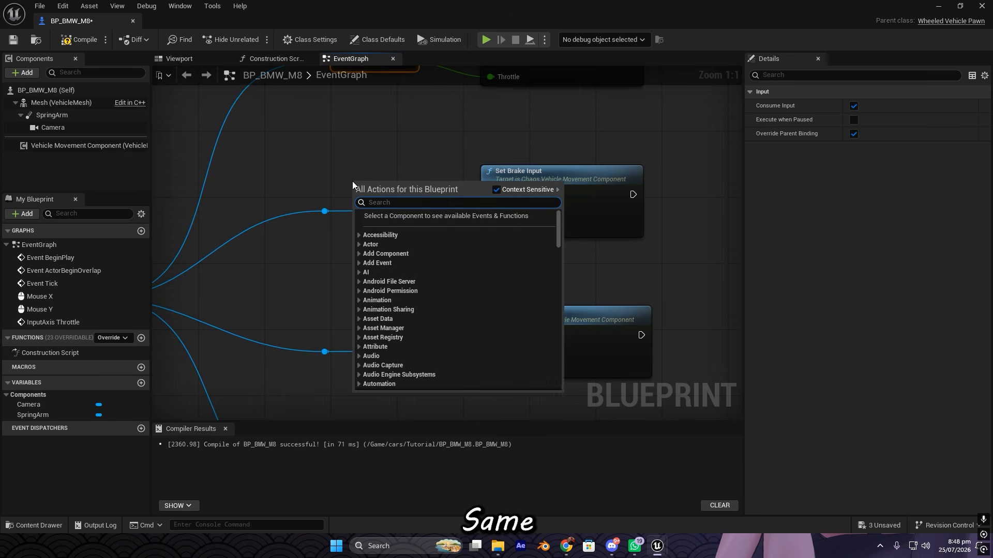
type("brake")
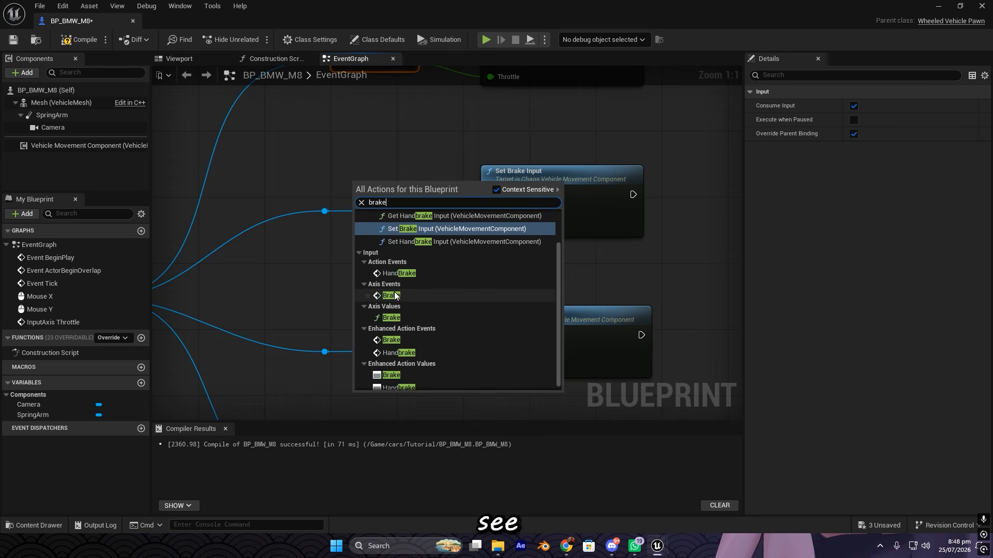
left_click(391, 295)
left_click_drag(417, 203, 491, 197)
left_click_drag(418, 219, 490, 227)
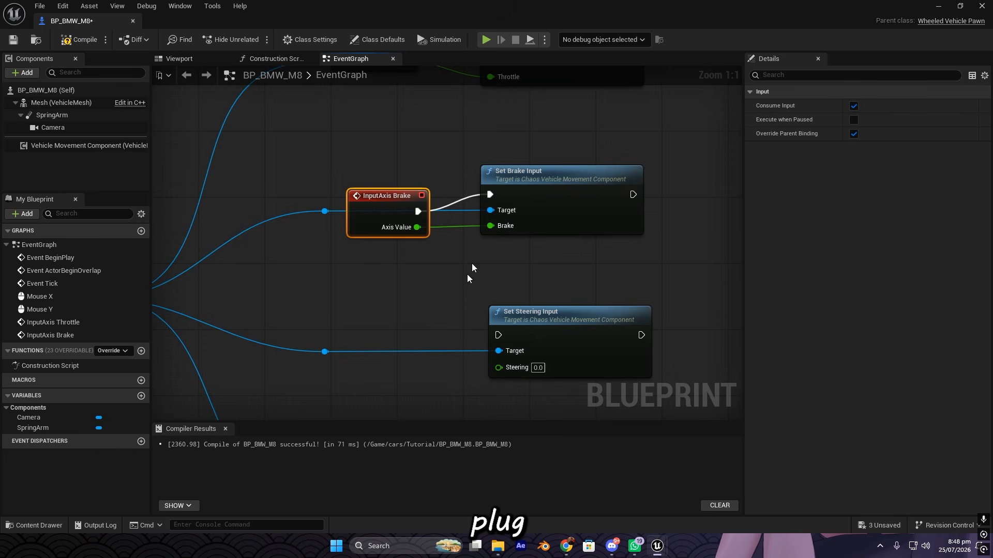
Step: Add the Steering axis event and connect its execution and Axis Value outputs to Set Steering Input
right_click_drag(470, 270, 433, 128)
right_click(344, 153)
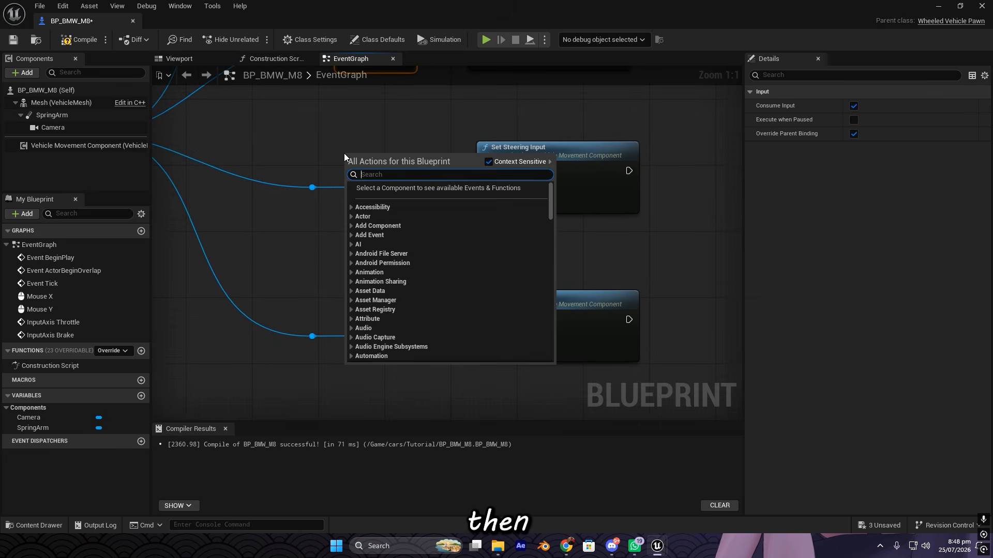
type("steer")
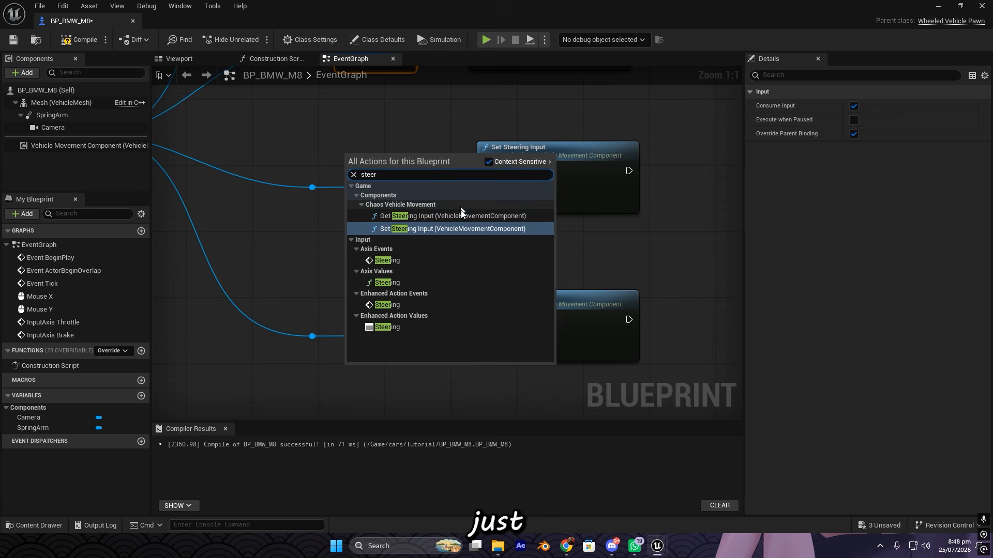
left_click(398, 259)
mouse_move(429, 173)
left_mouse_down()
mouse_move(450, 171)
mouse_move(413, 173)
left_mouse_up()
left_click_drag(406, 171, 467, 173)
left_click_drag(405, 186, 511, 203)
Step: Add the HandBrake action event beside the Set Handbrake Input node and connect its Pressed output to that node's execution input
right_click_drag(335, 322, 350, 222)
right_click(351, 222)
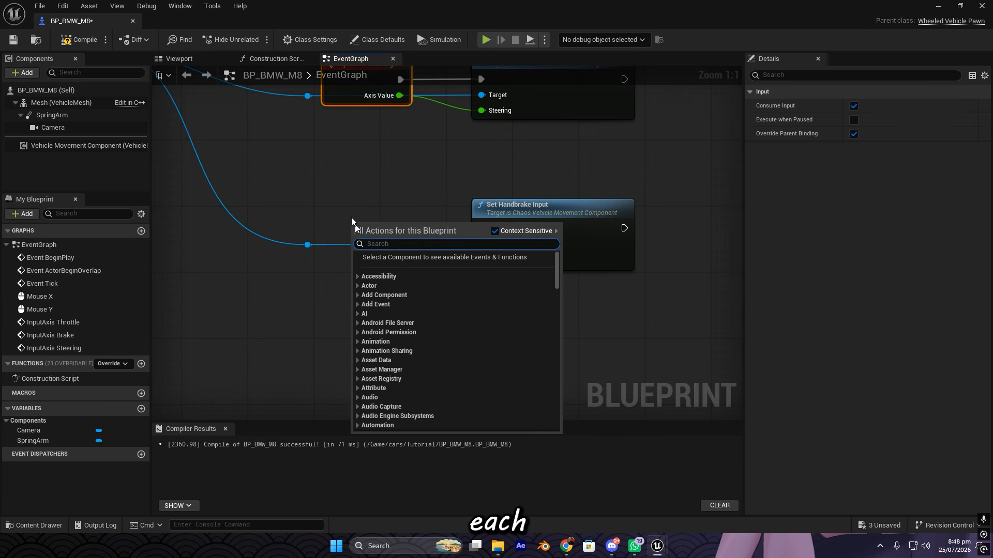
type("handbrak")
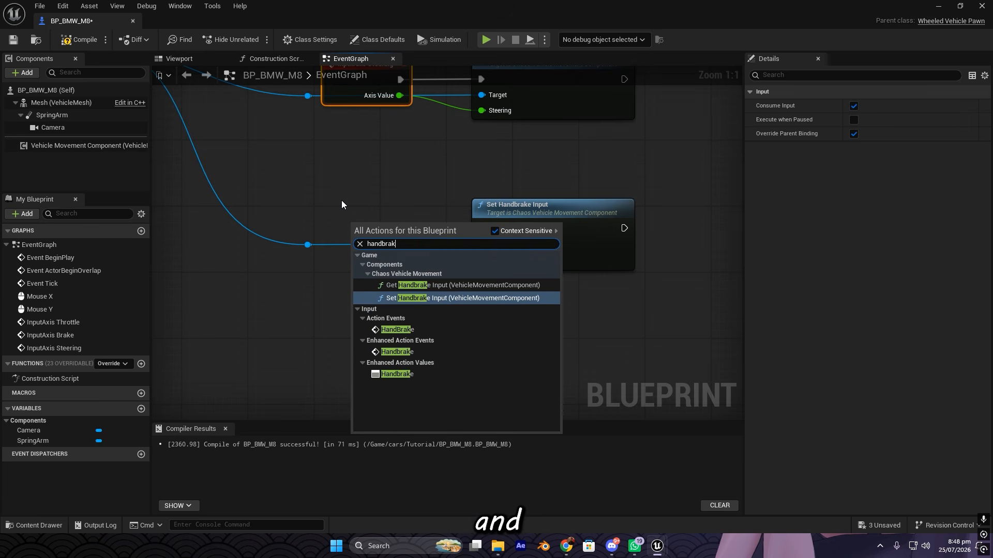
left_click(398, 329)
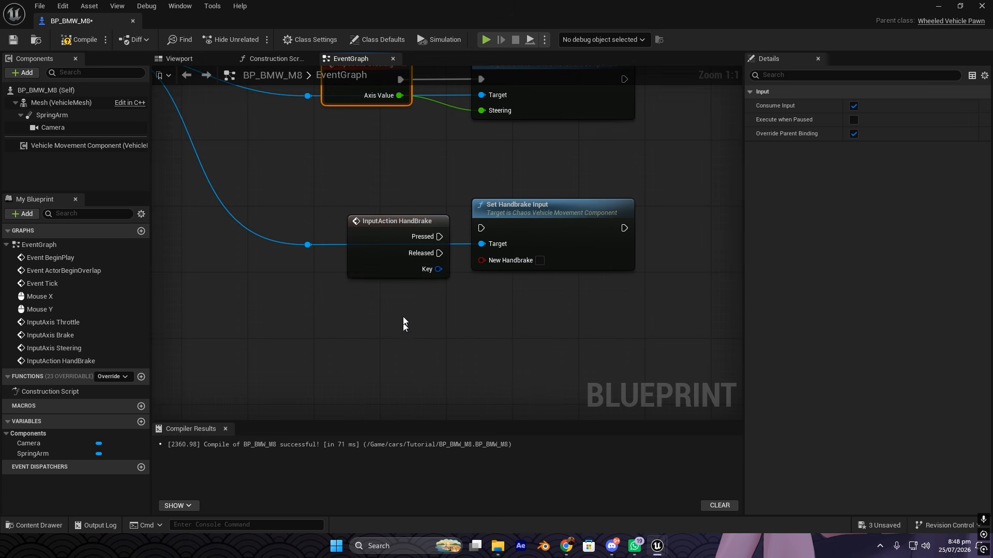
left_click_drag(401, 235, 150, 269)
scroll(390, 227, "down", 2)
scroll(377, 284, "down", 1)
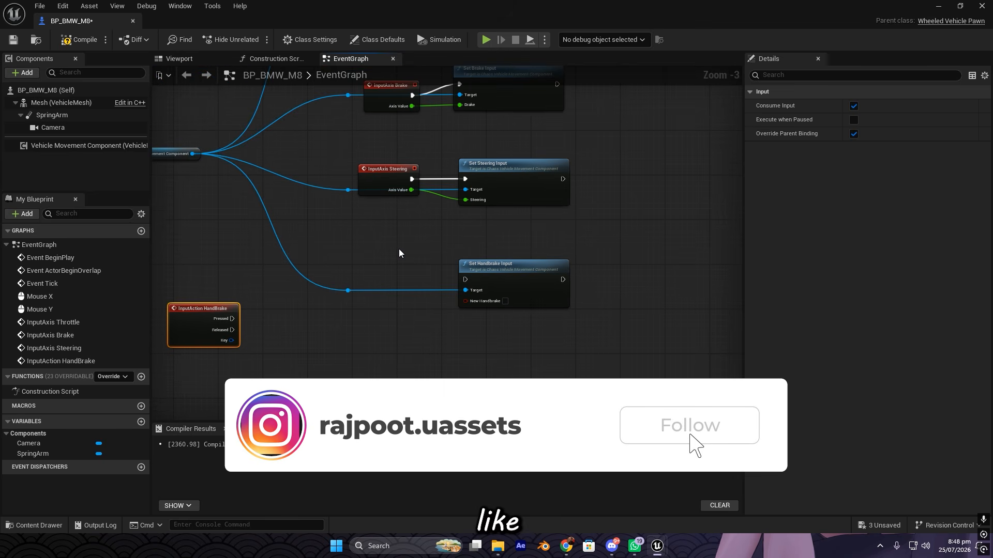
right_click_drag(463, 220, 461, 257)
left_click_drag(366, 244, 382, 248)
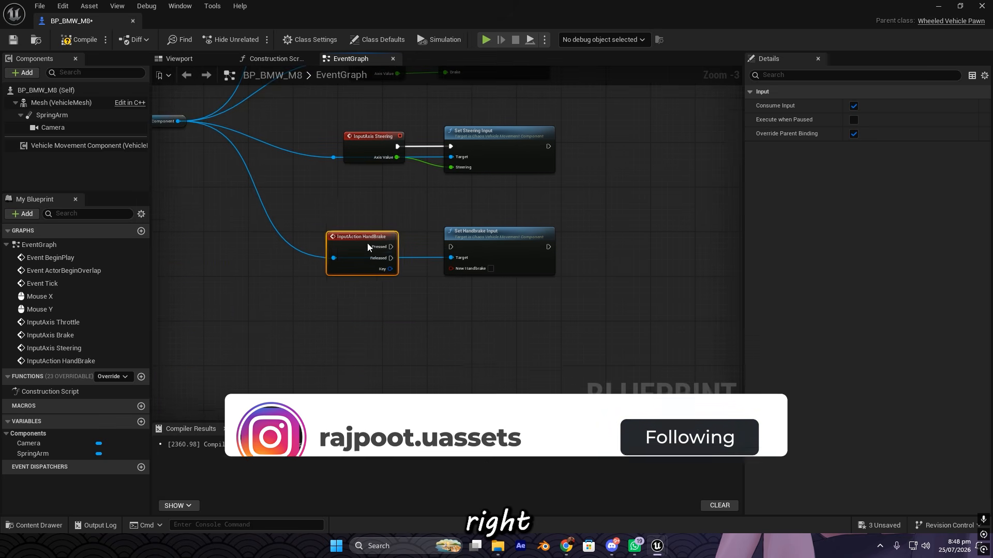
scroll(408, 254, "up", 3)
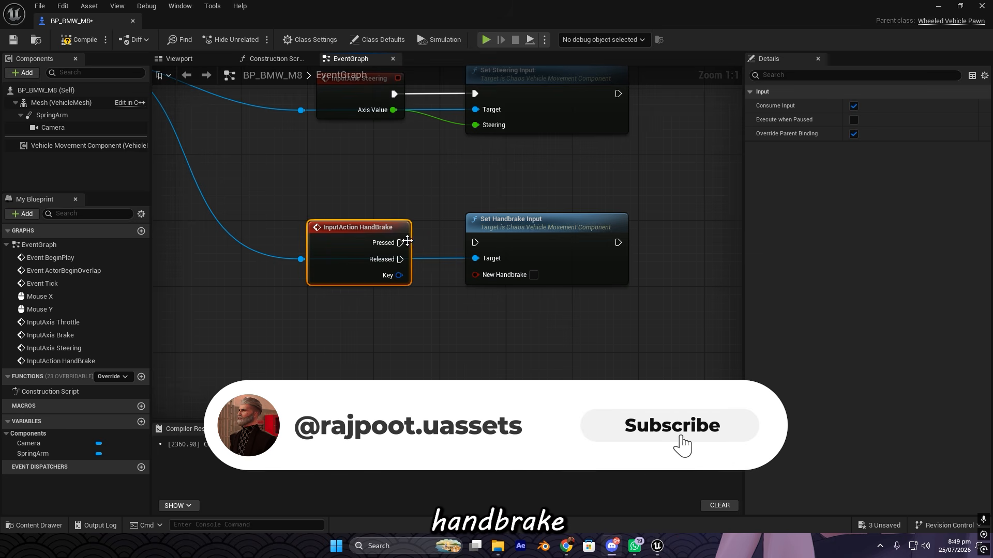
left_click_drag(401, 243, 475, 242)
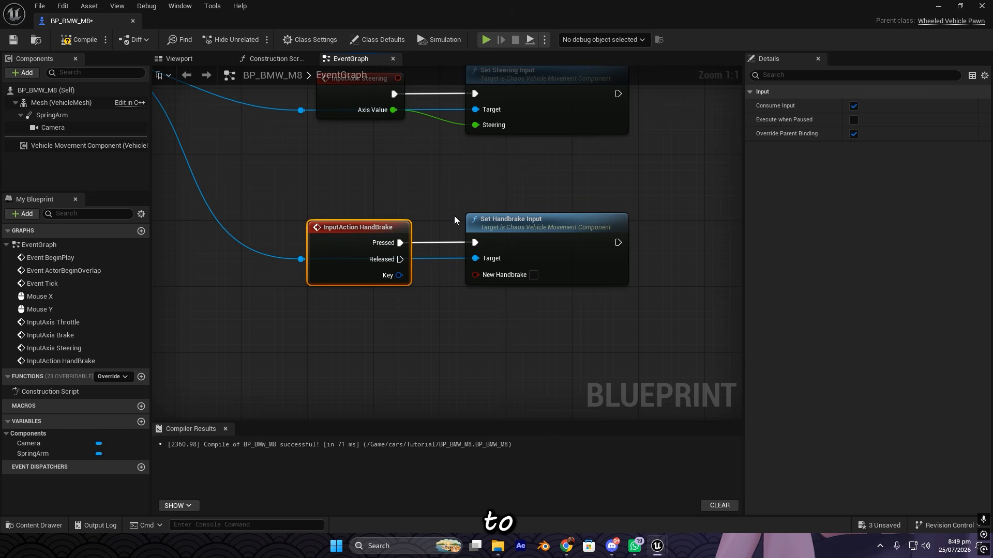
Step: Duplicate the Set Handbrake Input node below the original and connect the Vehicle Movement Component reference to the copy's Target
left_click(541, 227)
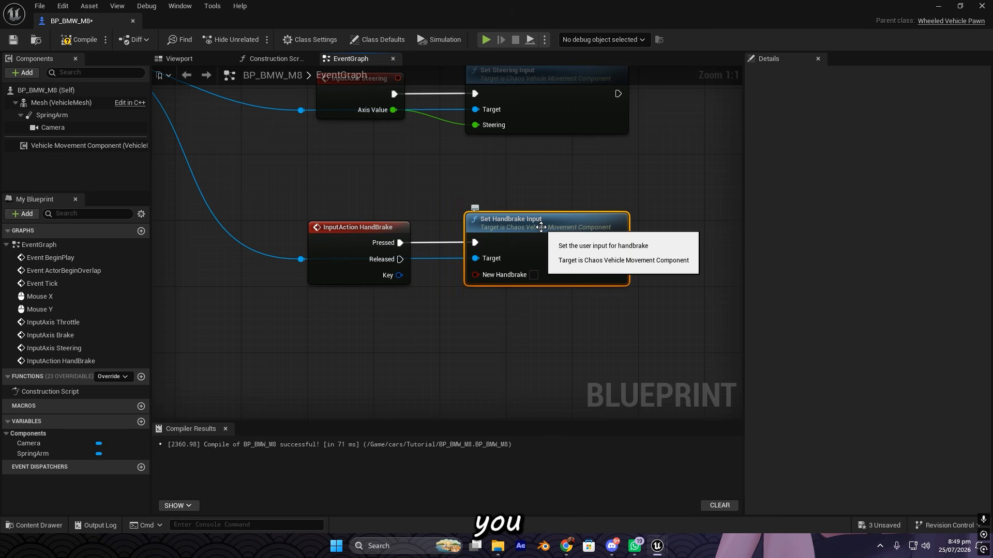
key("ctrl+c")
key("ctrl+v")
left_click_drag(584, 324, 536, 350)
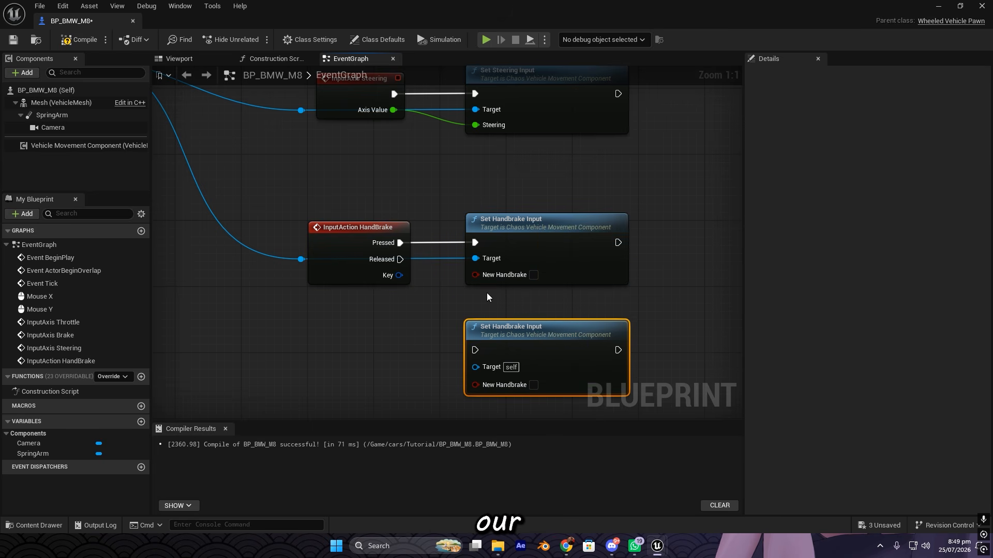
scroll(487, 297, "down", 2)
left_click_drag(536, 308, 232, 217)
right_click_drag(311, 353, 342, 111)
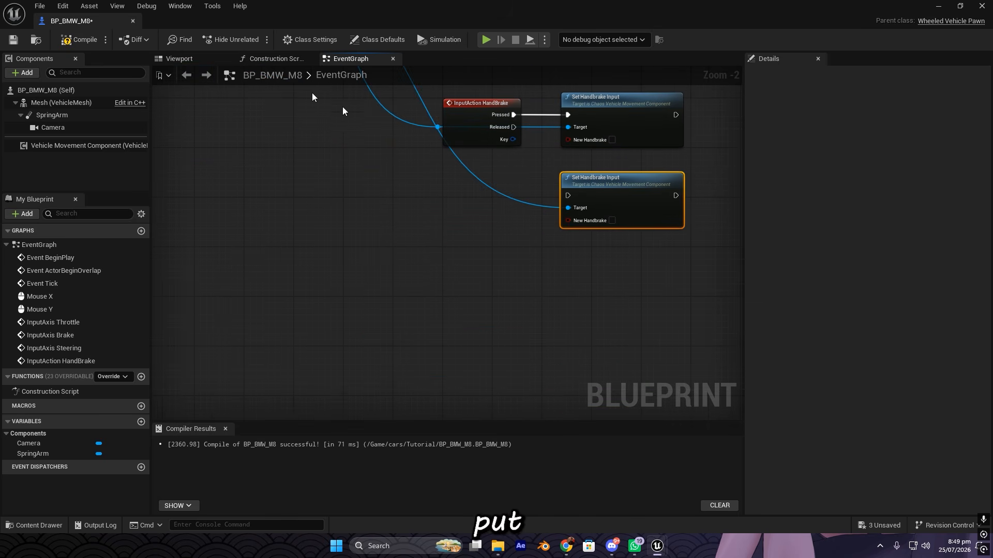
Step: Add a reroute node on the duplicated node's Target wire and align it beneath the reroute point above
double_click(475, 180)
left_click_drag(484, 163, 591, 224)
key("q")
left_click_drag(495, 249, 448, 208)
key("Left")
key("Left")
key("Left")
key("Left")
key("Left")
key("Left")
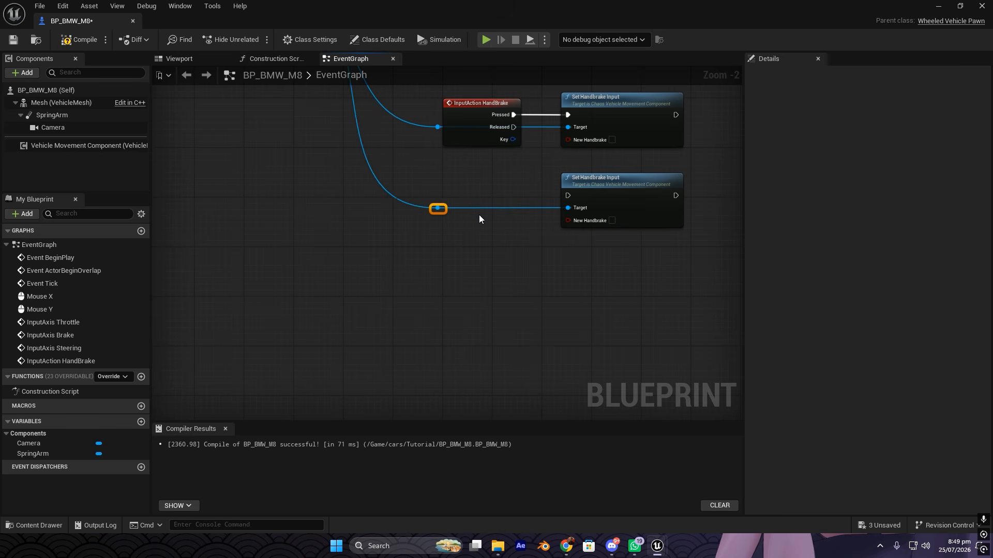
Step: Connect the HandBrake event's Released output to the lower Set Handbrake Input and enable New Handbrake on the upper one
right_click_drag(489, 221, 396, 235)
scroll(383, 147, "up", 2)
left_click_drag(430, 137, 505, 228)
right_click_drag(445, 185, 376, 147)
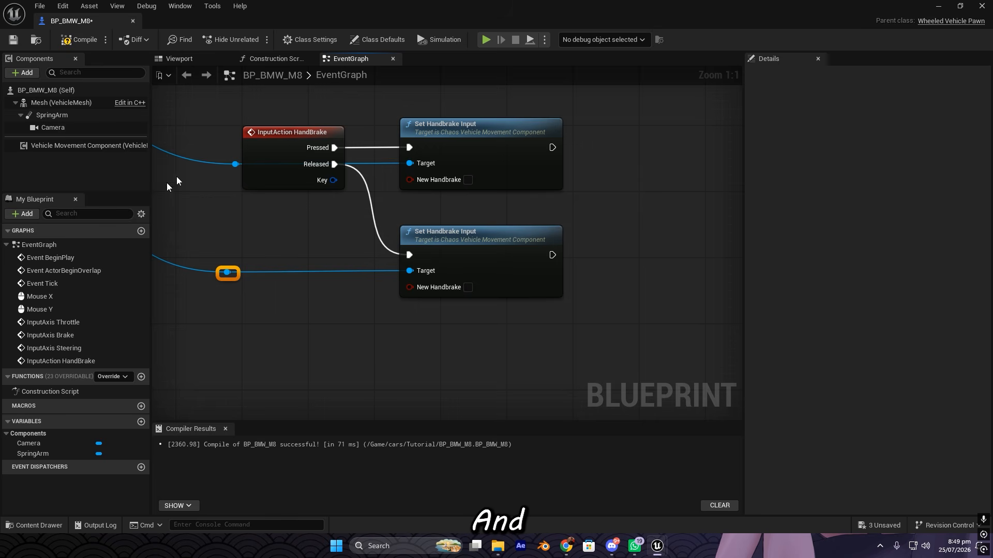
left_click(468, 180)
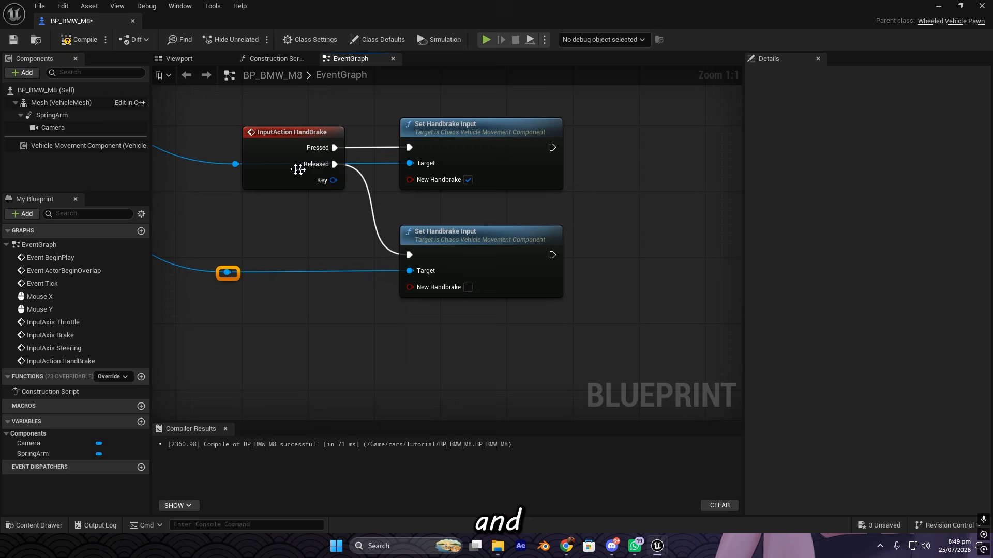
left_click(444, 253)
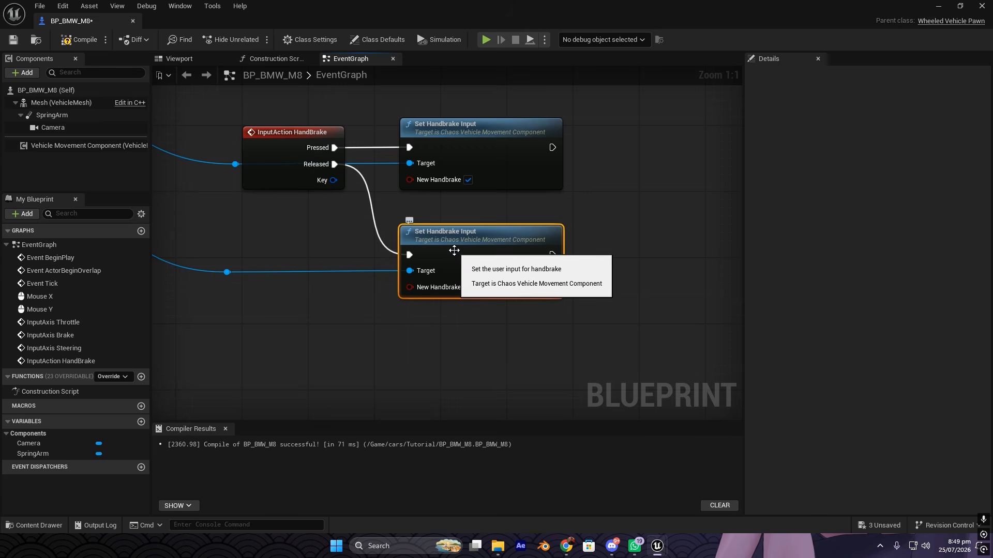
left_click(269, 130)
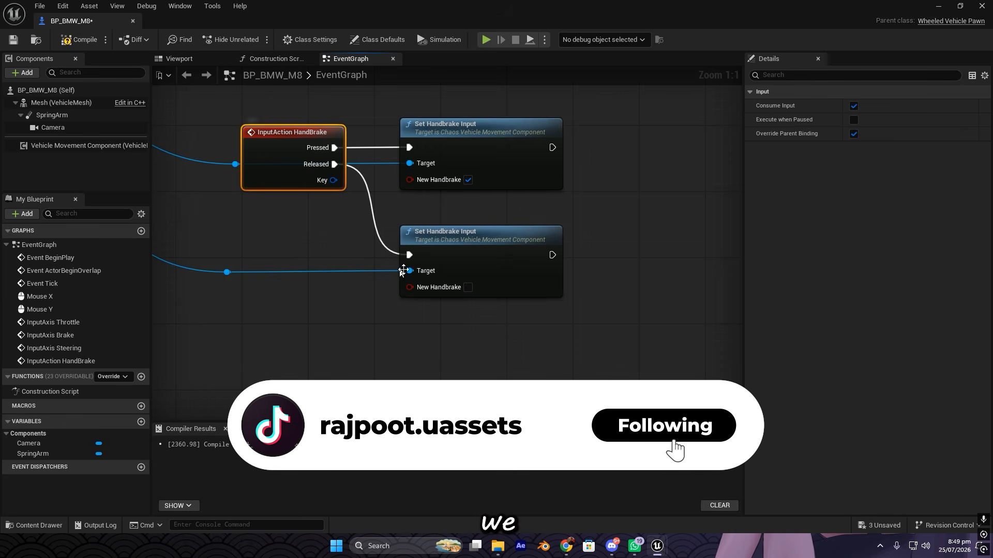
Step: Compile the blueprint, then play-test the vehicle in the cAR_tEST level and stop the session
left_click(77, 43)
double_click(648, 21)
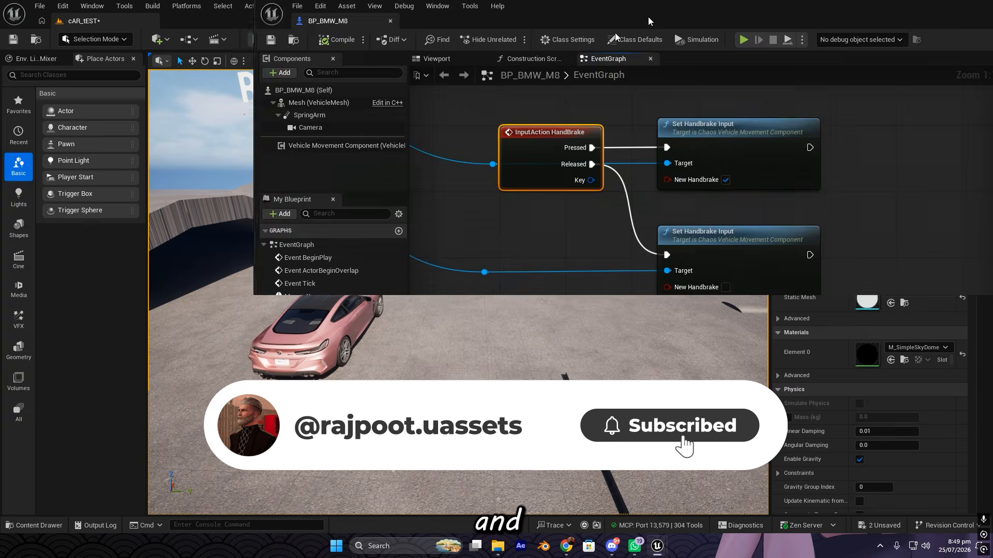
left_click_drag(615, 33, 0, 147)
left_click(255, 40)
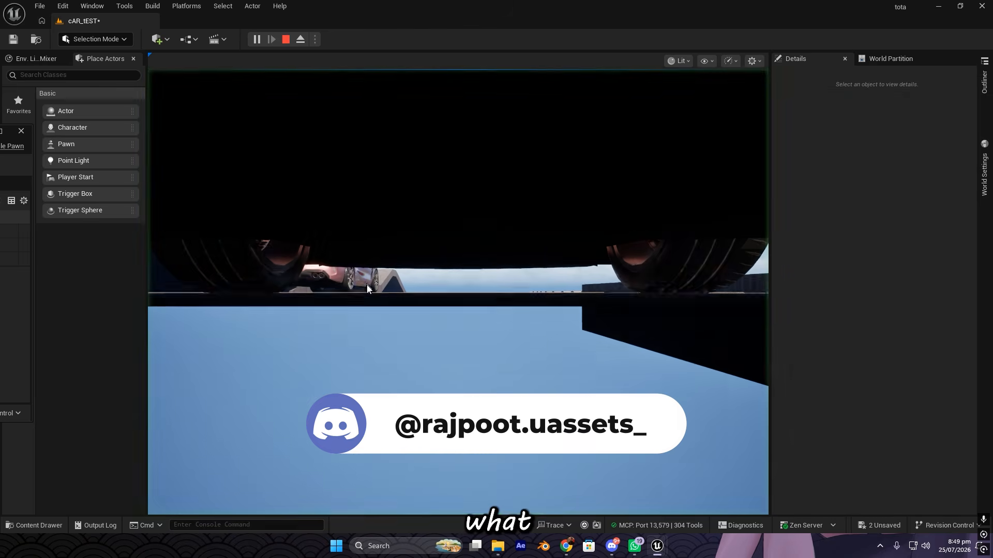
left_click(367, 289)
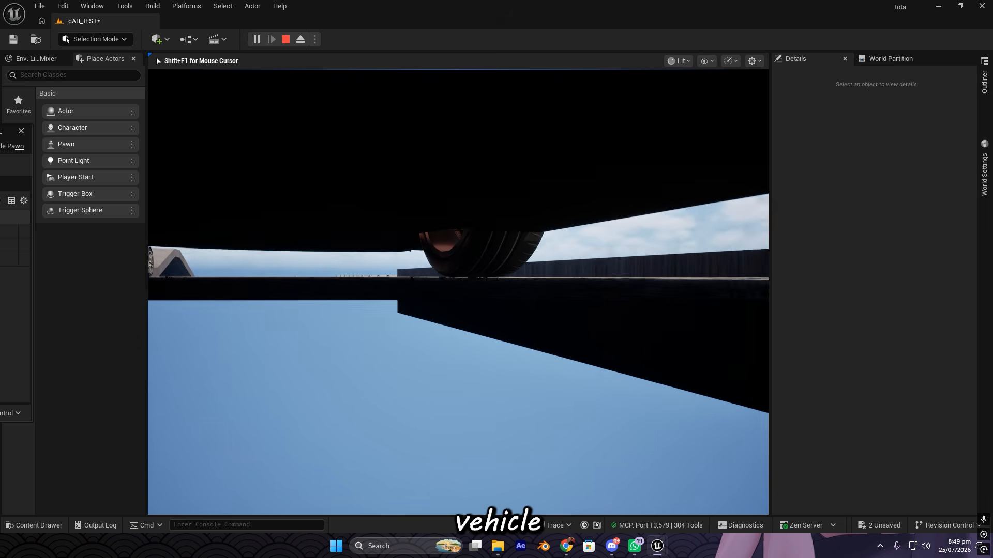
key("Escape")
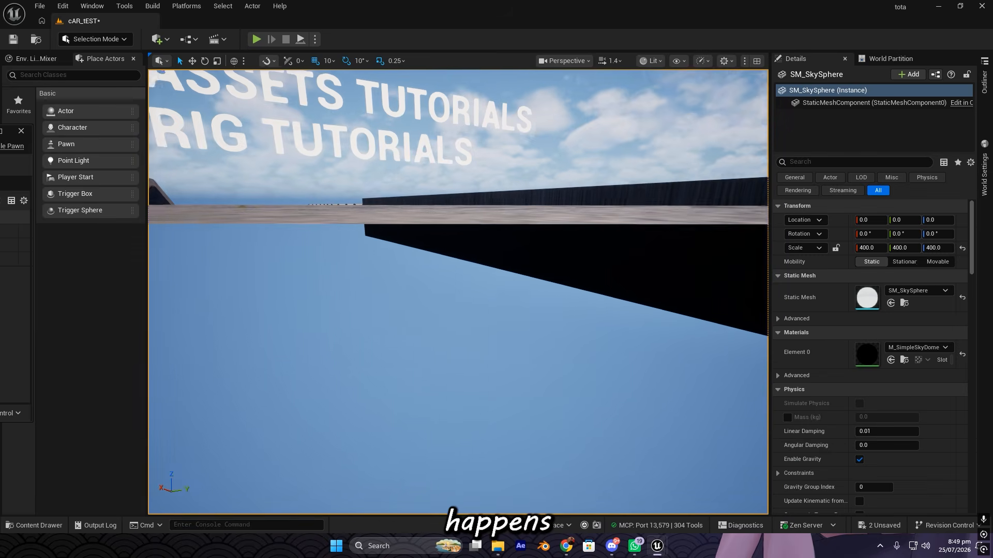
mouse_move(359, 336)
right_mouse_down()
mouse_move(343, 357)
mouse_move(326, 349)
mouse_move(358, 336)
right_mouse_up()
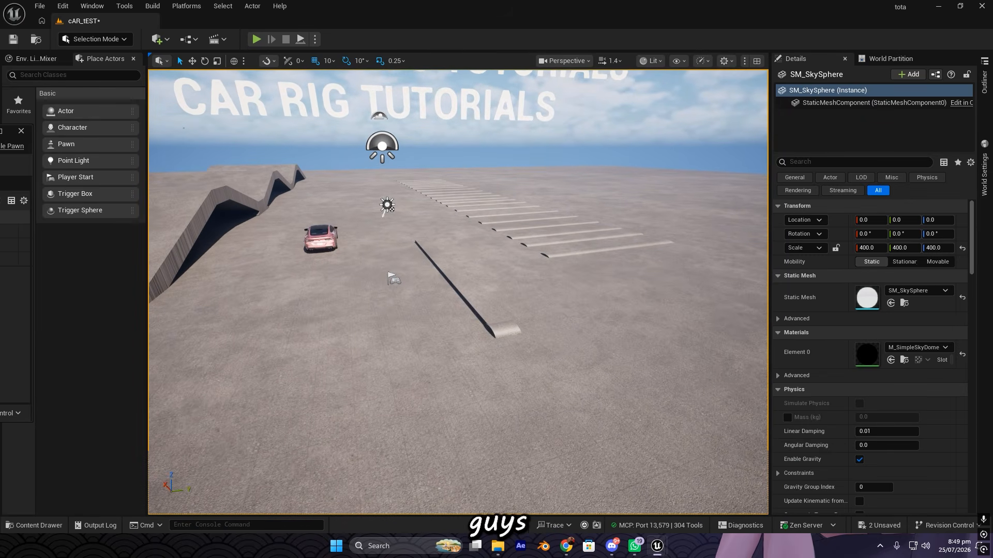
Step: Return to BP_BMW_M8, examine the car's body and wheels in its 3D preview, and close the blueprint
left_click_drag(0, 131, 645, 1)
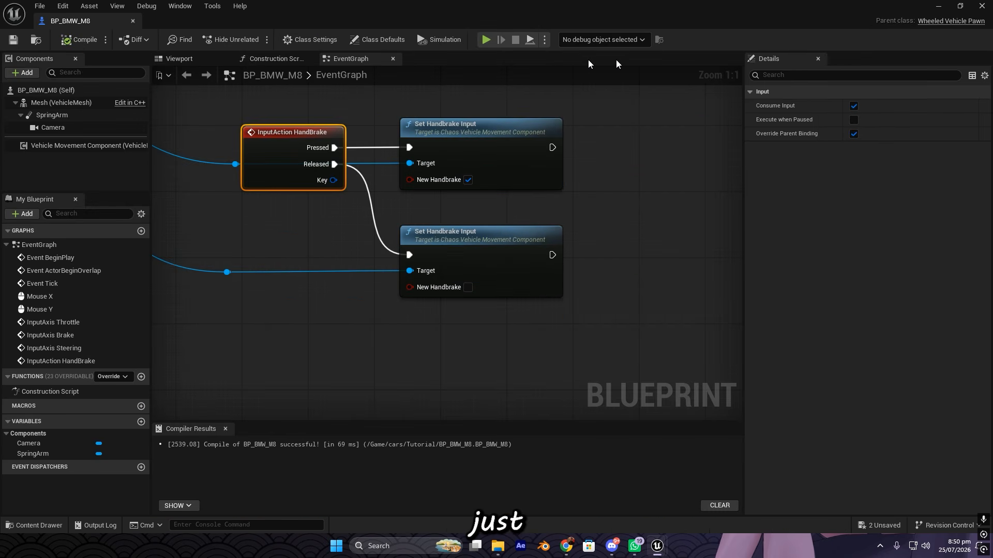
left_click(179, 58)
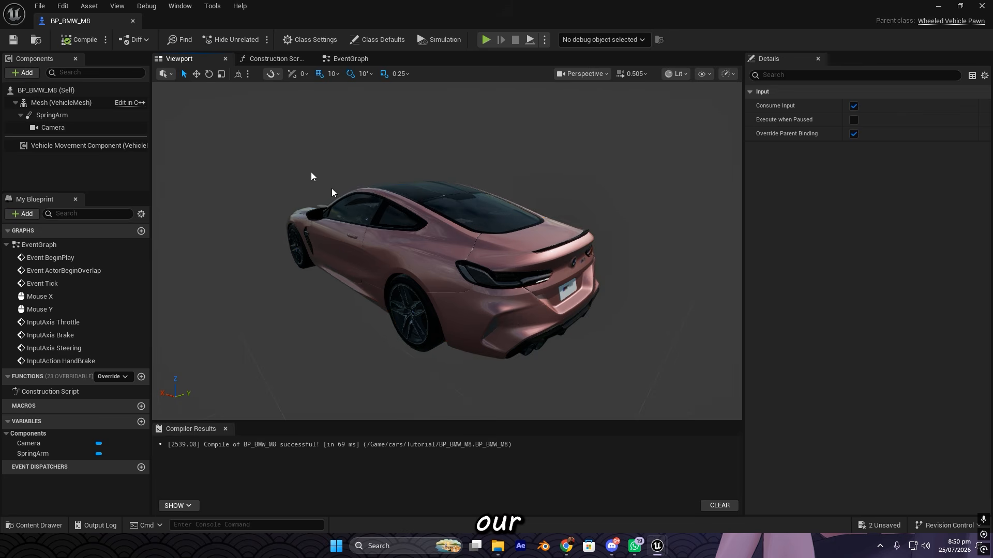
key("s")
right_click_drag(332, 193, 412, 203)
key("a")
key("w")
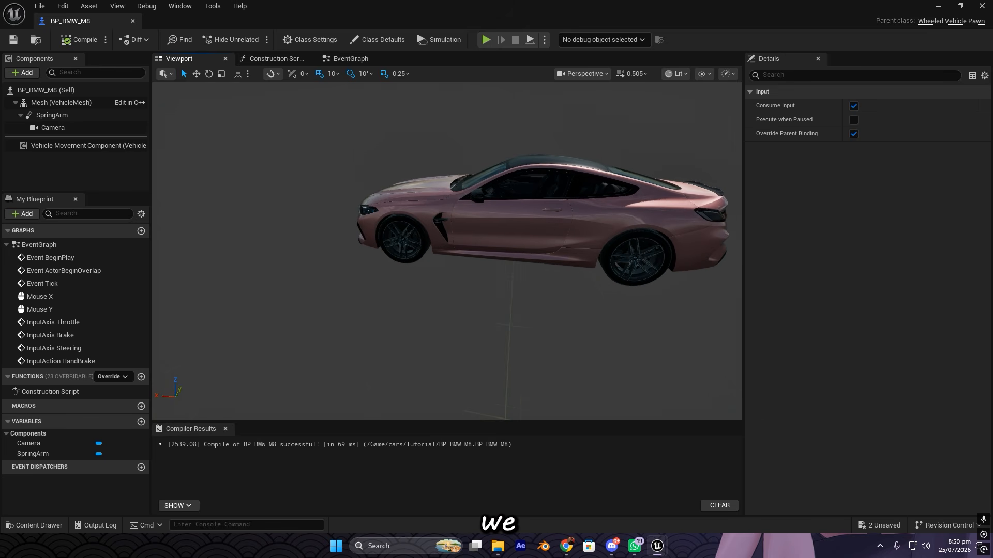
left_click(405, 253)
right_click_drag(405, 253, 341, 235)
key("w")
key("a")
key("d")
key("s")
left_click(132, 21)
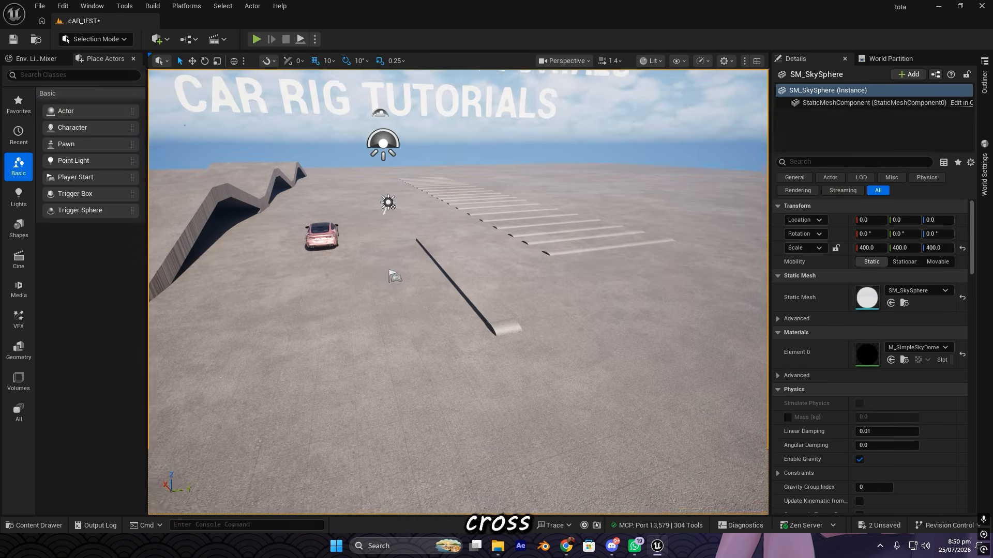
Step: Start creating a new Blueprint Class in the cars/Tutorial content folder
key("w")
right_click_drag(294, 160, 293, 203)
key("s")
key("e")
key("q")
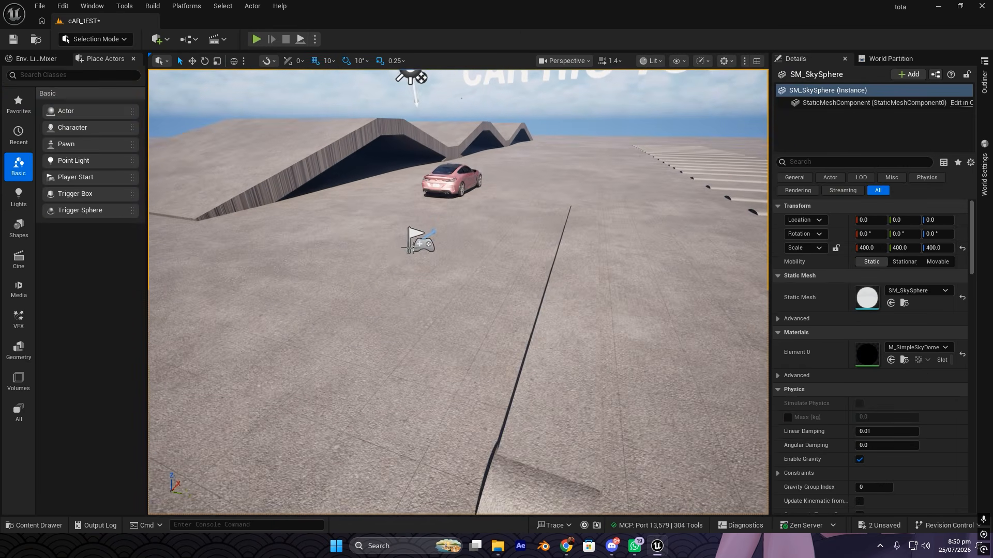
key("ctrl+space")
left_click(543, 414)
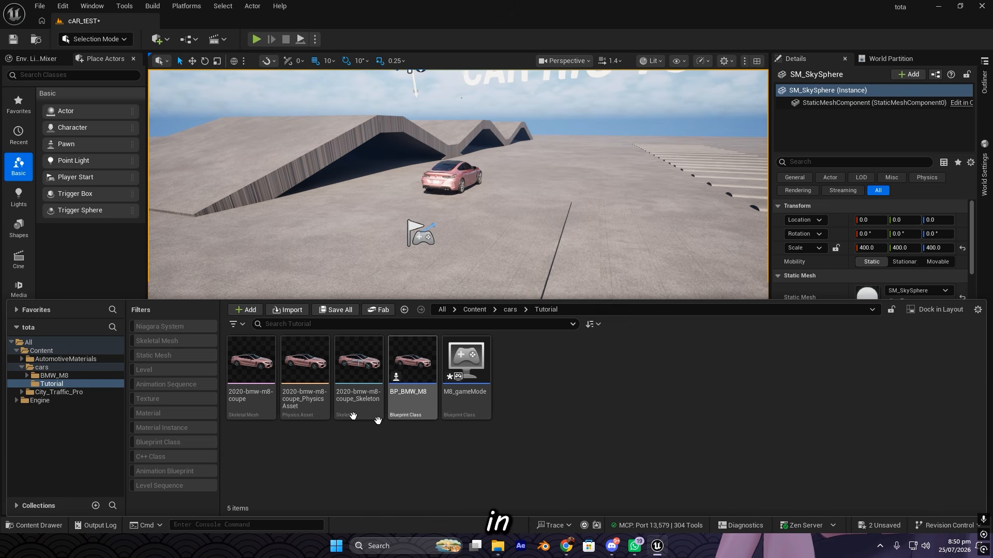
right_click(571, 390)
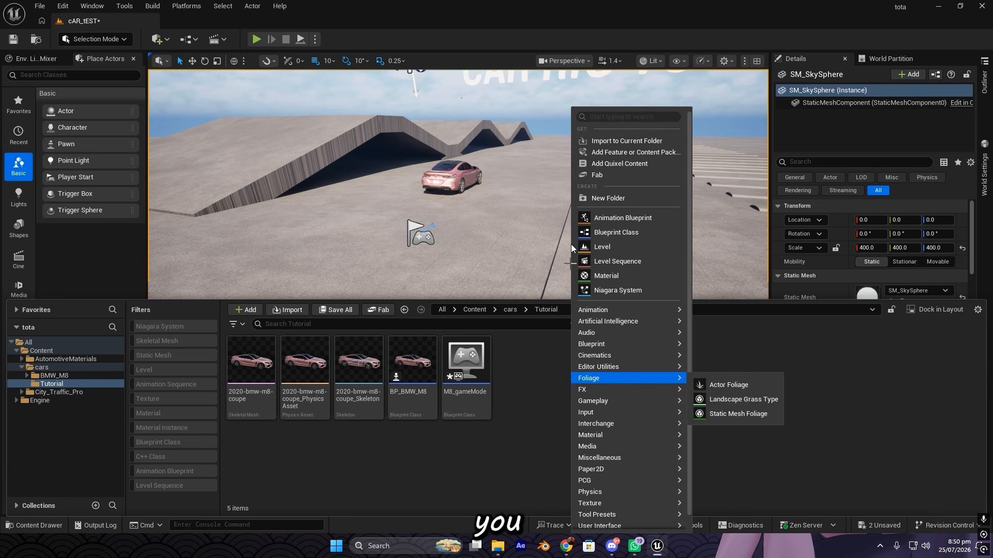
left_click(584, 229)
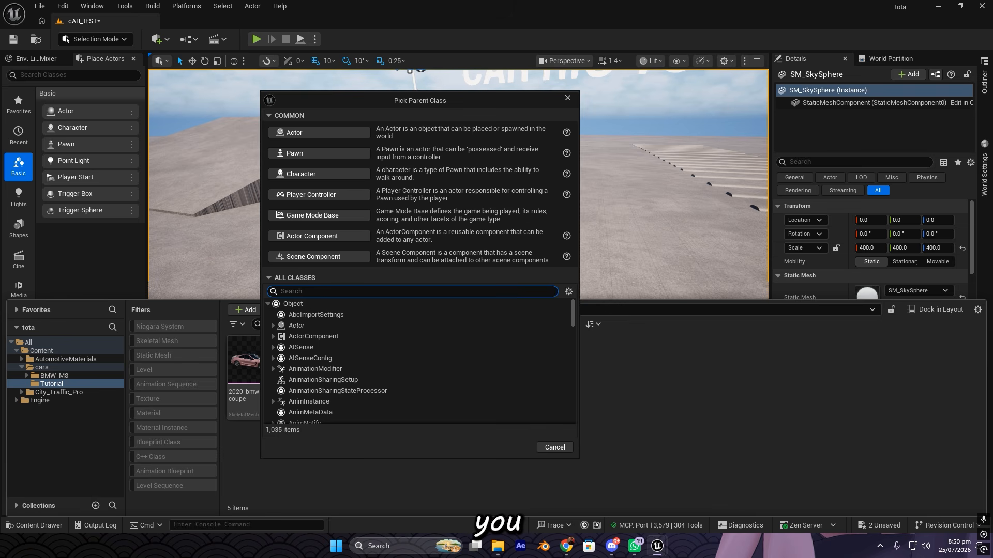
type("wheel")
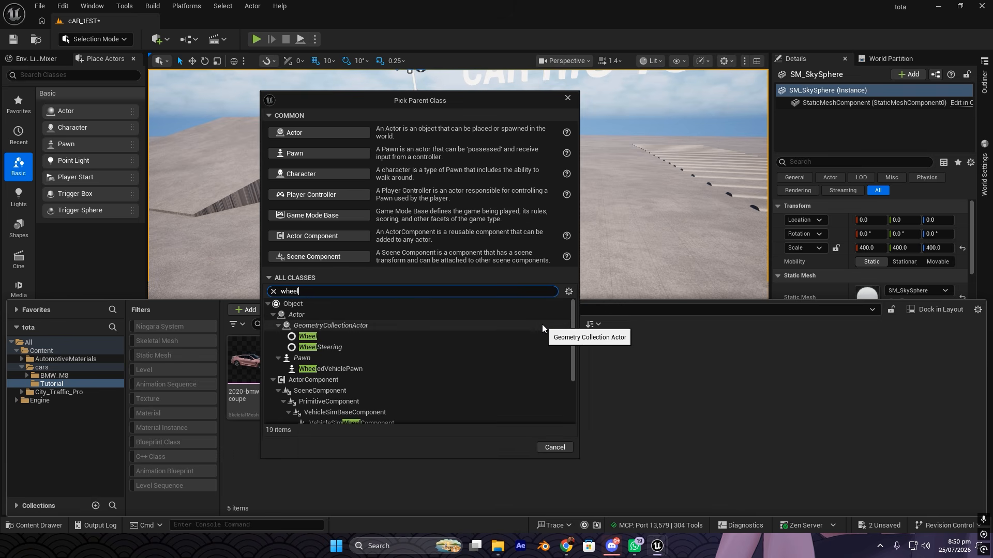
type("ed")
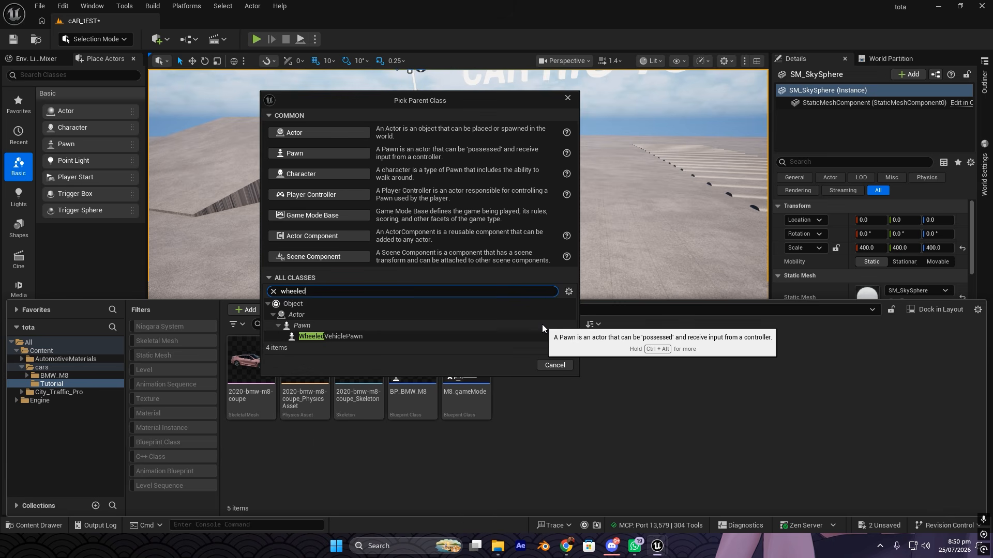
left_click(439, 337)
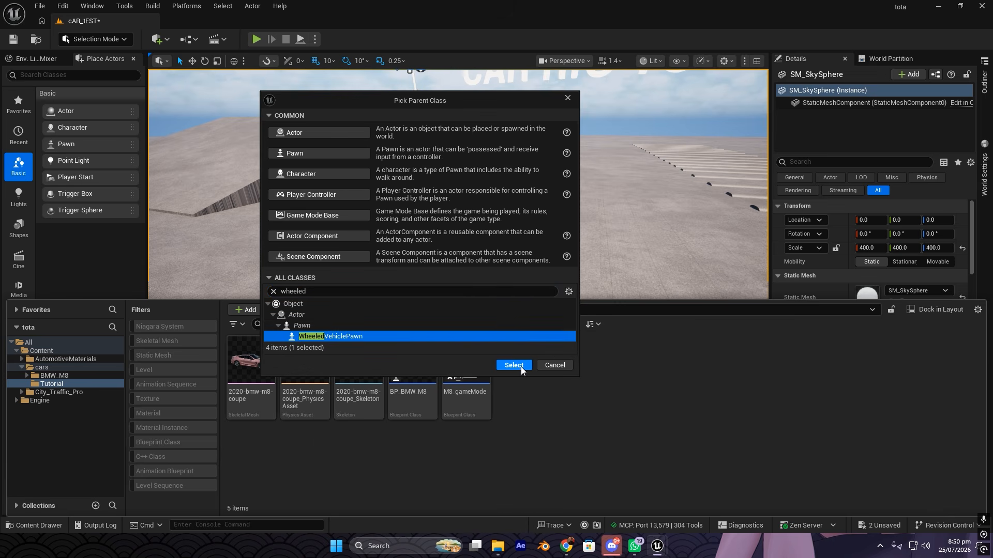
Step: Search the parent classes for "chaosvehic" and create the blueprint with ChaosVehicleWheel as its parent class
left_click_drag(306, 291, 296, 291)
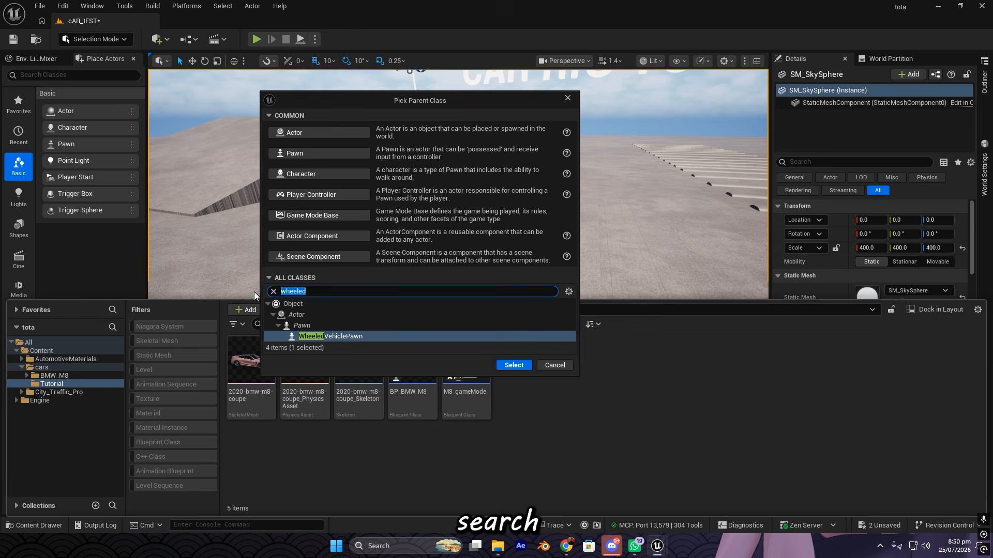
type("chaosvehic")
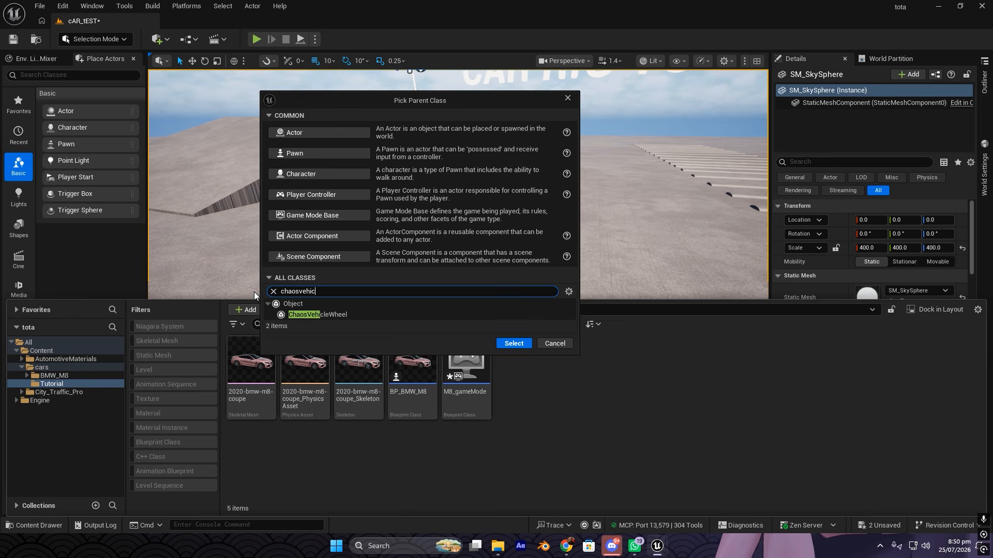
left_click(337, 315)
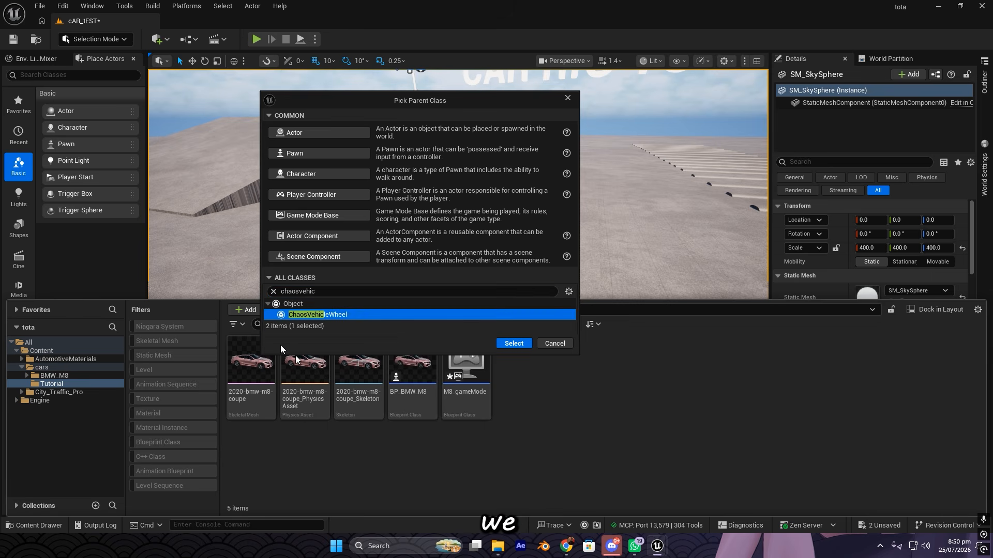
left_click(509, 345)
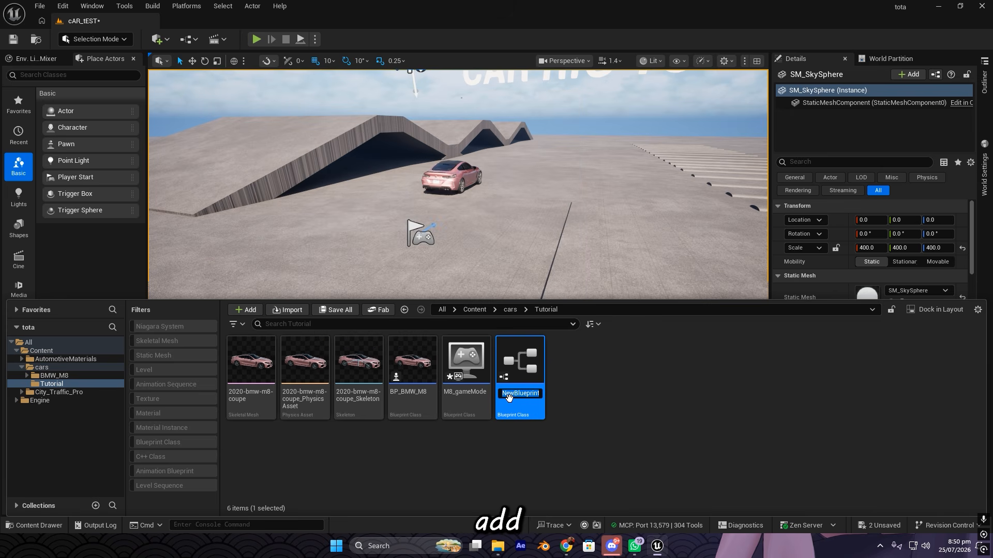
Step: Rename the new ChaosVehicleWheel blueprint FrontWheel
key("Return")
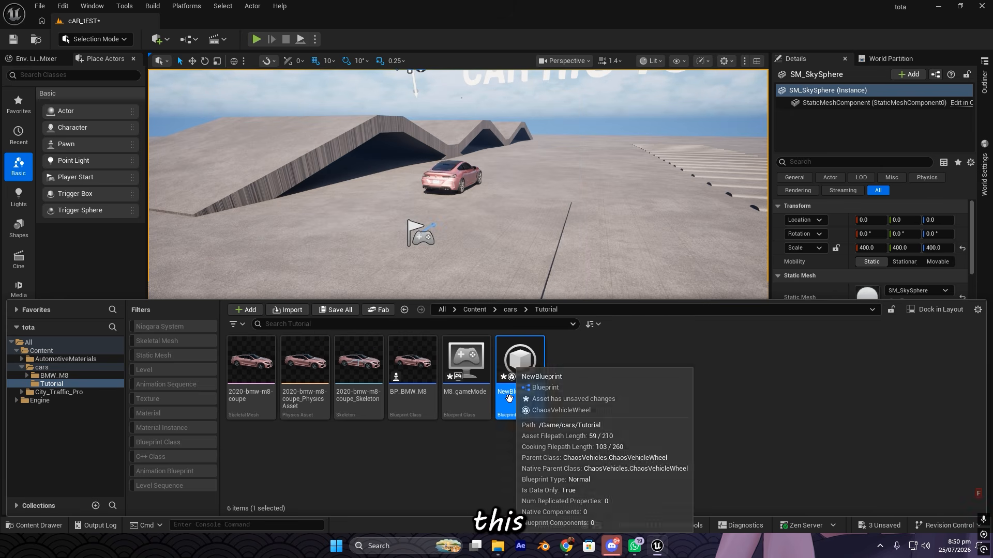
key("F2")
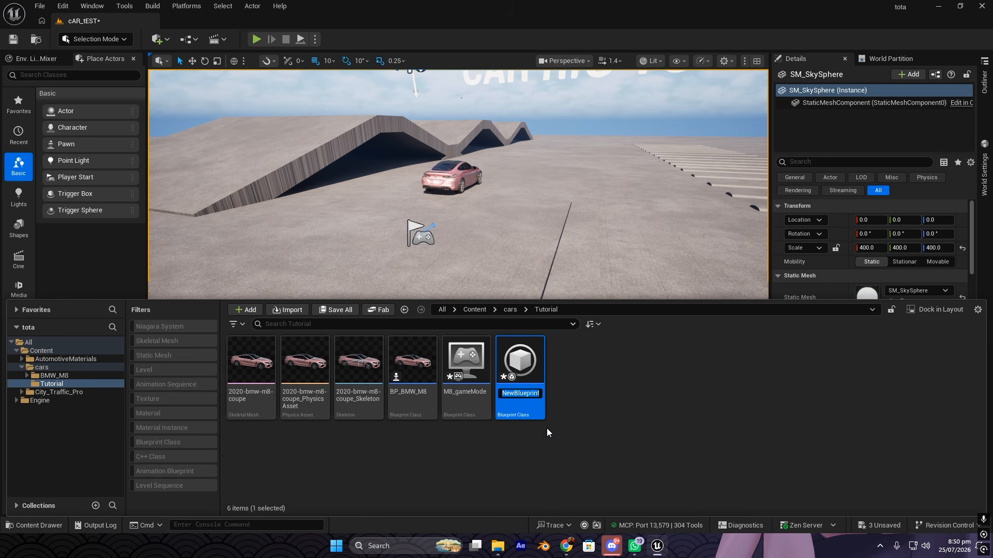
type("Front")
key("Return")
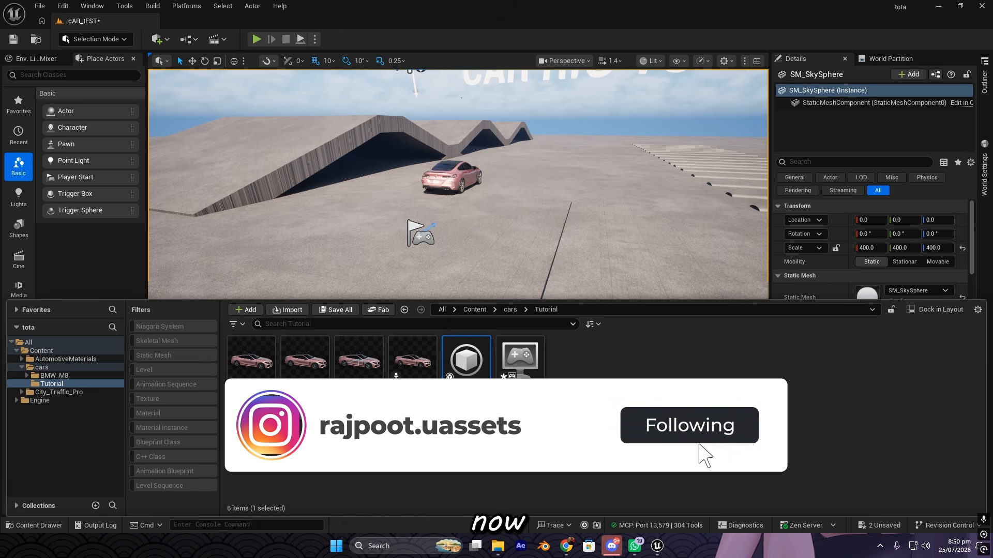
key("ctrl+d")
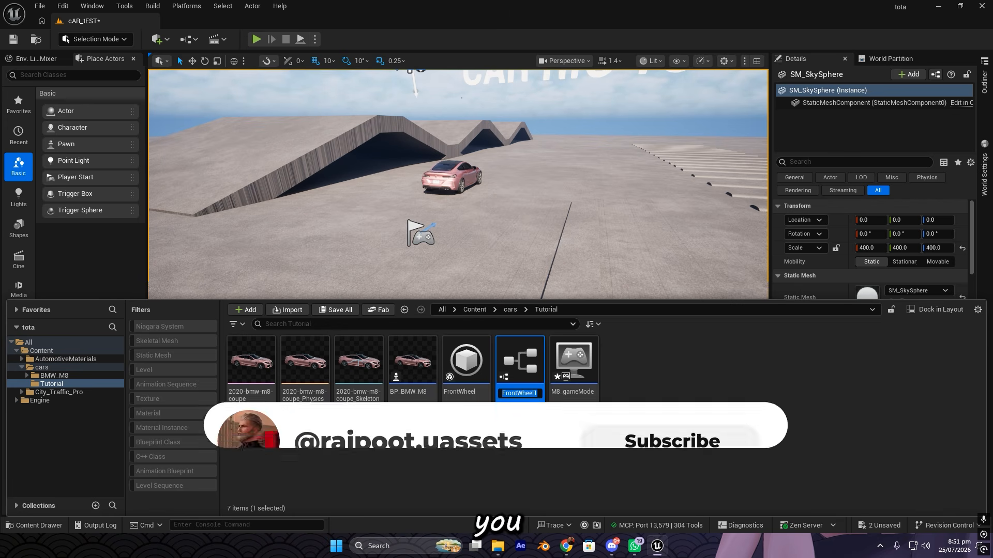
key("Return")
key("Delete")
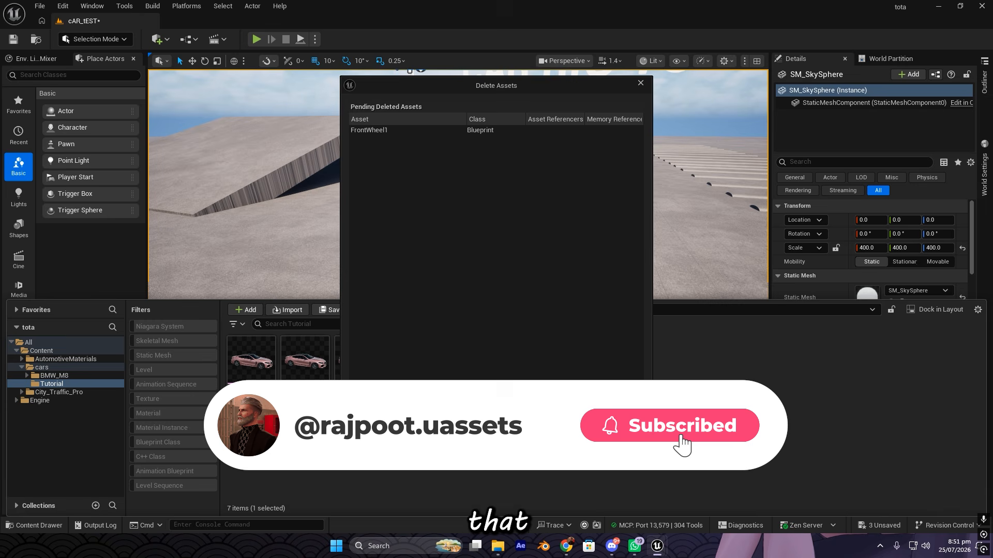
key("Return")
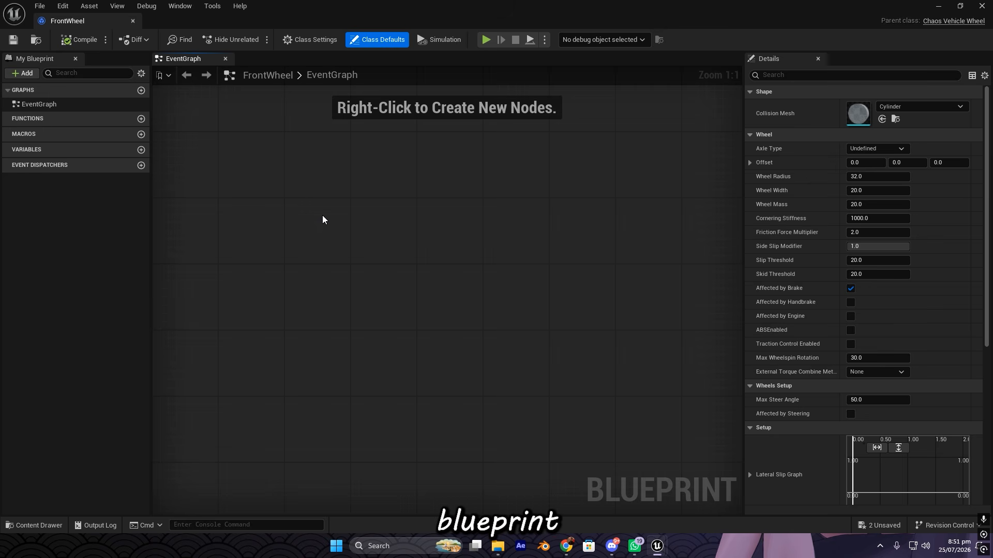
Step: Close and reopen the FrontWheel blueprint, and set its Axle Type to Front
key("ctrl+space")
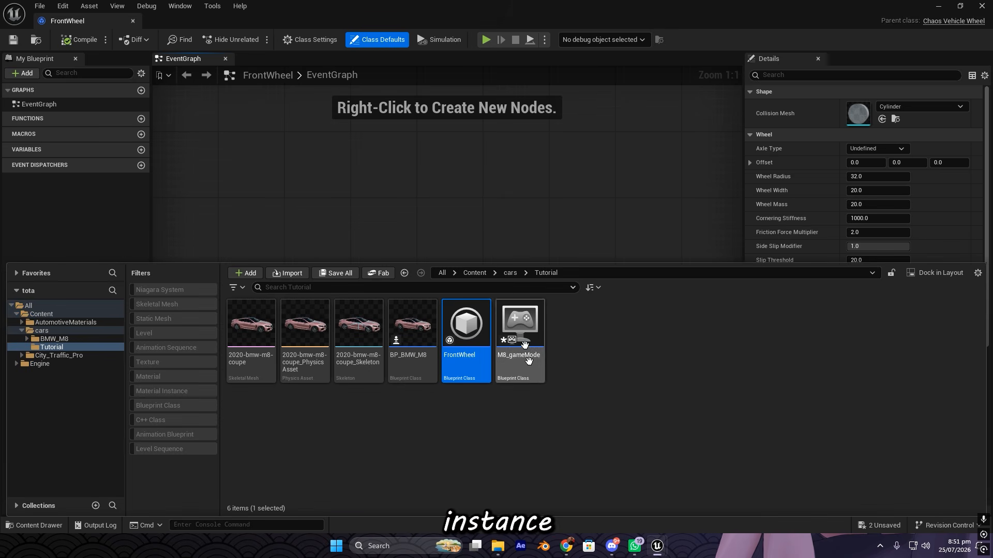
left_click(410, 362)
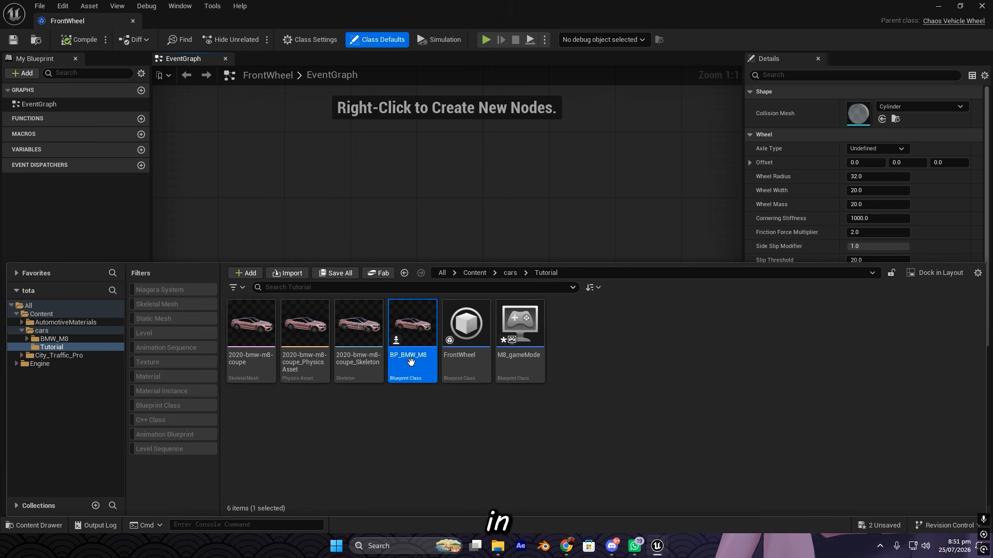
left_click(980, 5)
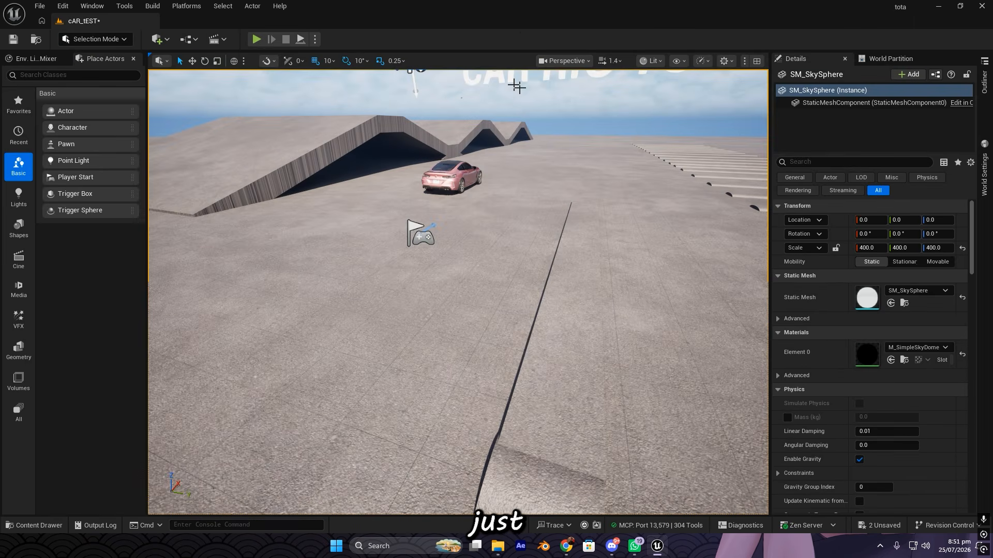
key("ctrl+space")
double_click(460, 366)
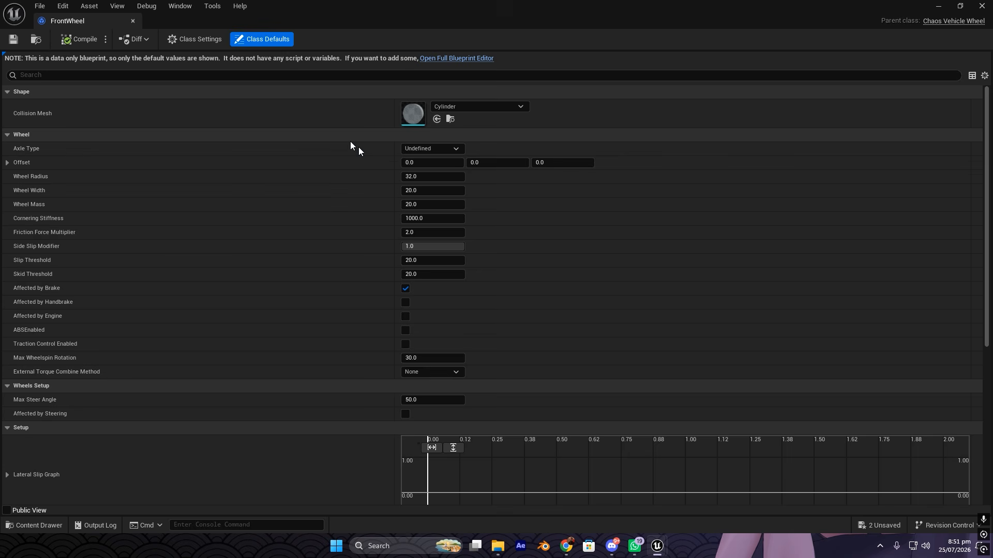
left_click(409, 148)
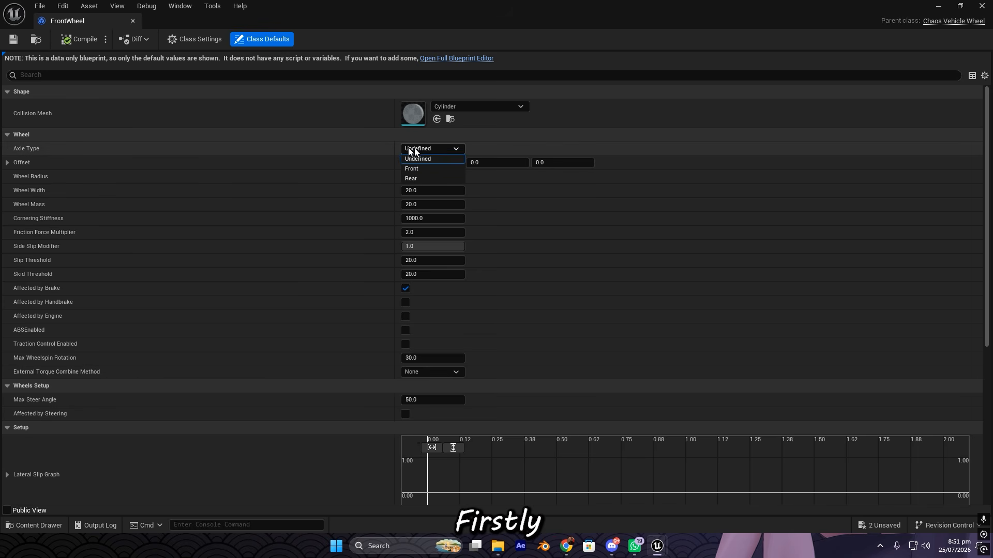
left_click(423, 170)
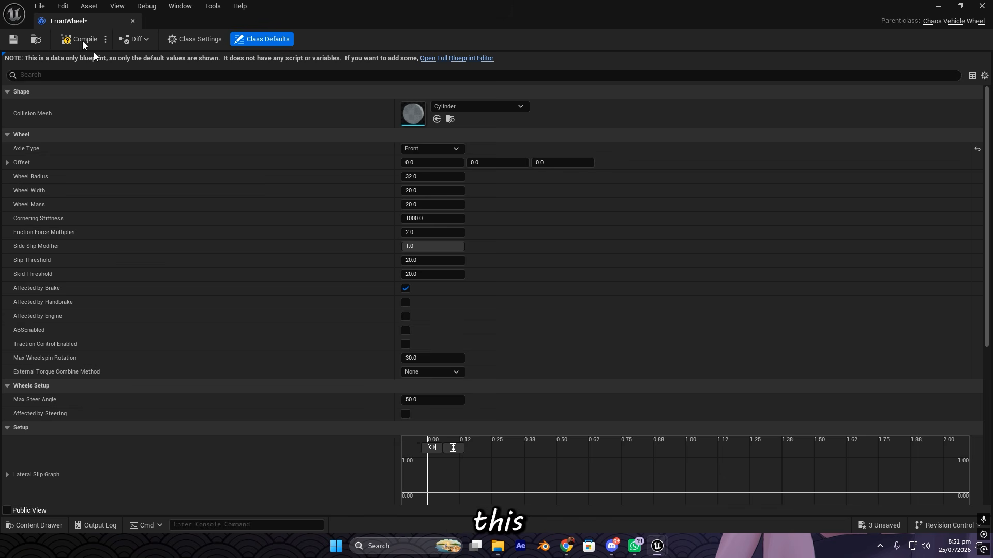
Step: Duplicate the FrontWheel blueprint in the Tutorial folder and name the copy RareWheel
scroll(62, 268, "down", 1)
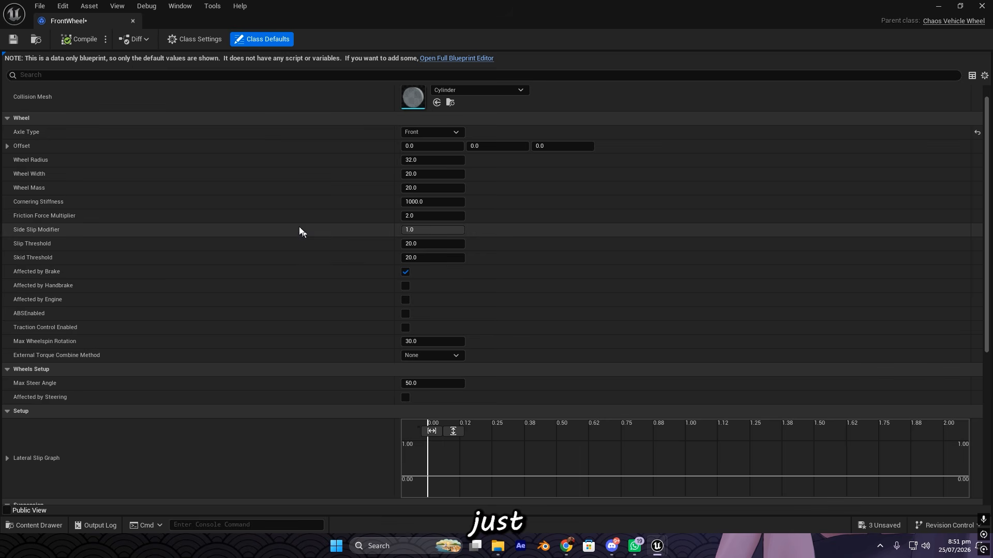
key("ctrl+space")
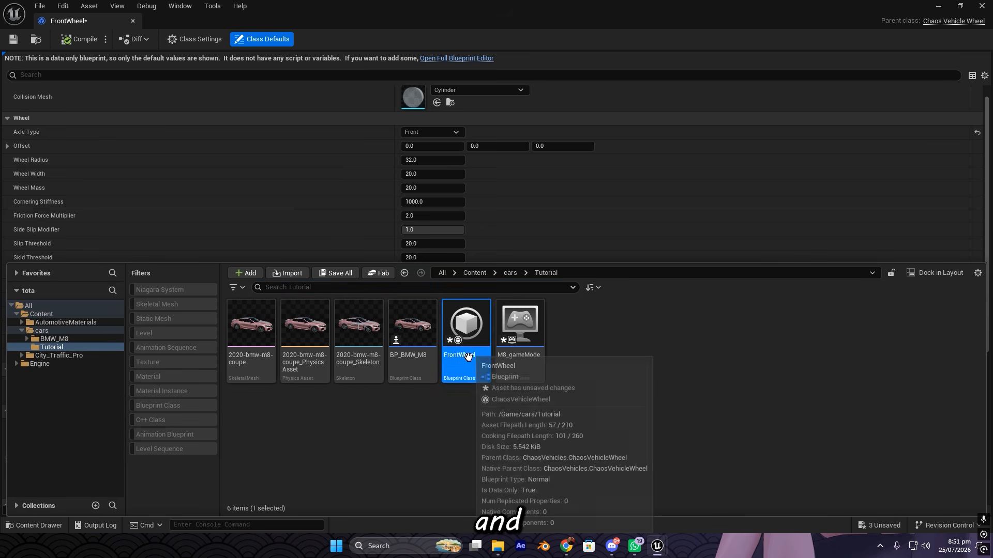
key("ctrl+d")
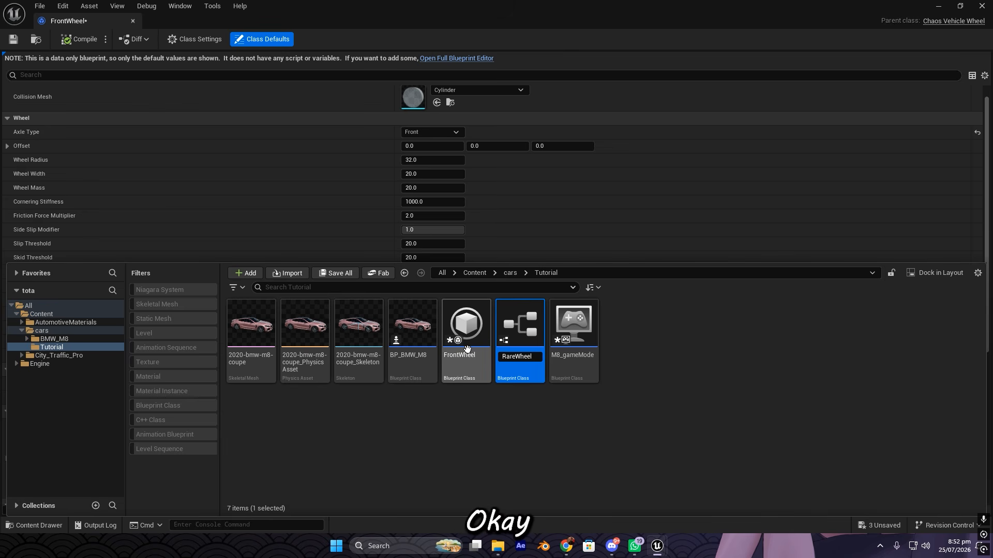
type("RareWheel")
key("Return")
Step: Open RareWheel, set its Axle Type to Rear and enable Affected by Handbrake and Affected by Engine
double_click(582, 336)
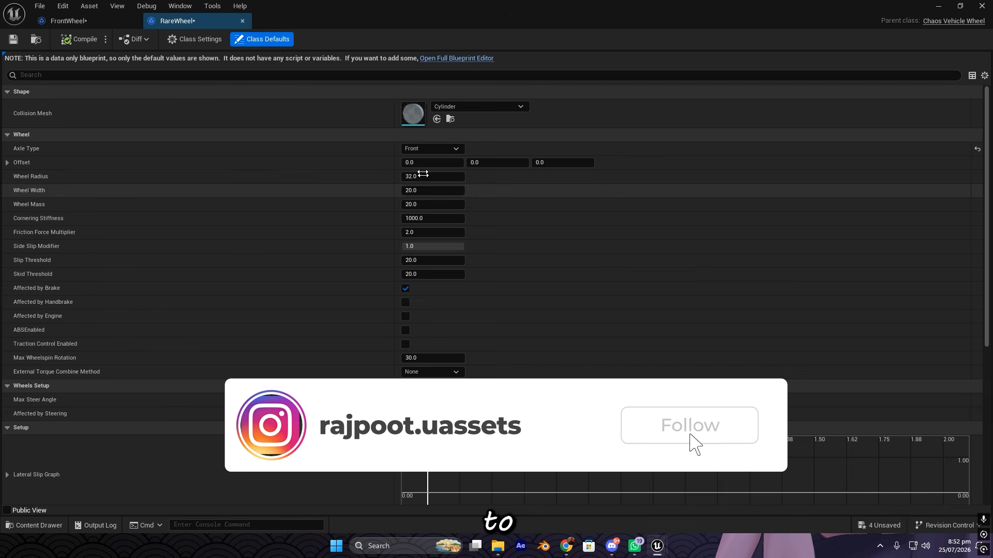
left_click(439, 148)
left_click(432, 178)
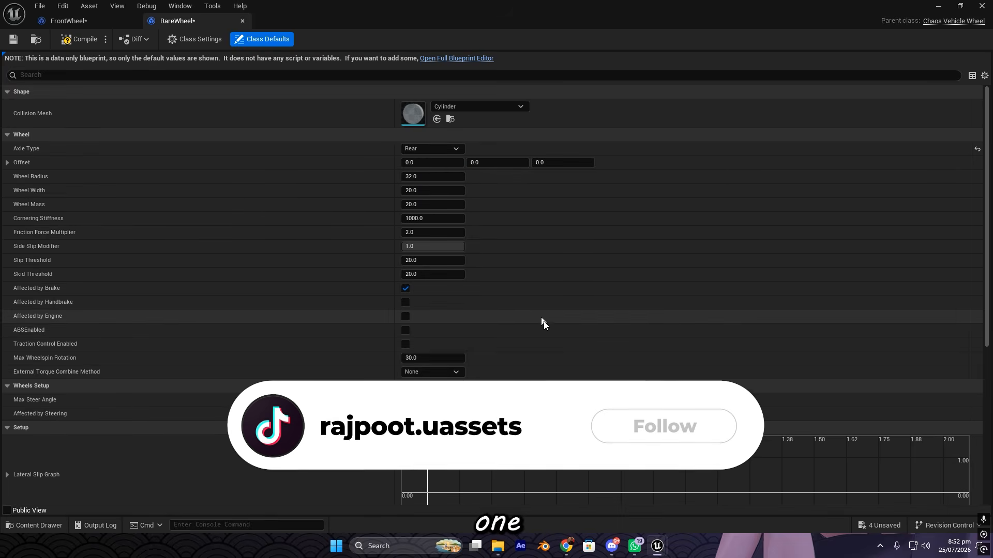
scroll(542, 323, "down", 3)
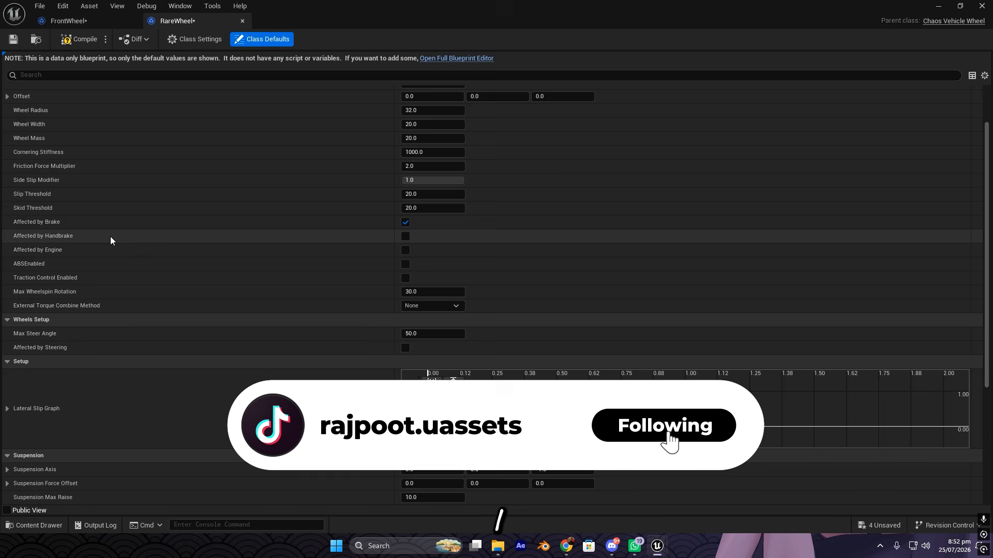
left_click(406, 237)
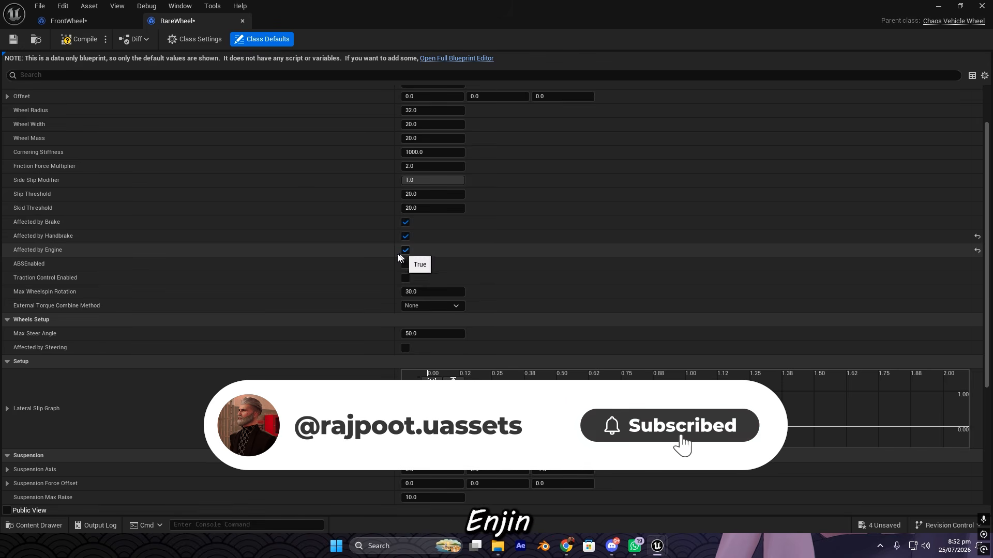
left_click(405, 251)
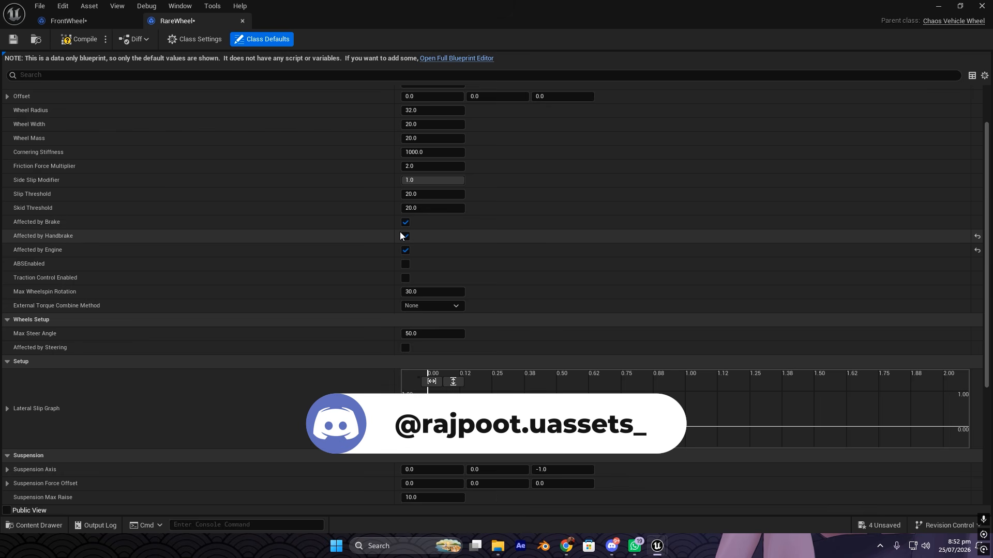
Step: Enable Affected by Steering in the FrontWheel blueprint and compile it
left_click(70, 20)
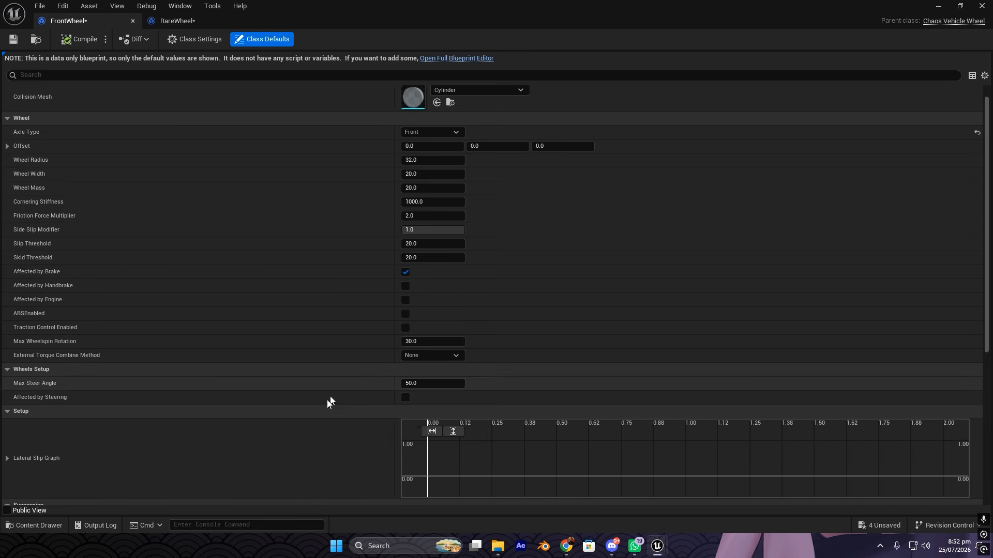
left_click(406, 397)
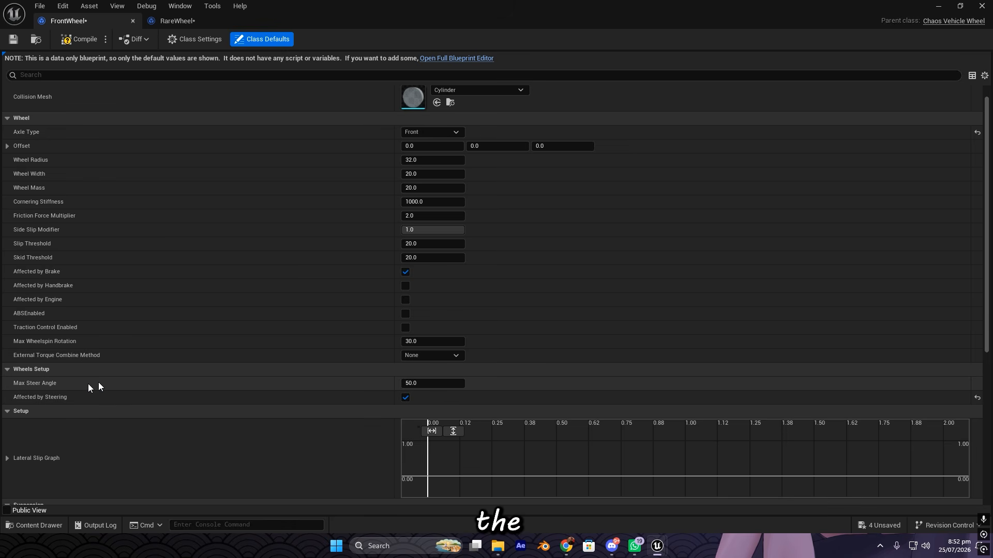
left_click(77, 39)
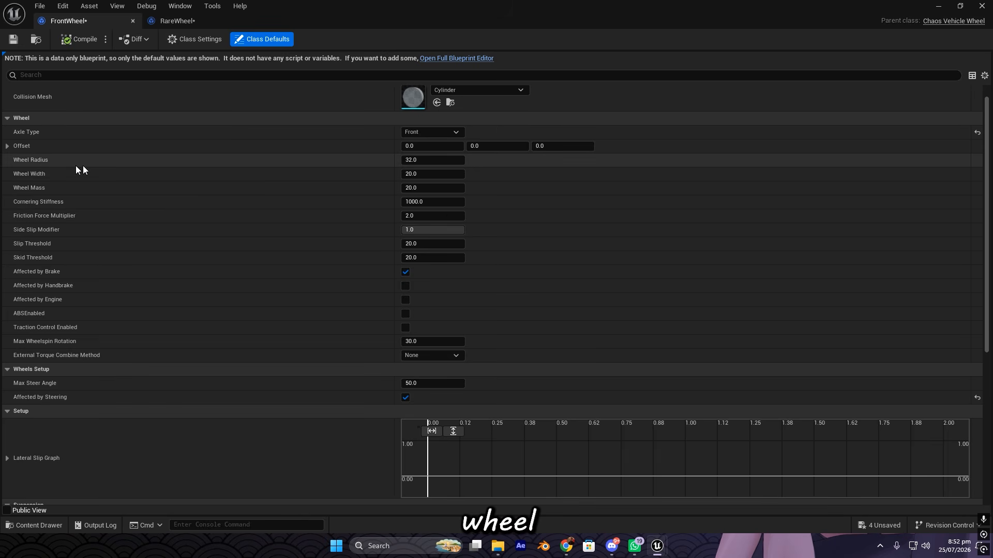
Step: Return to RareWheel, review its wheel settings and close the wheel blueprint editor
left_click(195, 23)
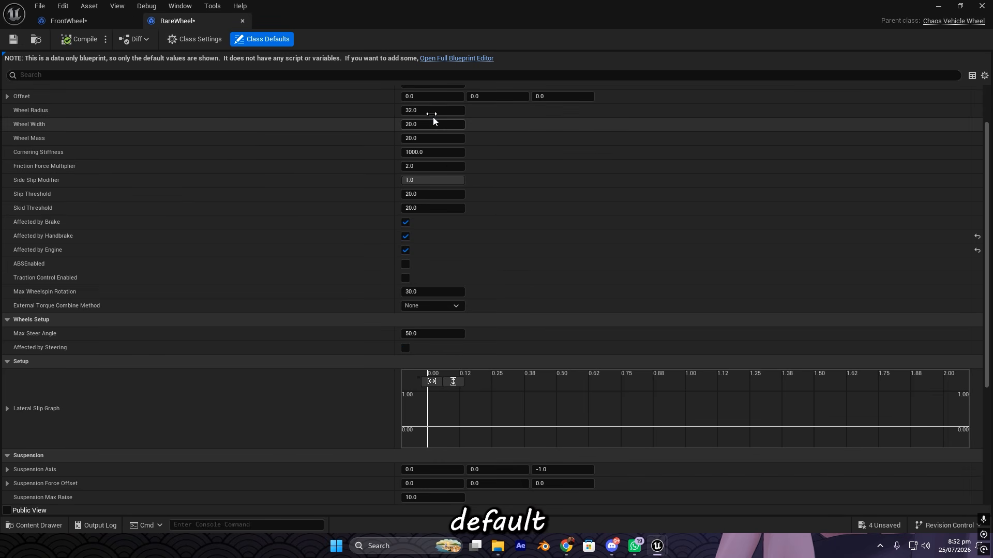
scroll(269, 194, "up", 2)
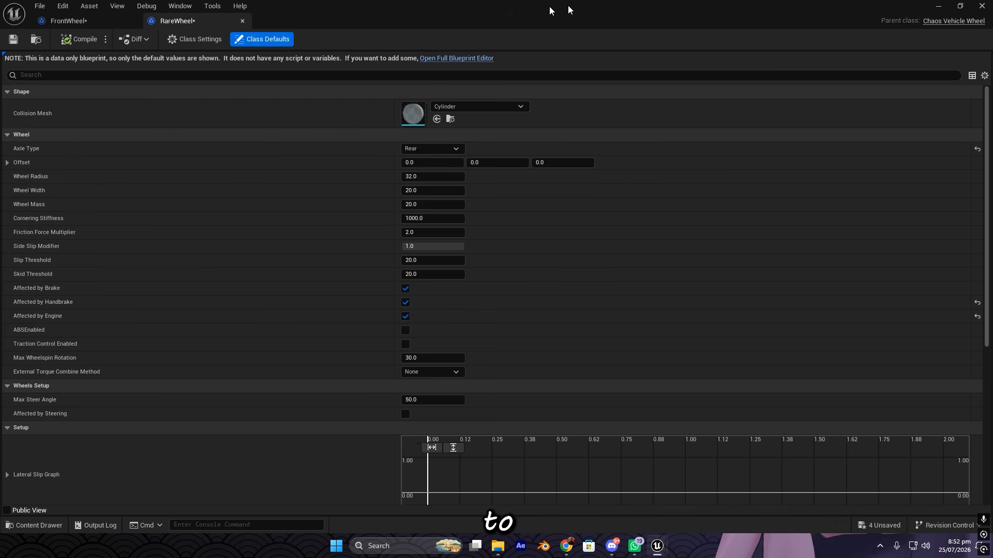
mouse_move(567, 5)
left_mouse_down()
mouse_move(270, 166)
mouse_move(150, 410)
mouse_move(577, 116)
mouse_move(577, 1)
left_mouse_up()
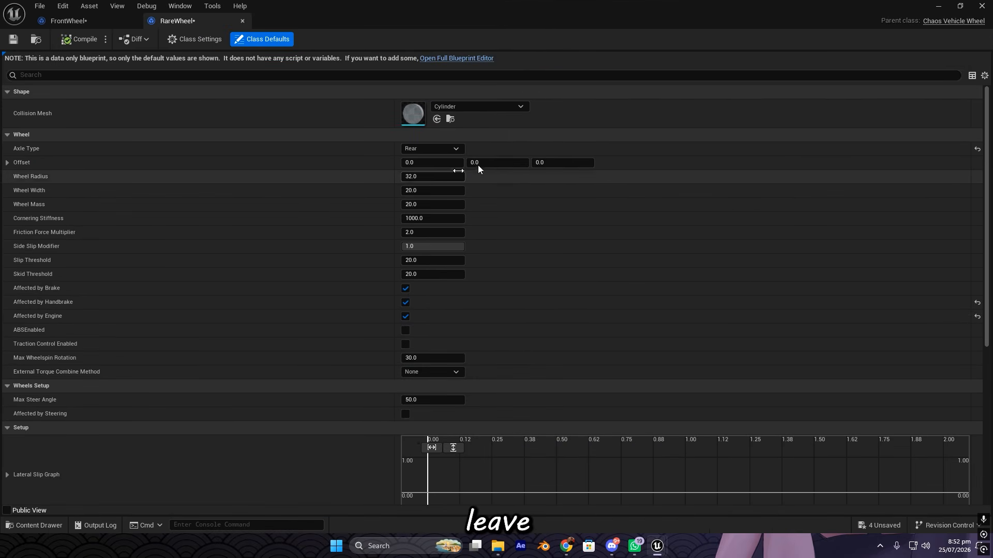
left_click(983, 6)
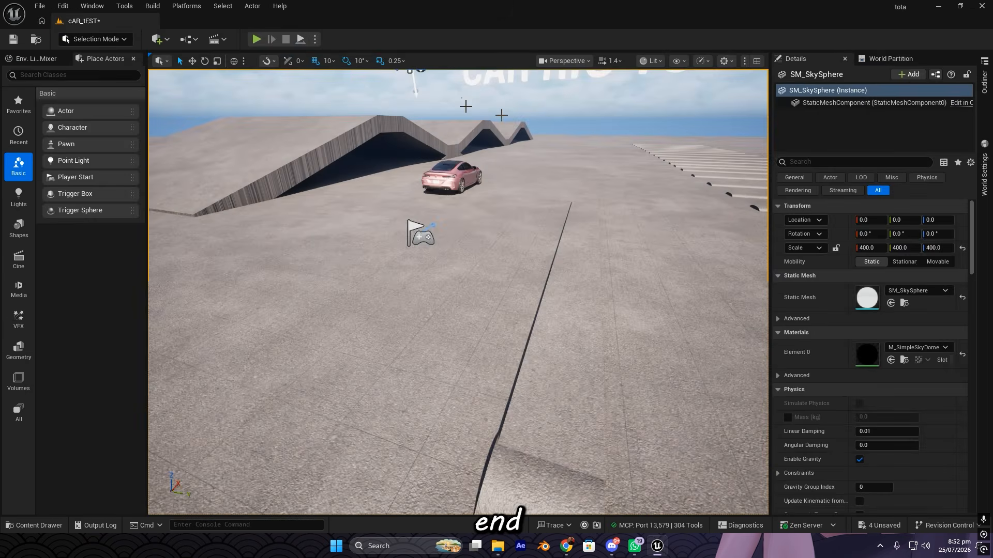
Step: Open BP_BMW_M8, show the car's 3D preview and examine the Vehicle Movement Component's settings
key("ctrl+space")
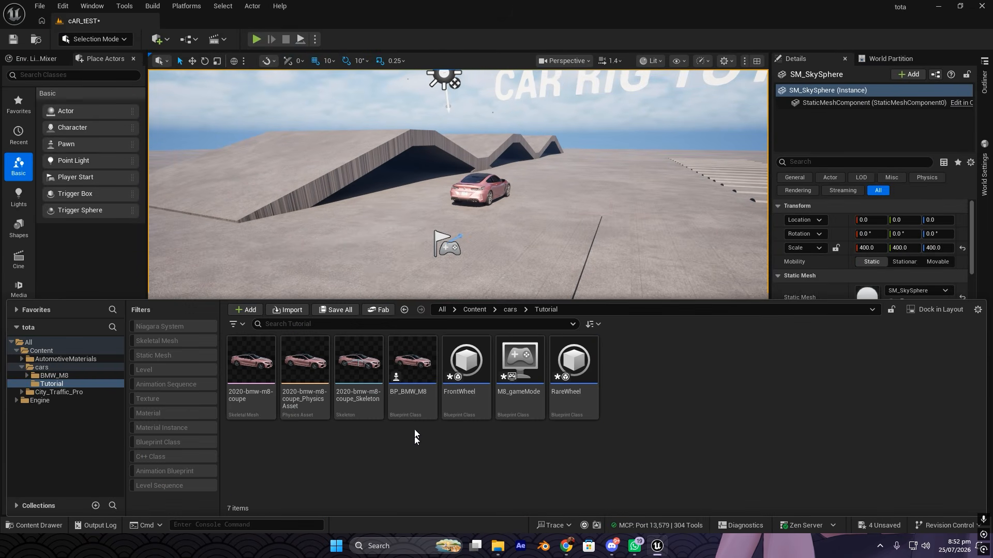
double_click(417, 384)
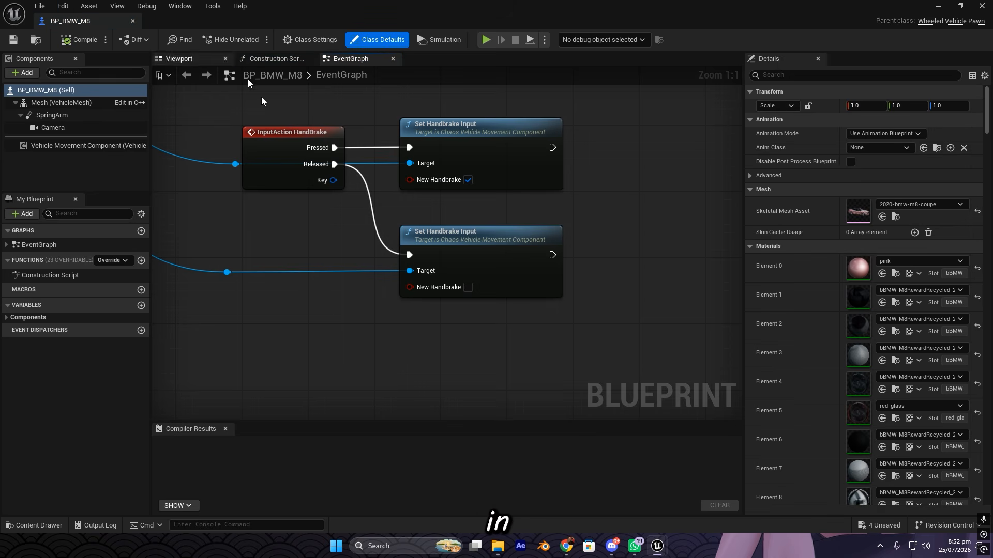
scroll(382, 269, "down", 6)
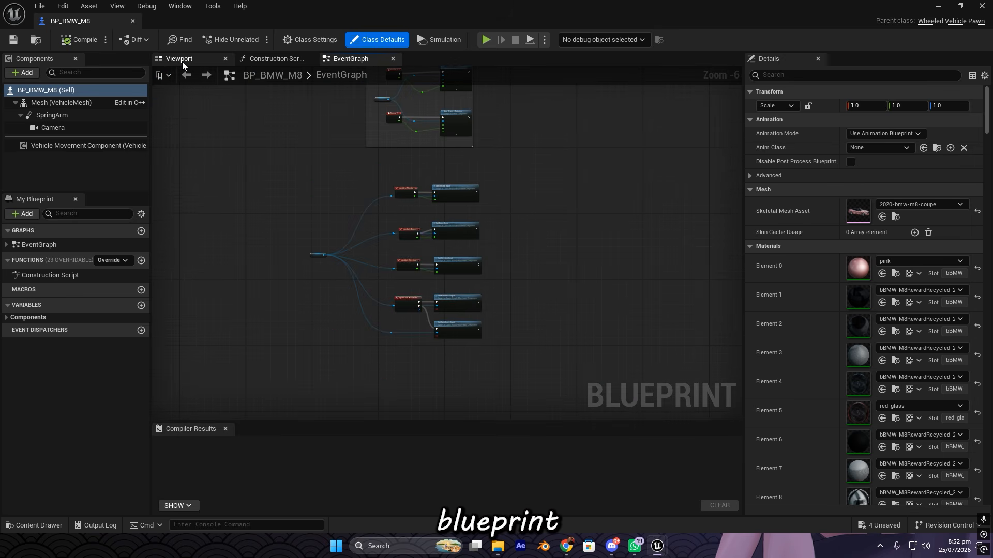
left_click(182, 60)
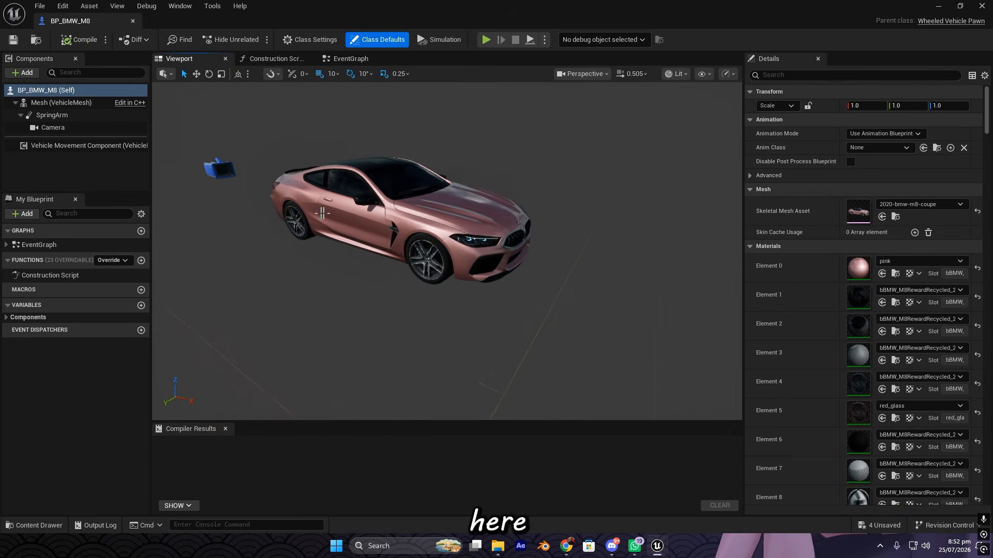
left_click(49, 147)
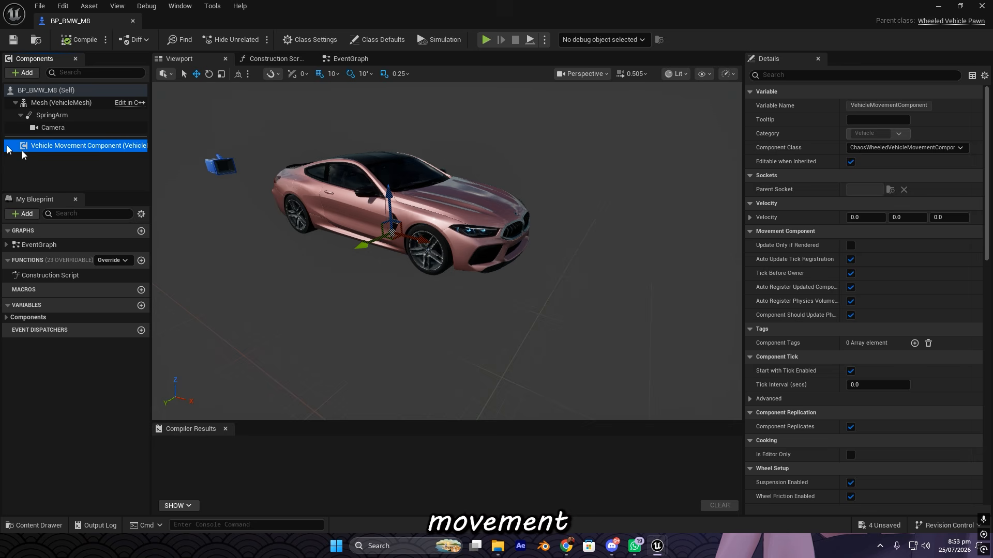
scroll(831, 246, "down", 14)
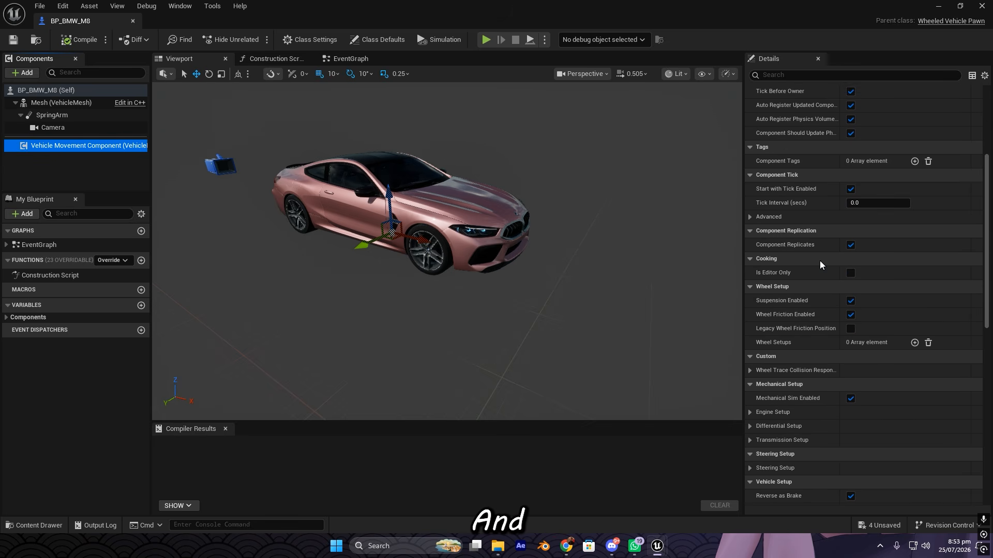
scroll(782, 250, "down", 5)
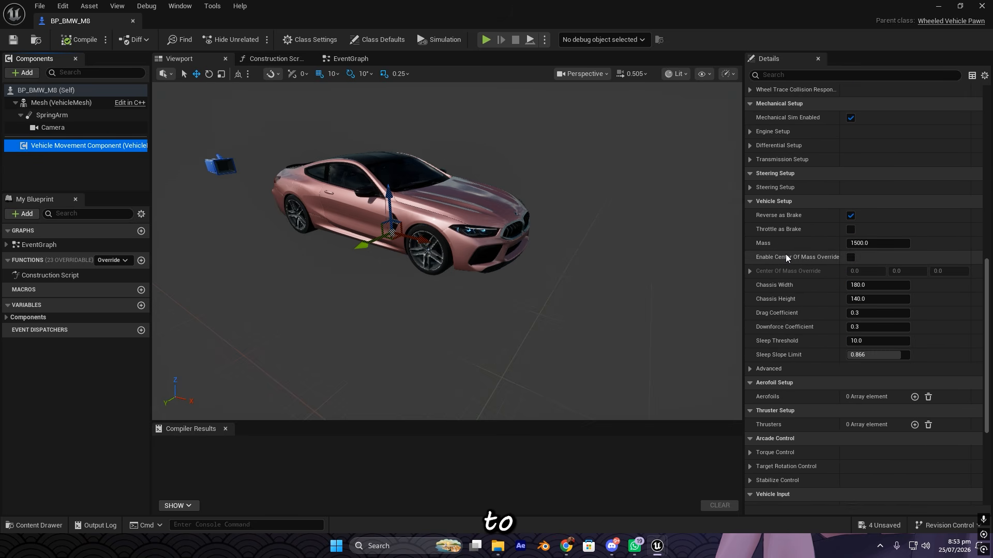
scroll(780, 253, "down", 5)
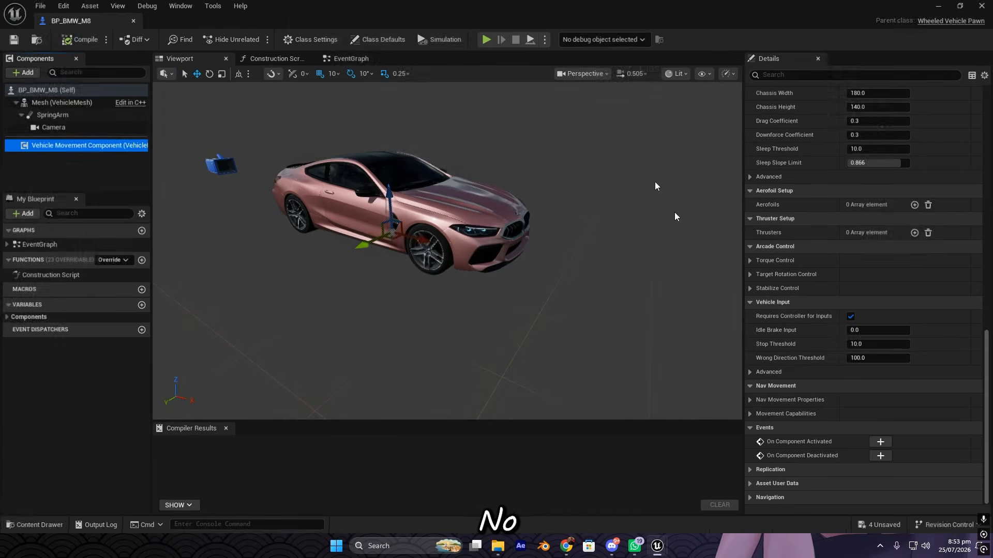
Step: Collapse the Vehicle Movement Component's Mechanical Setup section and add four elements to its Wheel Setups array
scroll(810, 366, "up", 1)
scroll(811, 366, "up", 6)
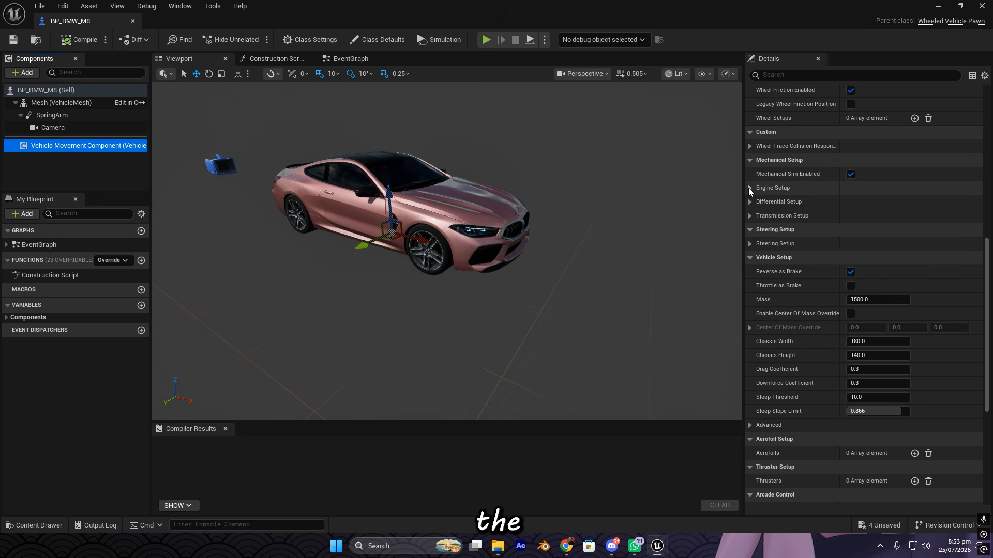
left_click(749, 146)
left_click(749, 146)
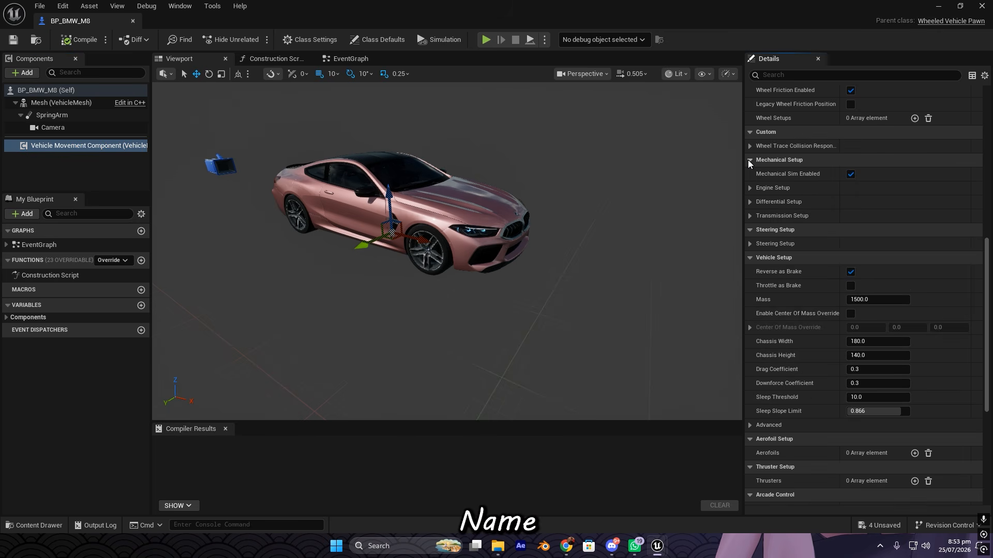
scroll(753, 210, "up", 7)
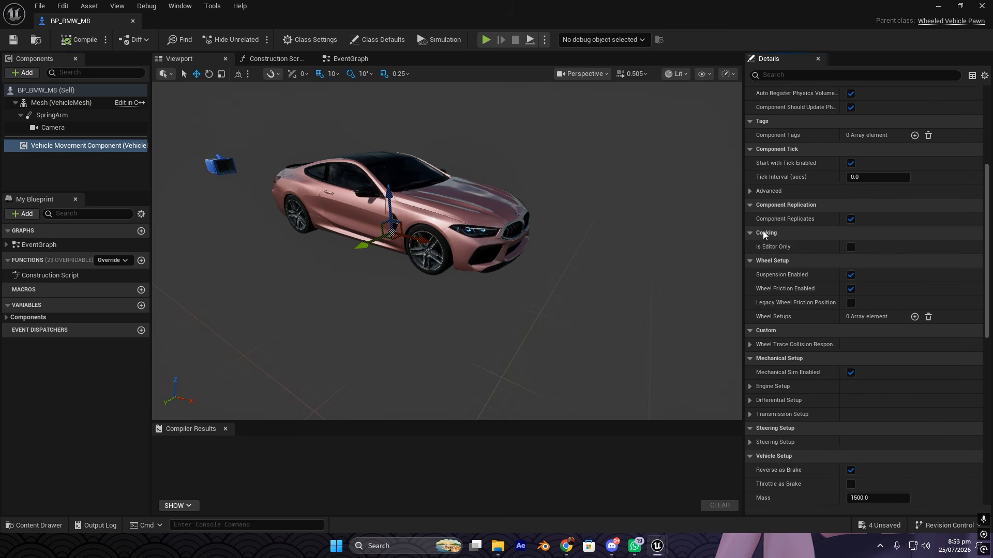
scroll(758, 238, "up", 2)
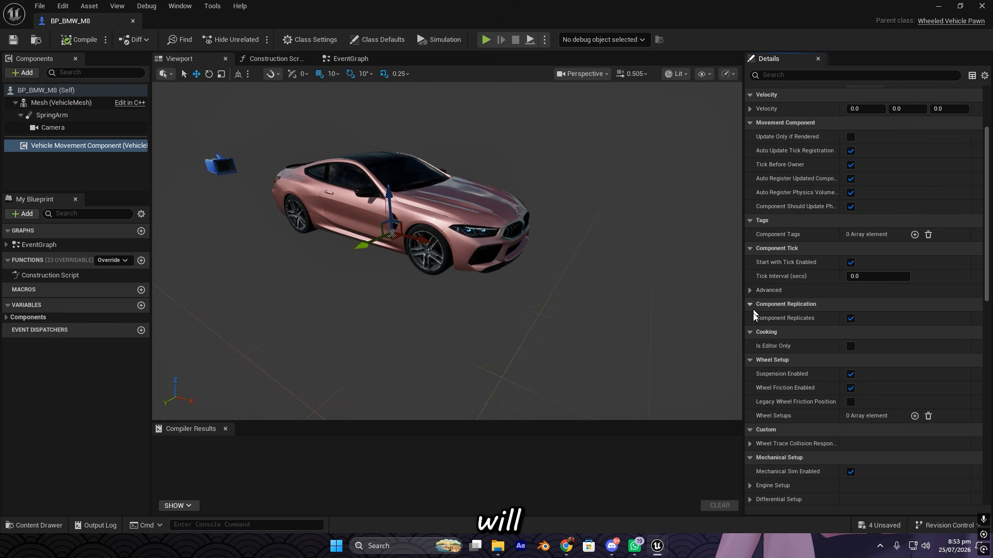
scroll(755, 302, "up", 2)
scroll(765, 279, "down", 7)
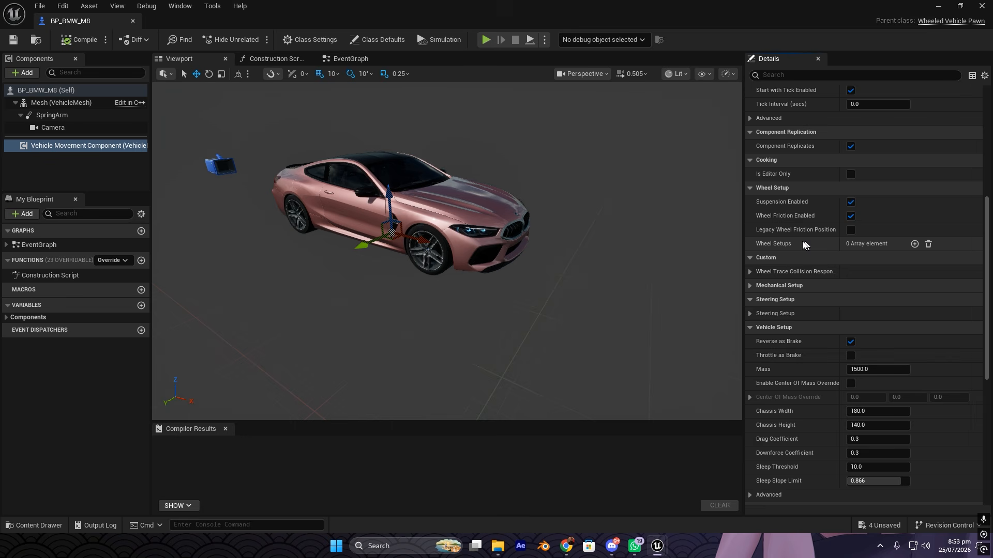
left_click(915, 244)
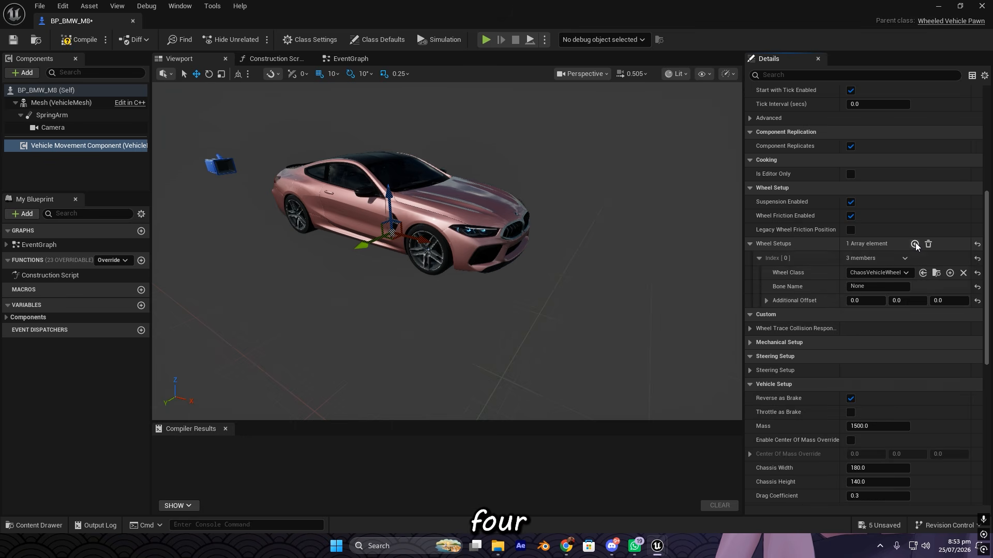
left_click(914, 244)
left_click(915, 244)
left_click(915, 243)
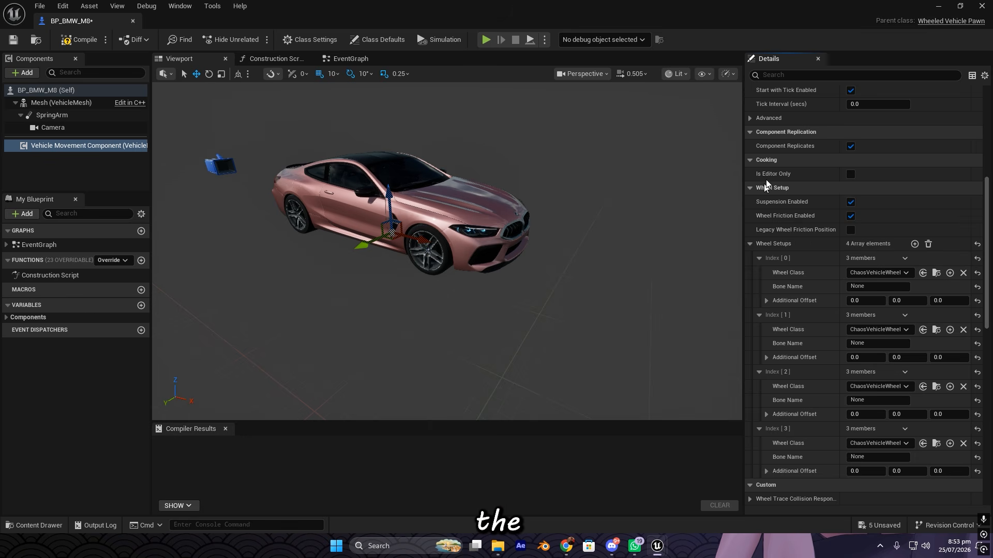
Step: Assign FrontWheel as the wheel class for indices 0 and 1 and RareWheel for indices 2 and 3, and save the blueprint
scroll(776, 194, "down", 2)
key("ctrl+space")
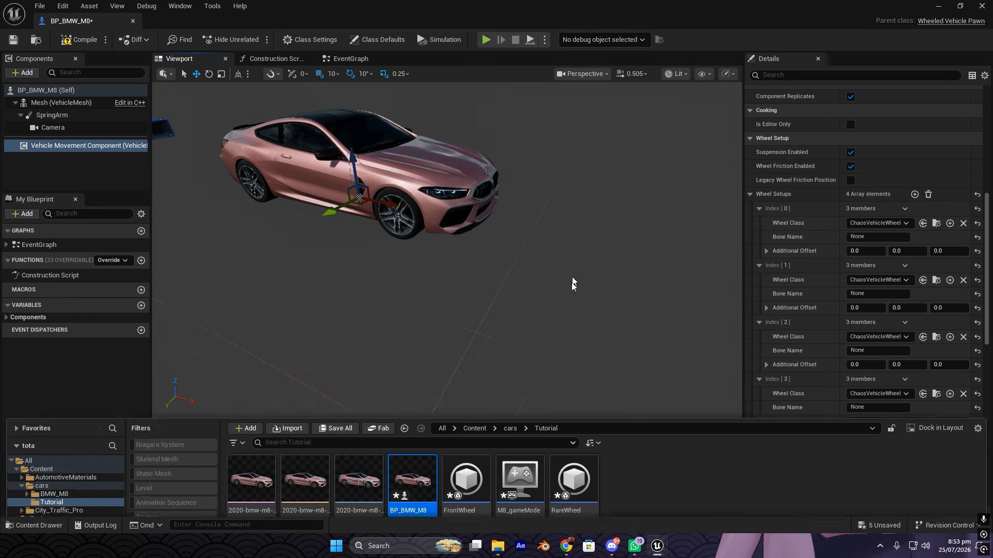
left_click_drag(469, 342, 866, 223)
key("ctrl+space")
left_click_drag(469, 343, 860, 275)
key("ctrl+space")
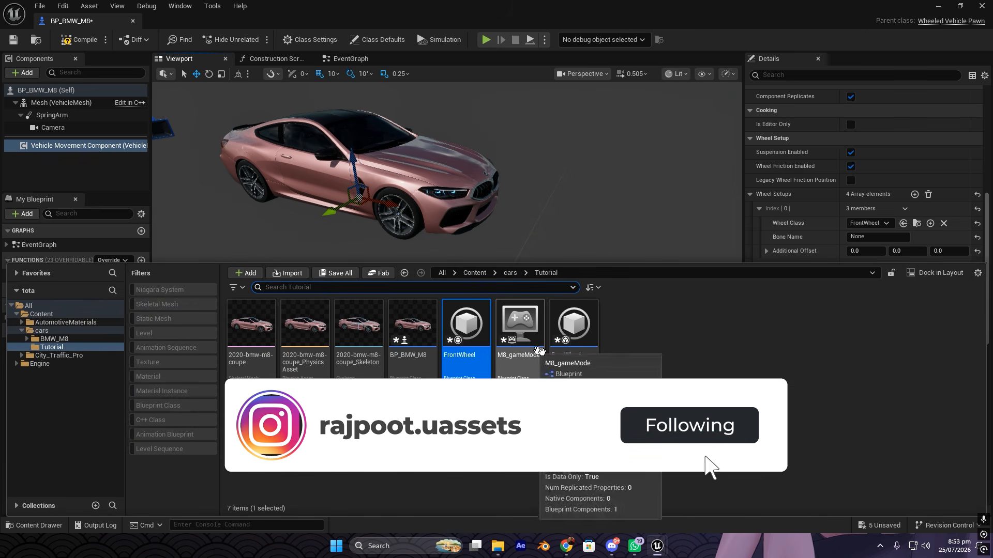
left_click_drag(572, 342, 893, 350)
key("ctrl+space")
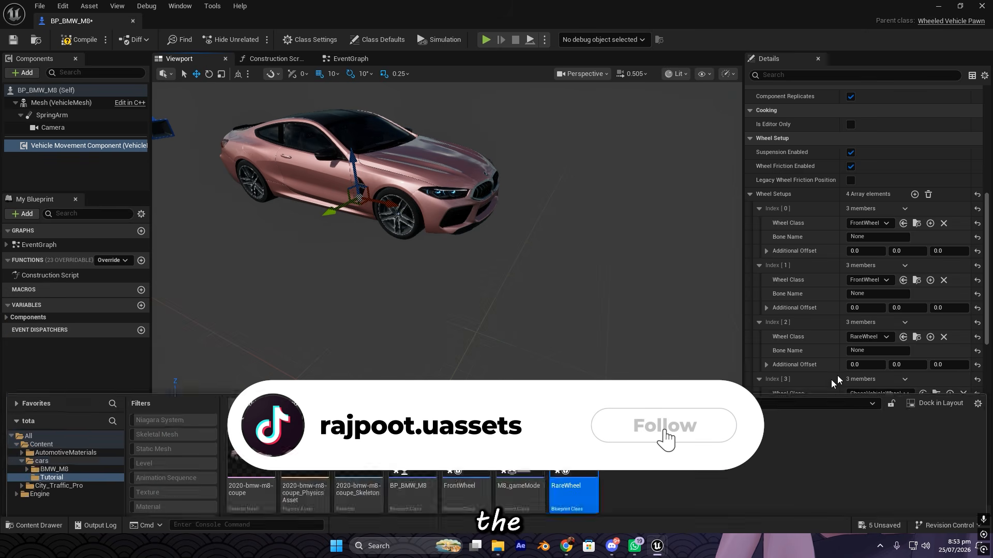
left_click_drag(572, 341, 869, 394)
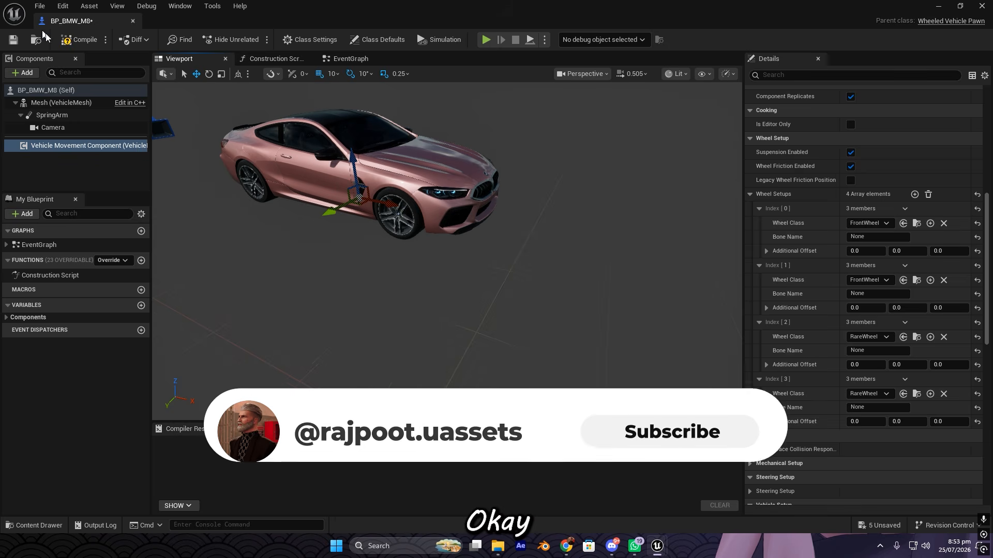
left_click(17, 40)
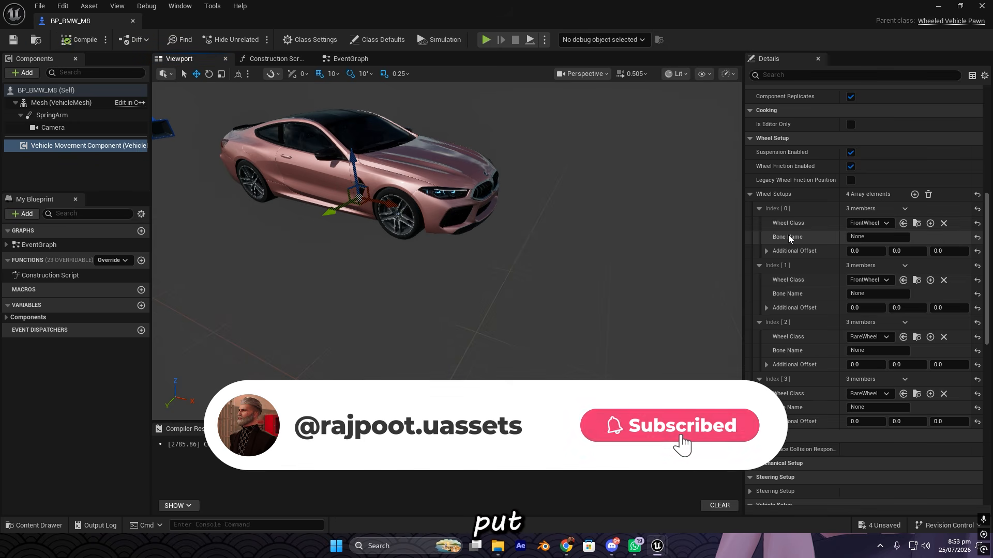
Step: Open the 2020-bmw-m8-coupe skeletal mesh and examine the names and positions of its wheel bones
key("ctrl+space")
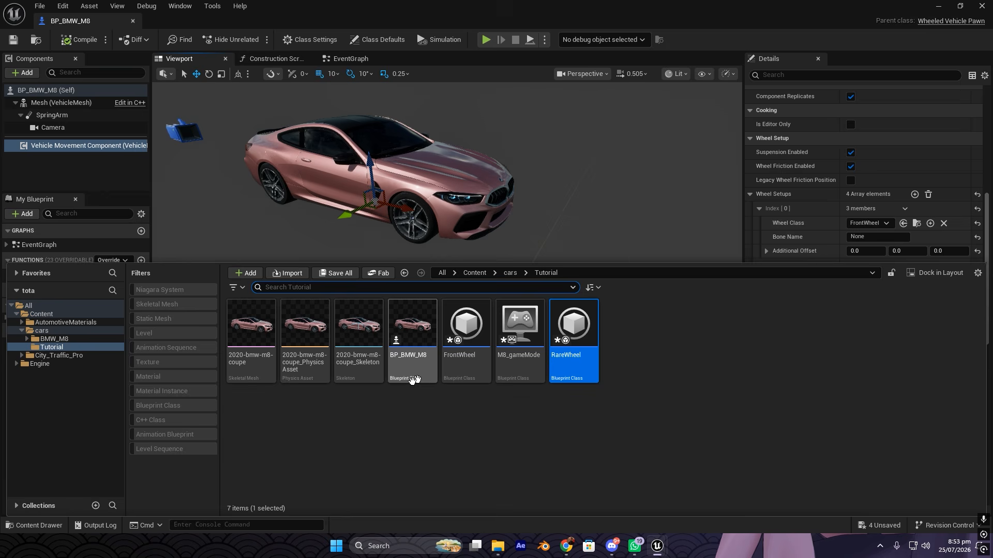
double_click(238, 335)
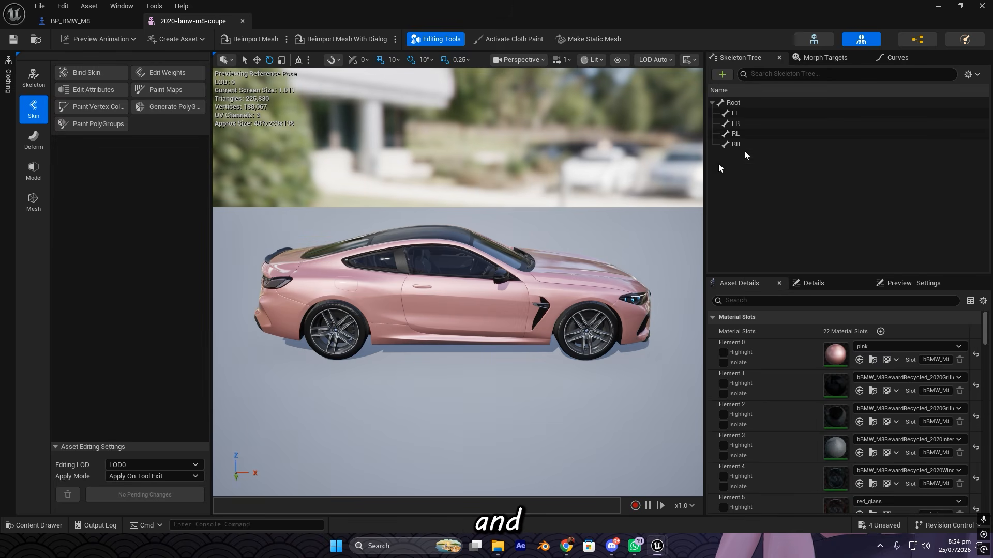
left_click(768, 111)
left_click_drag(534, 223, 532, 203)
right_click_drag(532, 203, 393, 212)
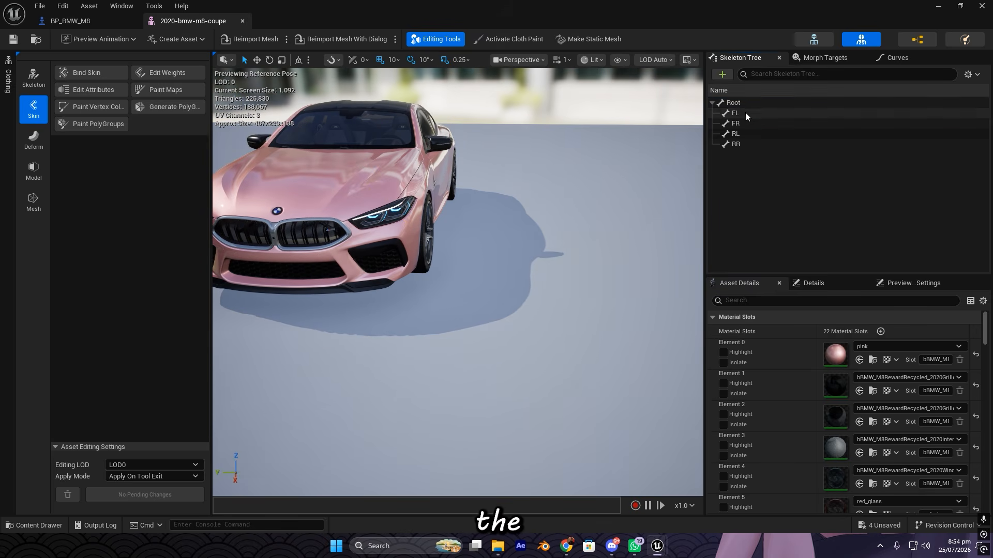
left_click(740, 113)
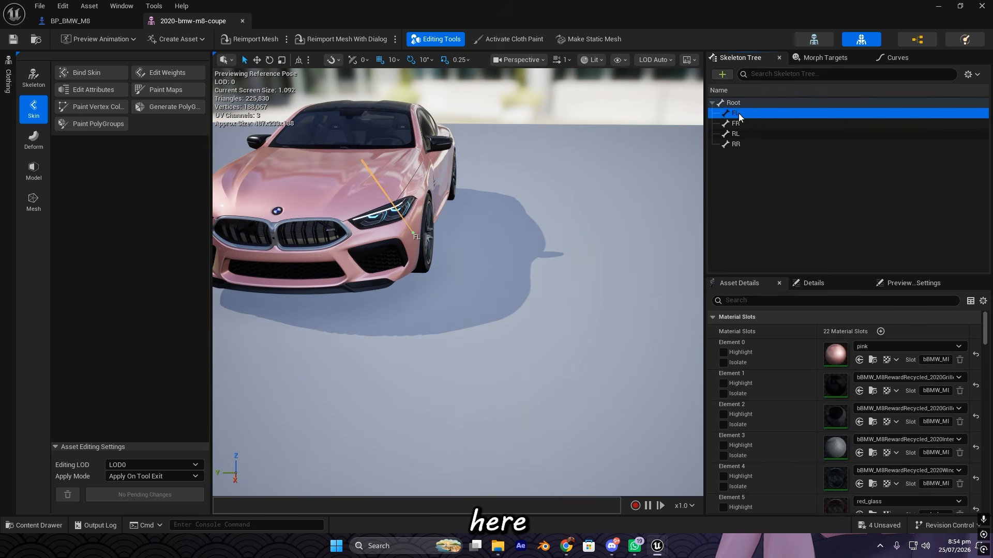
key("Down")
key("Down")
key("Down")
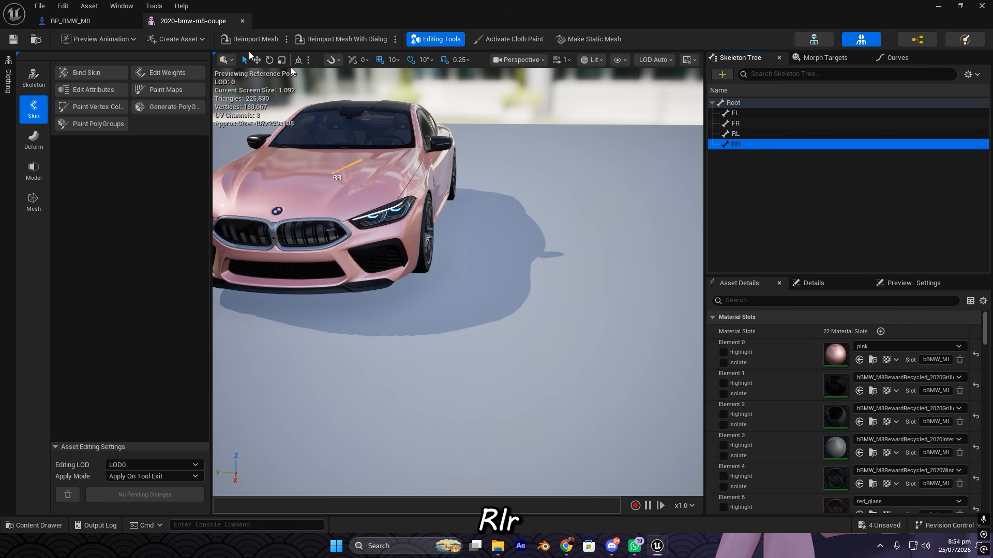
Step: In BP_BMW_M8, set the bone names of wheel setups 0 to 3 to FL, FR, RL and RR
left_click(54, 22)
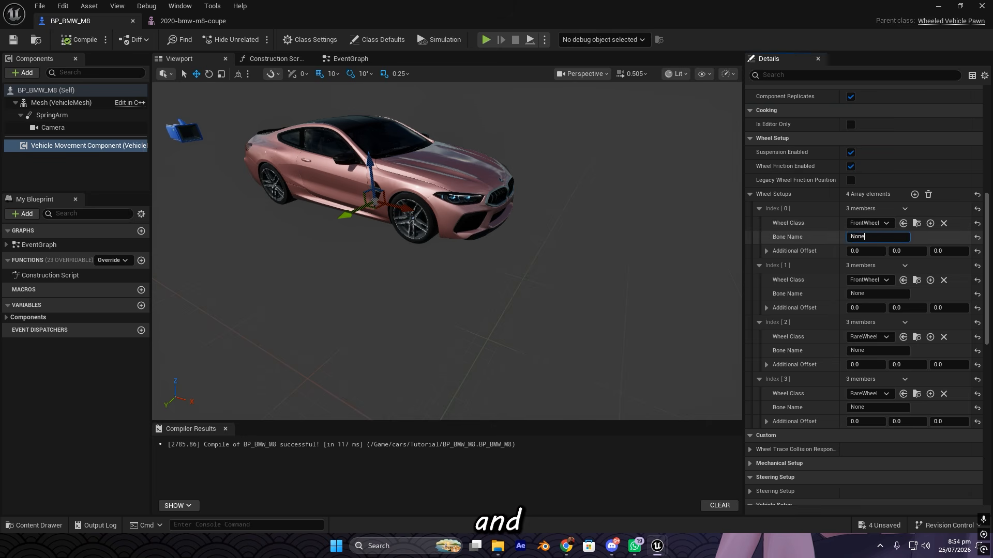
type("FL")
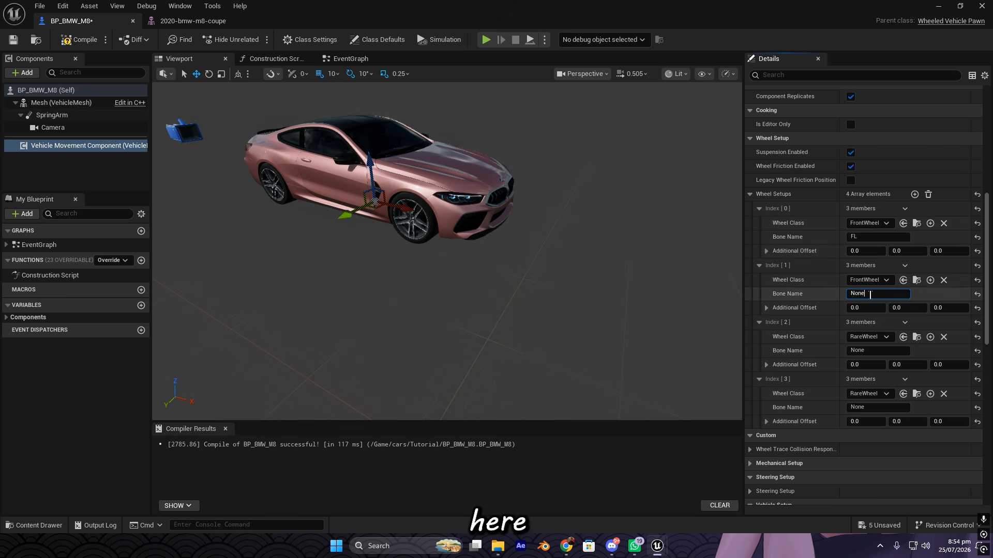
type("FR")
left_click(876, 352)
type("RL")
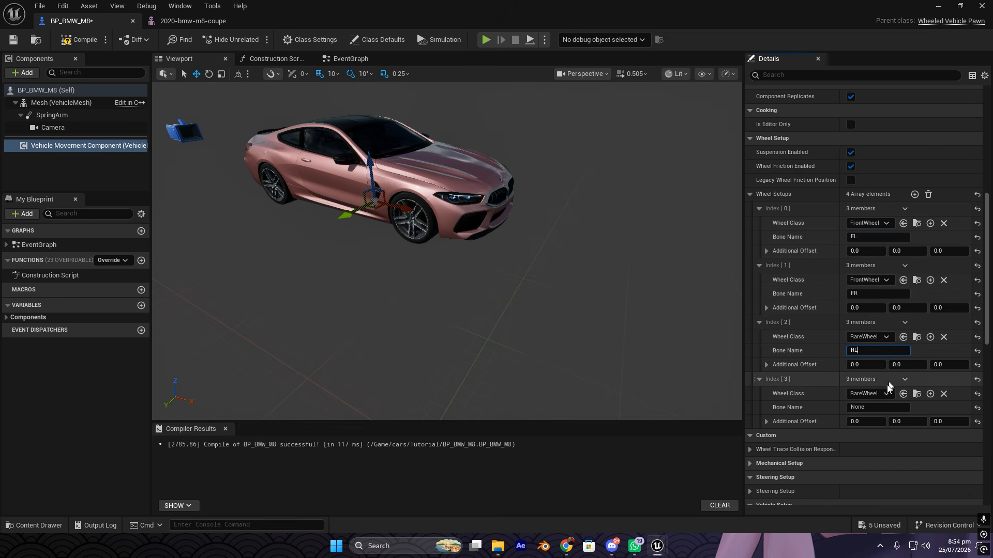
left_click(881, 408)
type("RR")
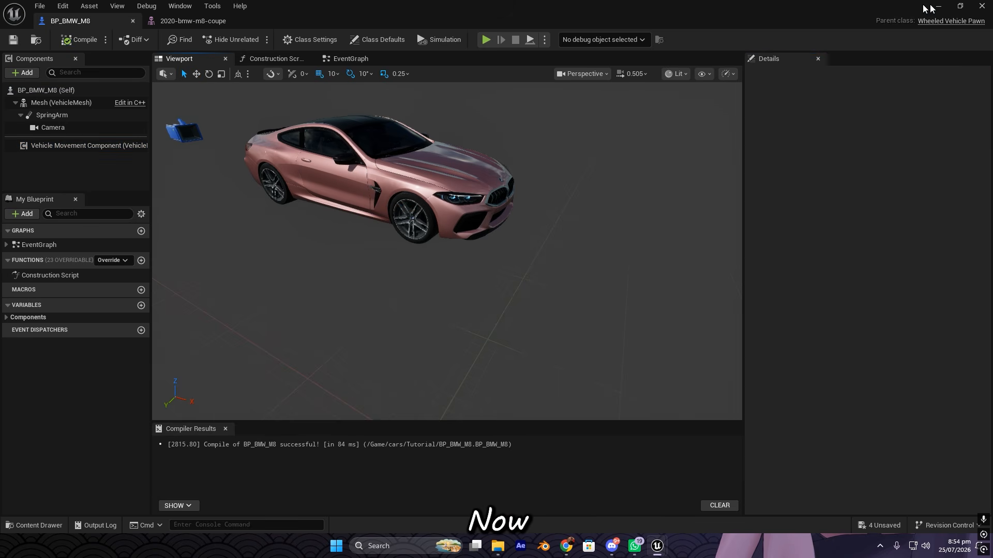
Step: Return to the cAR_tEST level, play it briefly to check the car's behaviour, and stop the simulation
left_click(931, 6)
left_click(260, 39)
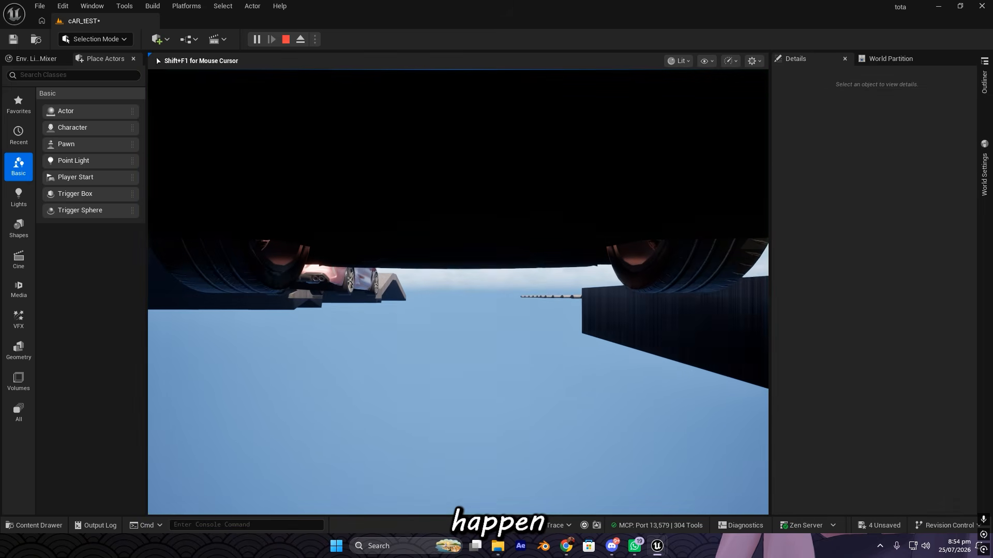
key("Escape")
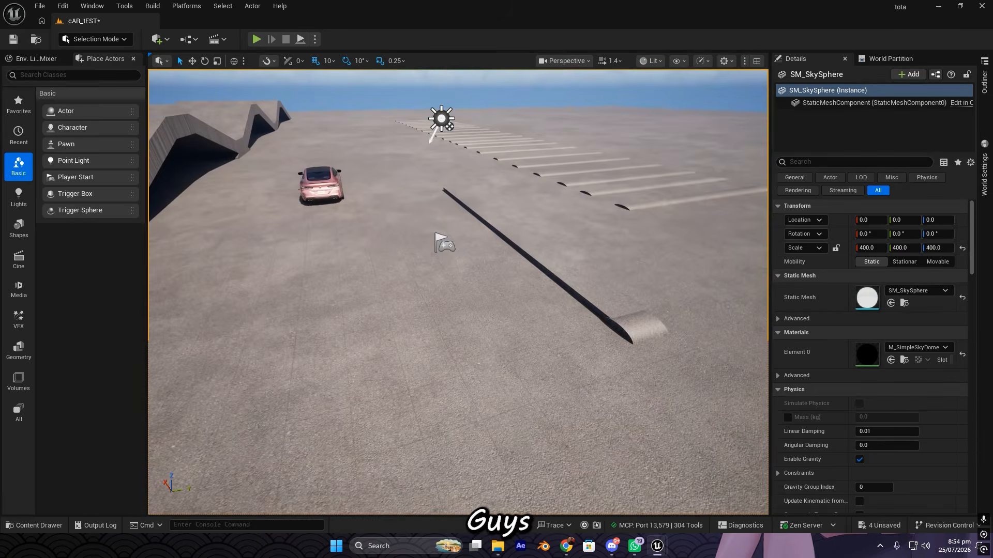
Step: Disable Do Collision Test, Inherit Pitch, Inherit Yaw and Inherit Roll on BP_BMW_M8's SpringArm, and compile the blueprint
key("ctrl+space")
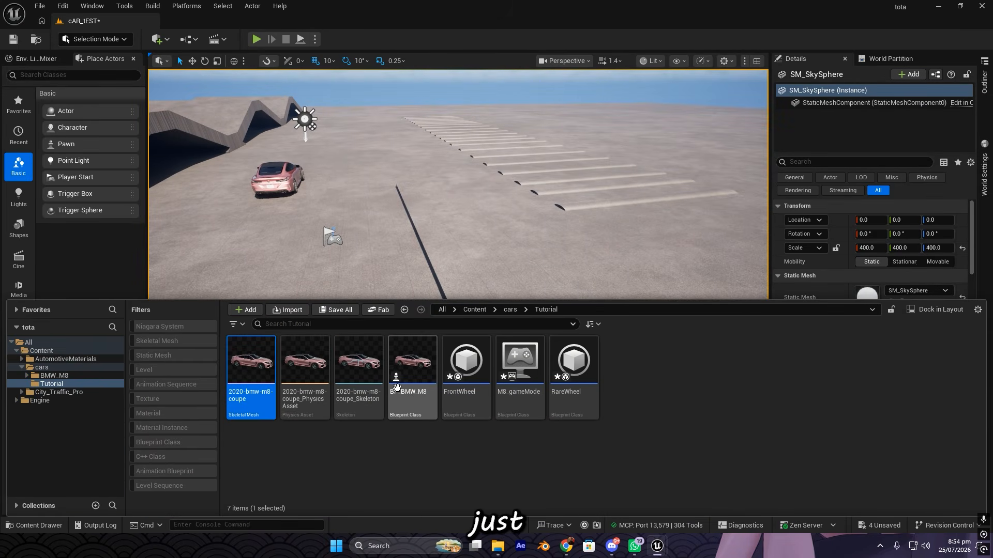
double_click(396, 388)
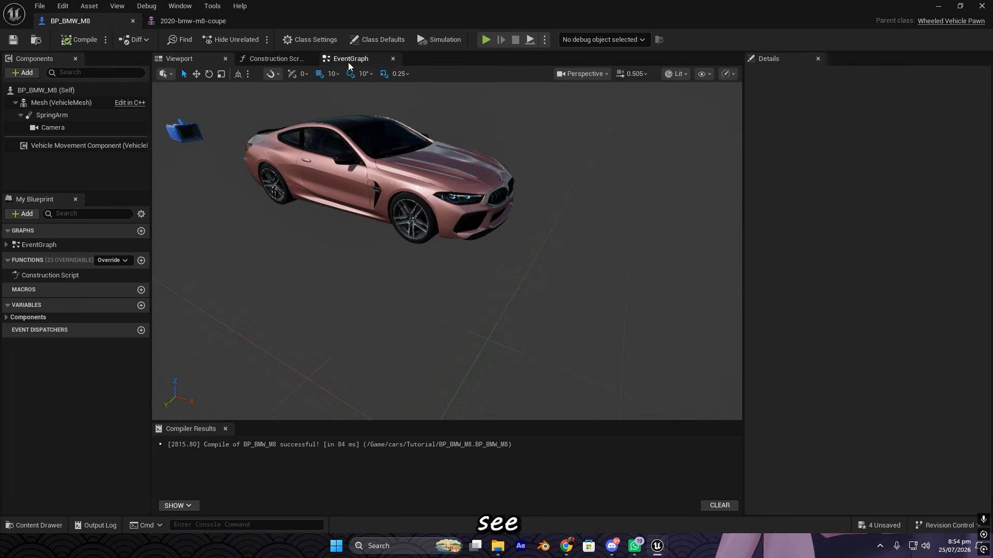
left_click(66, 116)
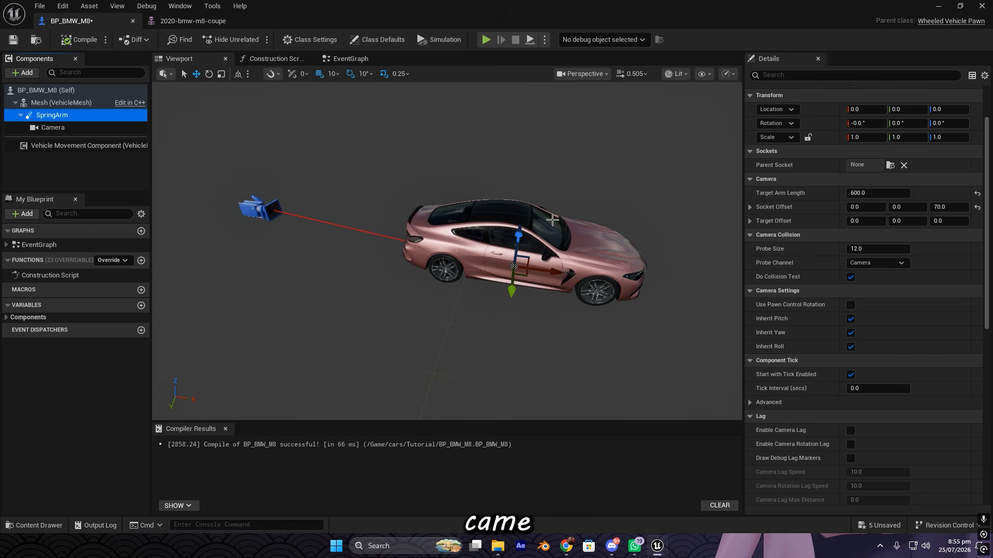
mouse_move(552, 220)
right_mouse_down()
mouse_move(549, 205)
mouse_move(552, 220)
right_mouse_up()
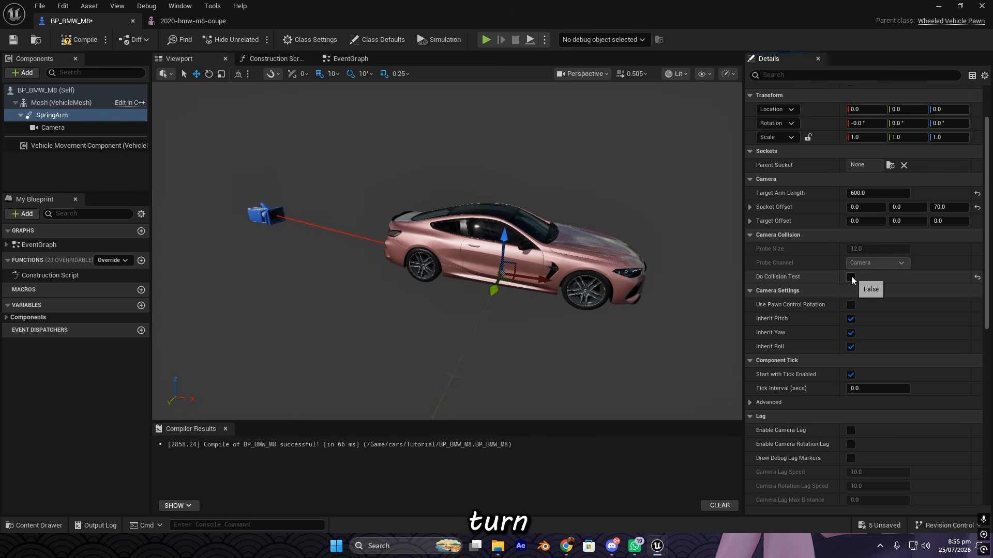
right_click_drag(355, 211, 401, 225)
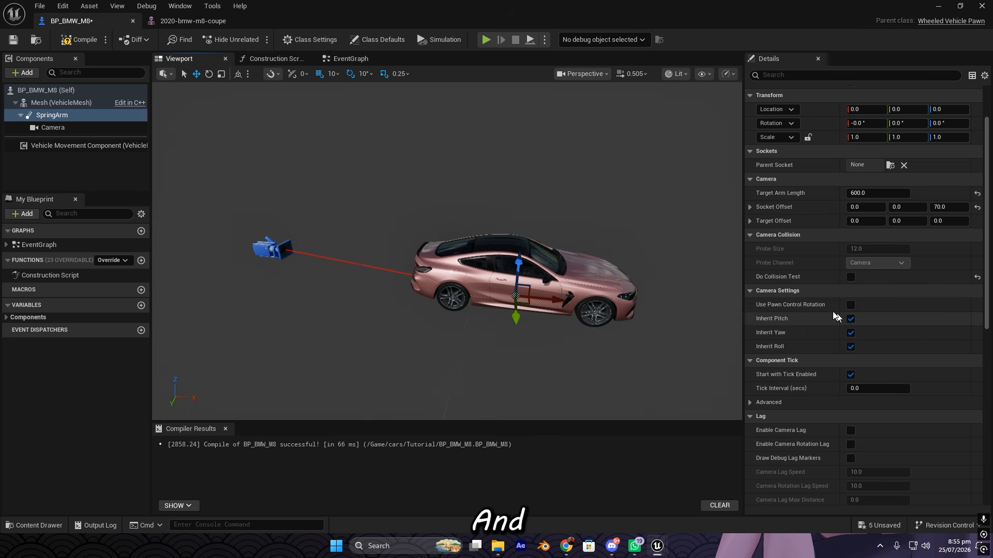
left_click(850, 332)
left_click(851, 346)
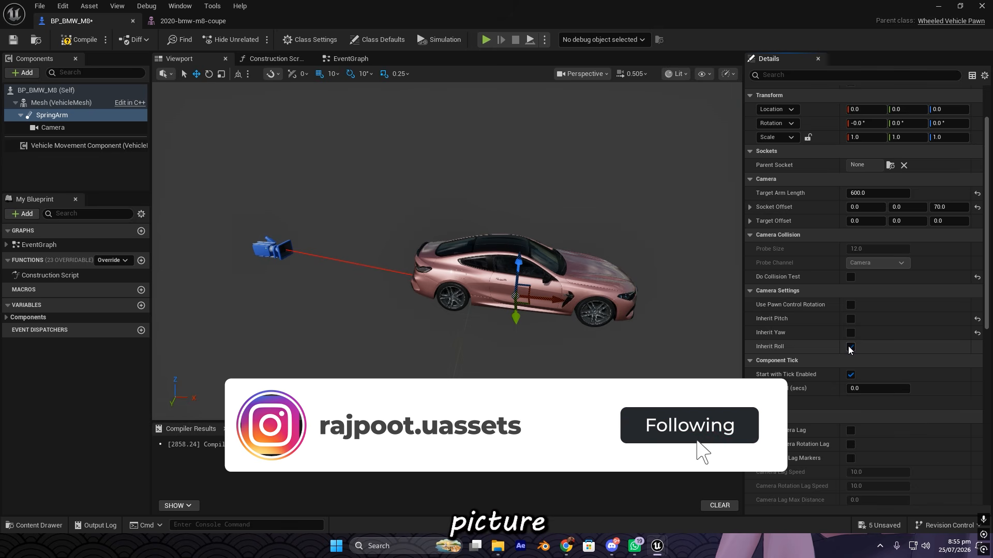
left_click(69, 41)
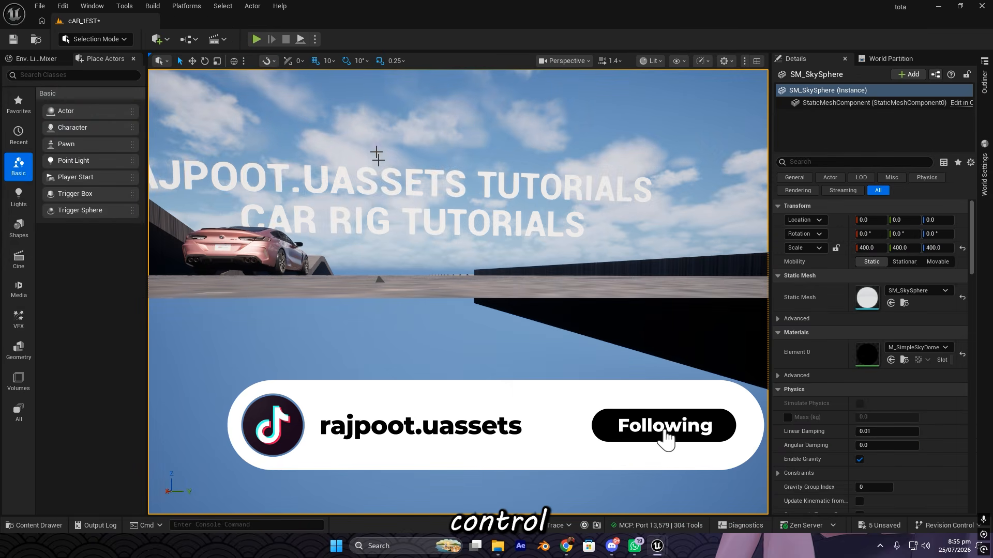
Step: Play-test the car in the cAR_tEST level with the changed spring arm settings, and end the session
key("s")
right_click_drag(376, 152, 312, 297)
key("d")
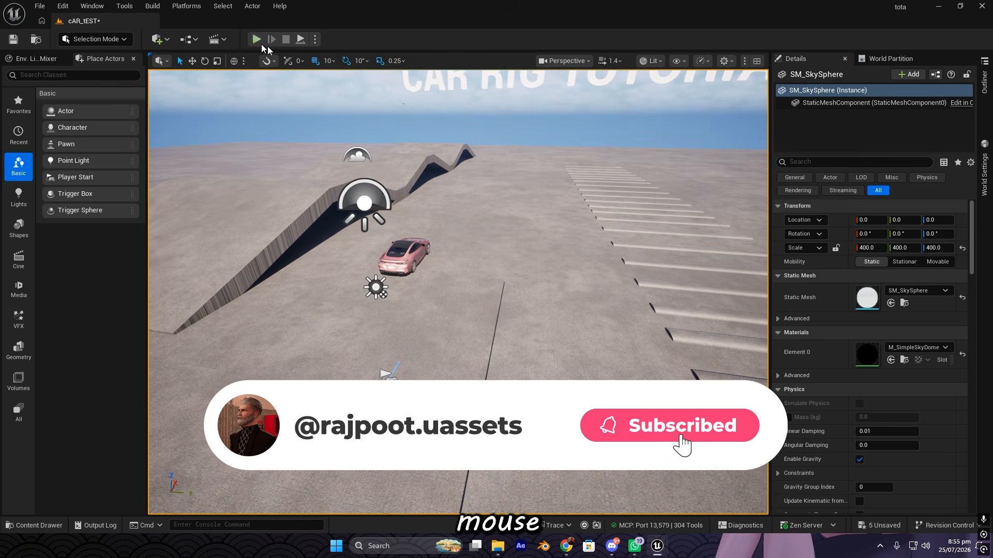
left_click(257, 41)
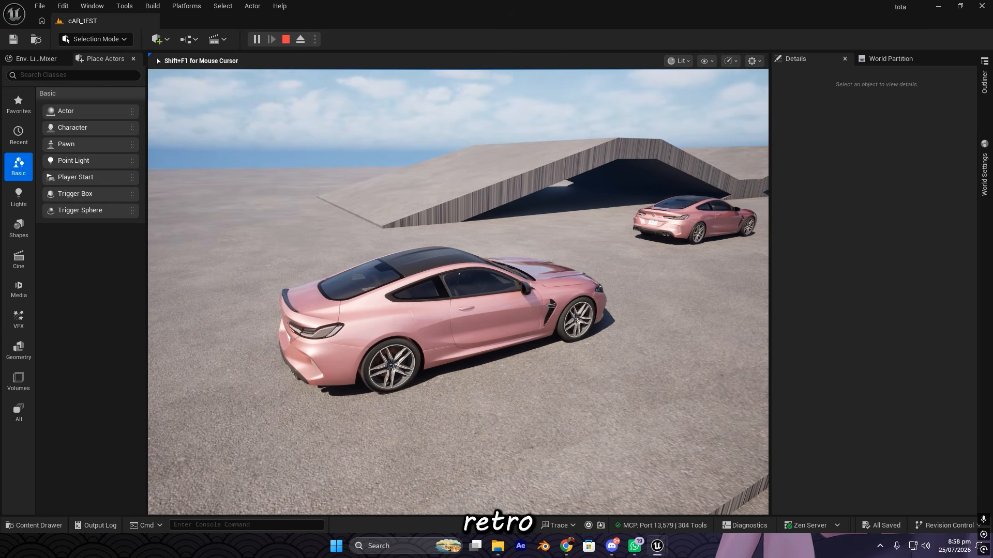
key("Escape")
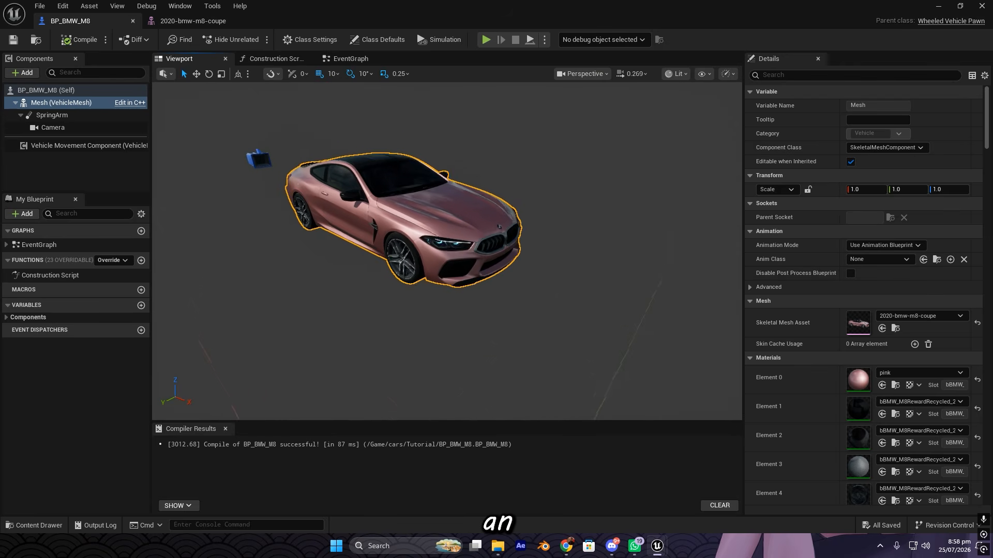
Step: Open the Torque Curve of the Vehicle Movement Component's Engine Setup in the internal curve editor
left_click(77, 146)
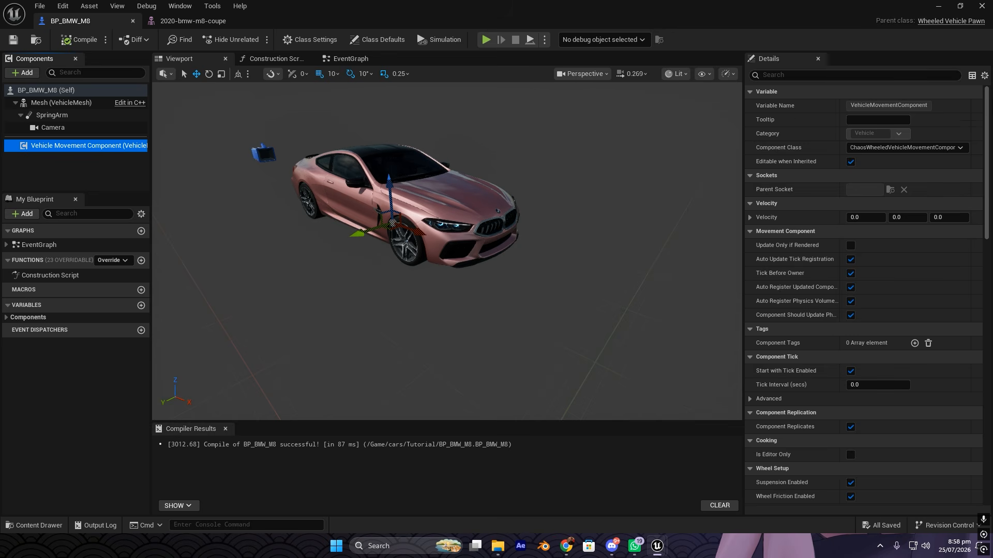
scroll(885, 182, "down", 10)
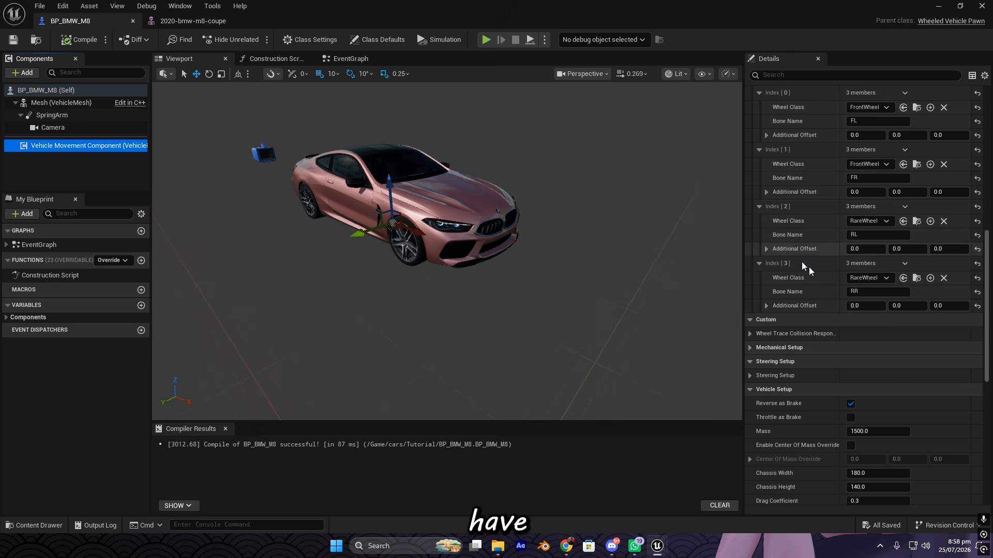
scroll(798, 263, "down", 3)
left_click(778, 265)
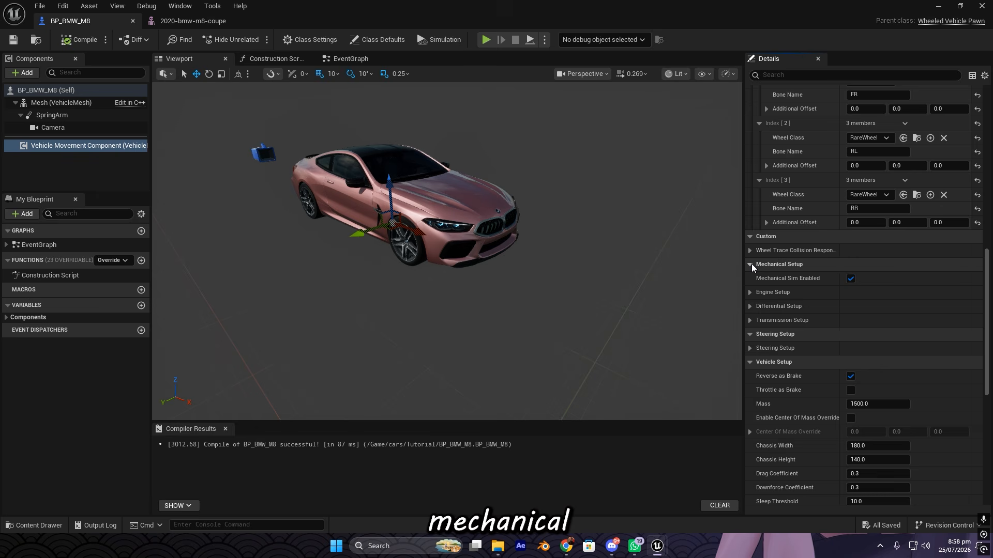
left_click(750, 292)
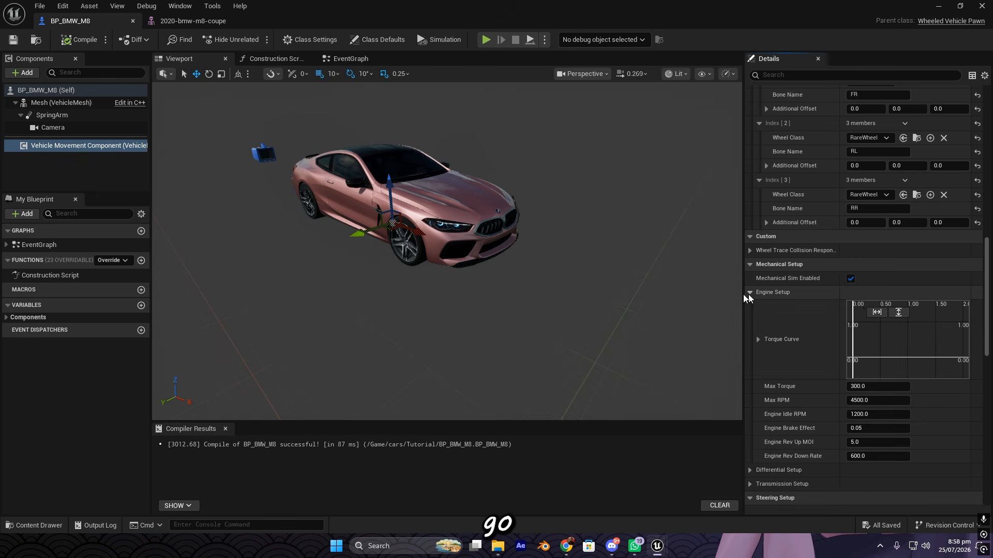
double_click(920, 338)
left_click_drag(690, 285, 429, 182)
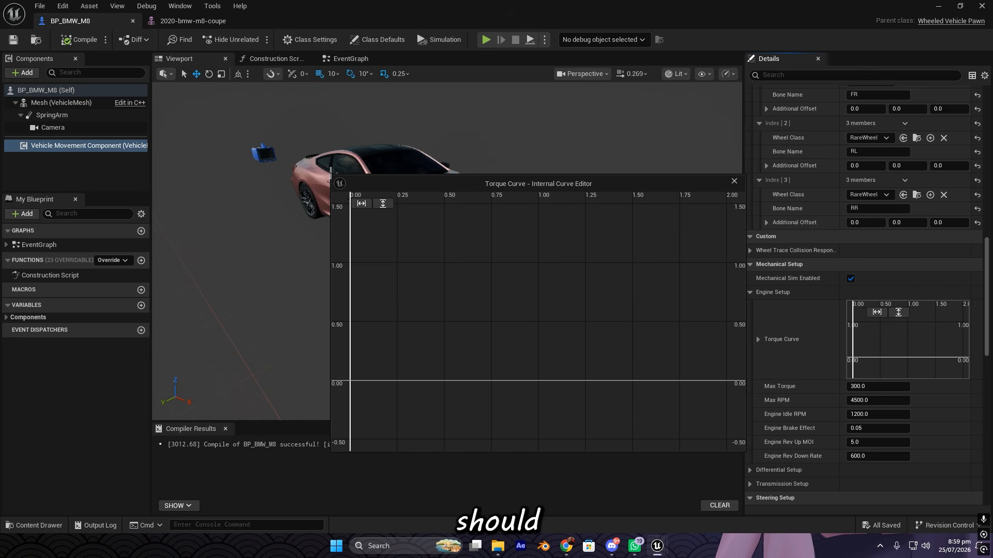
left_click_drag(344, 184, 257, 131)
Step: Add torque curve keys at the origin and at about time 54.8, value 66.1, and fit the curve in the view
scroll(353, 263, "down", 2)
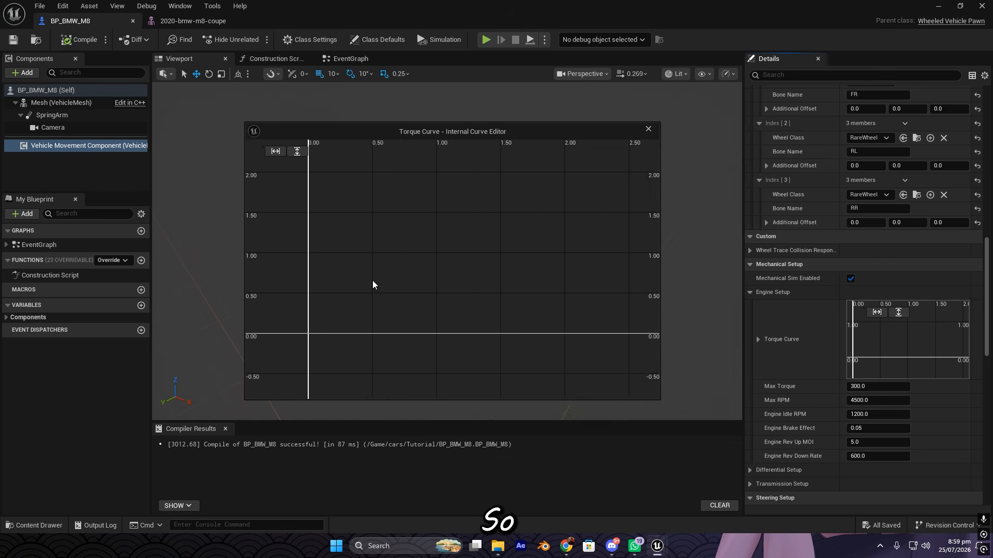
left_click(307, 333, "shift")
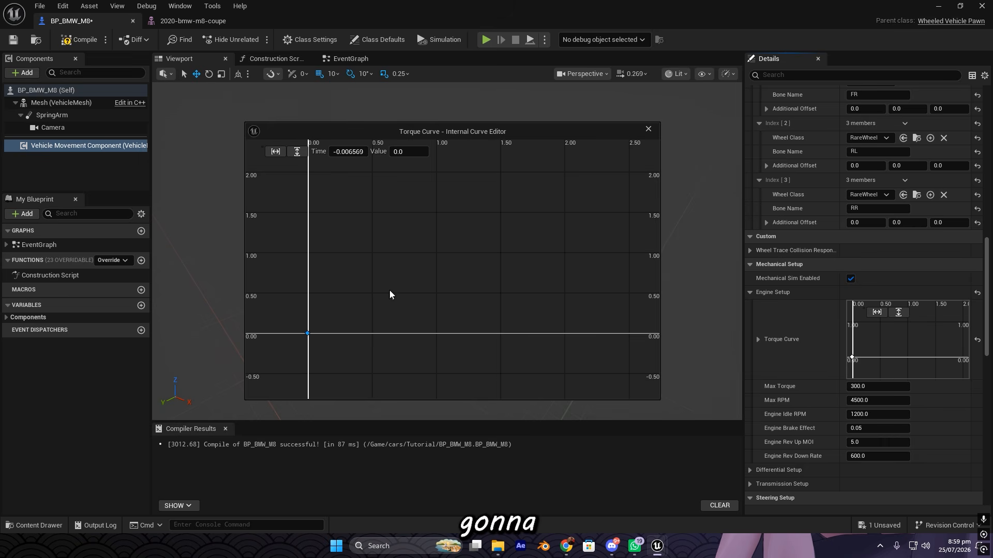
scroll(443, 251, "down", 1)
scroll(523, 191, "down", 3)
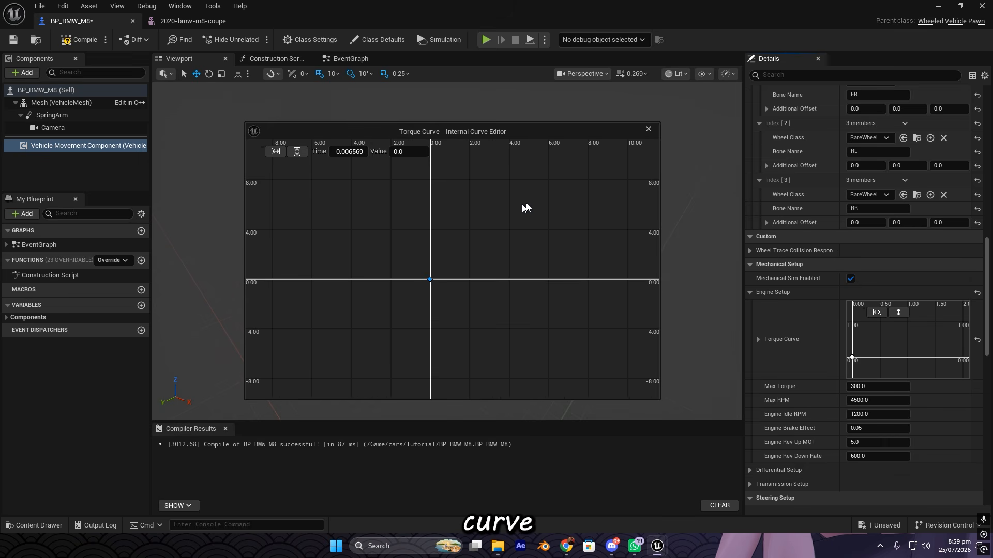
right_click_drag(526, 204, 388, 285)
scroll(589, 167, "down", 3)
left_click(585, 163, "shift")
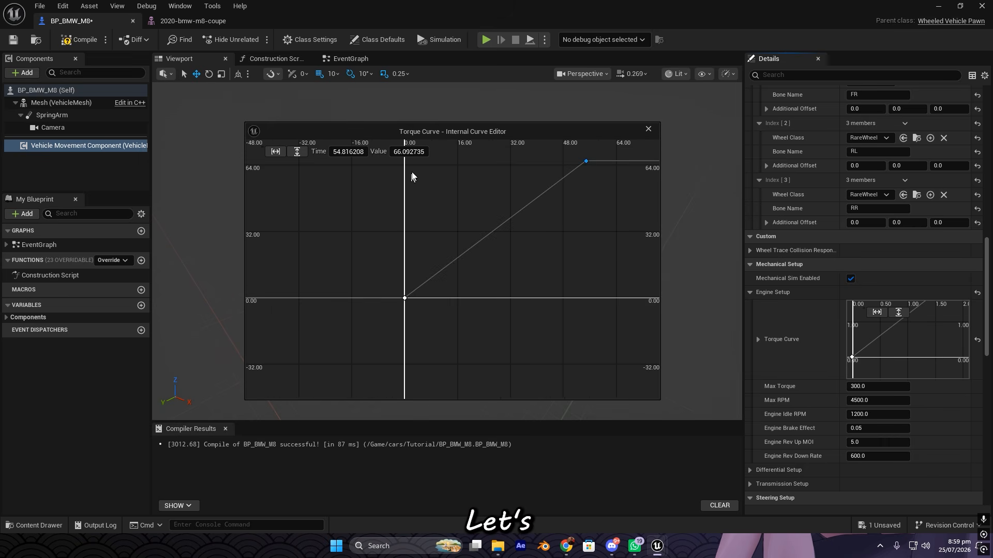
left_click(297, 155)
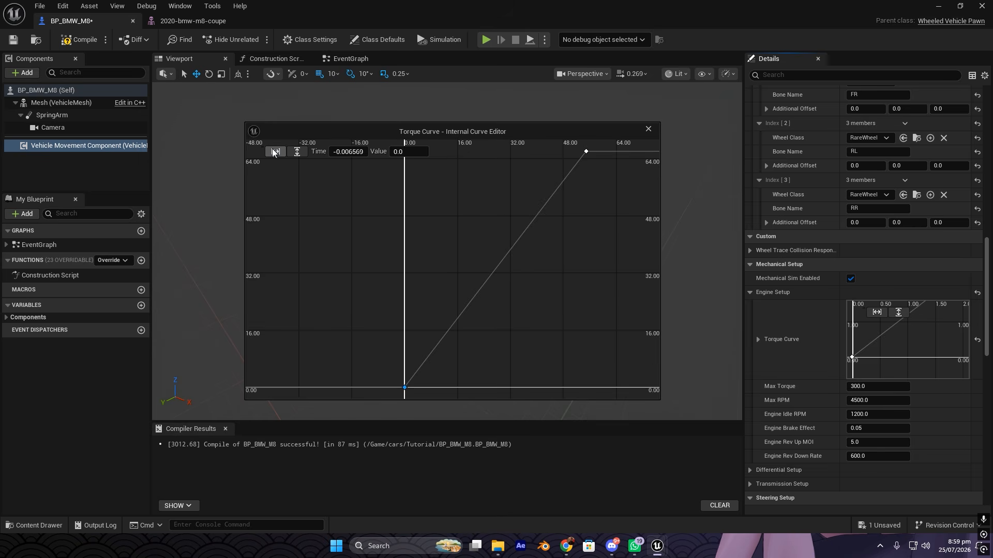
left_click(277, 152)
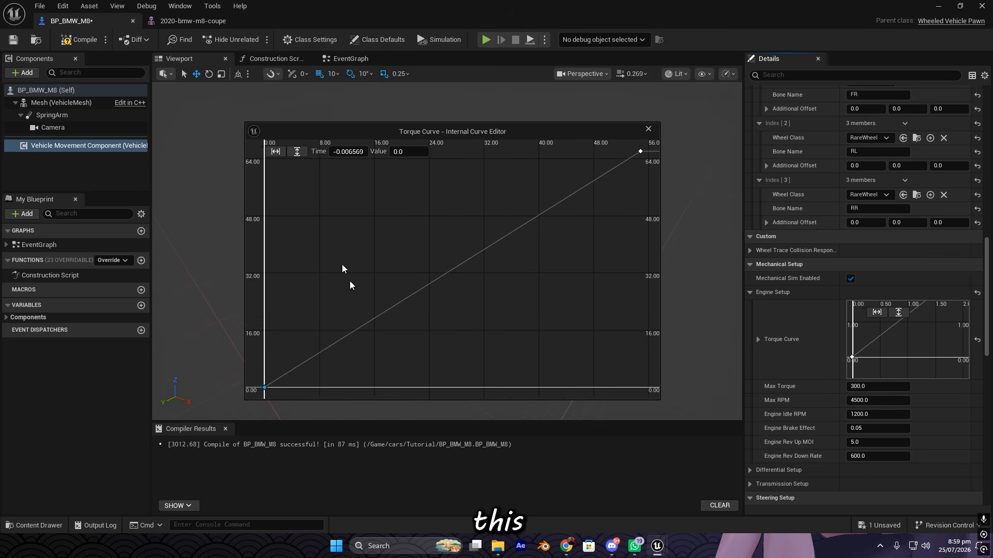
Step: Add four intermediate keys bowing the torque curve upward, the last two at about 21.8/50.7 and 40.6/62.7, and close the curve editor
left_click(300, 318, "shift")
left_click(362, 257, "shift")
left_click(414, 206, "shift")
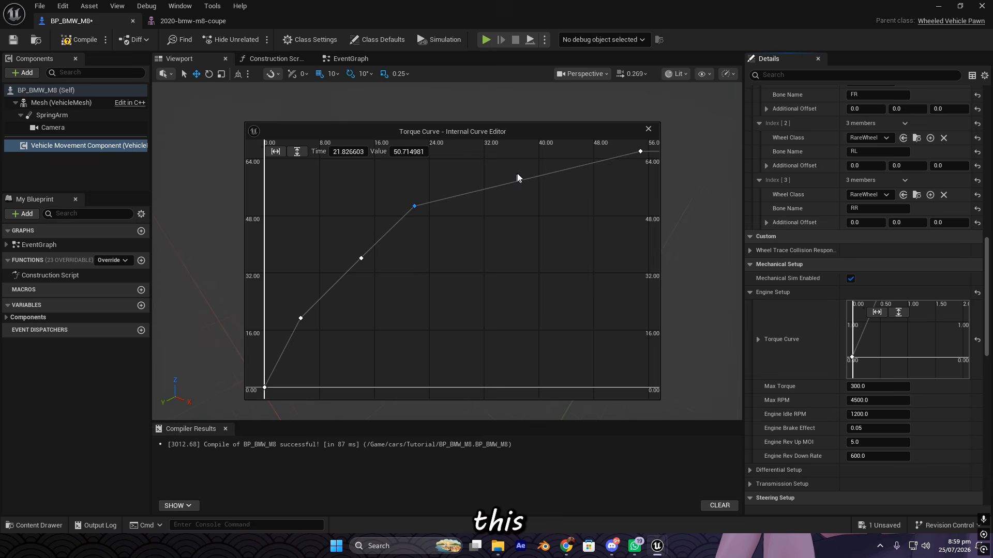
left_click(542, 164, "shift")
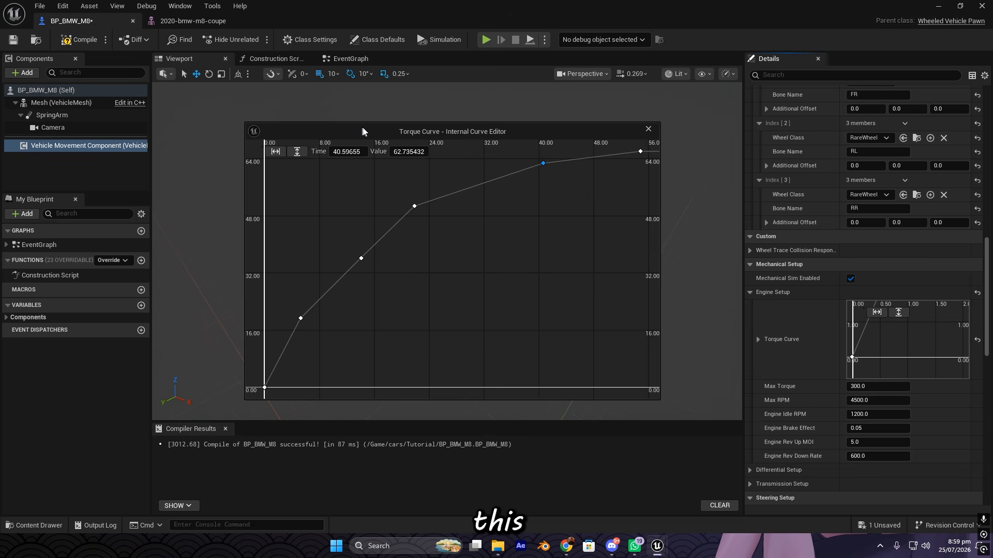
left_click_drag(362, 132, 336, 132)
left_click(624, 130)
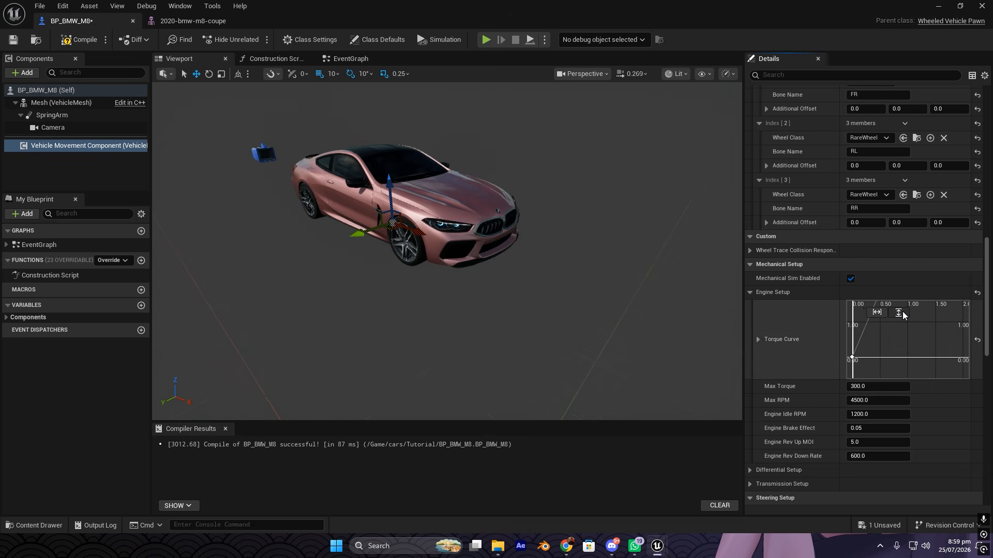
scroll(787, 331, "up", 4)
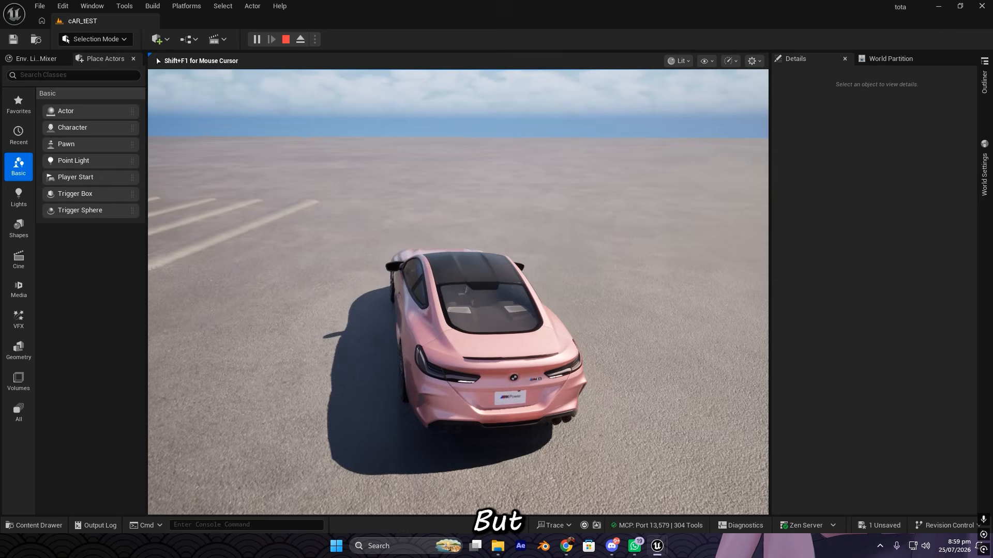
Step: Test-drive the car around the cAR_tEST level with throttle and steering, and stop the simulation
key("a")
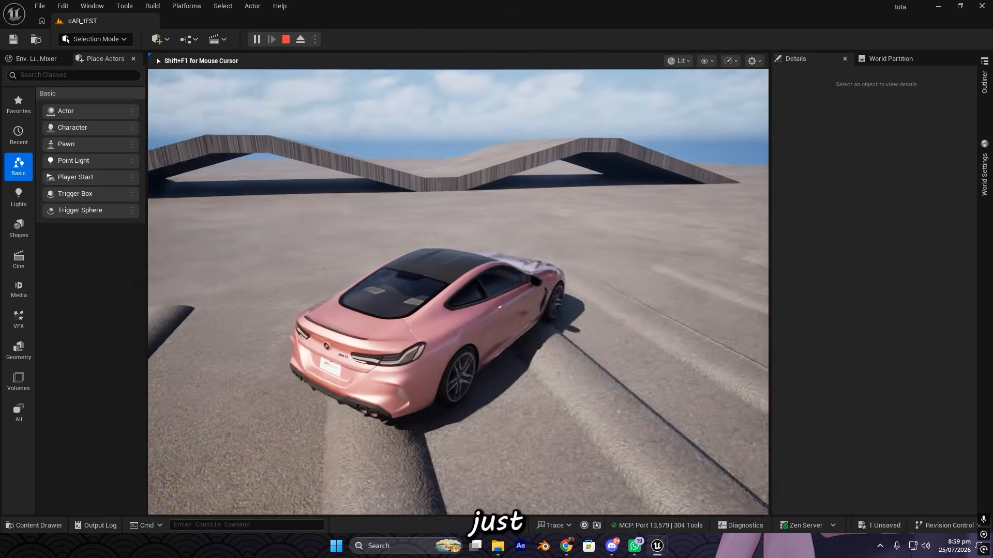
key("w")
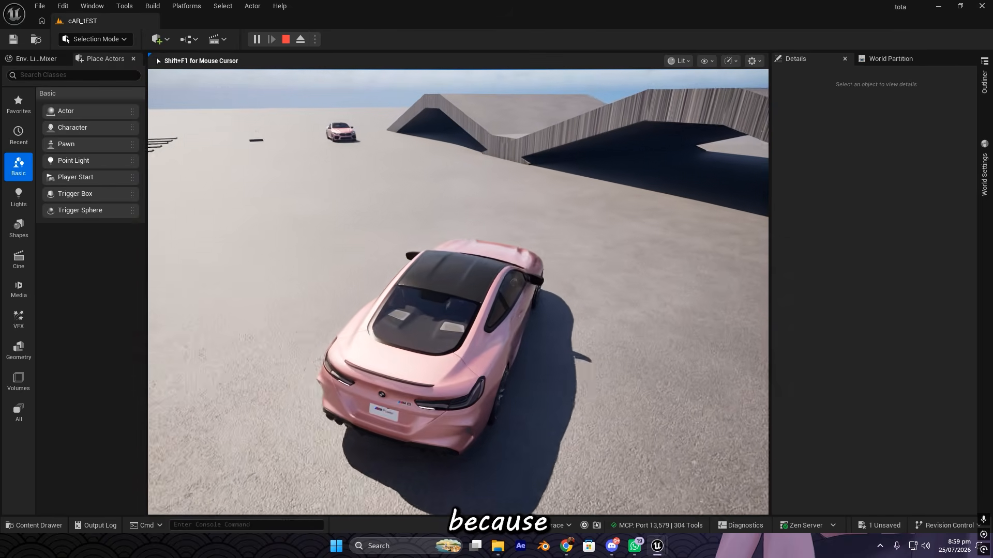
key("a")
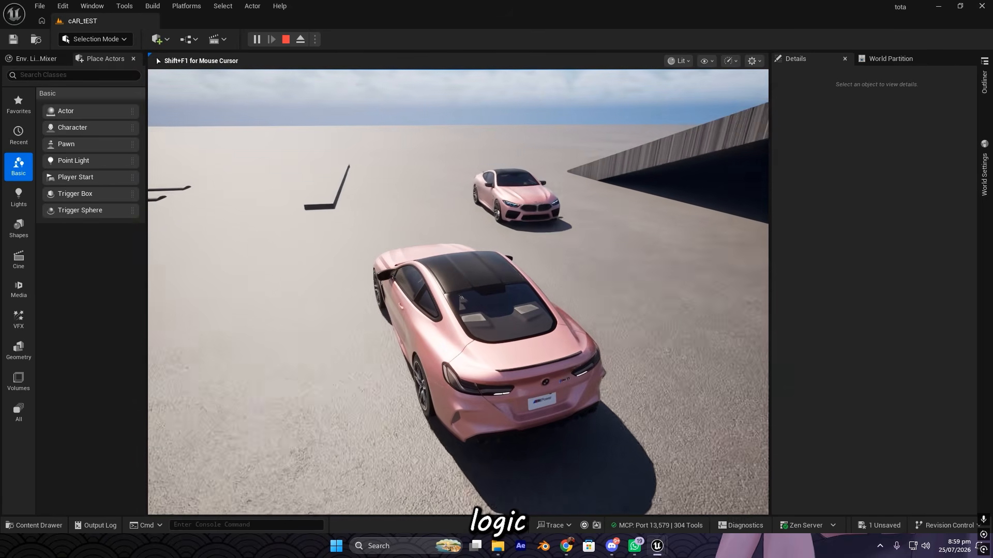
key("a")
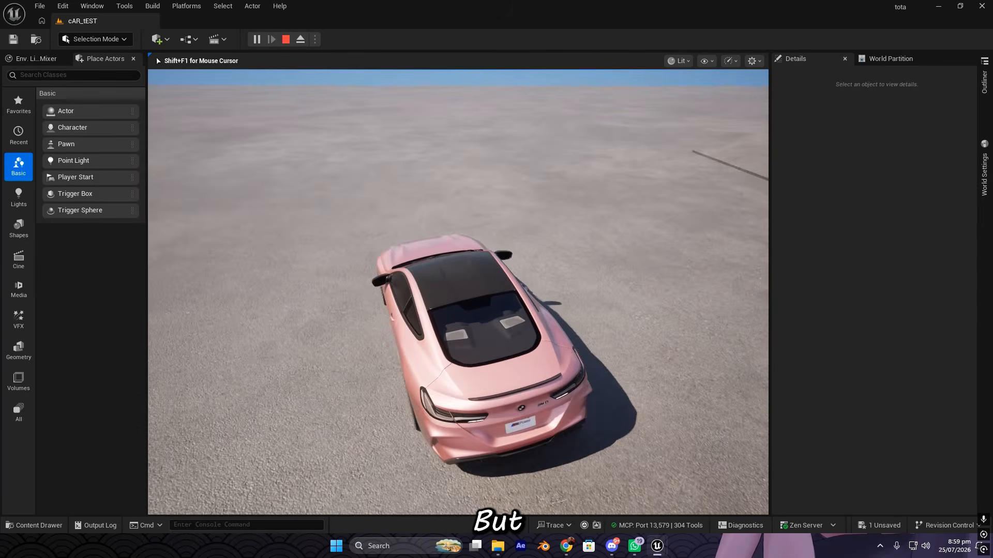
key("a")
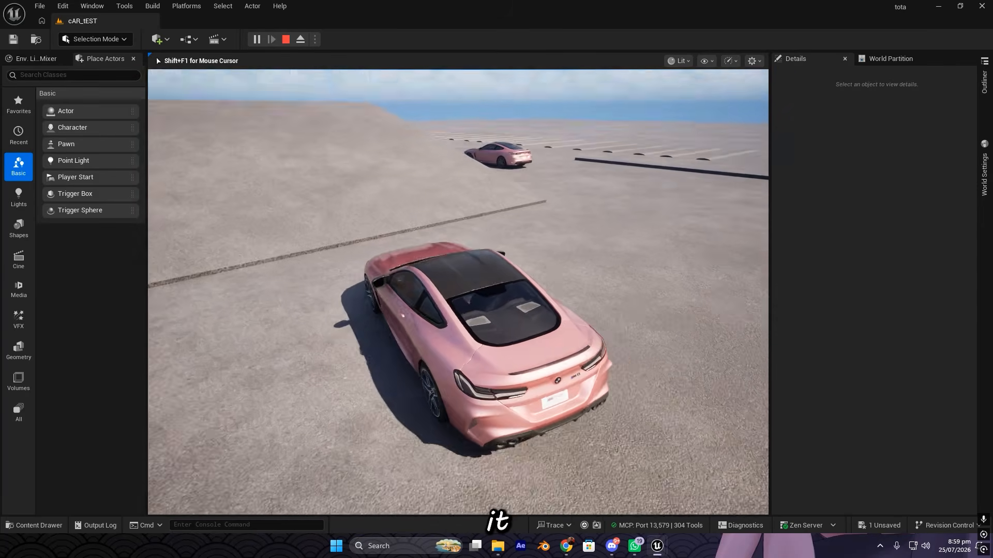
key("a")
key("Escape")
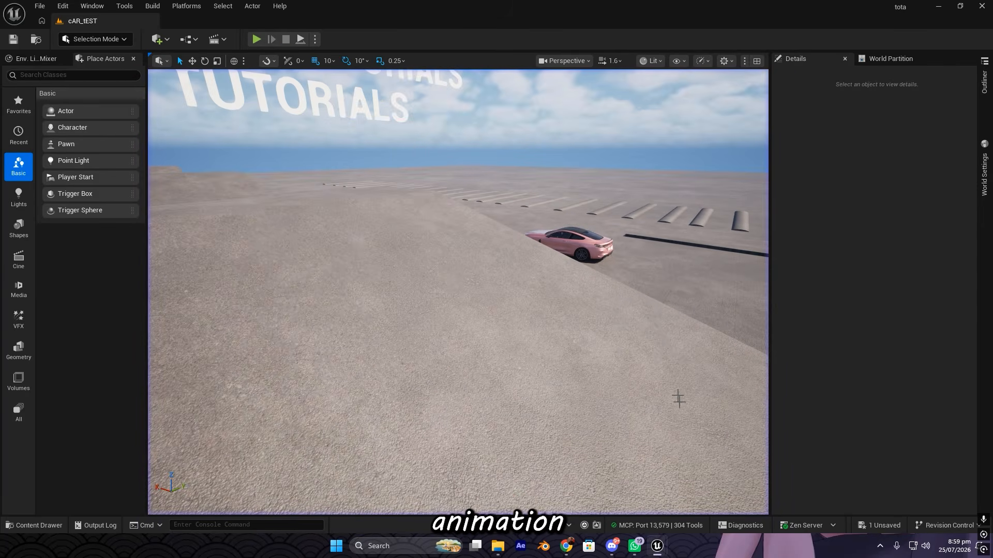
Step: Save all unsaved changes in the project from the cAR_tEST level
right_click_drag(678, 399, 519, 373)
key("w")
key("s")
key("w")
key("s")
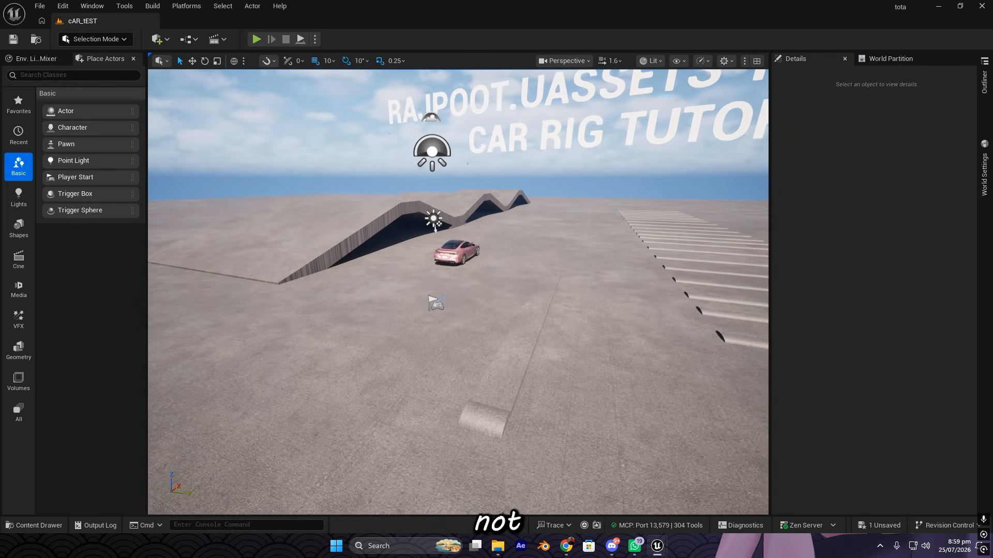
key("ctrl+space")
key("w")
right_click_drag(584, 294, 584, 303)
key("ctrl+space")
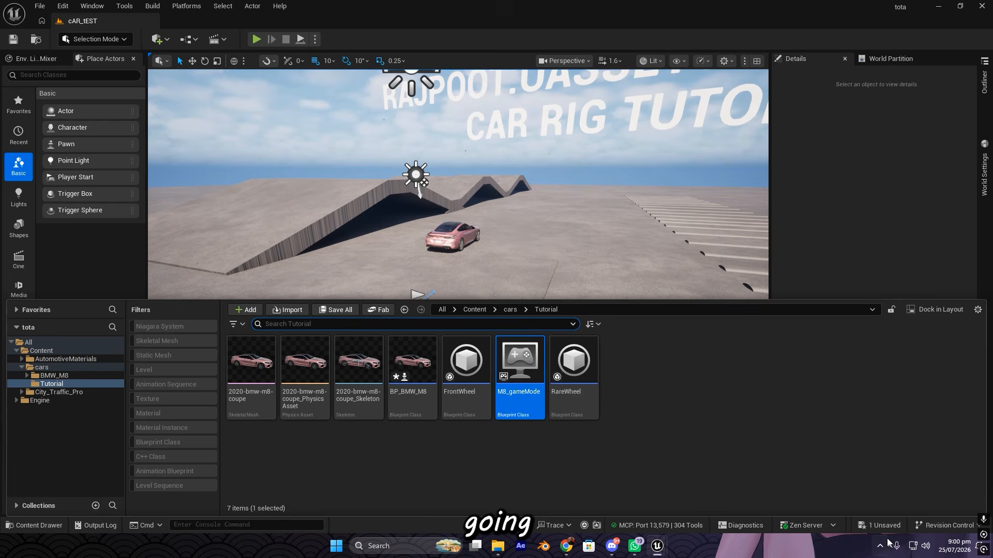
key("ctrl+shift+s")
left_click(587, 387)
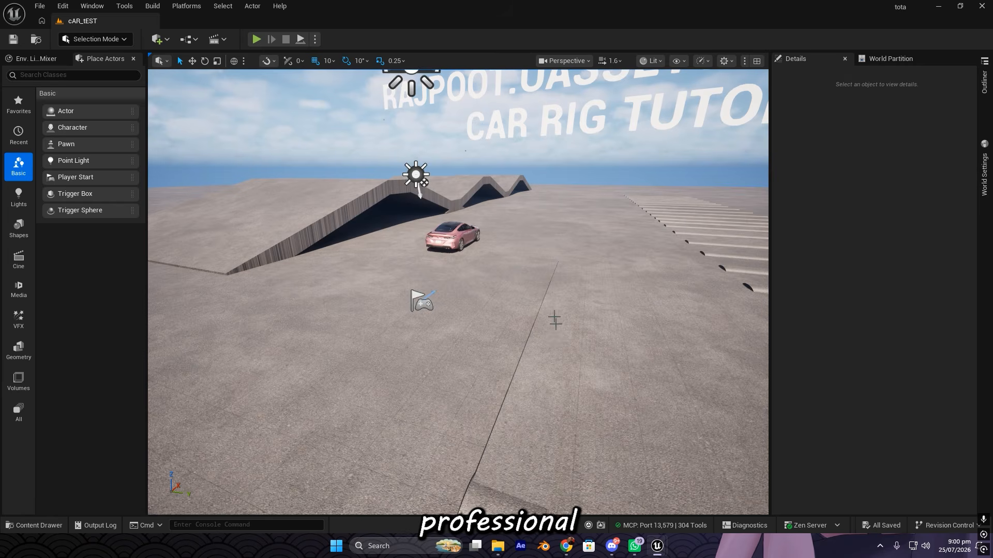
Step: Create an Animation Blueprint in the Tutorial folder based on 2020-bmw-m8-coupe_Skeleton
key("w")
right_click_drag(552, 293, 528, 280)
key("ctrl+space")
left_click(585, 470)
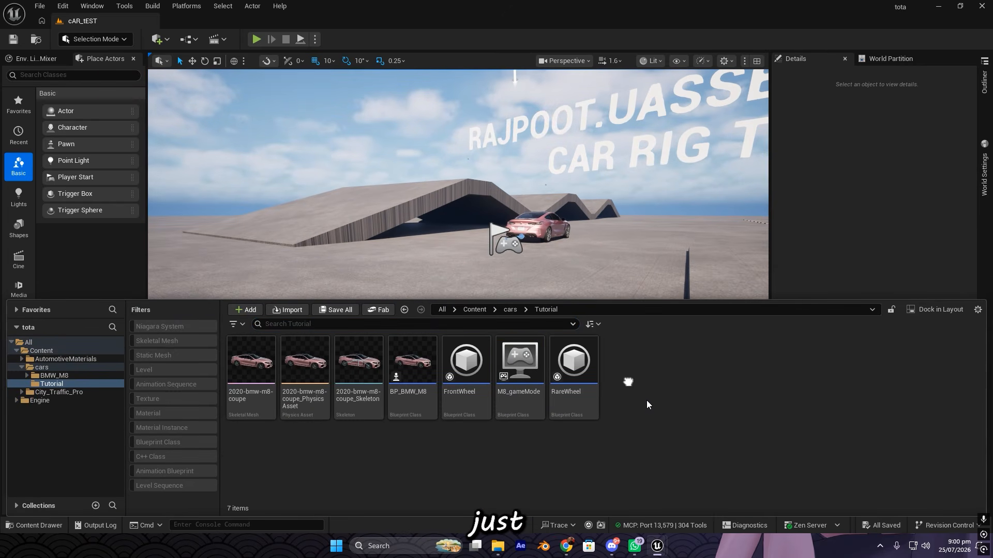
right_click(712, 395)
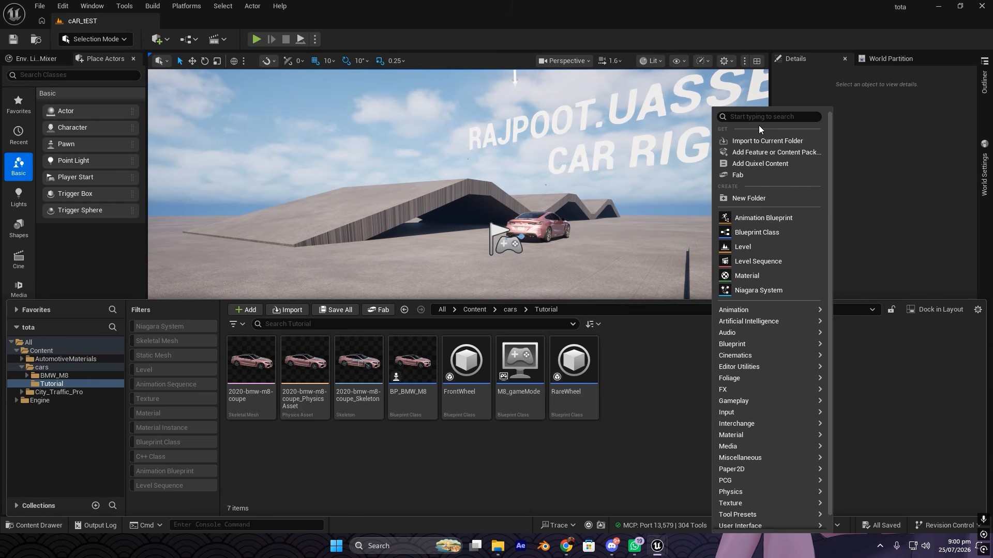
left_click(770, 219)
left_click(474, 214)
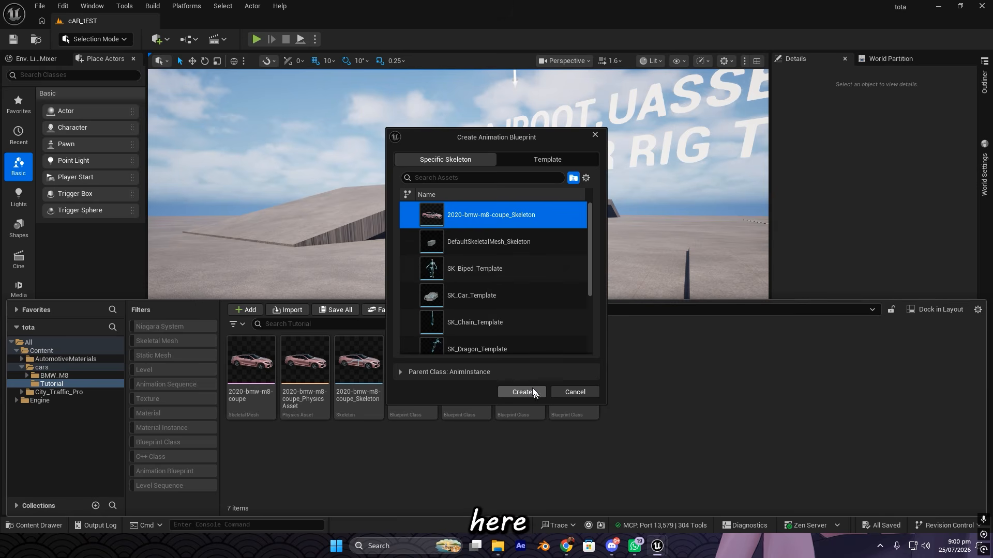
left_click(515, 395)
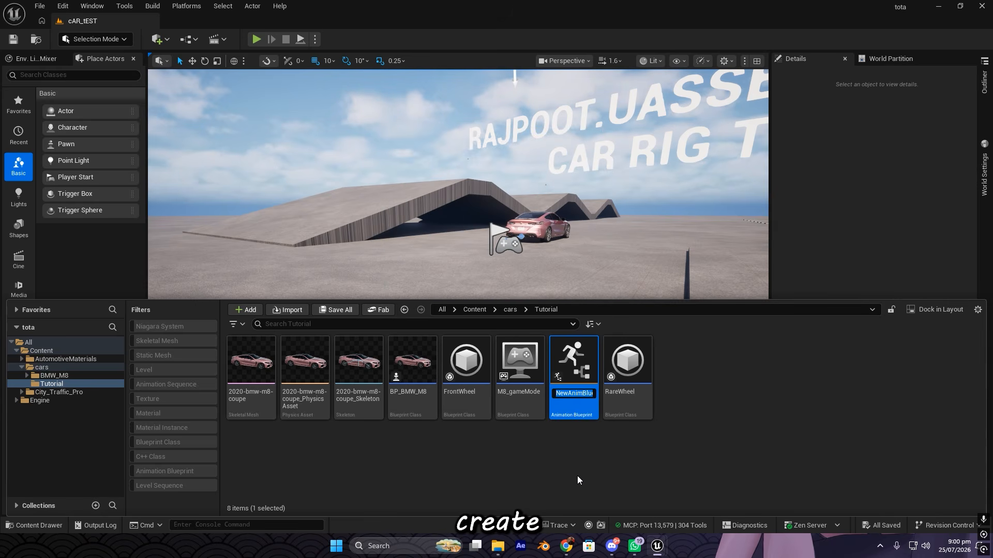
Step: Name the new Animation Blueprint m8_Anim
type("m")
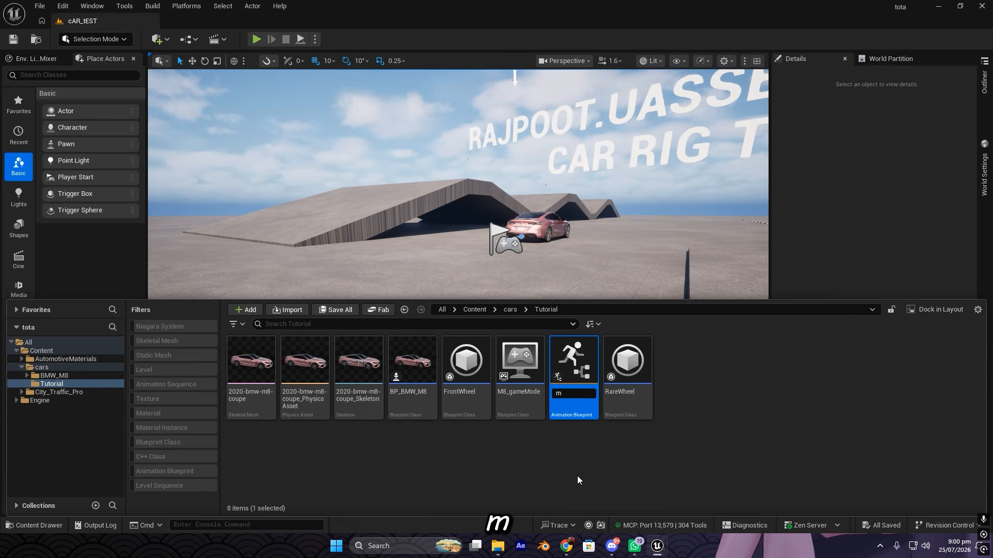
type("*_anim")
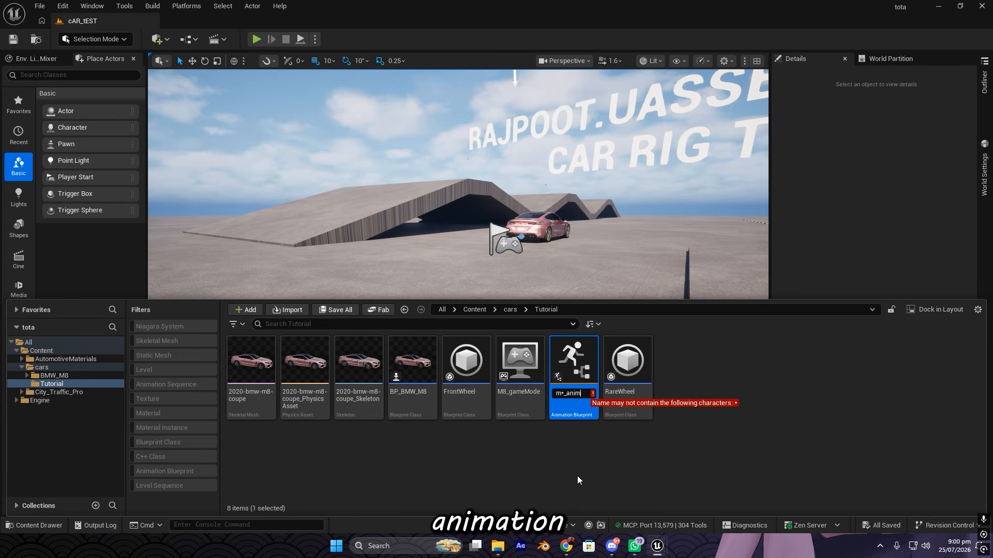
key("BackSpace")
key("BackSpace")
key("BackSpace")
key("BackSpace")
key("BackSpace")
key("BackSpace")
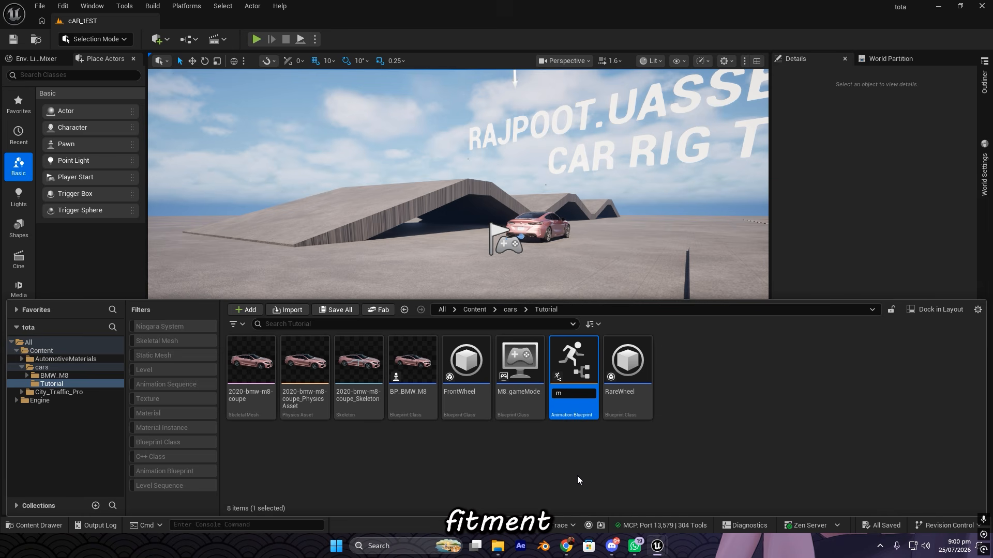
type("8_Anim")
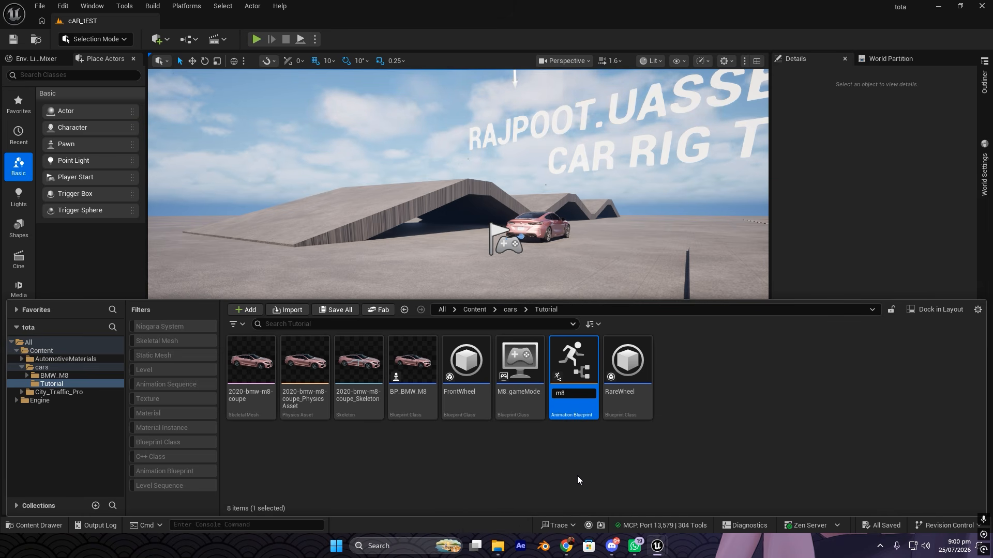
key("Return")
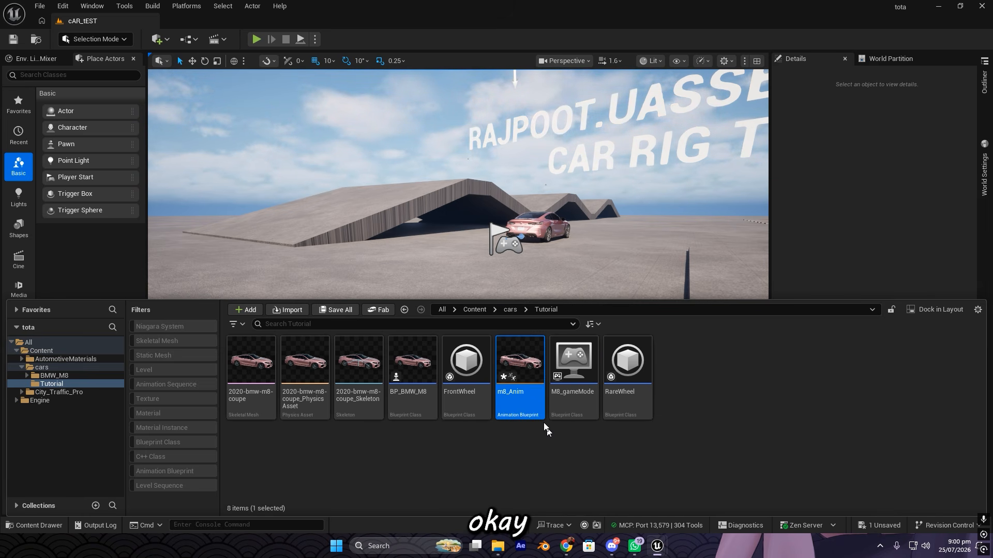
Step: Open the m8_Anim Animation Blueprint and select the Output Pose node in its AnimGraph
double_click(512, 389)
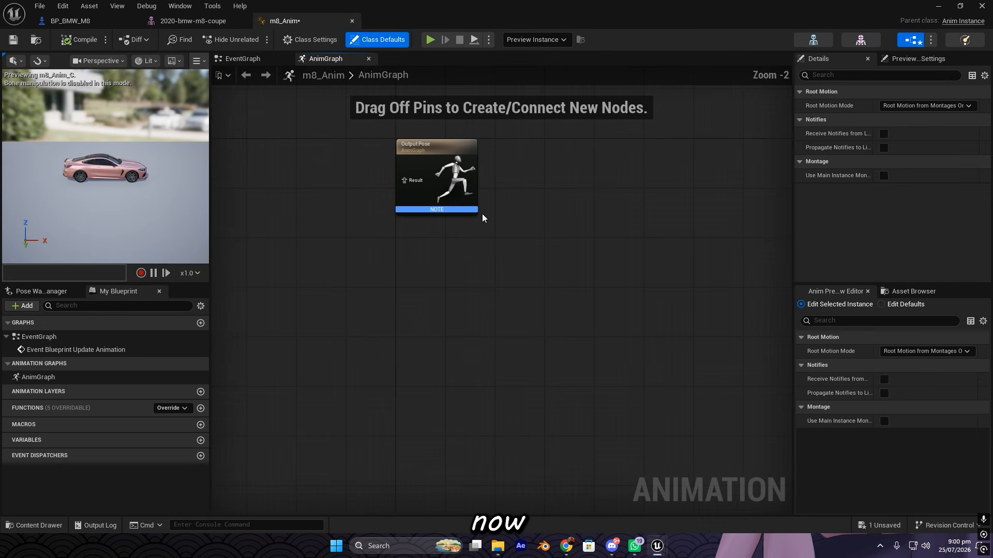
right_click_drag(446, 125, 468, 204)
left_click(472, 231)
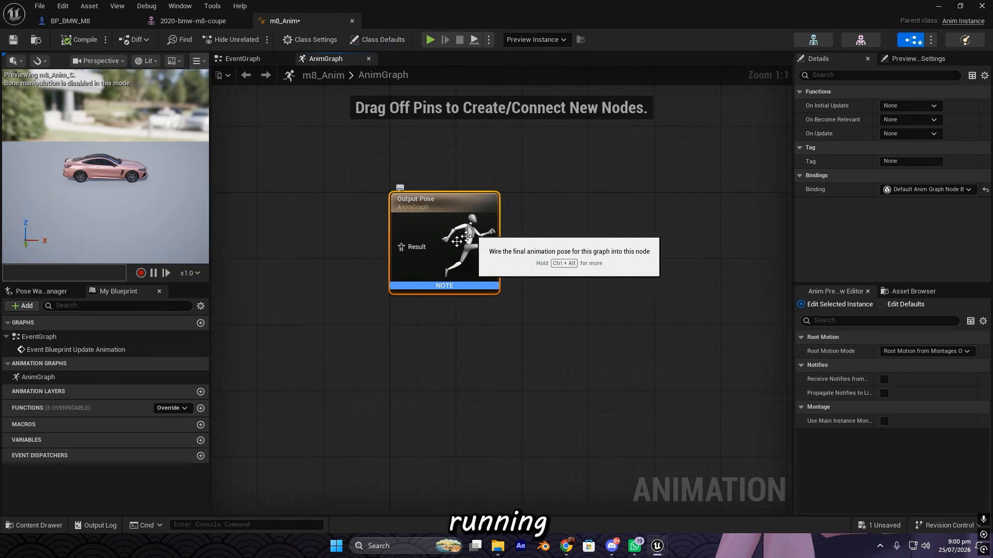
right_click_drag(238, 298, 532, 275)
right_click_drag(737, 185, 438, 216)
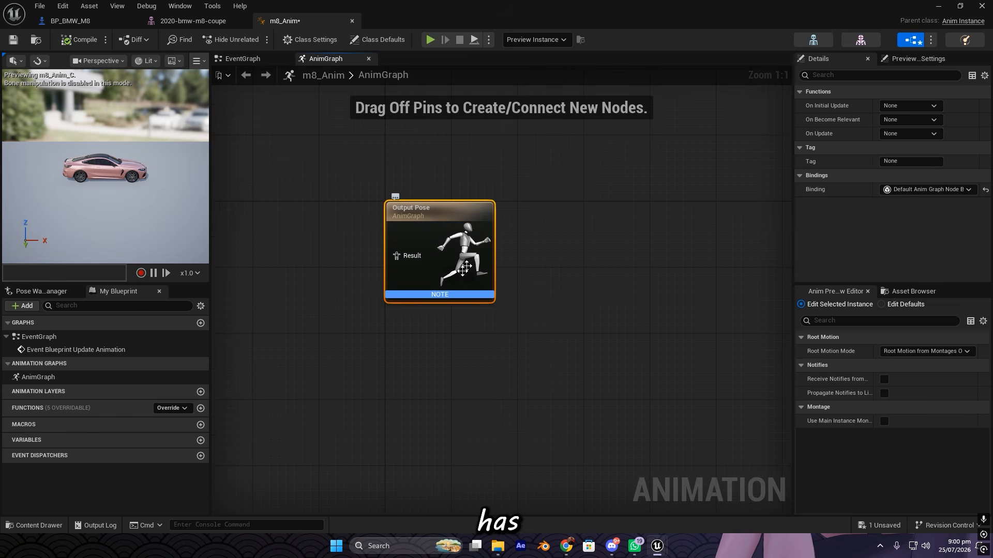
right_click_drag(489, 248, 687, 239)
scroll(451, 262, "down", 2)
scroll(458, 262, "up", 2)
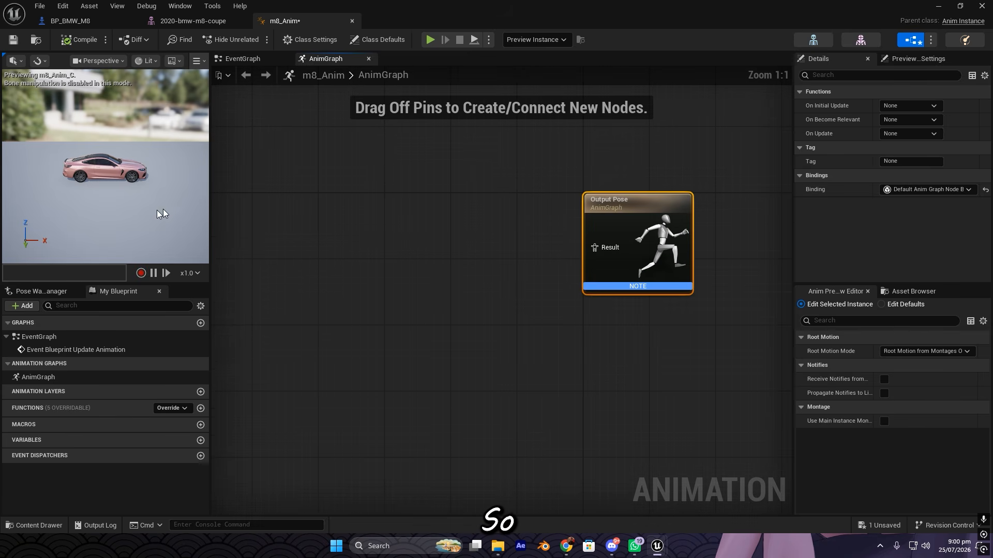
right_click_drag(161, 212, 152, 209)
key("w")
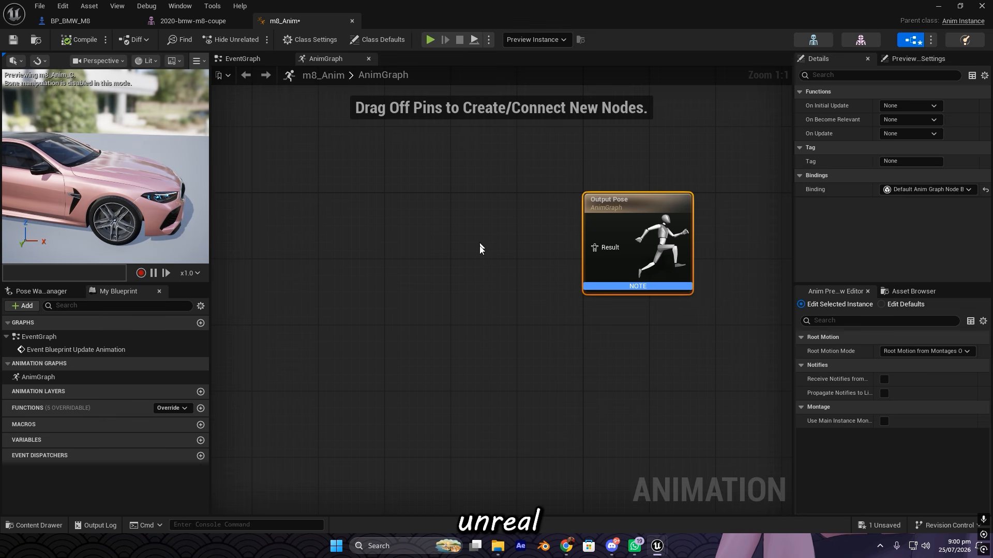
right_click_drag(476, 227, 324, 186)
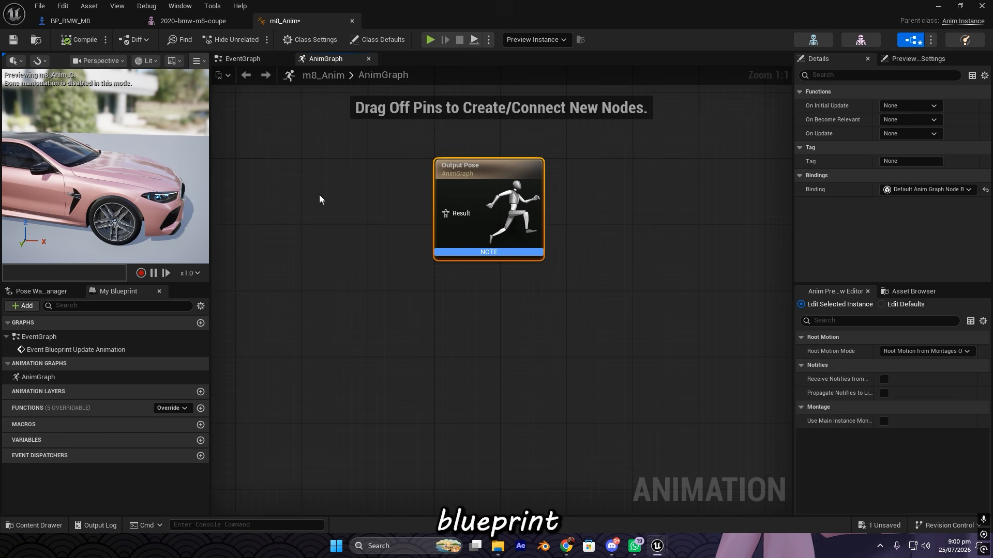
right_click_drag(421, 187, 426, 202)
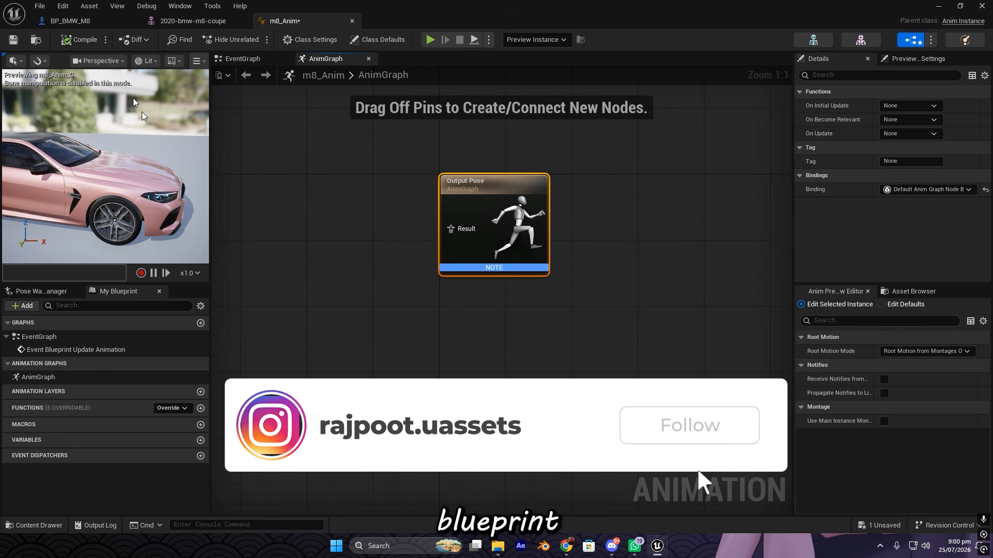
Step: Reparent the m8_Anim blueprint to VehicleAnimationInstance
left_click(45, 6)
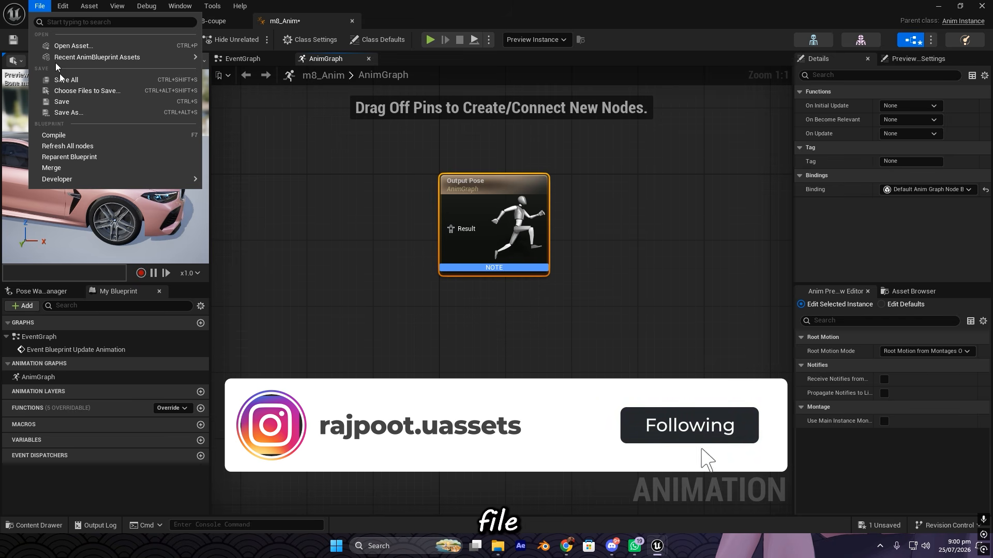
left_click(90, 158)
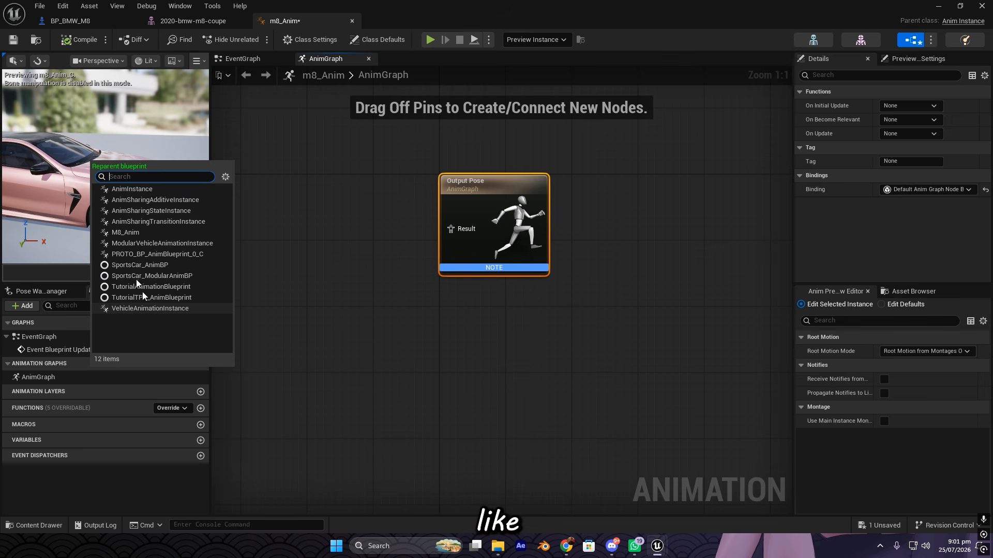
left_click(139, 308)
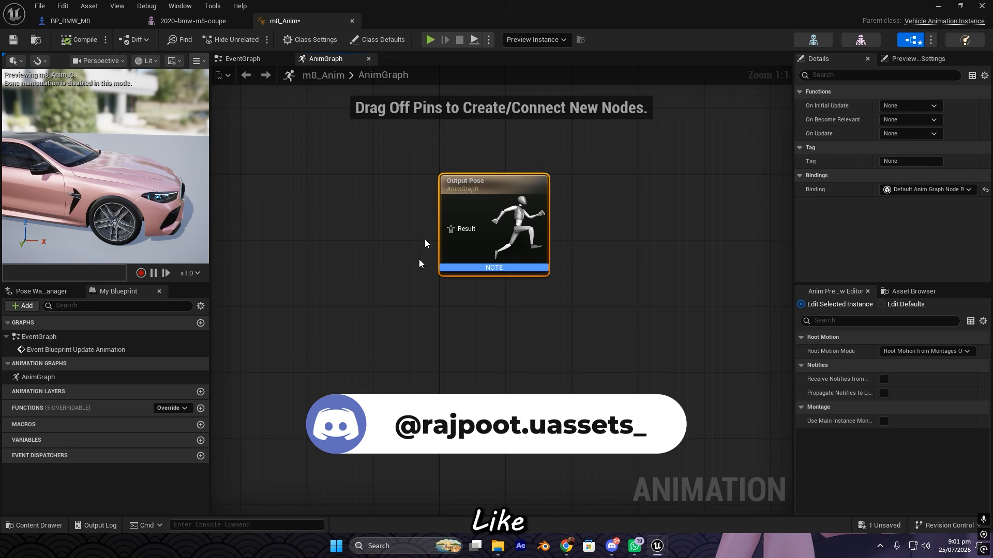
right_click_drag(414, 242, 473, 256)
right_click_drag(472, 213, 432, 266)
left_click(41, 5)
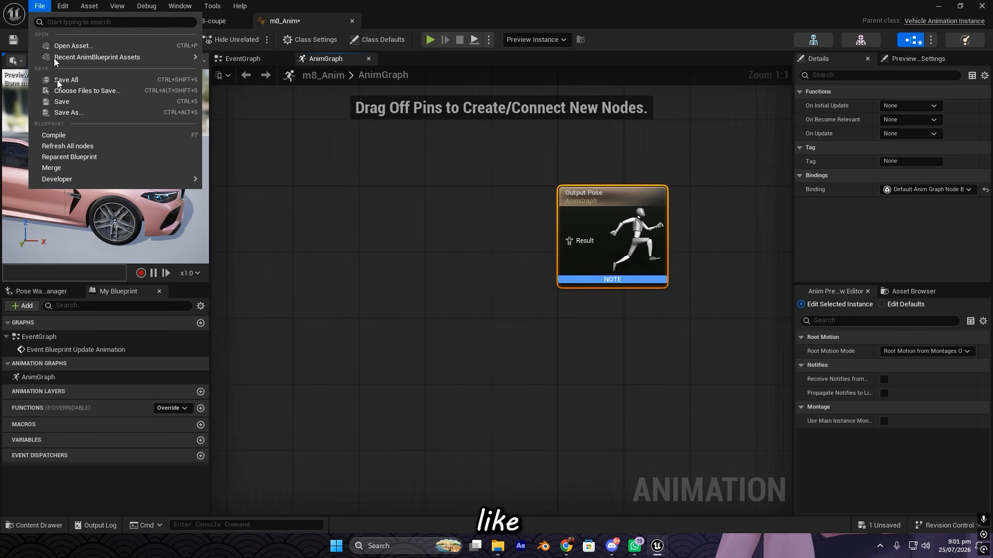
left_click(74, 156)
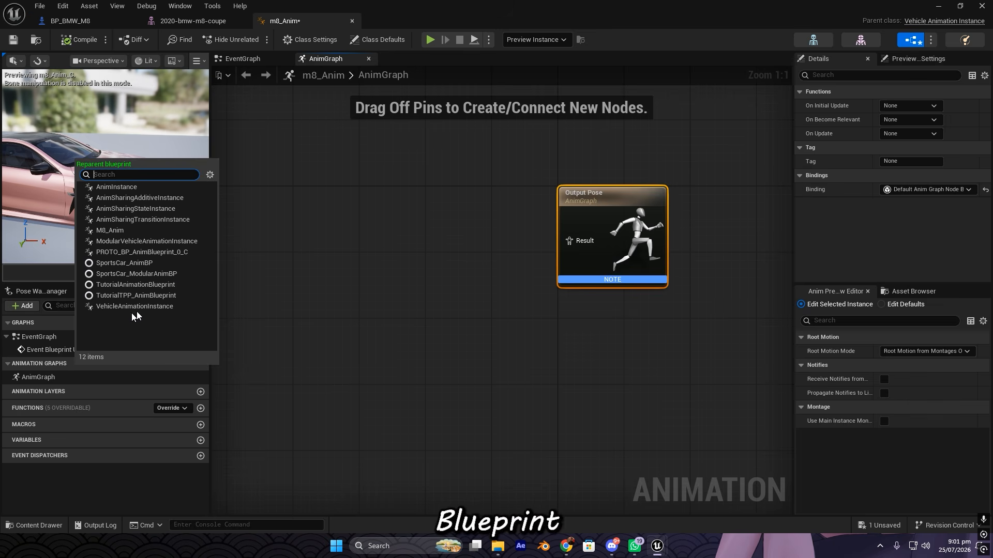
right_click_drag(433, 281, 461, 284)
Step: Add a Wheel Controller for WheeledVehicle node to the AnimGraph and connect its output to the Output Pose result
right_click(317, 213)
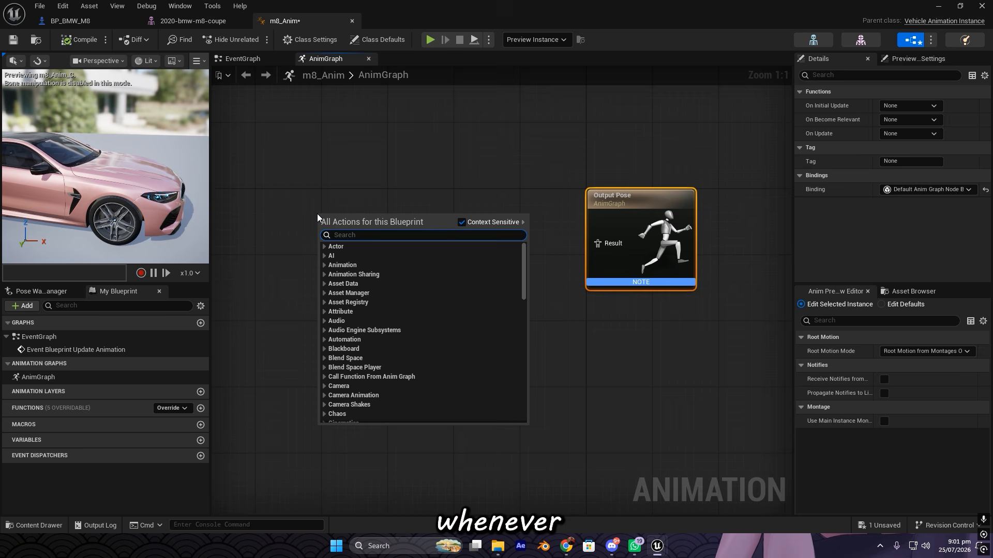
type("wheel")
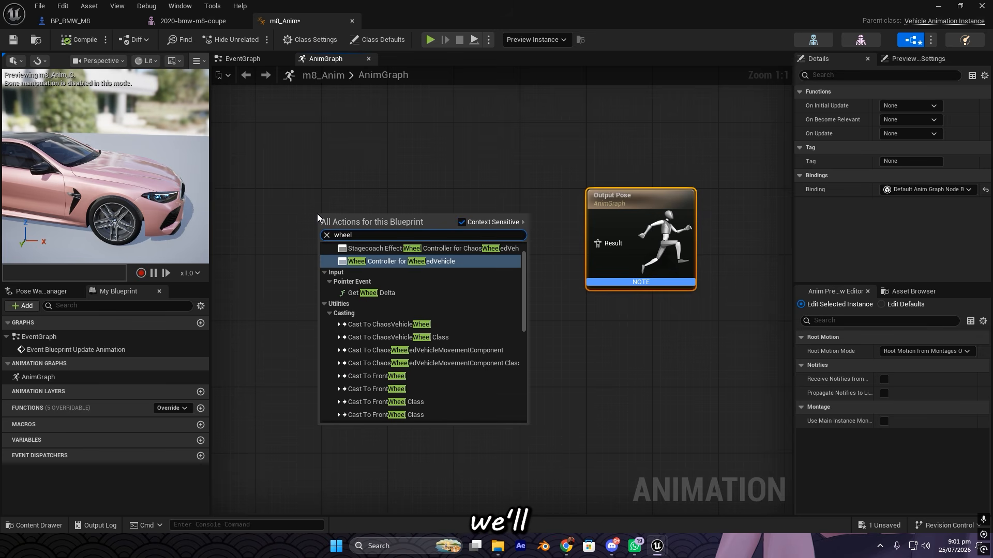
left_click(414, 261)
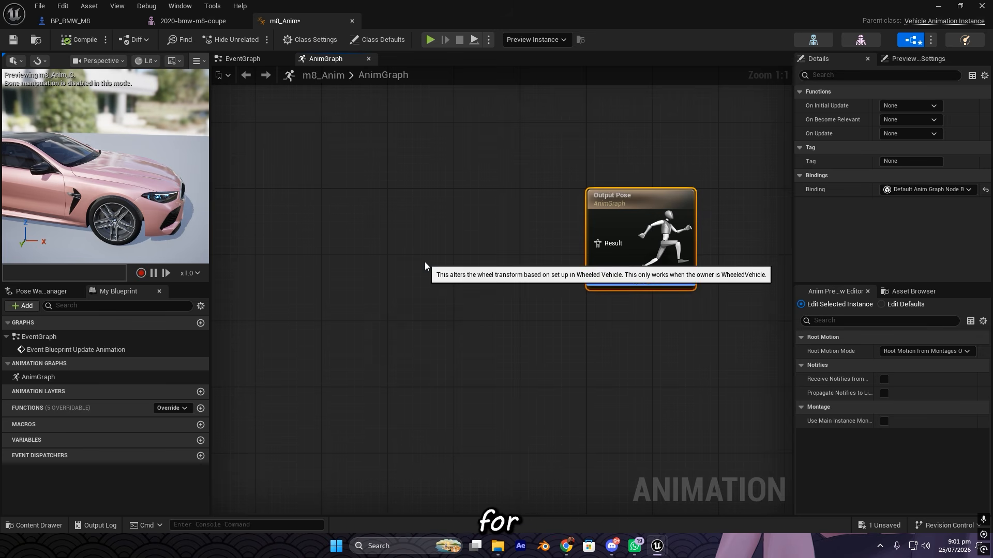
left_click_drag(363, 207, 330, 208)
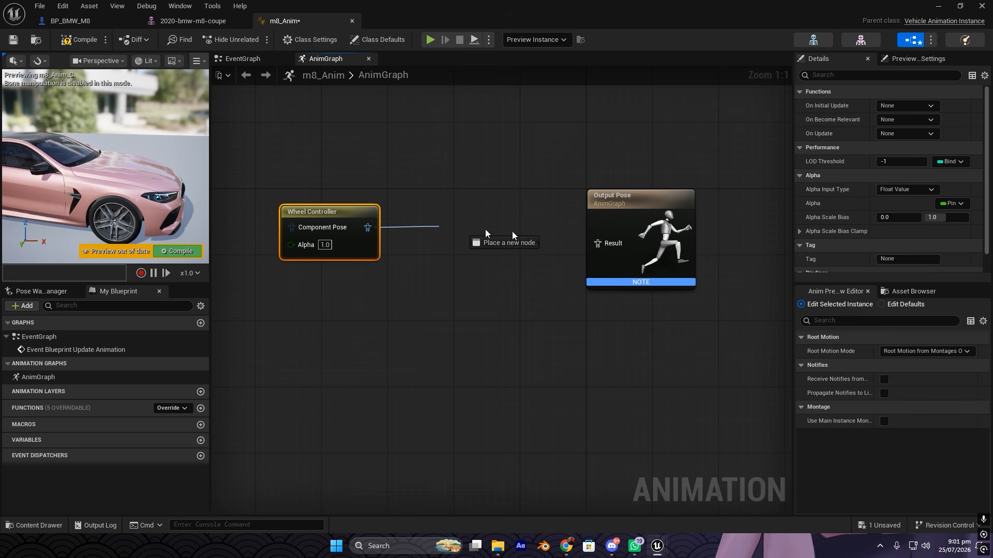
left_click_drag(512, 232, 611, 245)
left_click_drag(350, 185, 362, 221)
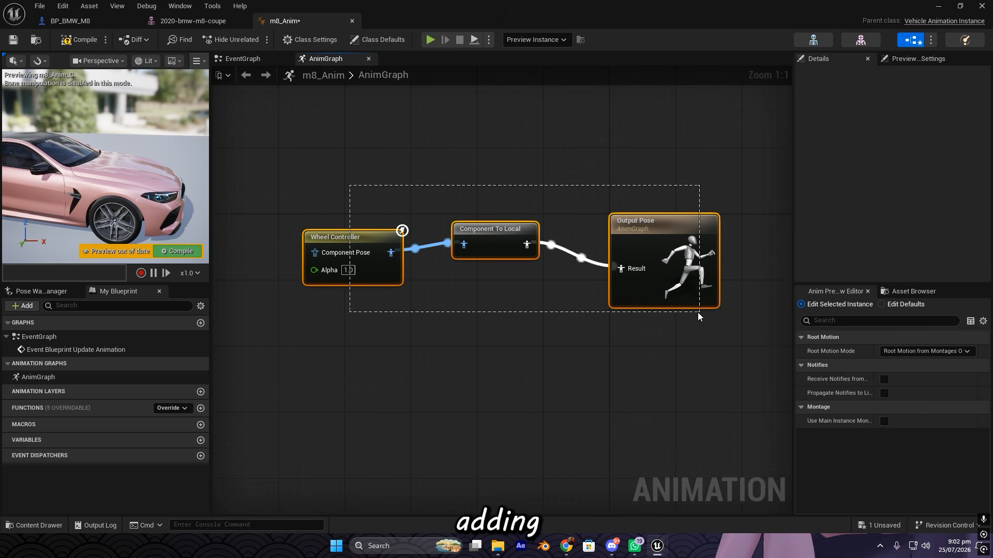
Step: Add a Mesh Space Ref Pose node to the AnimGraph and place it in the free space before the Wheel Controller
right_click_drag(361, 220, 507, 208)
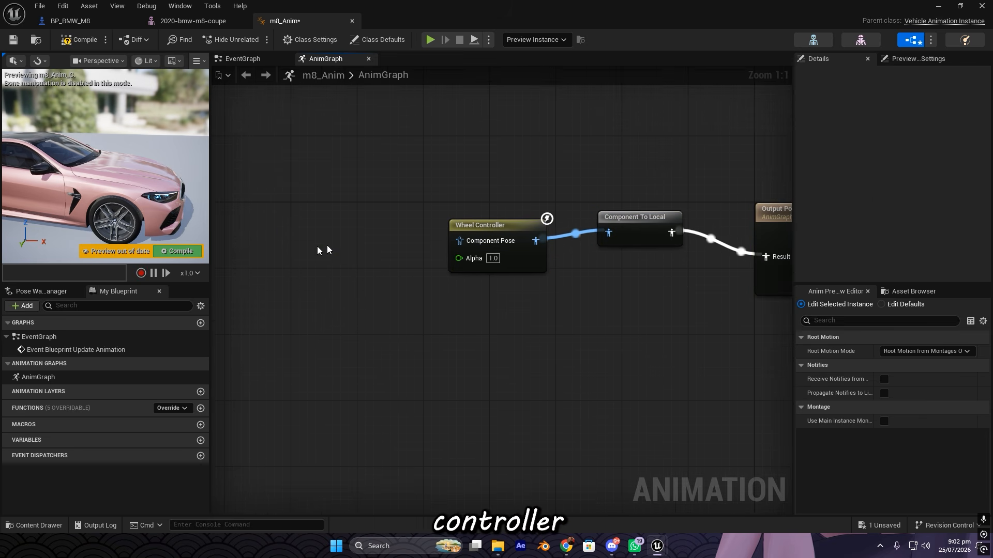
right_click_drag(278, 232, 313, 237)
right_click(313, 237)
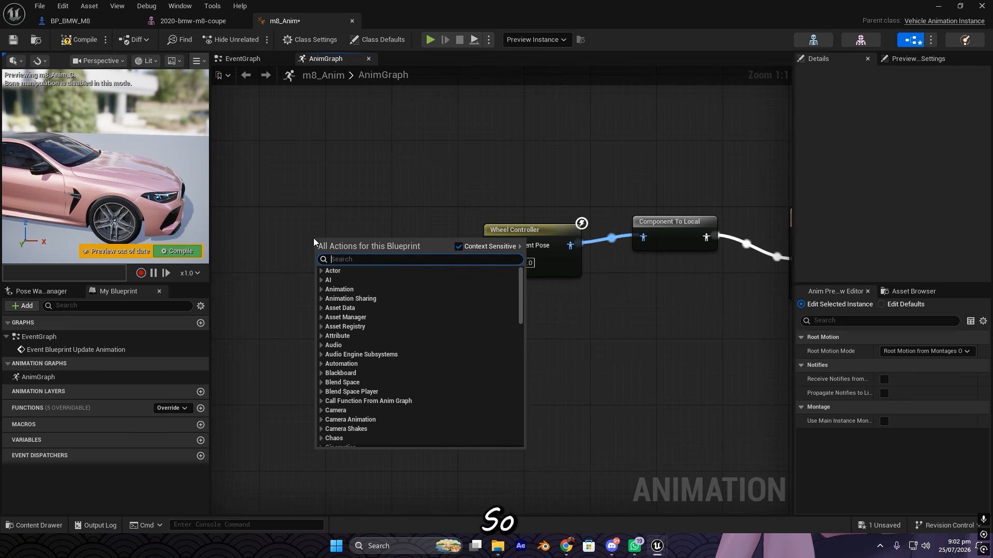
type("mesh ref")
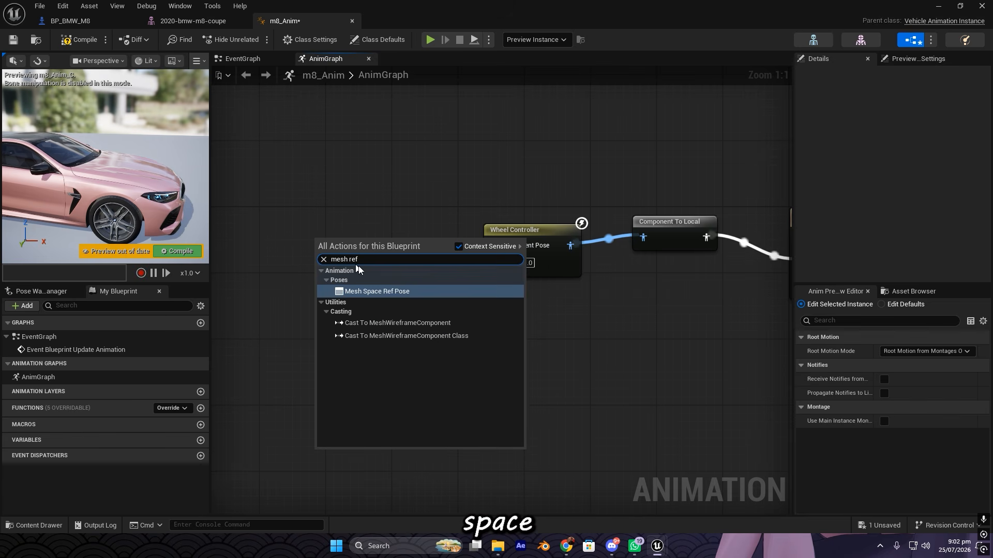
left_click(382, 292)
left_click_drag(304, 236, 280, 265)
right_click_drag(327, 289, 376, 302)
left_click_drag(327, 252, 299, 255)
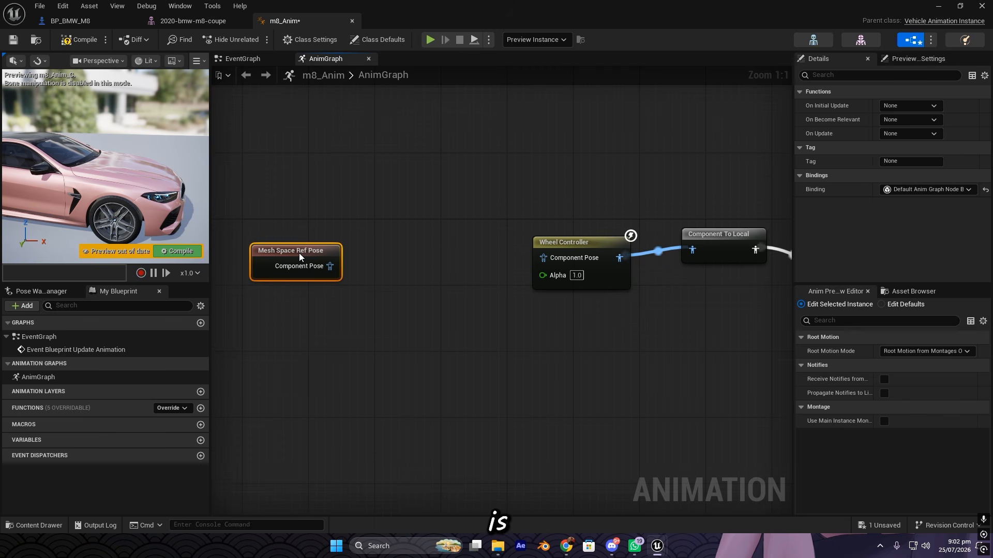
Step: Connect the Mesh Space Ref Pose output to the Wheel Controller's Component Pose input and compile m8_Anim
key("Delete")
right_click_drag(512, 292, 414, 265)
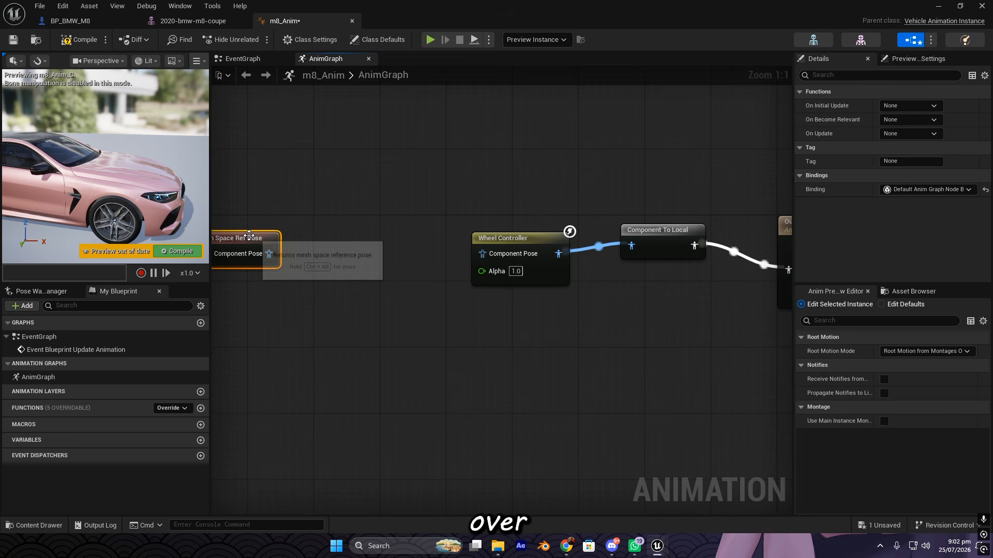
left_click(505, 235)
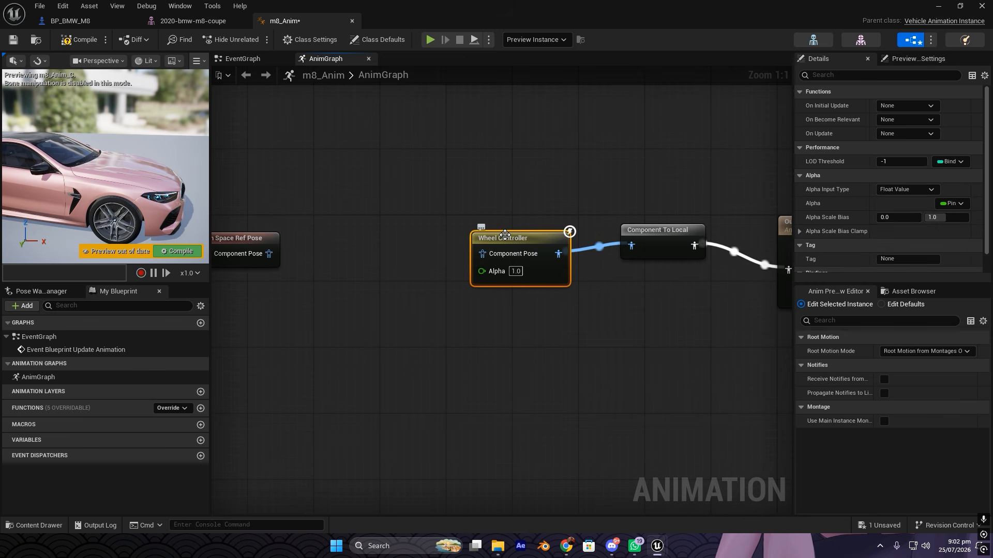
right_click_drag(478, 206, 493, 220)
left_click_drag(284, 267, 497, 268)
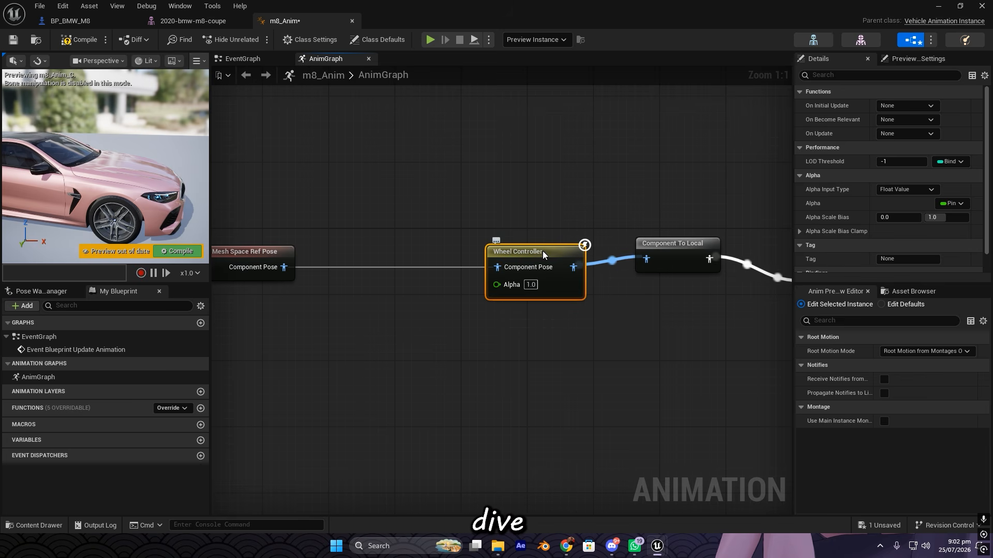
left_click(79, 39)
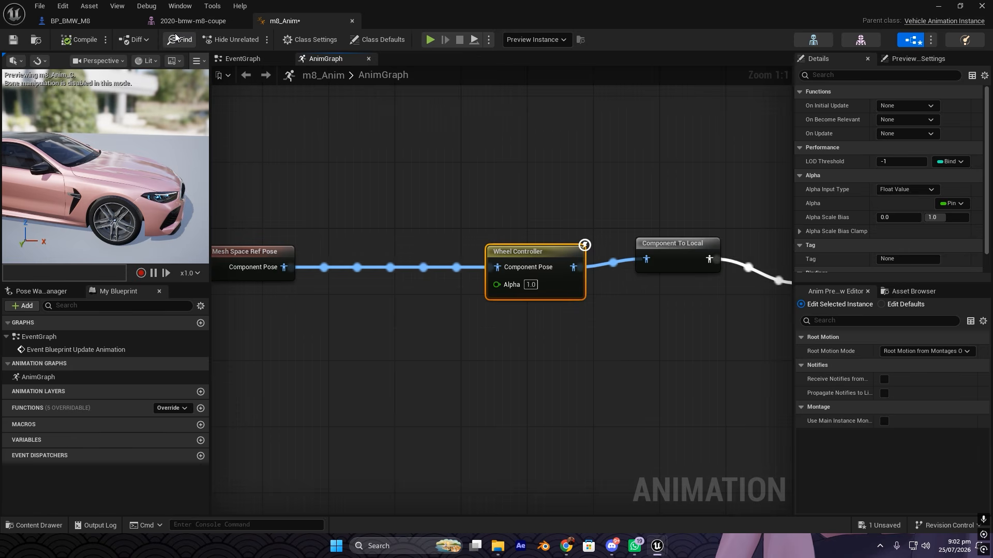
Step: In BP_BMW_M8, select the vehicle mesh and set its Animation Mode to Use Animation Blueprint
left_click(95, 24)
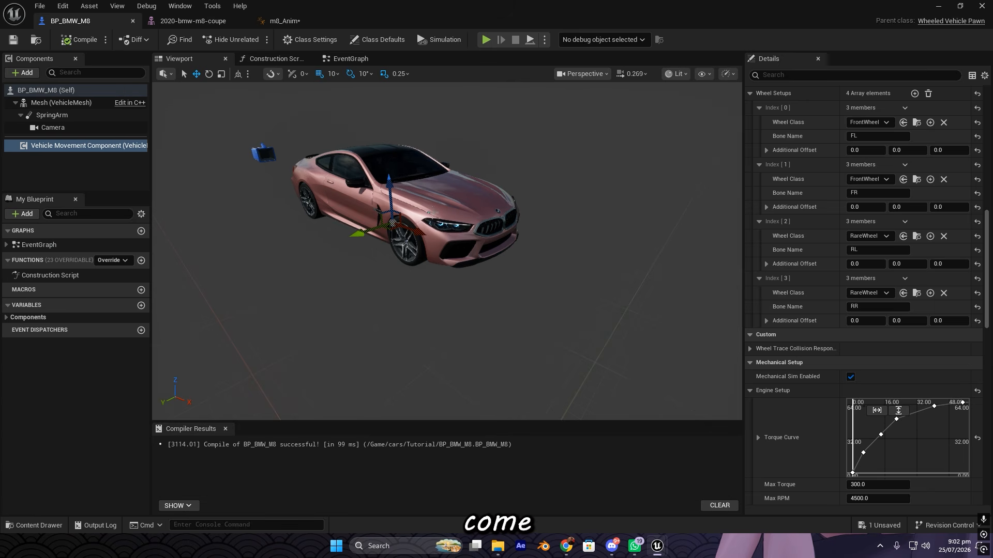
mouse_move(433, 213)
right_mouse_down()
mouse_move(401, 214)
mouse_move(425, 202)
right_mouse_up()
left_click(432, 213)
key("q")
scroll(872, 201, "up", 12)
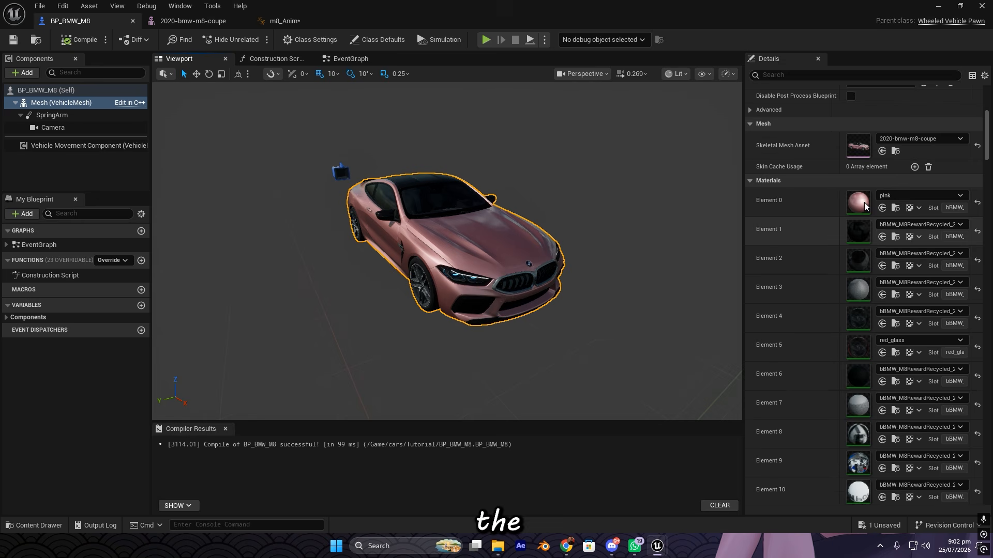
scroll(864, 203, "up", 4)
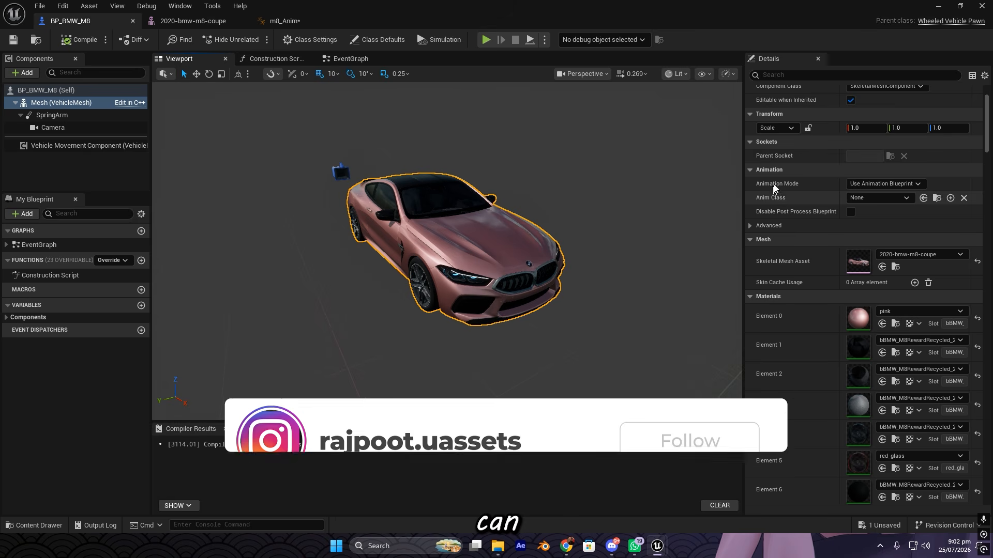
left_click(871, 184)
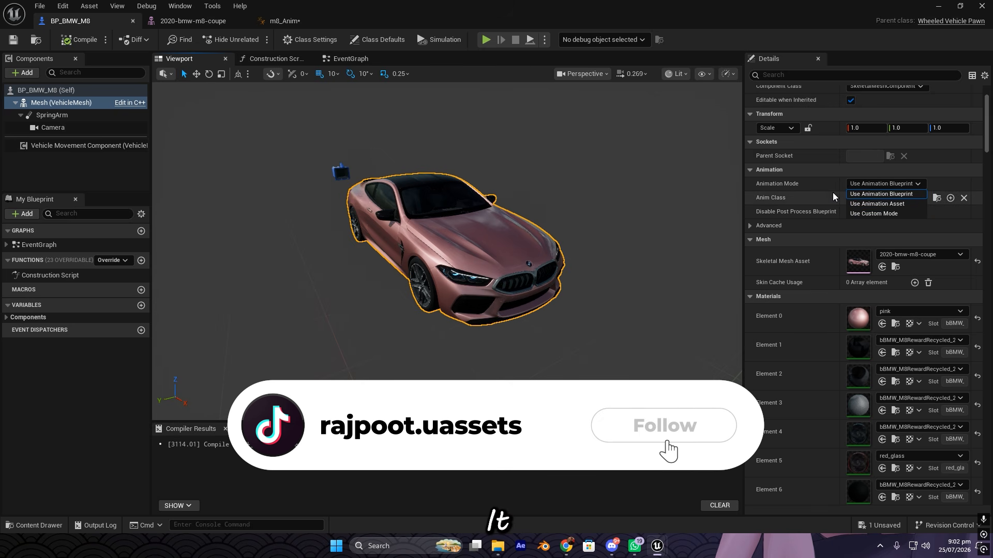
left_click(871, 192)
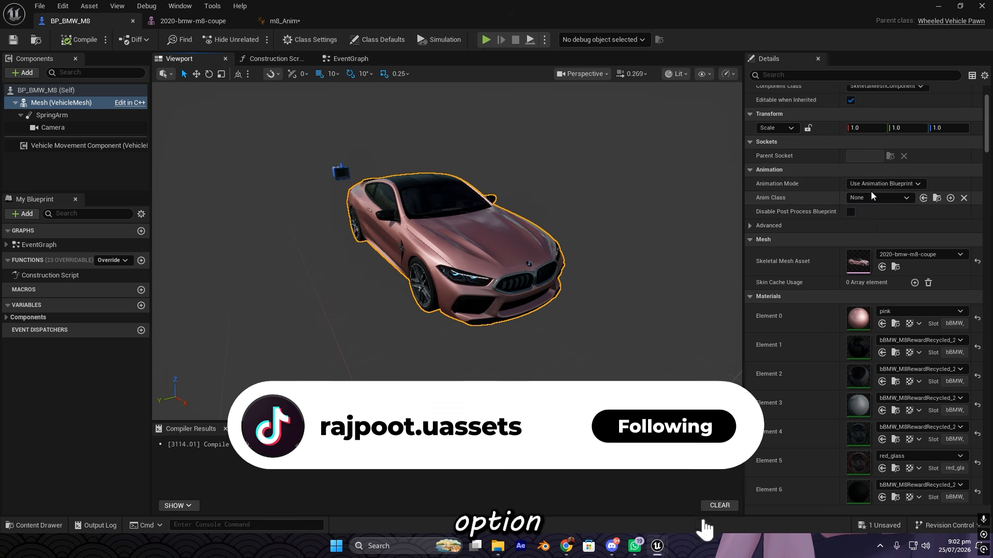
left_click(880, 185)
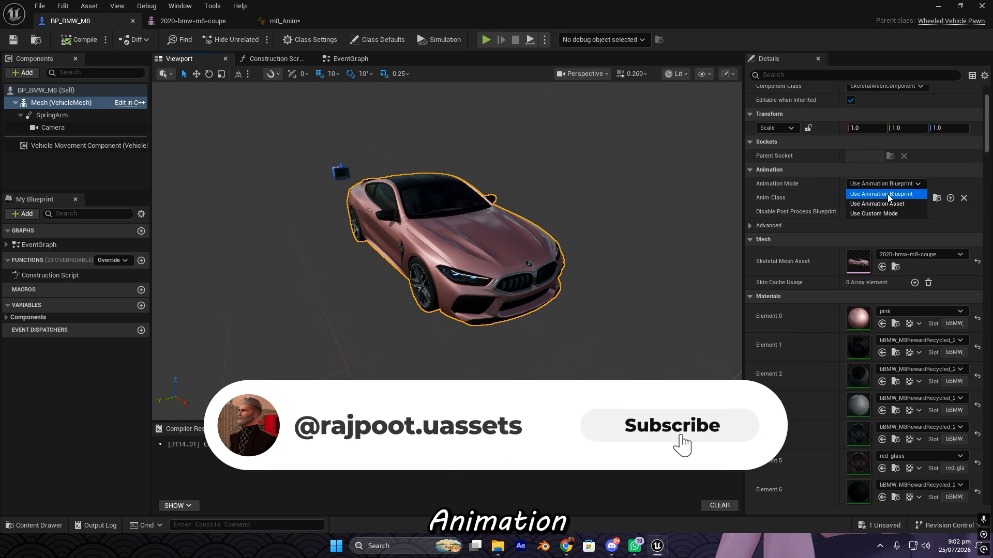
left_click(882, 194)
Step: Assign the m8_Anim animation blueprint from the Tutorial folder as the vehicle mesh's Anim Class
key("ctrl+space")
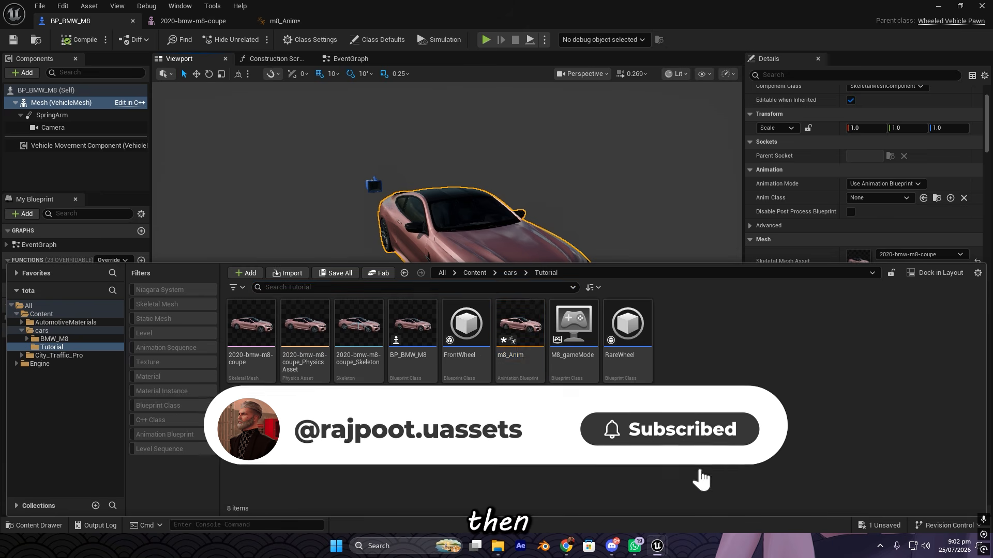
left_click(520, 326)
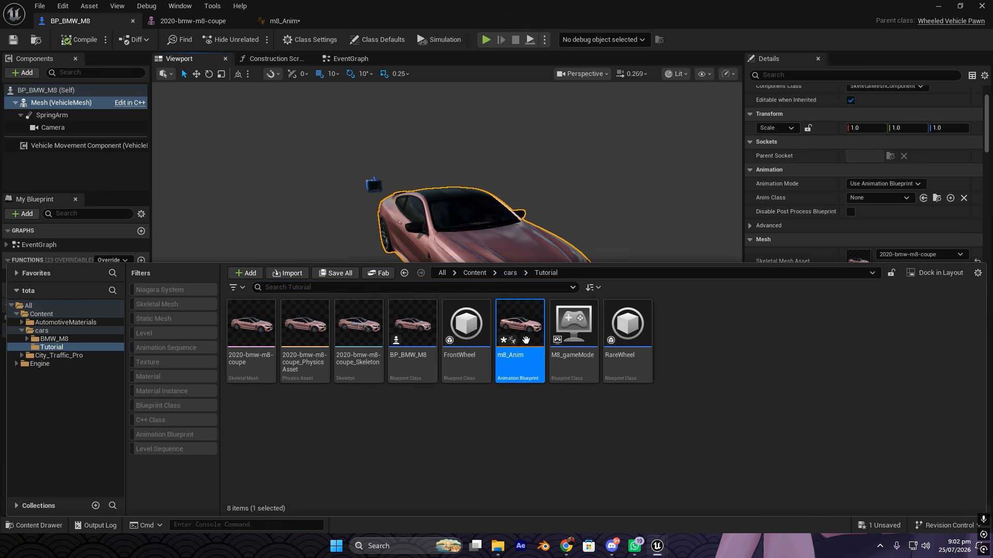
left_click(923, 198)
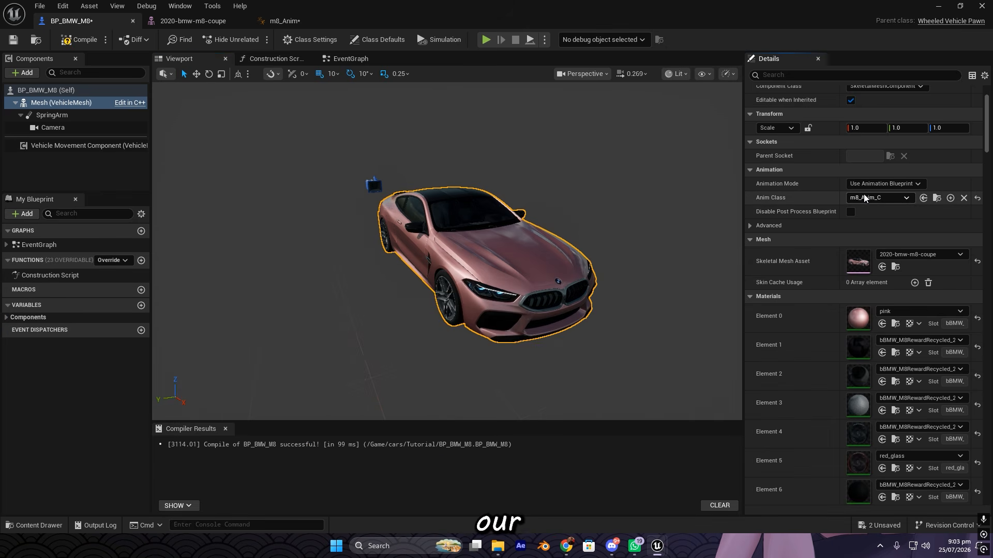
Step: Locate the mesh's assigned Anim Class asset in the Tutorial folder and compile BP_BMW_M8
key("ctrl+space")
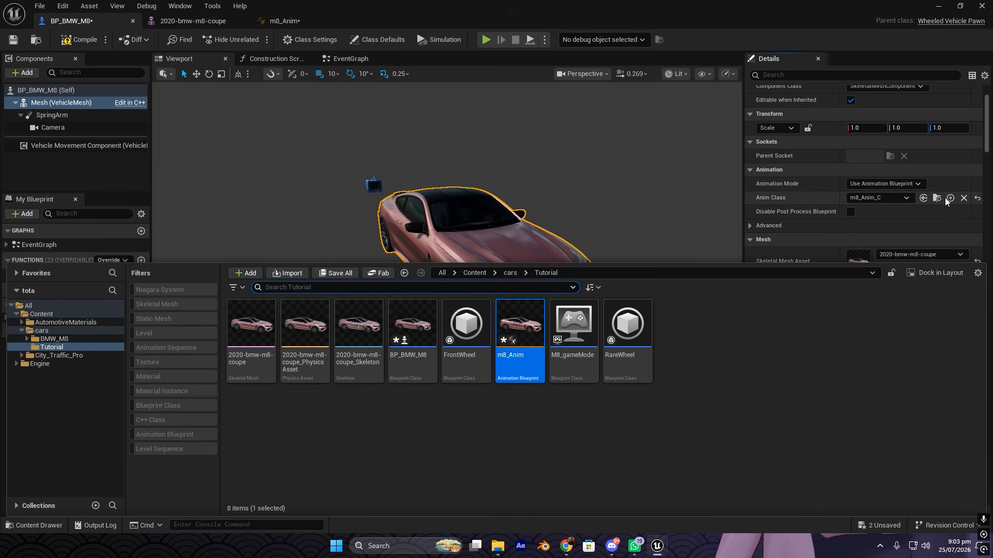
left_click(939, 198)
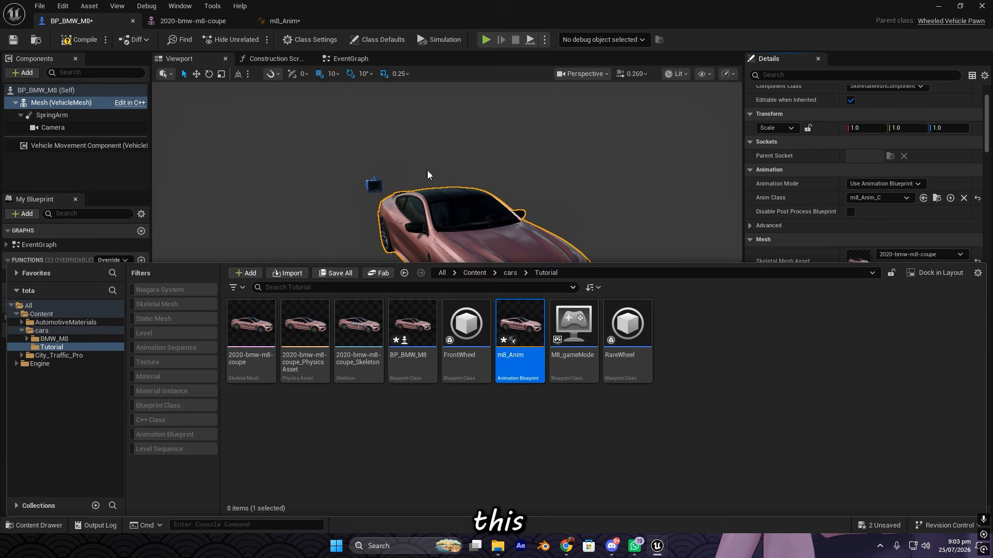
right_click_drag(427, 173, 442, 199)
left_click(79, 39)
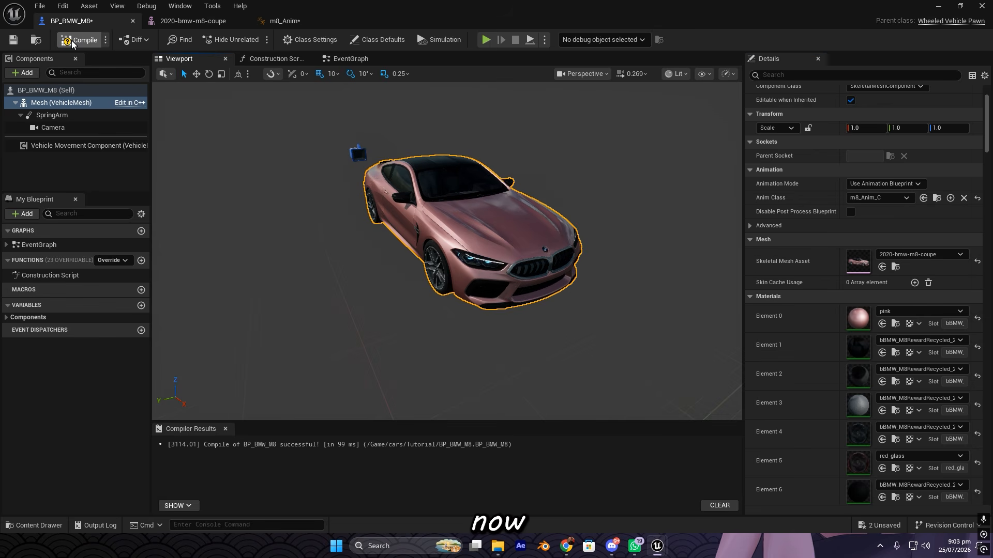
Step: Save BP_BMW_M8 and start playing the cAR_tEST level, driving and steering the BMW across the open ground
left_click(12, 39)
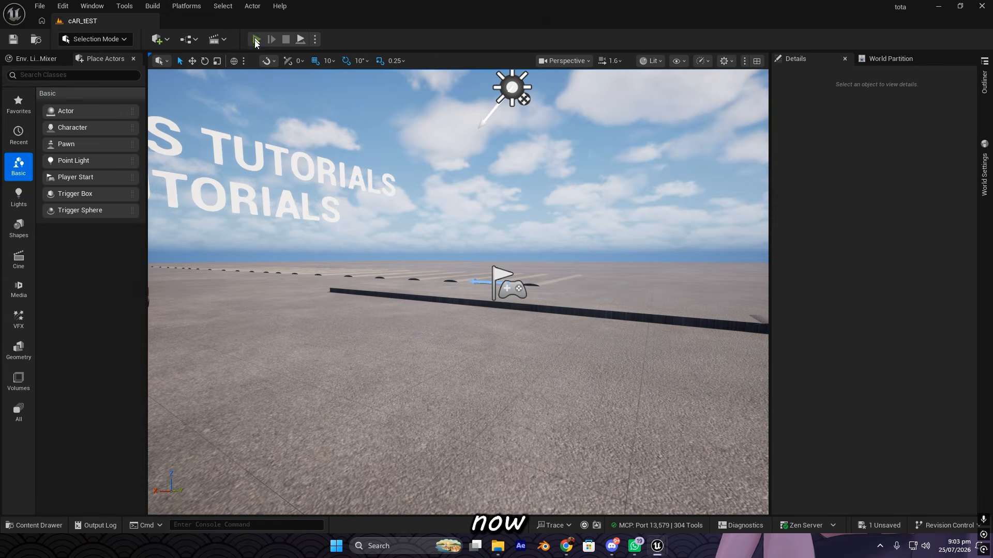
left_click(255, 40)
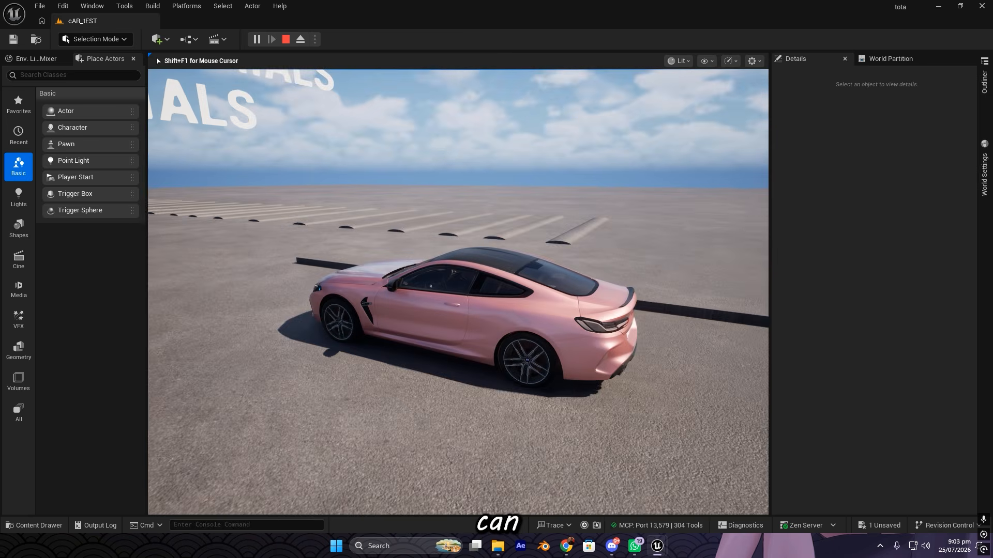
key("w")
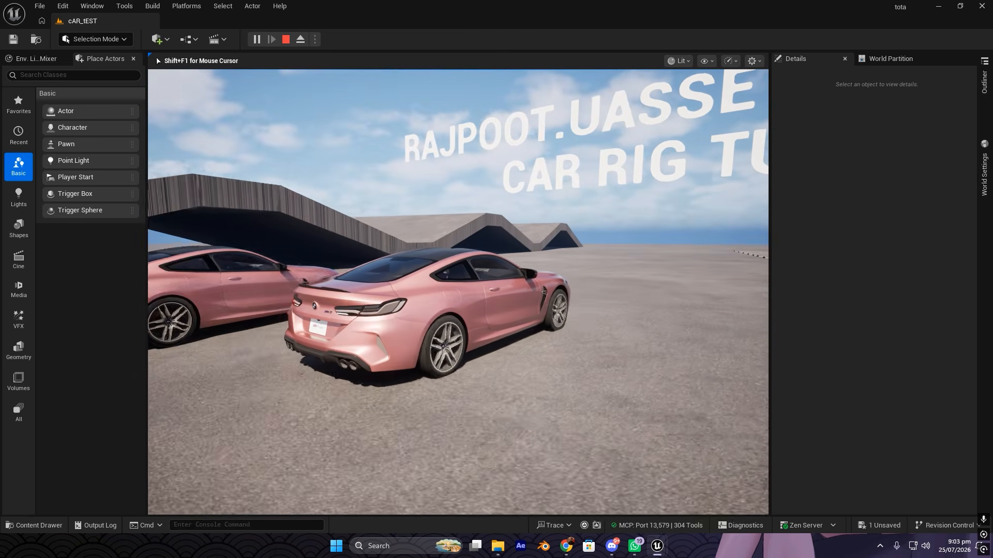
key("w")
key("a")
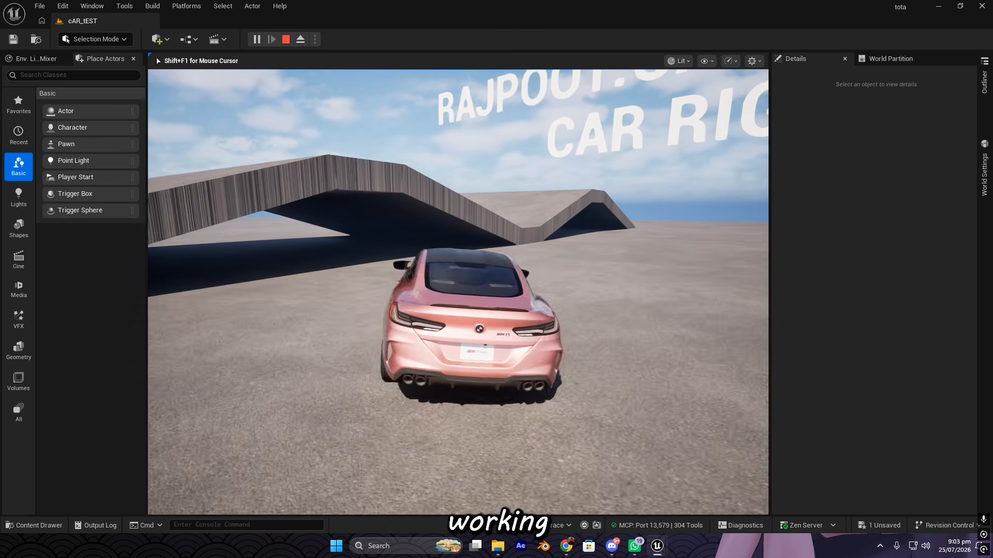
key("w")
key("a")
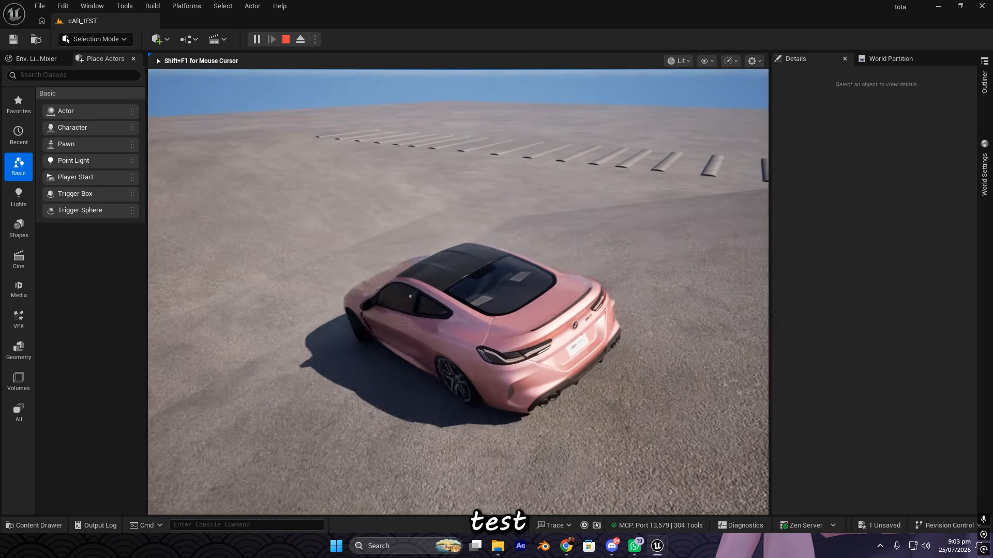
key("w")
key("d")
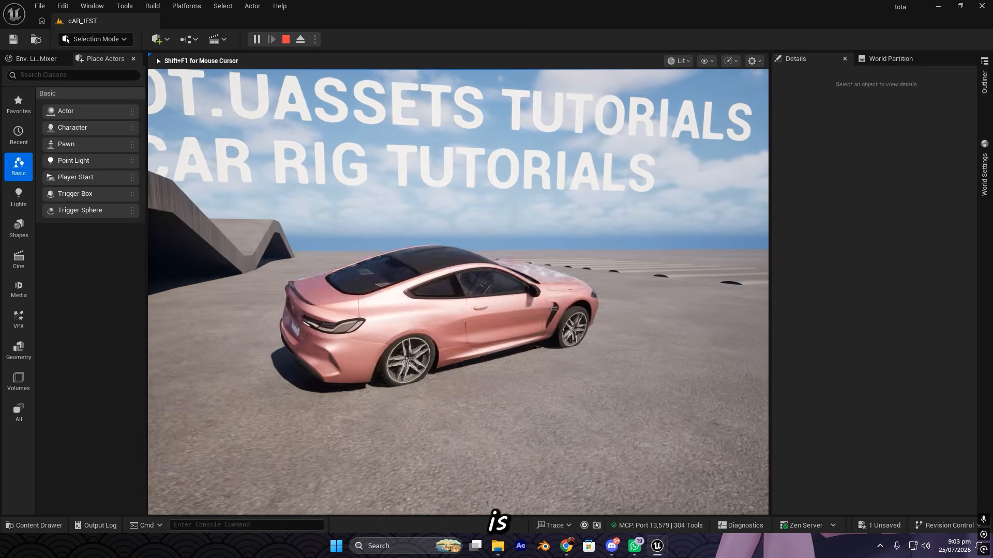
Step: Drive the BMW over the row of speed bumps to check the wheel and suspension behaviour
key("w")
key("a")
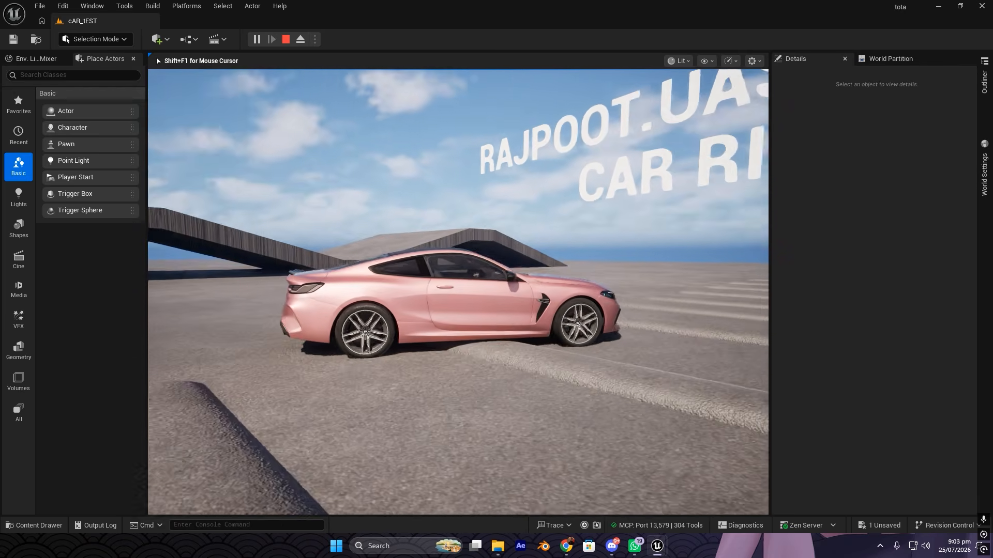
key("w")
key("a")
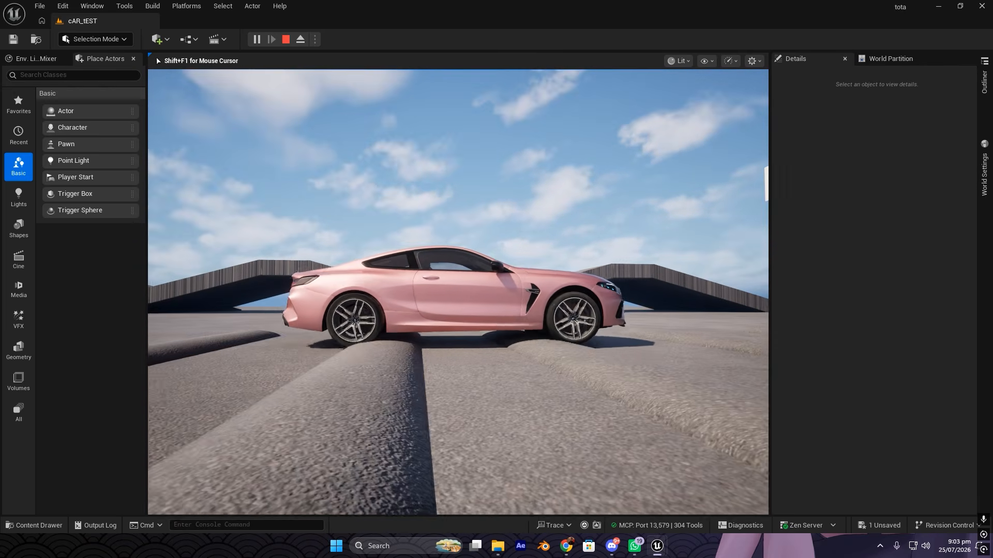
key("w")
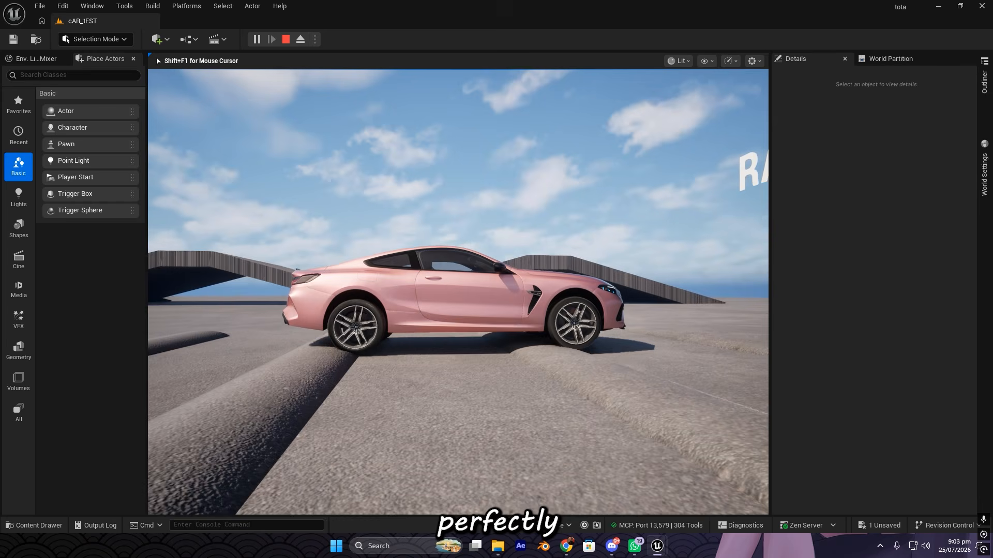
key("w")
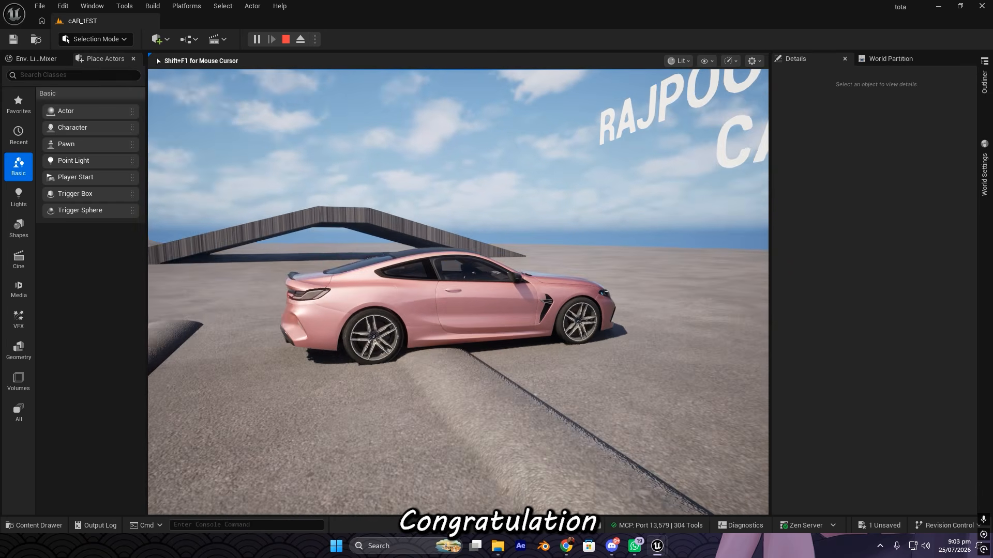
key("w")
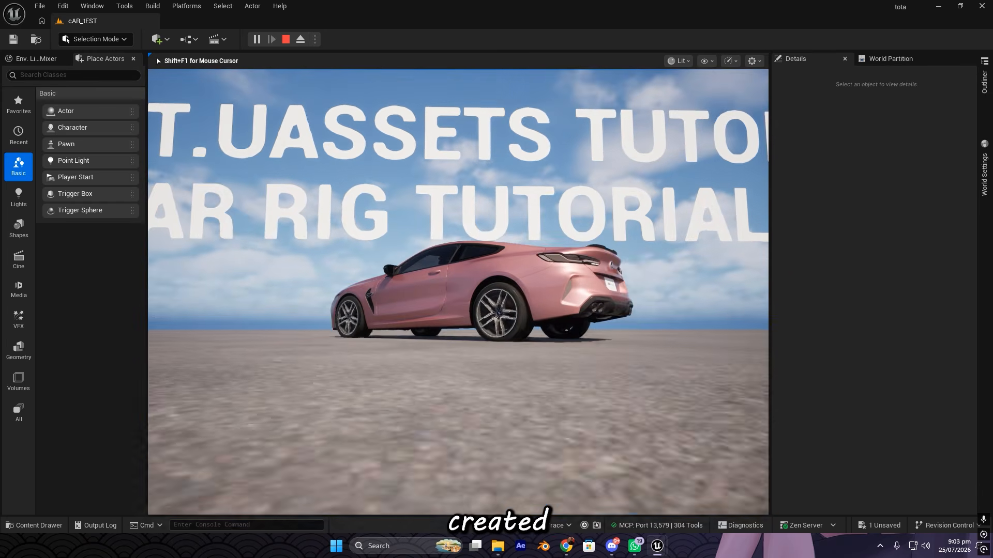
Step: Test the steering by driving the BMW in wide turns on open ground, heading back towards the parked car and ramps
key("a")
key("w")
key("a")
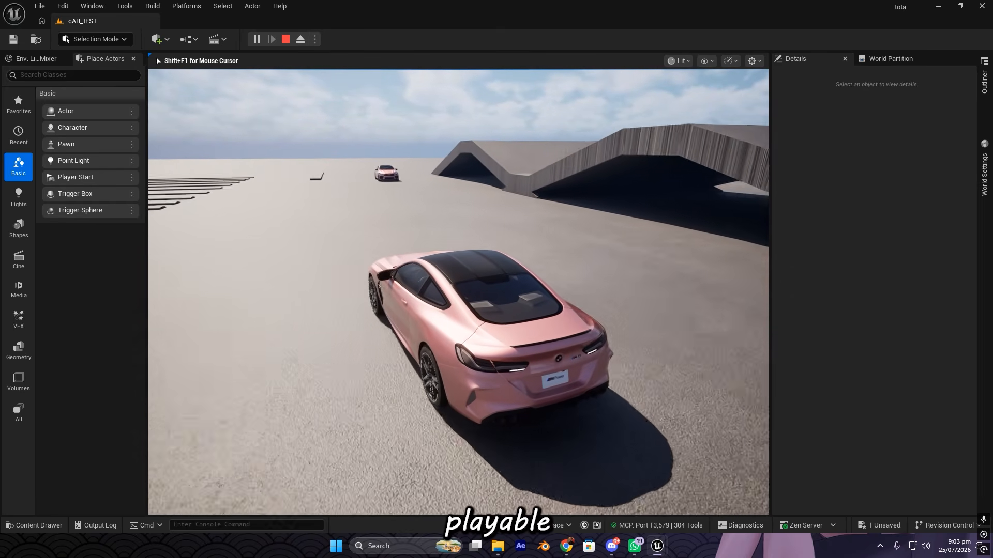
key("w")
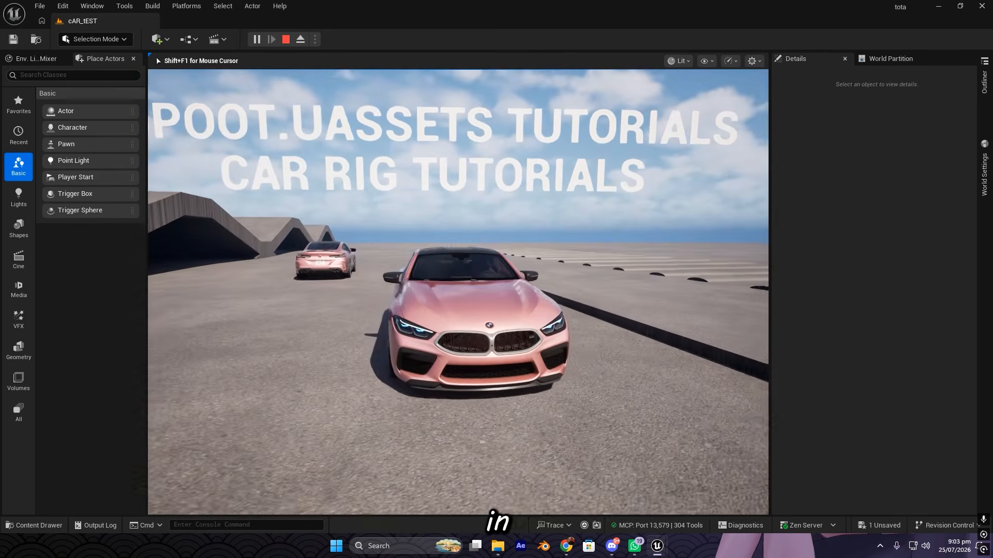
key("w")
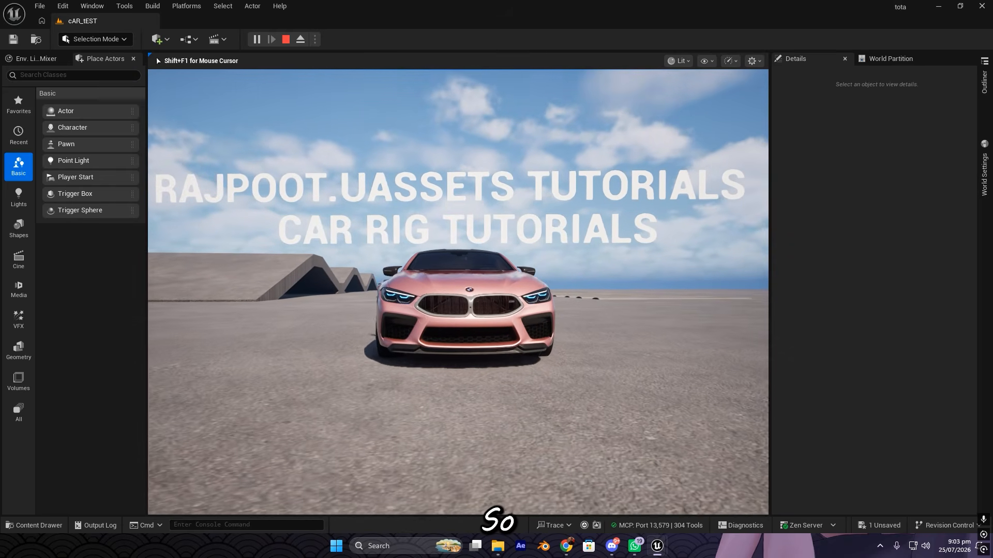
key("w")
key("a")
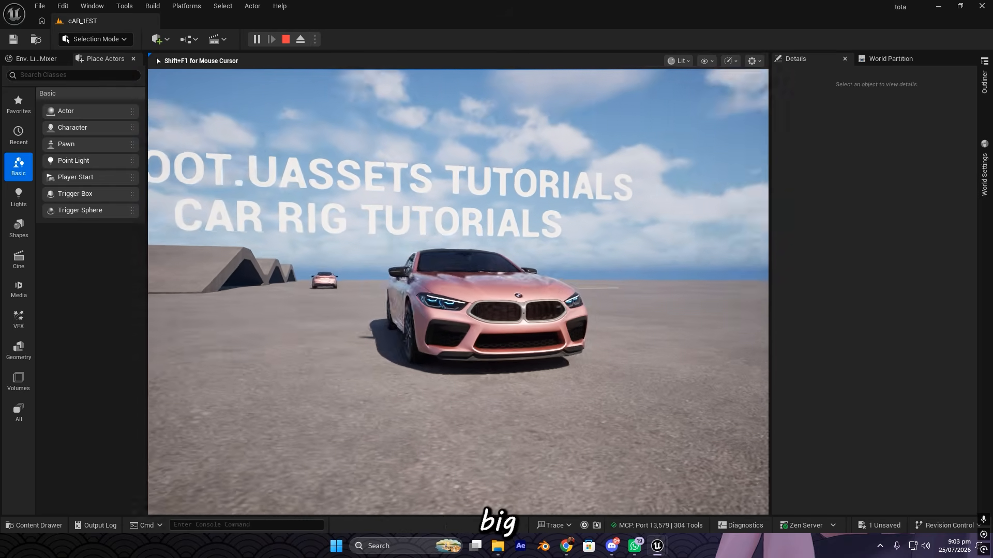
key("w")
key("a")
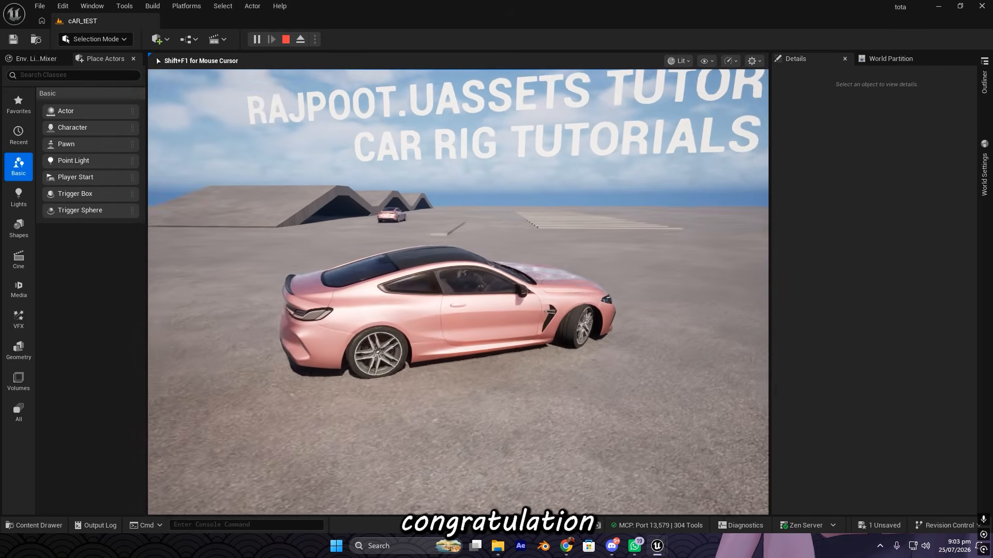
key("w")
key("d")
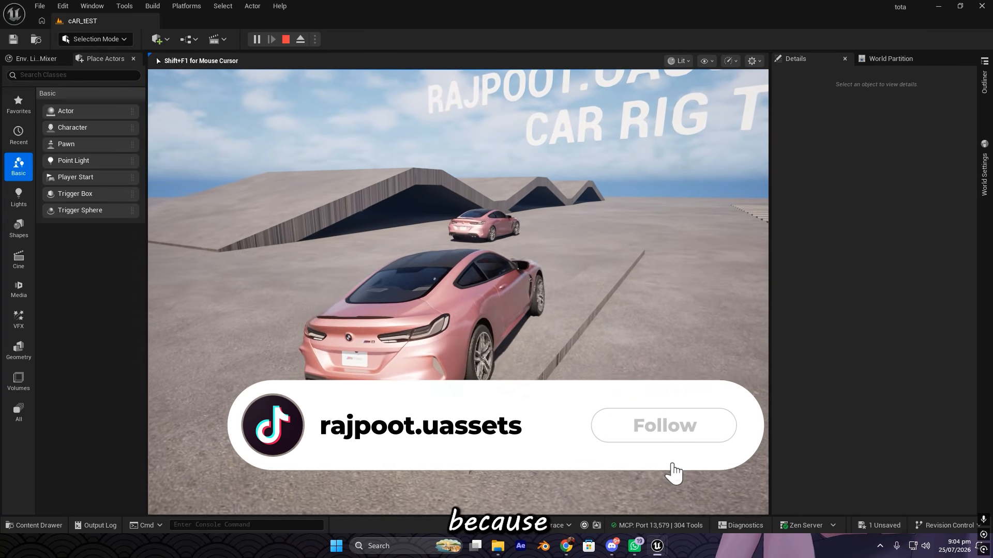
Step: Drive the BMW past the parked car, across the speed bumps and alongside the ramps, and end the play session
key("w")
key("d")
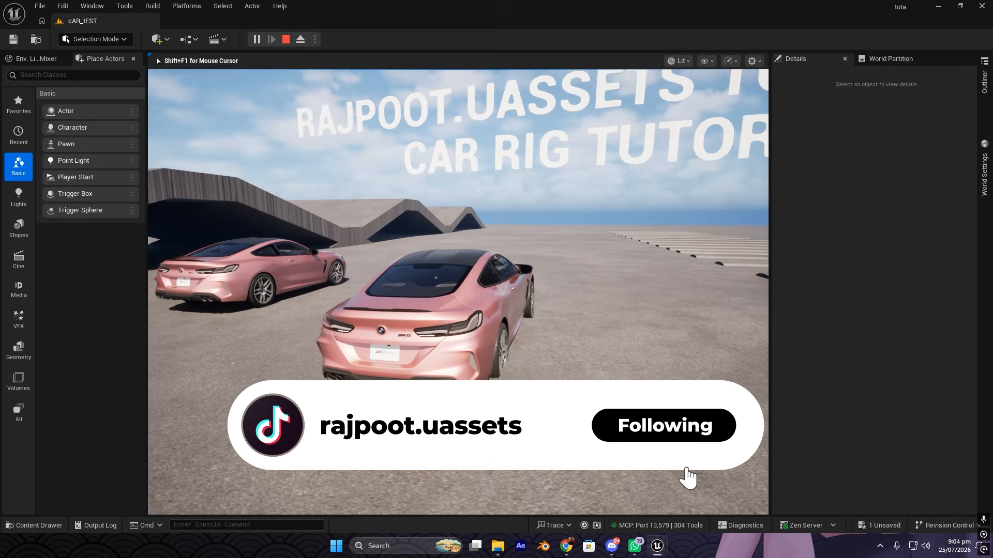
key("w")
key("d")
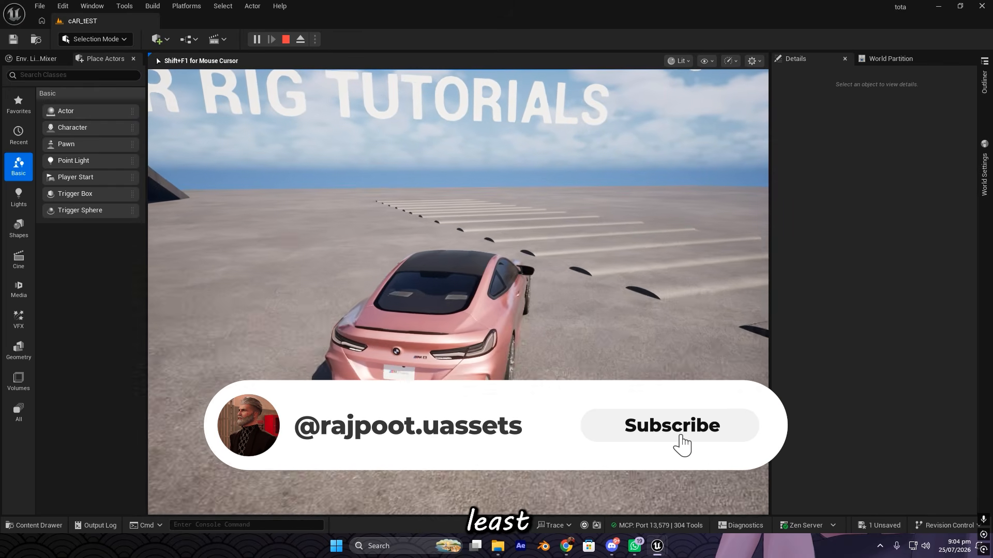
key("w")
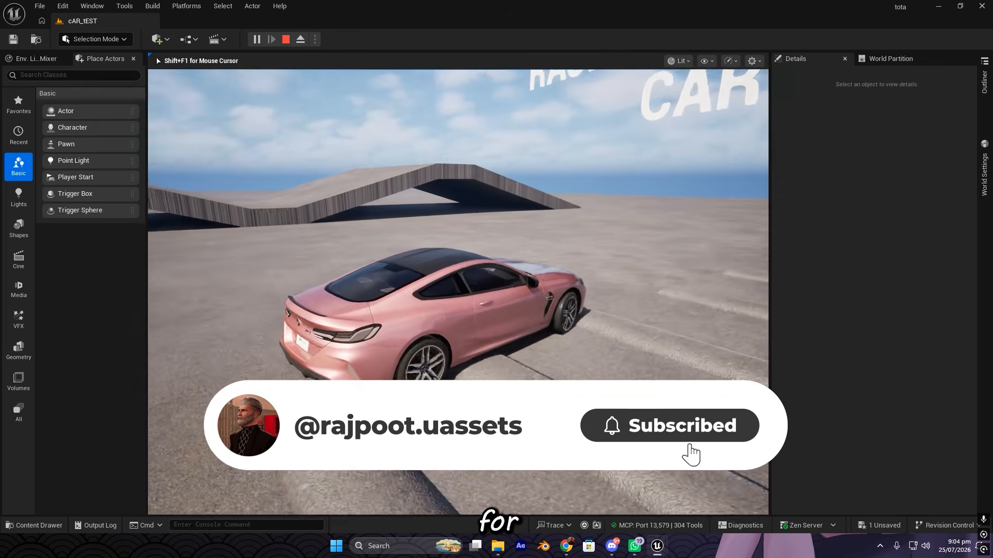
key("d")
key("w")
key("a")
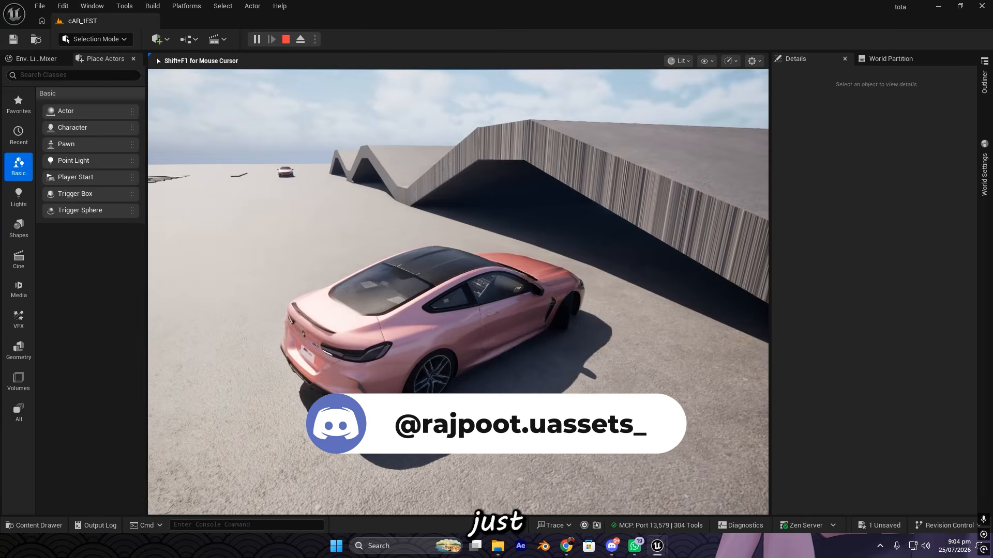
key("w")
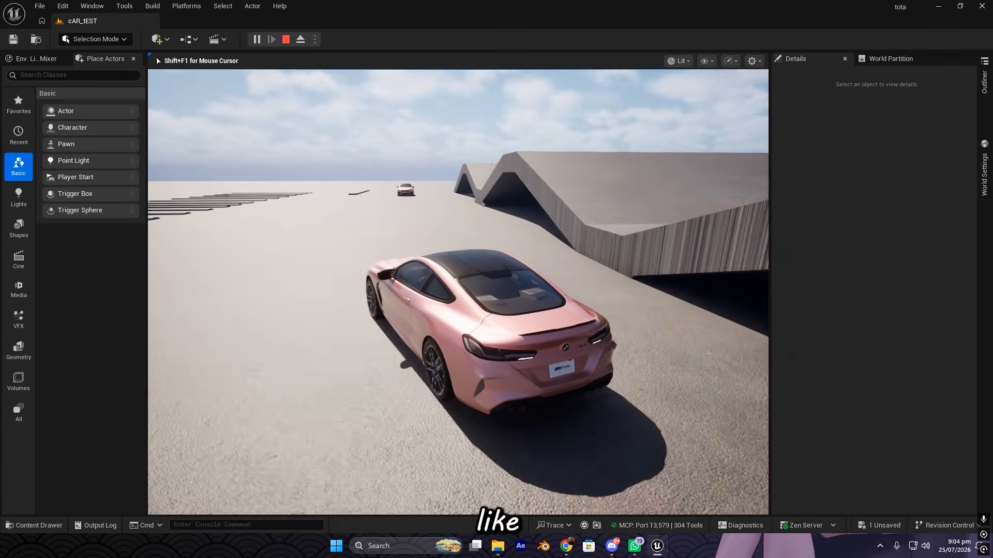
key("Escape")
key("w")
mouse_move(437, 240)
right_mouse_down()
mouse_move(436, 254)
mouse_move(460, 258)
mouse_move(723, 269)
mouse_move(485, 221)
mouse_move(408, 238)
mouse_move(434, 253)
mouse_move(207, 245)
mouse_move(584, 249)
mouse_move(765, 269)
mouse_move(750, 232)
mouse_move(248, 235)
mouse_move(243, 217)
mouse_move(436, 240)
mouse_move(424, 240)
right_mouse_up()
scroll(437, 239, "up", 4)
key("a")
key("s")
key("w")
scroll(436, 239, "down", 3)
key("s")
key("a")
scroll(436, 240, "down", 2)
key("s")
key("d")
key("w")
key("s")
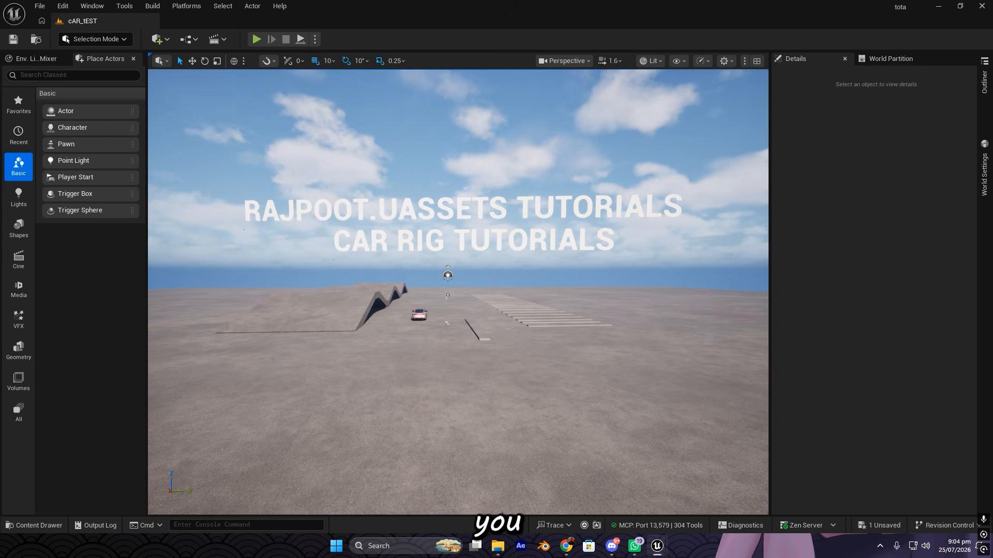
Step: Save all remaining unsaved content in the project
key("s")
right_click_drag(360, 251, 258, 185)
key("w")
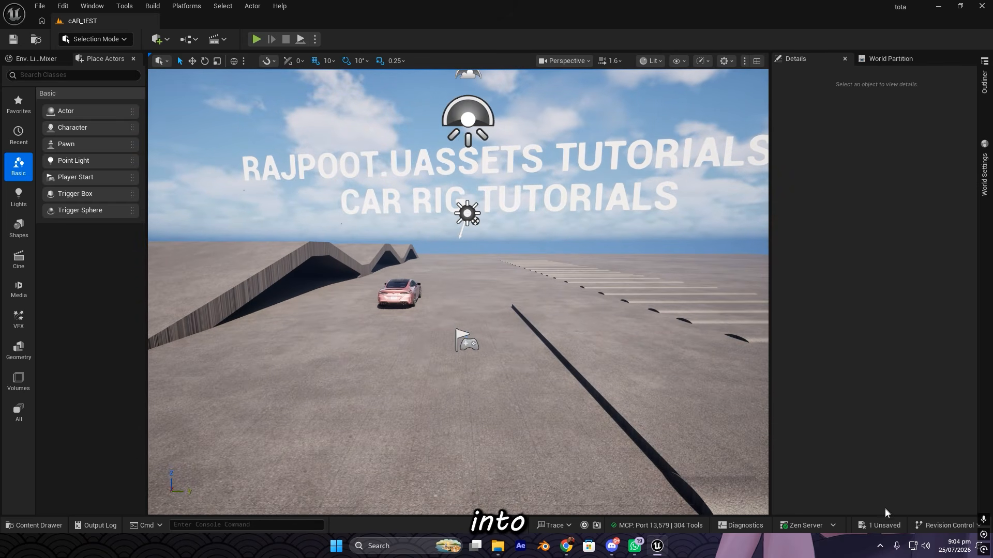
left_click(882, 522)
left_click(567, 391)
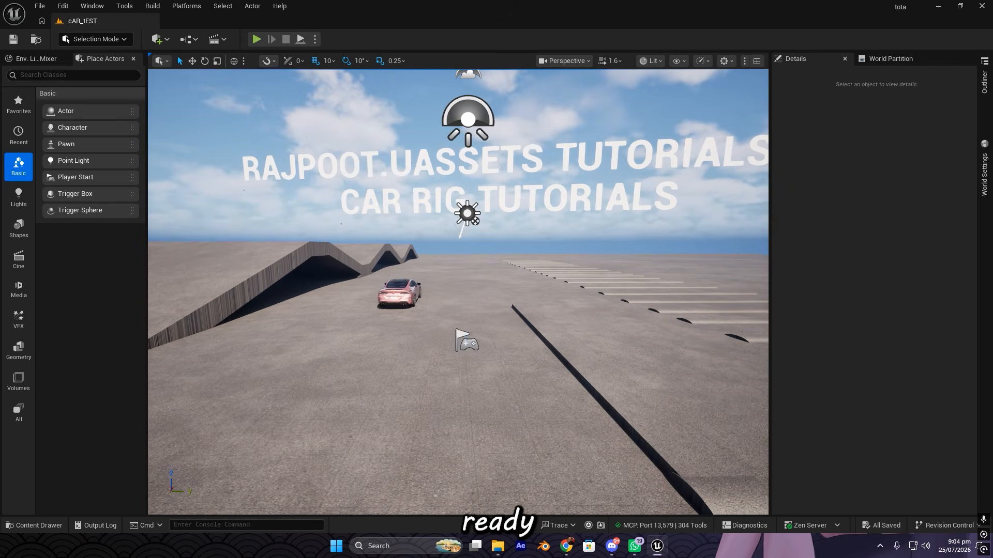
key("w")
right_click_drag(458, 292, 217, 305)
scroll(310, 342, "down", 4)
key("s")
key("q")
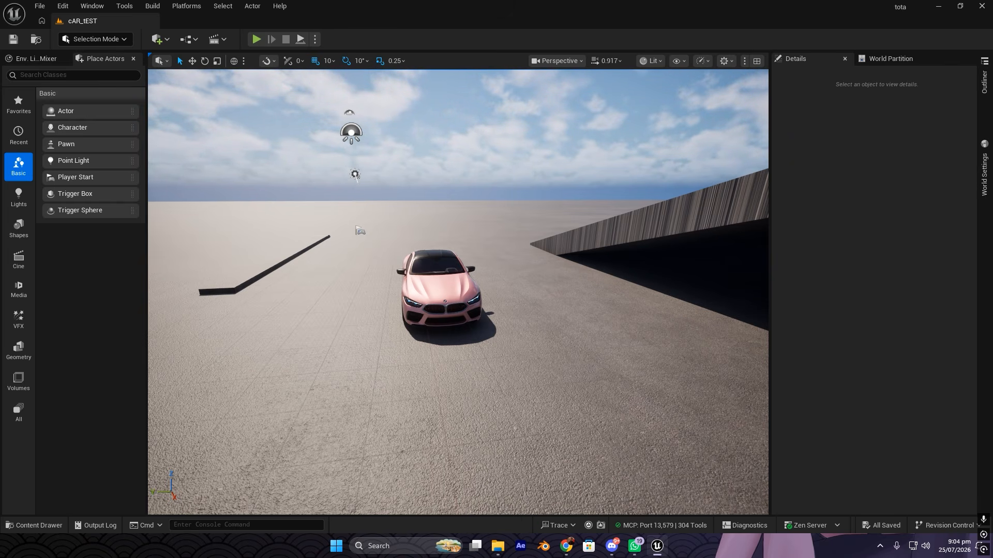
right_click_drag(377, 142, 653, 131)
scroll(744, 217, "up", 1)
key("s")
key("w")
key("s")
key("d")
key("w")
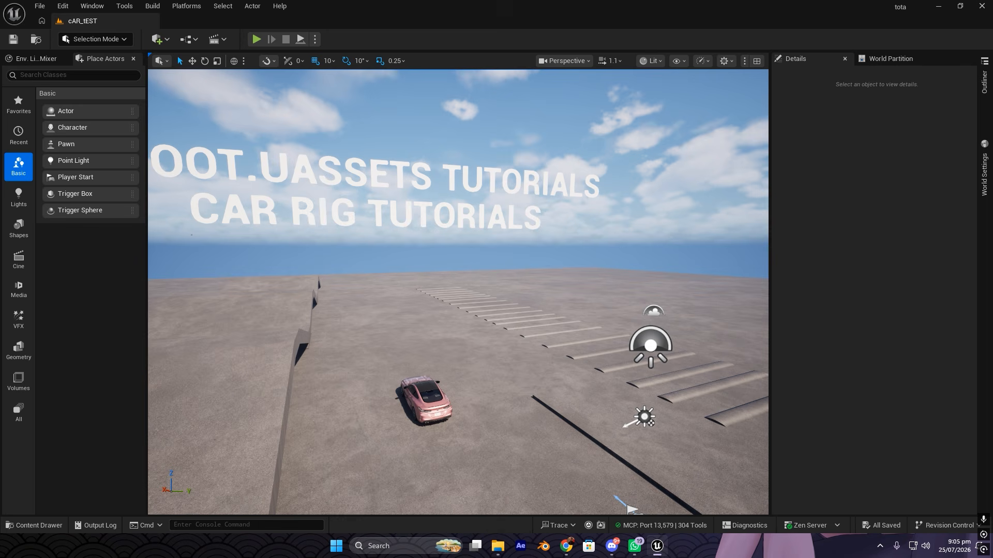
key("z")
right_click_drag(458, 292, 427, 284)
key("s")
key("d")
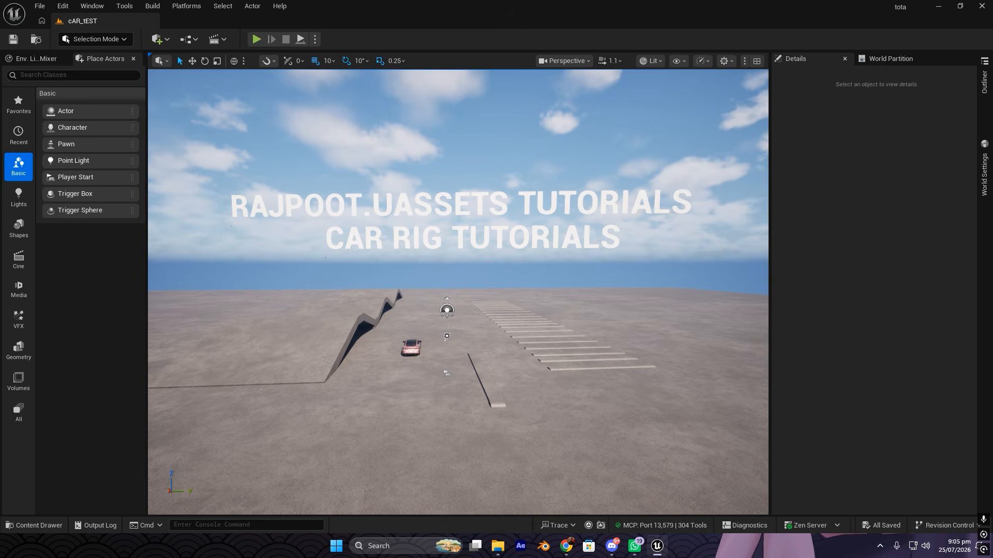